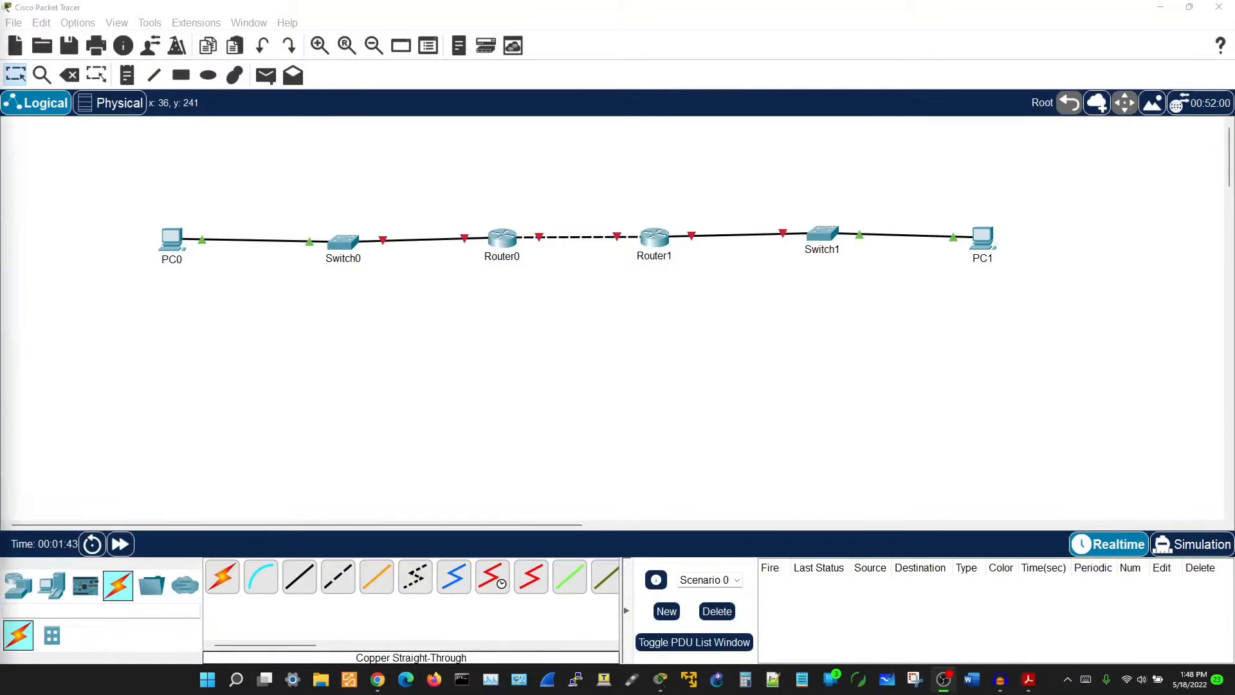
Switch to the Configure DHCPv6 lab PDF and examine the topology diagram and the IPv6 addressing table for R1 and R2.
{"action": "key", "text": "alt+Tab"}
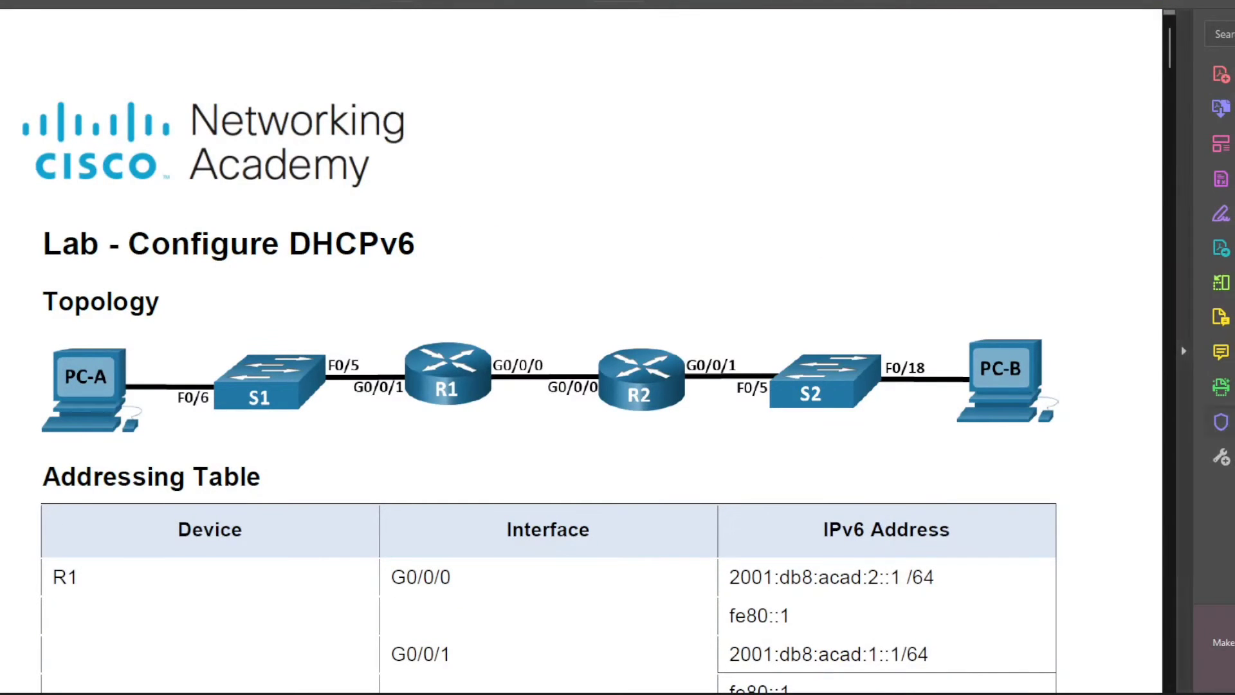
{"action": "scroll", "coordinate": [550, 347], "scroll_direction": "down", "scroll_amount": 3}
{"action": "scroll", "coordinate": [550, 348], "scroll_direction": "down", "scroll_amount": 3}
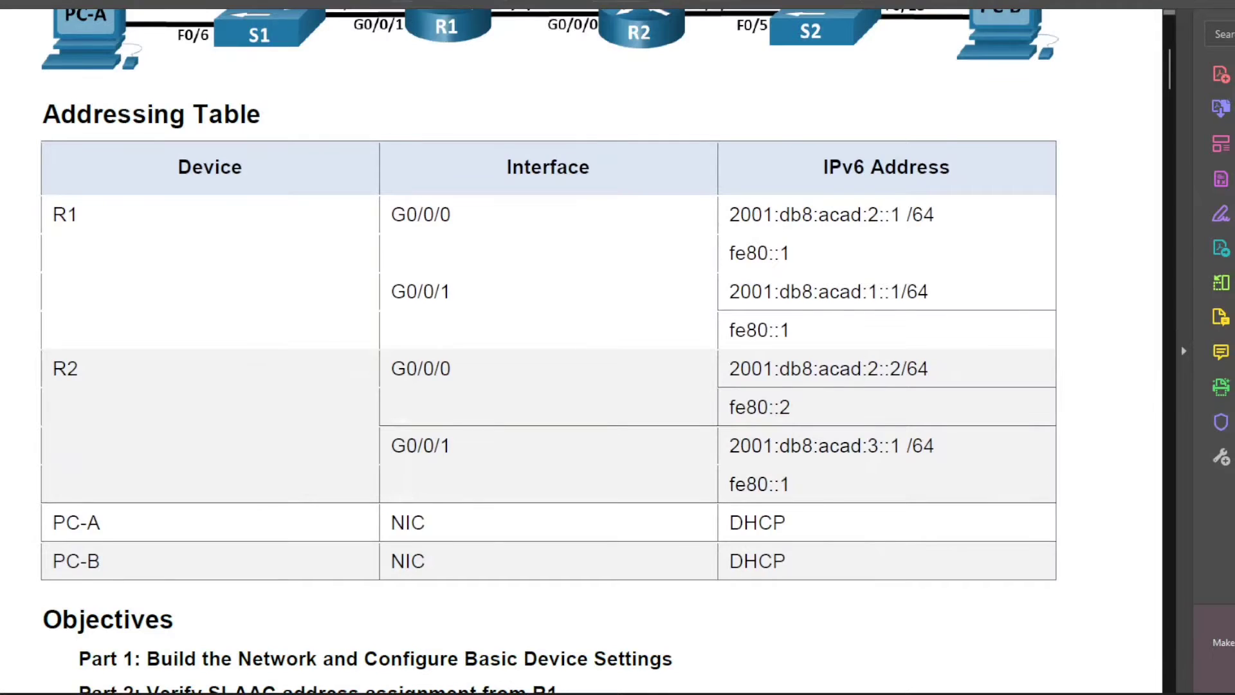
{"action": "scroll", "coordinate": [550, 351], "scroll_direction": "down", "scroll_amount": 1}
{"action": "scroll", "coordinate": [550, 351], "scroll_direction": "up", "scroll_amount": 2}
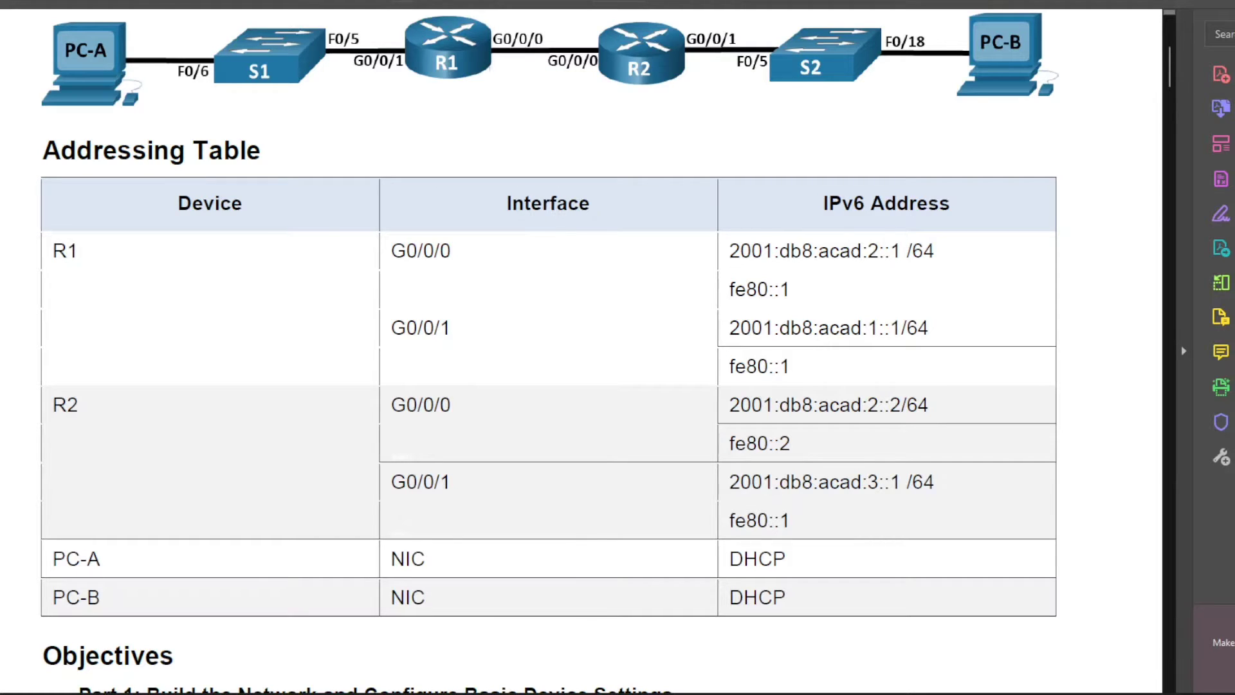
{"action": "left_click_drag", "start_coordinate": [488, 27], "coordinate": [604, 83]}
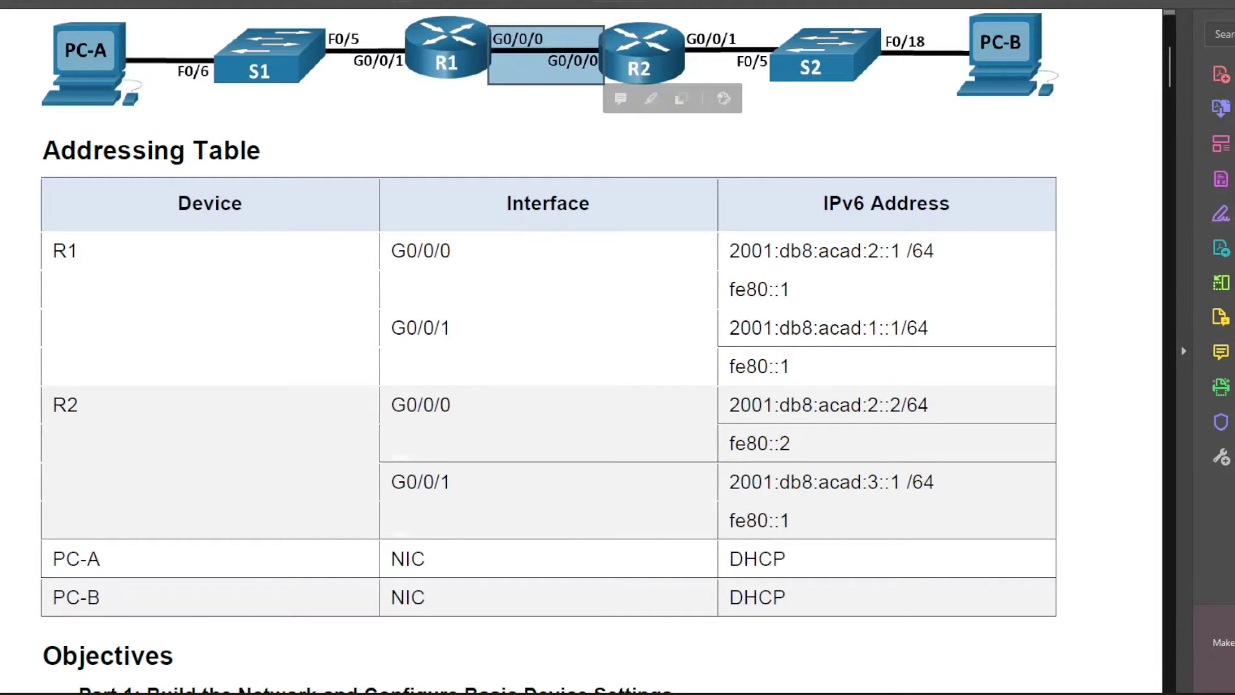
{"action": "key", "text": "Escape"}
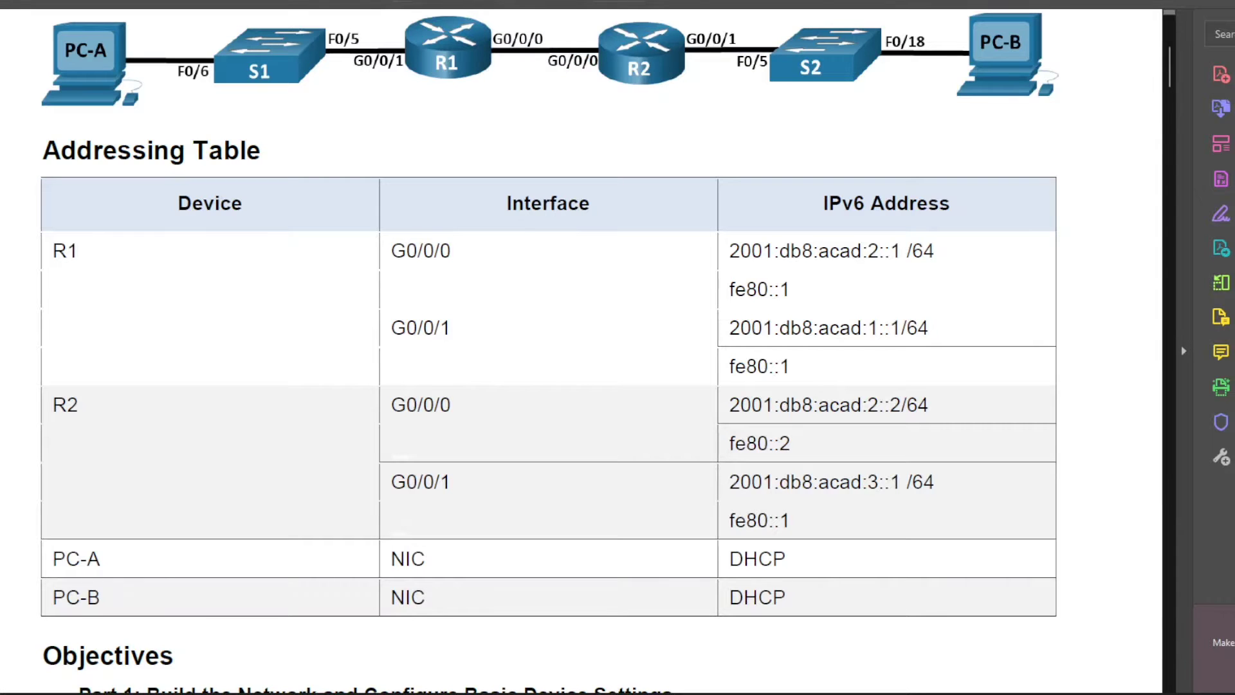
{"action": "scroll", "coordinate": [550, 350], "scroll_direction": "up", "scroll_amount": 1}
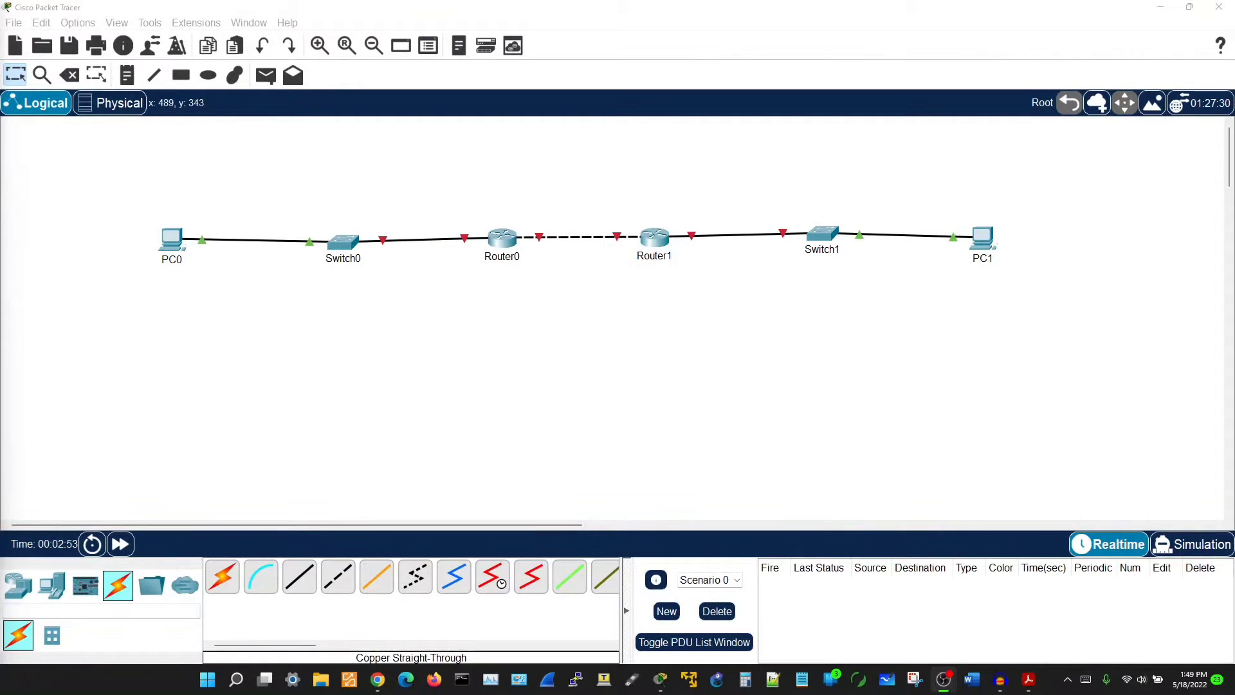
Reposition Router0, Router1, Switch1 and PC1 in the Packet Tracer workspace to line up and space out the topology row.
{"action": "left_click_drag", "start_coordinate": [502, 238], "coordinate": [506, 248]}
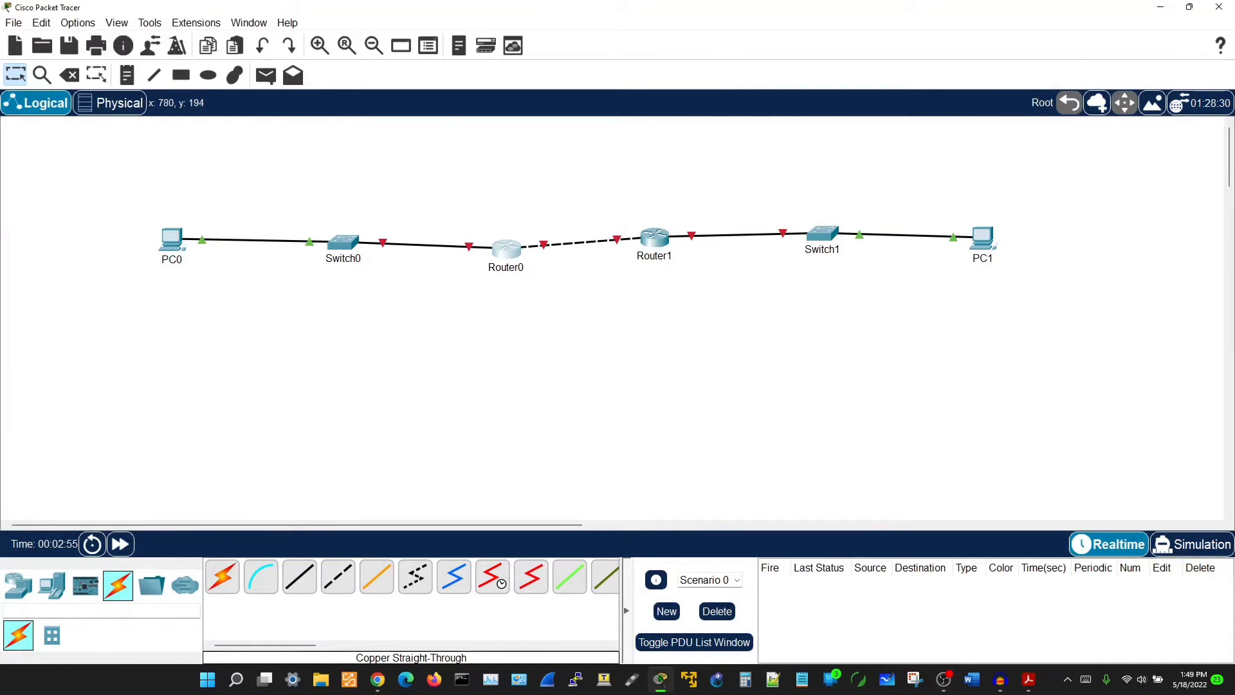
{"action": "left_click_drag", "start_coordinate": [654, 238], "coordinate": [679, 244]}
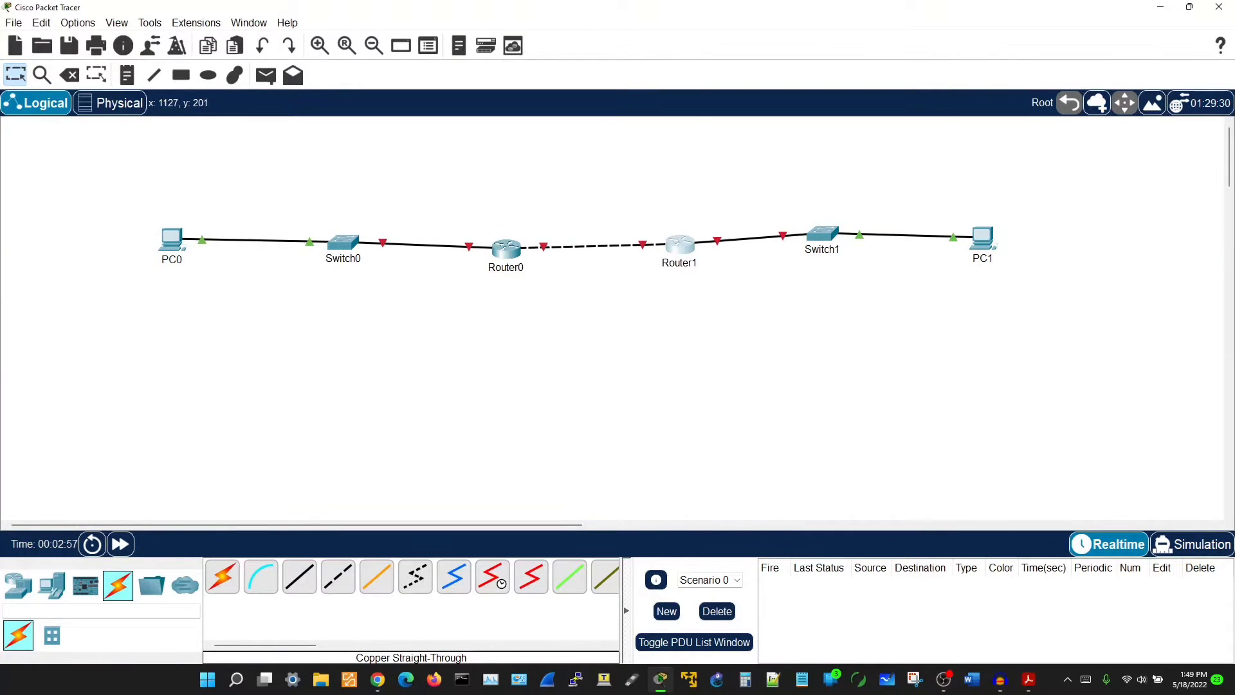
{"action": "left_click_drag", "start_coordinate": [822, 233], "coordinate": [836, 242]}
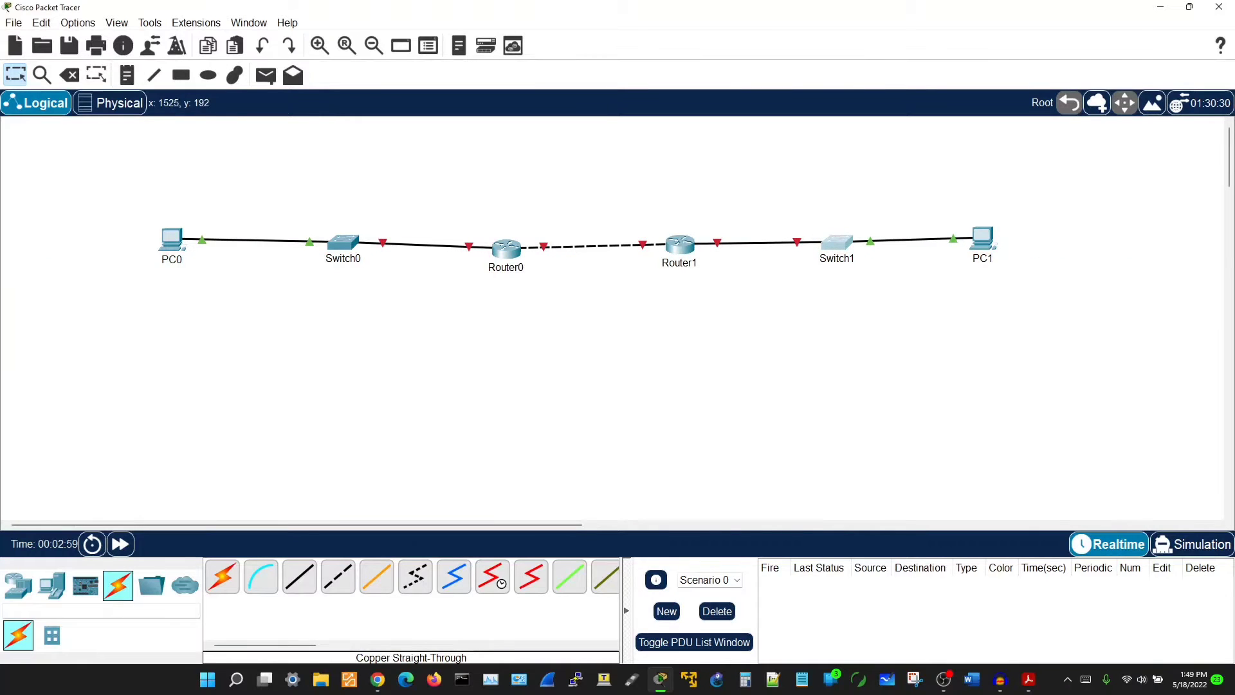
{"action": "left_click_drag", "start_coordinate": [982, 238], "coordinate": [984, 240]}
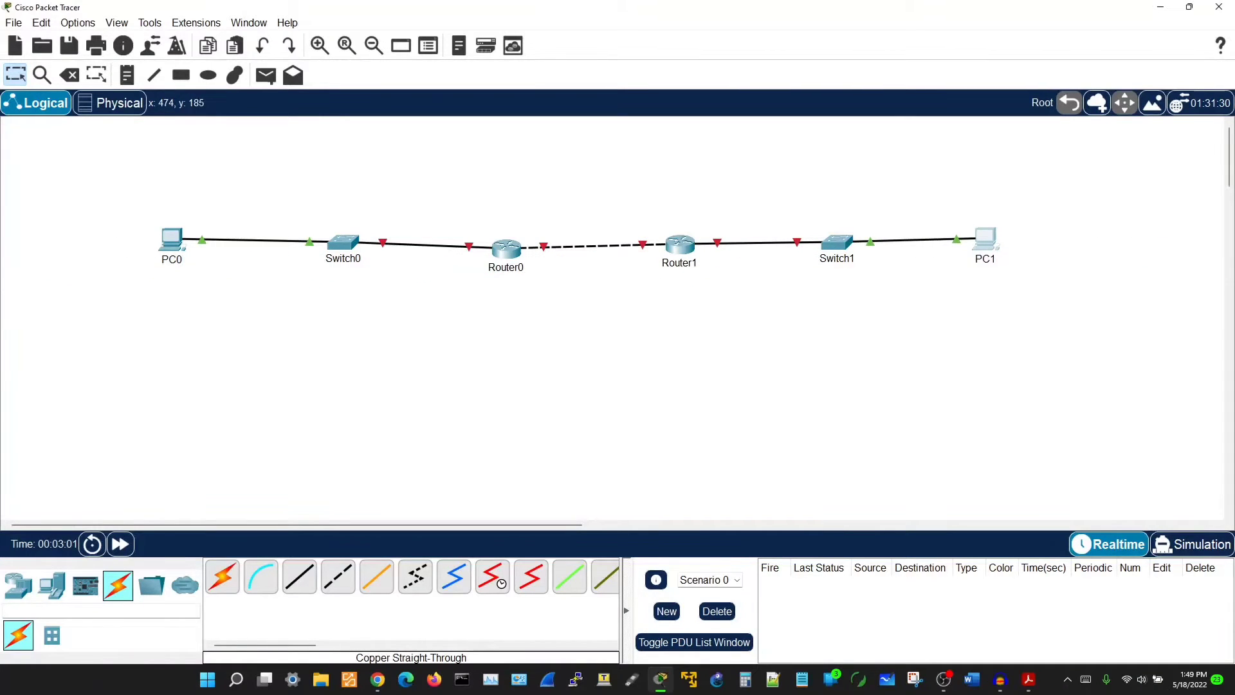
Open Router0's command line, decline the initial configuration dialog and widen the router window.
{"action": "left_click", "coordinate": [506, 248]}
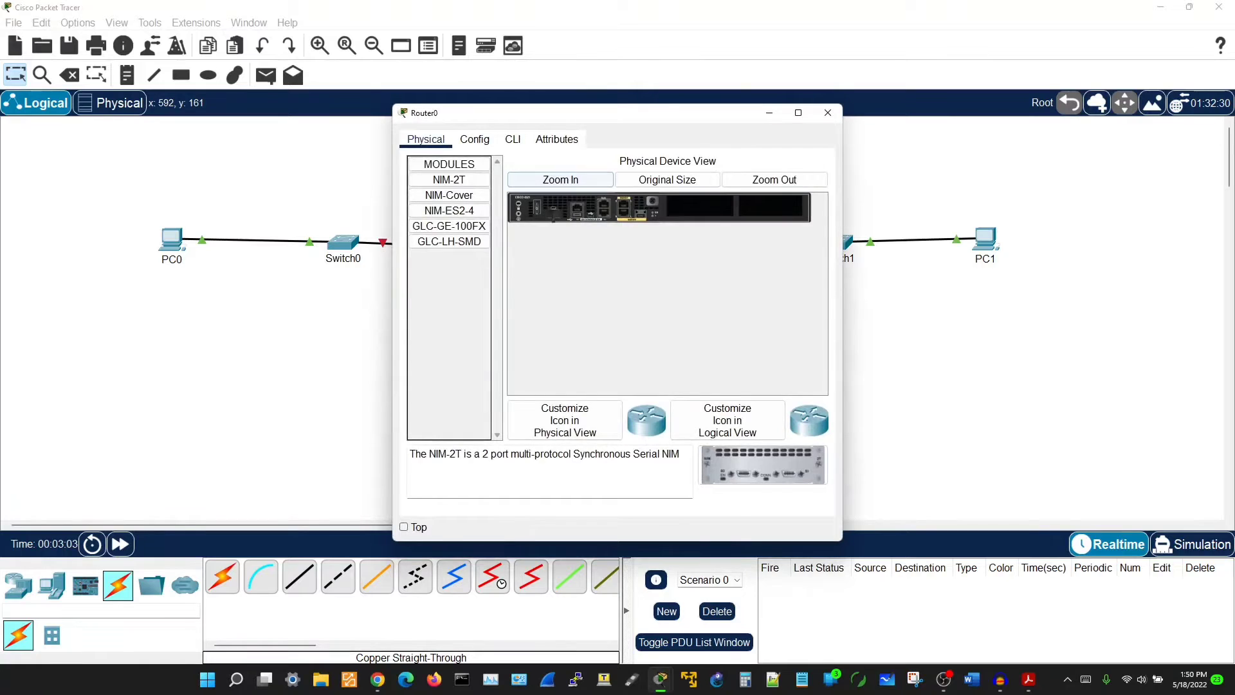
{"action": "left_click", "coordinate": [513, 139]}
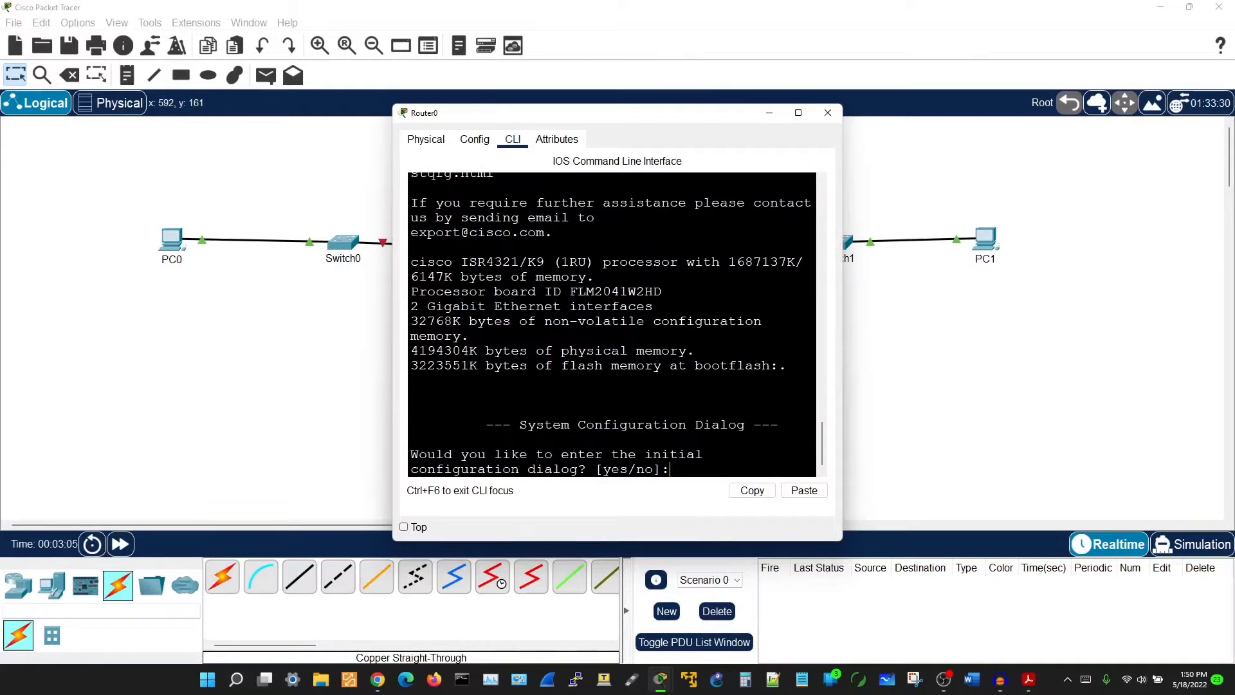
{"action": "type", "text": "n"}
{"action": "key", "text": "Return"}
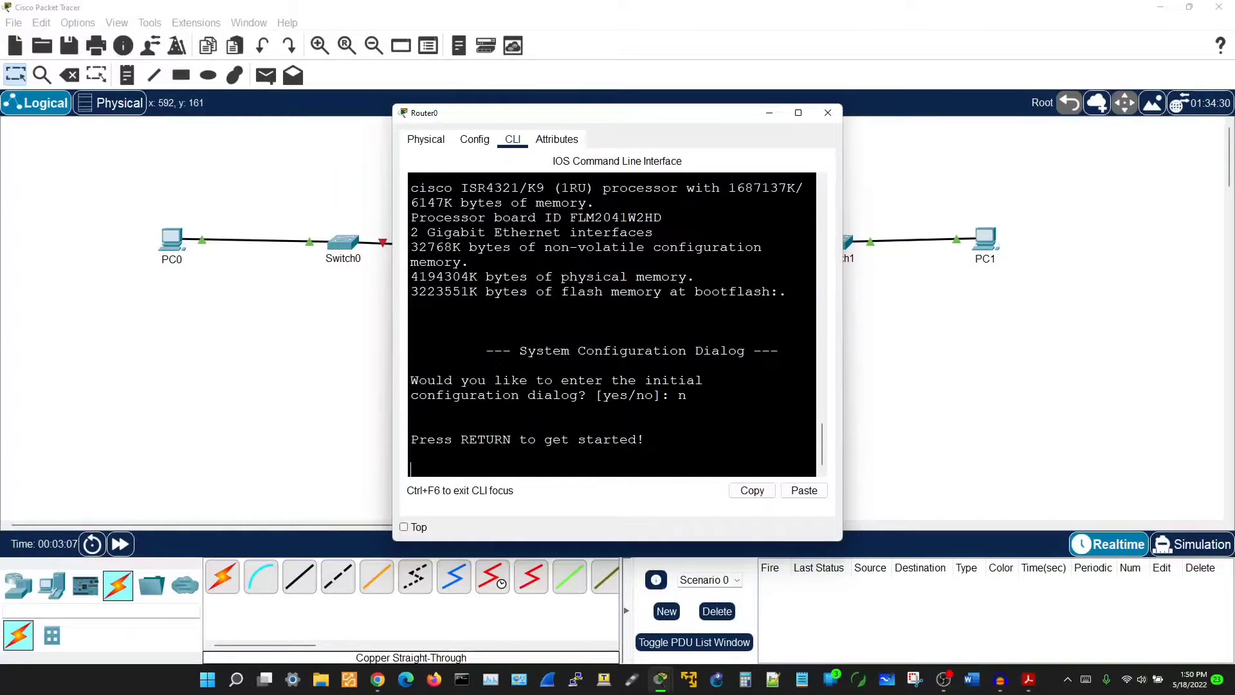
{"action": "left_click_drag", "start_coordinate": [842, 262], "coordinate": [1182, 261]}
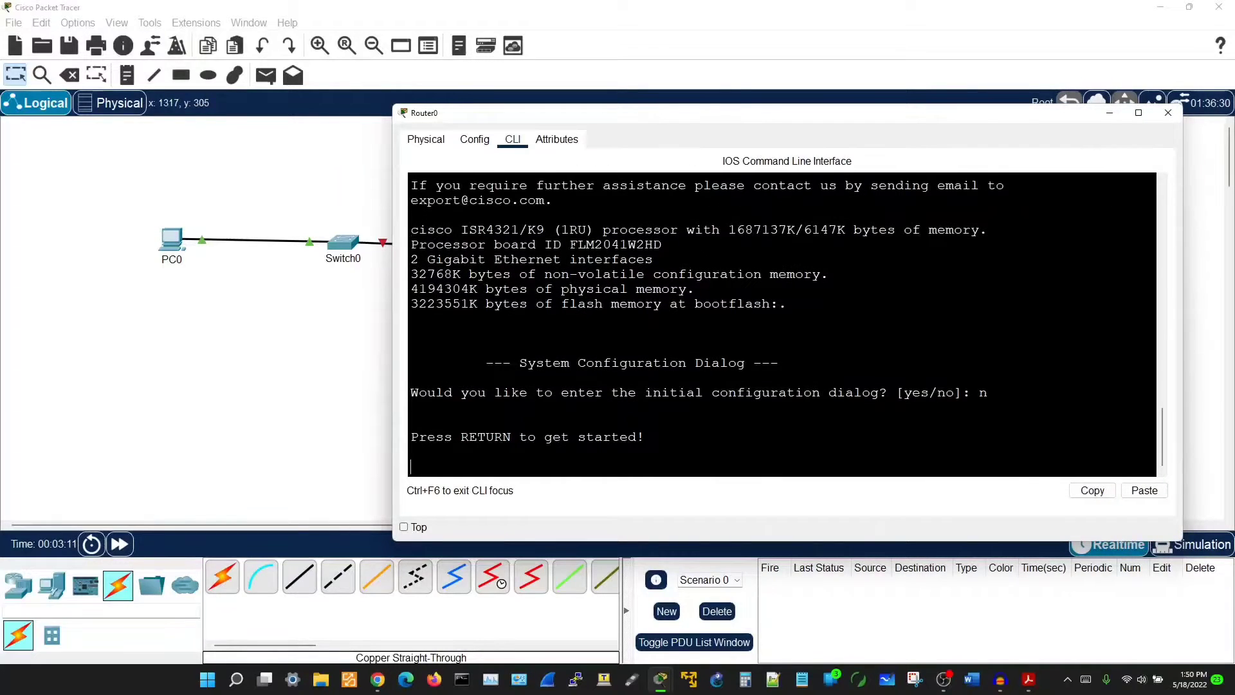
Start the console session on Router0 and enter privileged EXEC mode.
{"action": "key", "text": "Return"}
{"action": "key", "text": "Return"}
{"action": "key", "text": "Return"}
{"action": "key", "text": "Return"}
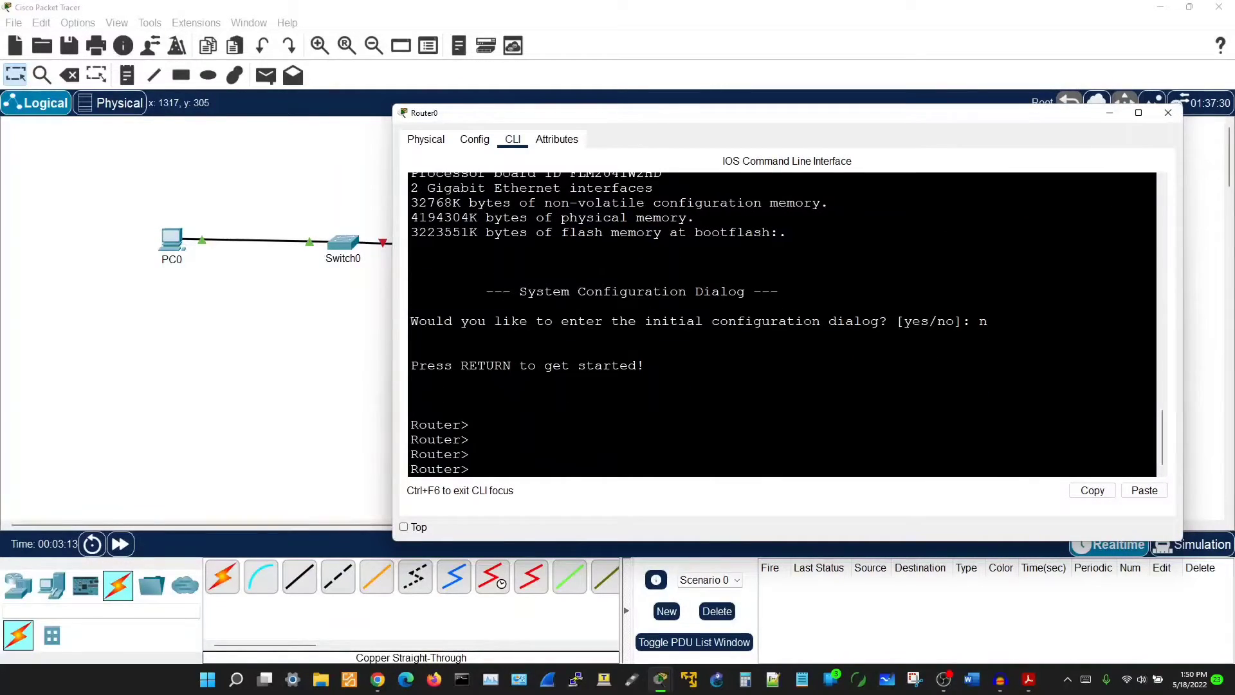
{"action": "type", "text": "en"}
{"action": "key", "text": "Return"}
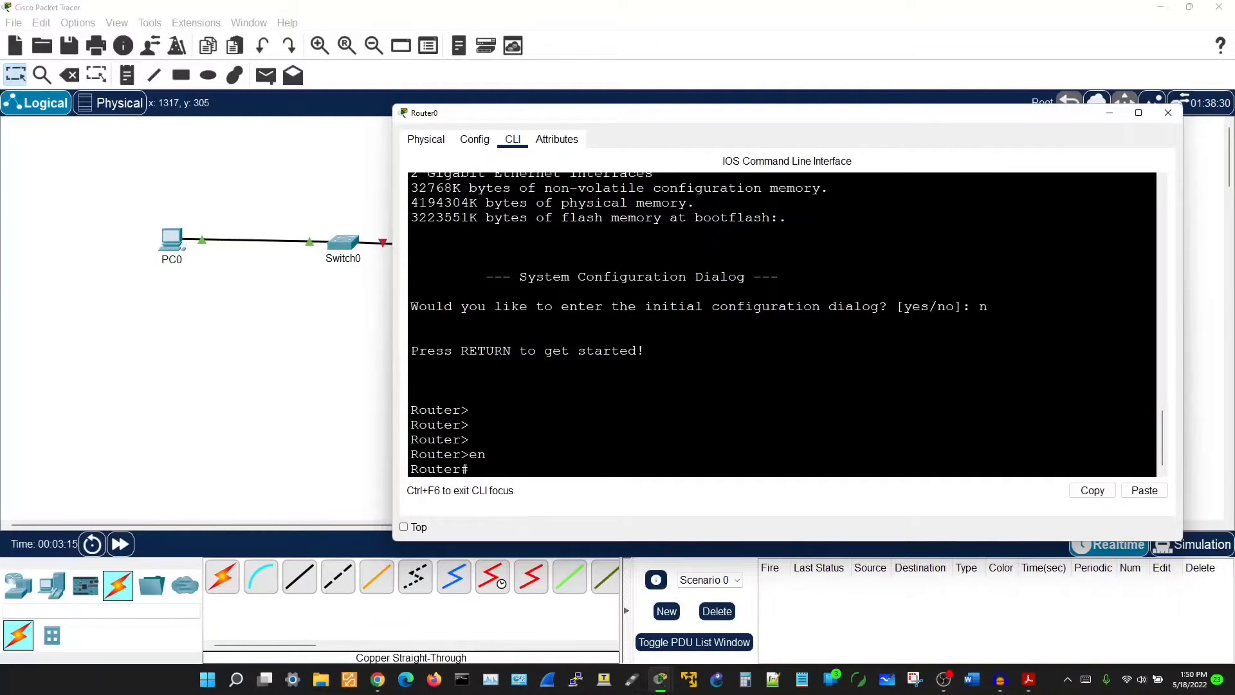
{"action": "type", "text": "ho"}
{"action": "key", "text": "Tab"}
{"action": "key", "text": "BackSpace"}
{"action": "key", "text": "BackSpace"}
{"action": "key", "text": "BackSpace"}
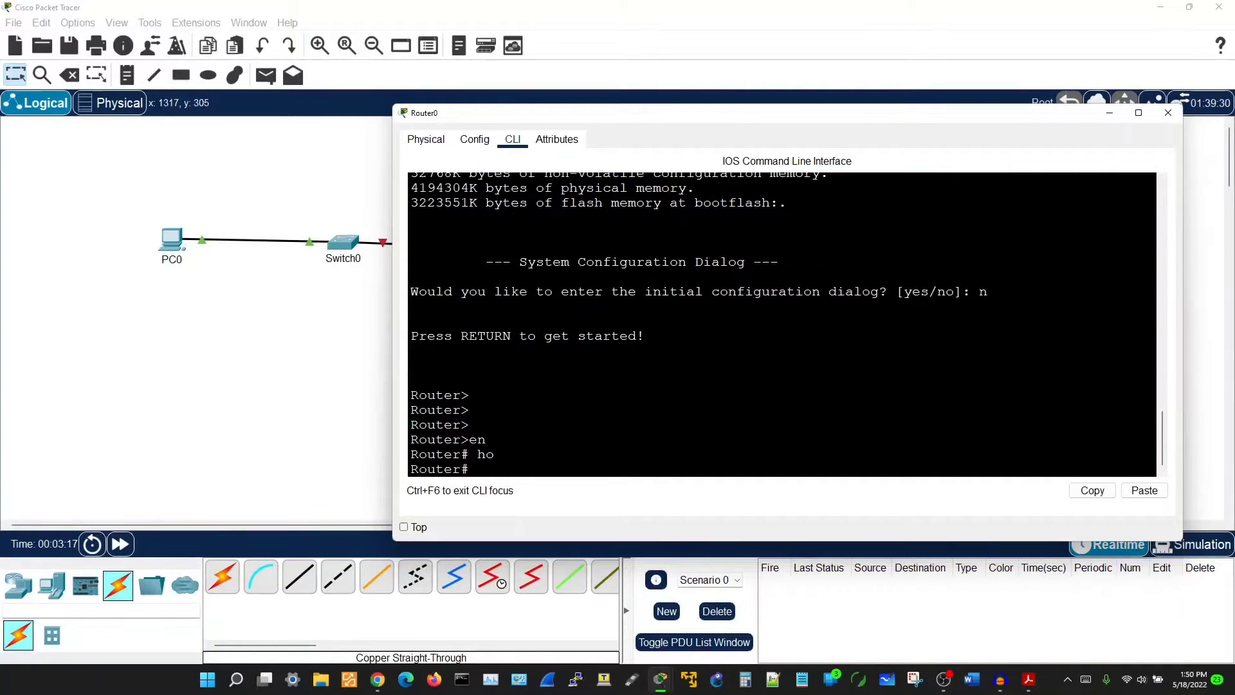
Enter global configuration mode and set the router's hostname to R1.
{"action": "type", "text": "conf t"}
{"action": "key", "text": "Return"}
{"action": "type", "text": "ho"}
{"action": "key", "text": "Tab"}
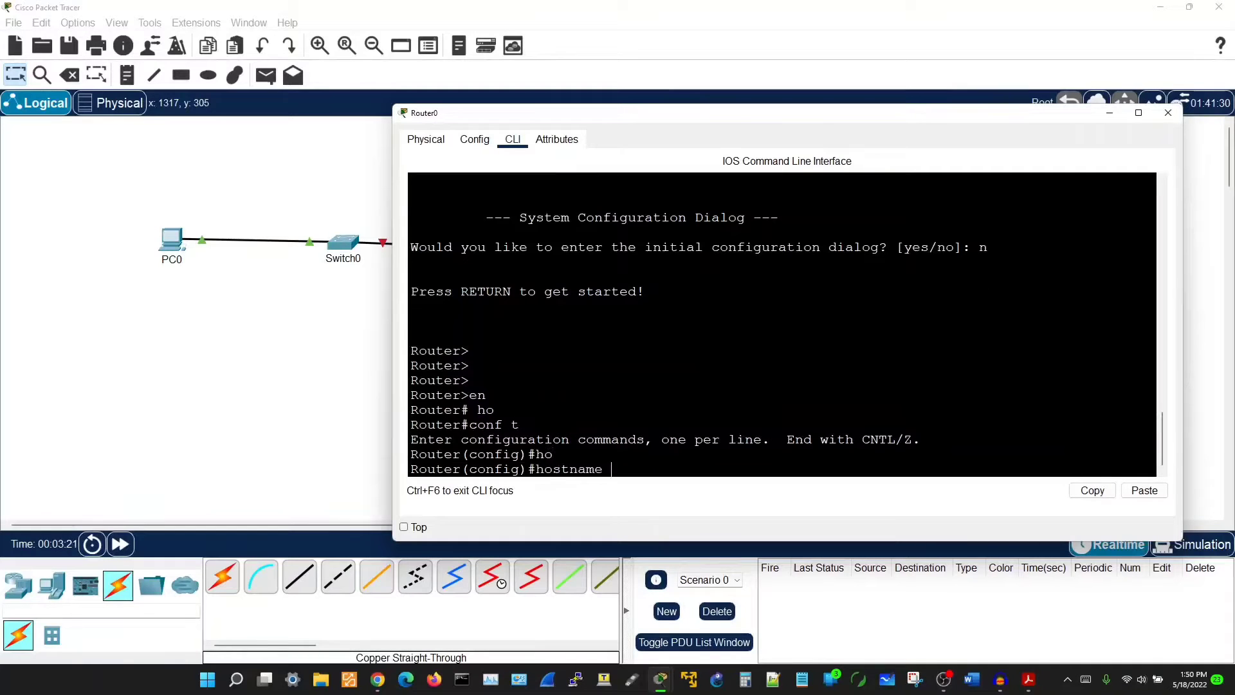
{"action": "type", "text": "R1"}
{"action": "key", "text": "Return"}
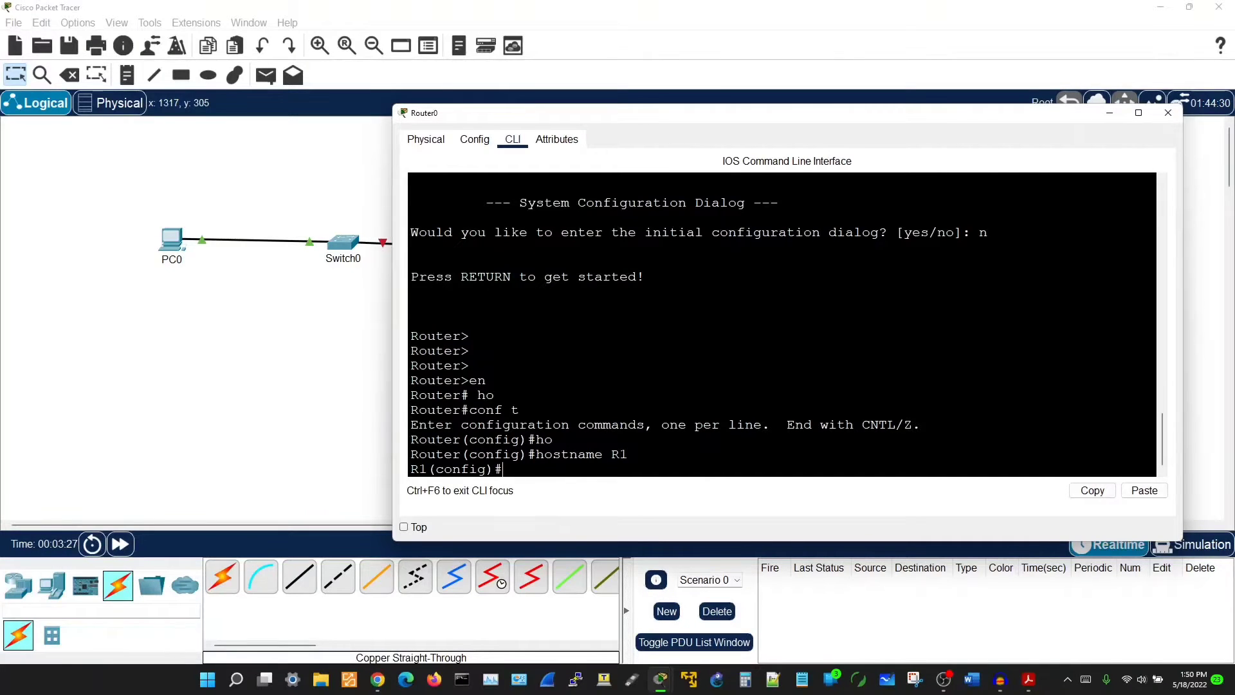
Assign the IPv6 address 2001:db8:acad:2::1/64 to interface g0/0/0 on R1.
{"action": "scroll", "coordinate": [782, 325], "scroll_direction": "up", "scroll_amount": 4}
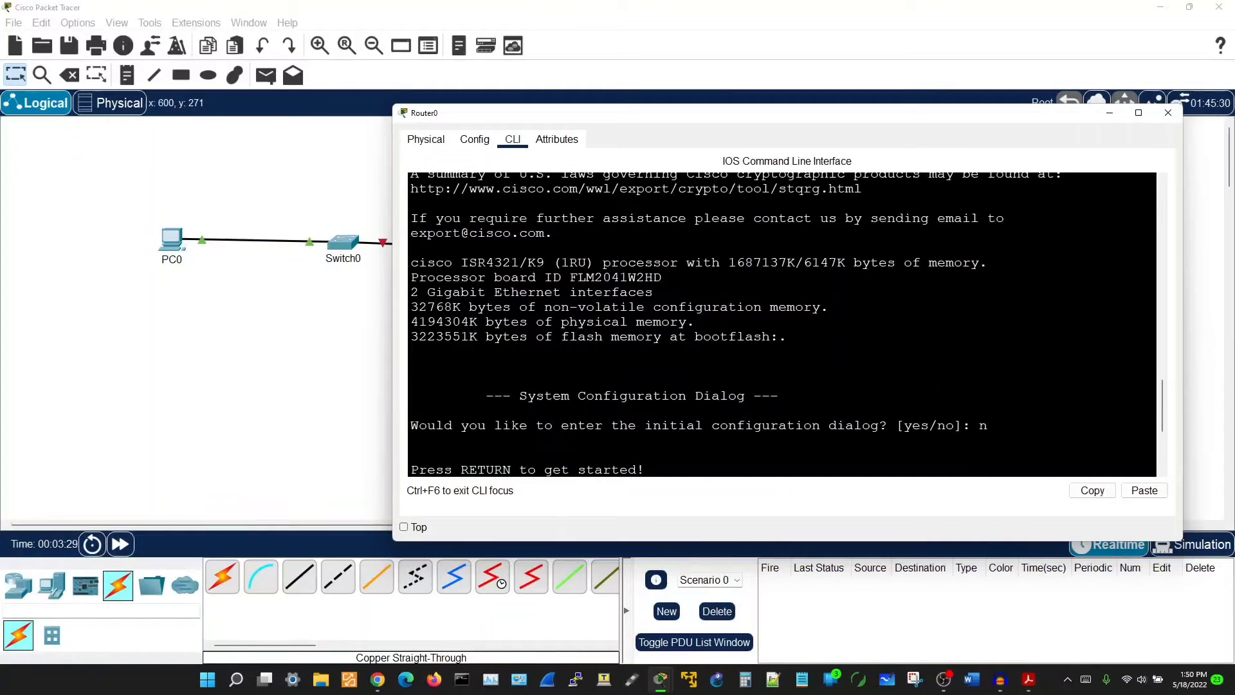
{"action": "type", "text": "in"}
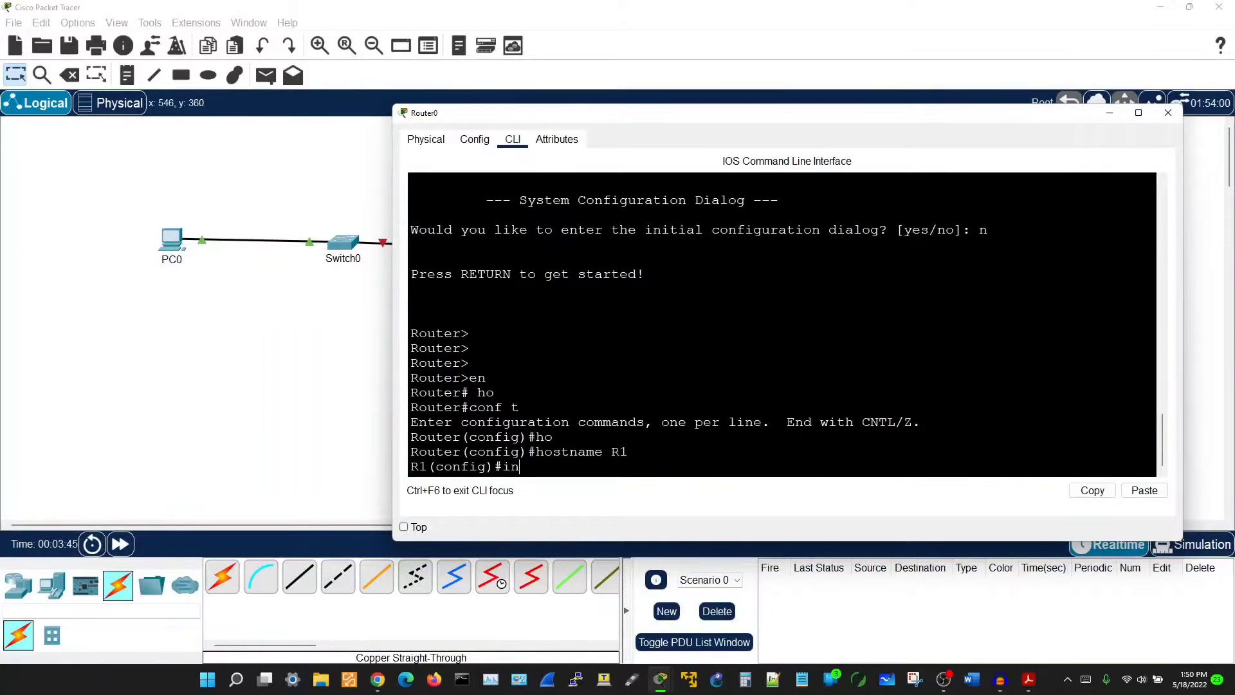
{"action": "type", "text": "terf"}
{"action": "key", "text": "Tab"}
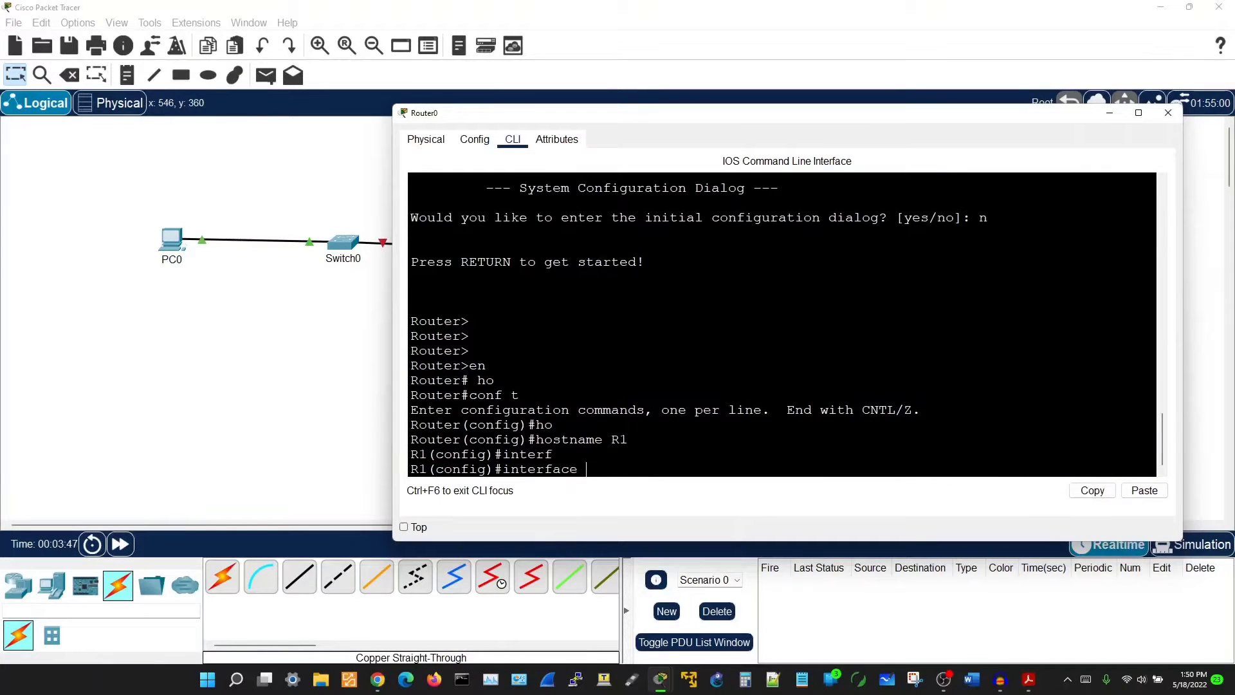
{"action": "type", "text": "g0/0/0"}
{"action": "key", "text": "Return"}
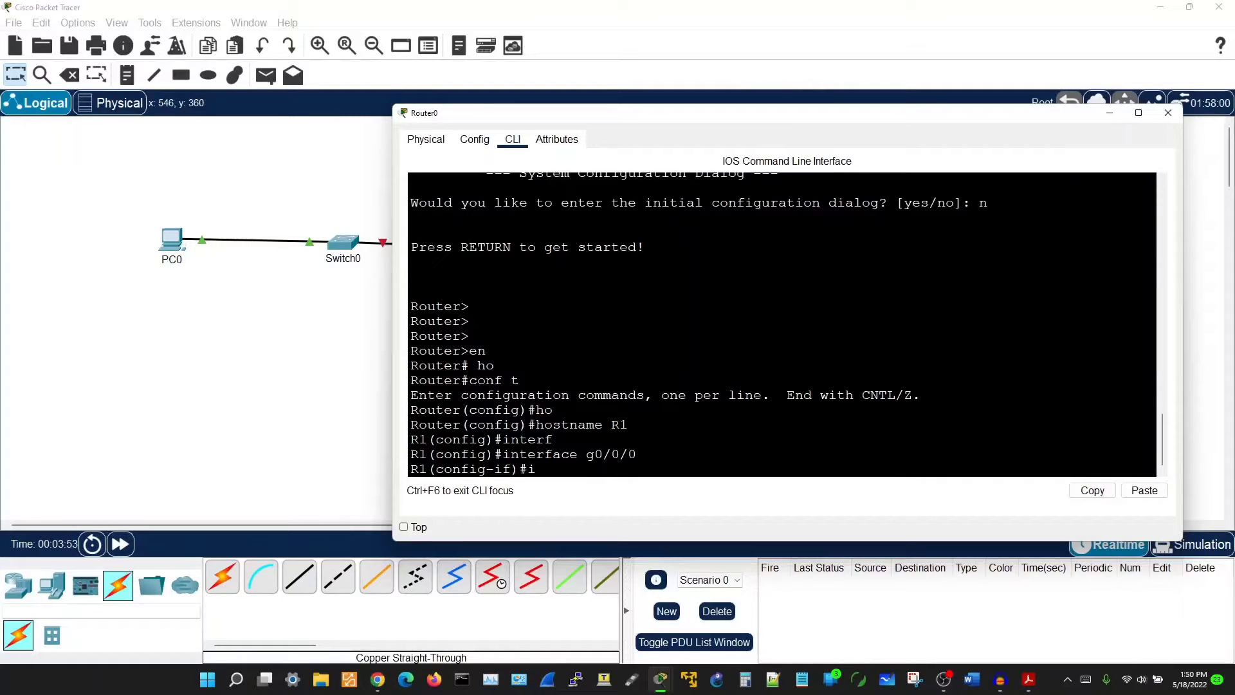
{"action": "type", "text": "ipv6 add"}
{"action": "key", "text": "Tab"}
{"action": "right_click", "coordinate": [640, 466]}
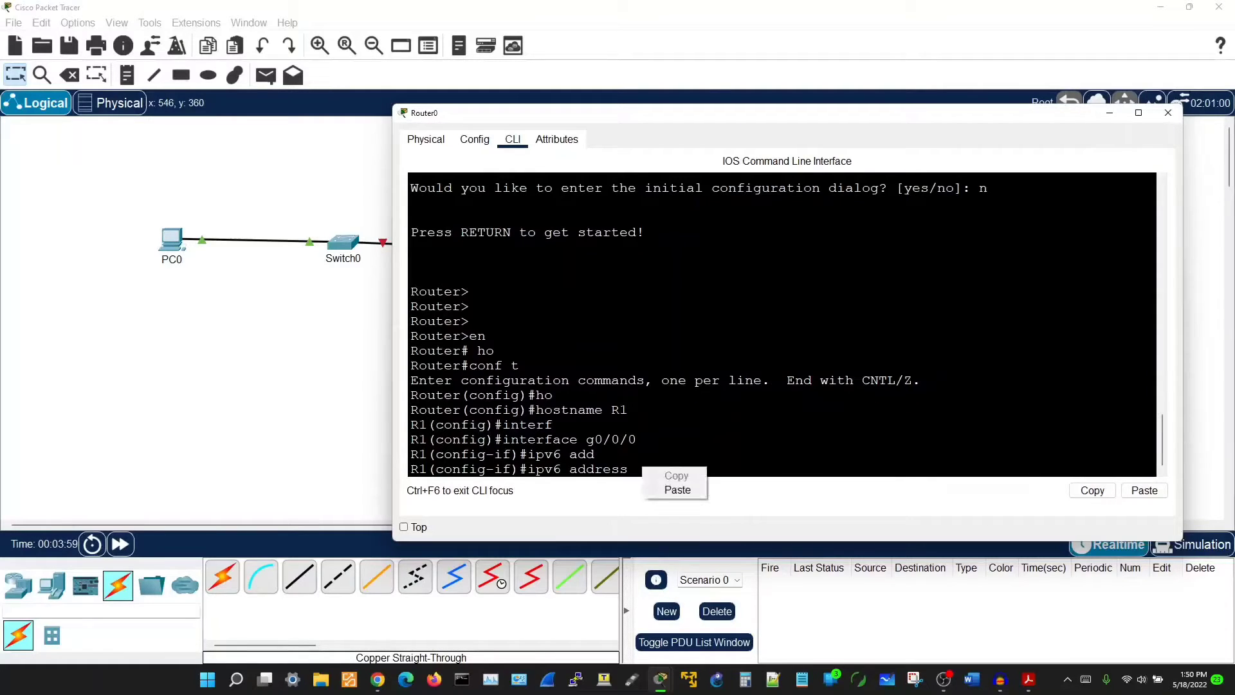
{"action": "left_click", "coordinate": [663, 489]}
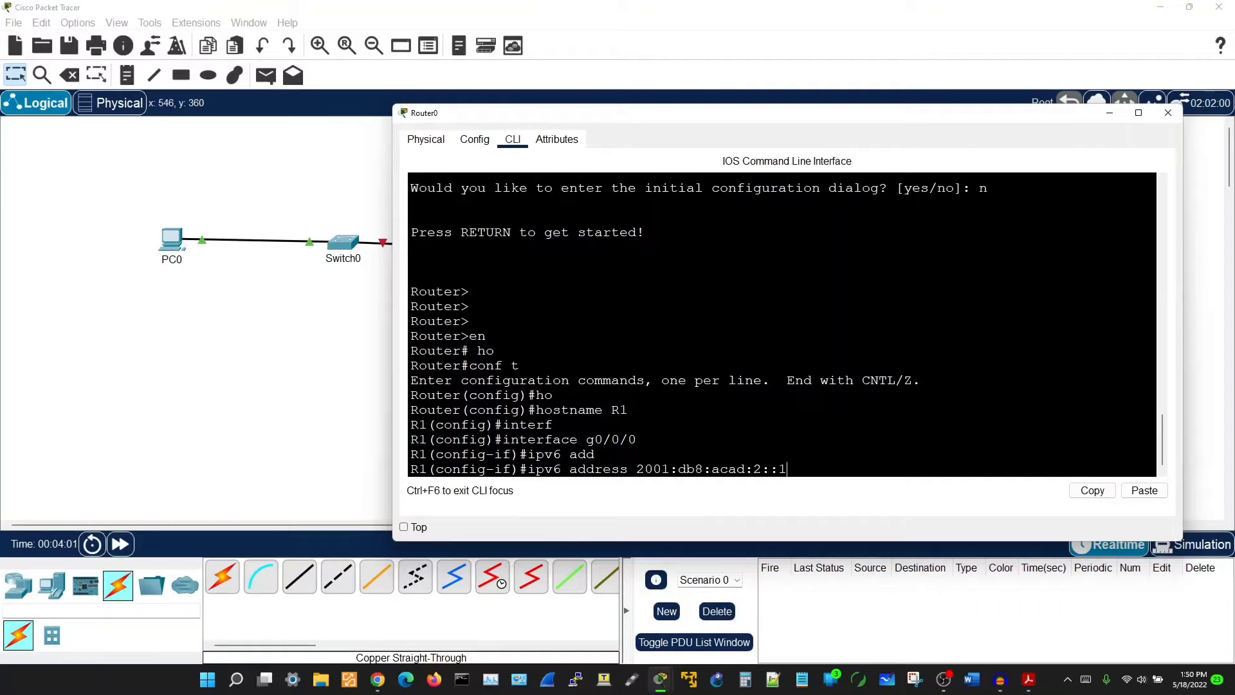
{"action": "type", "text": "/64"}
{"action": "key", "text": "Return"}
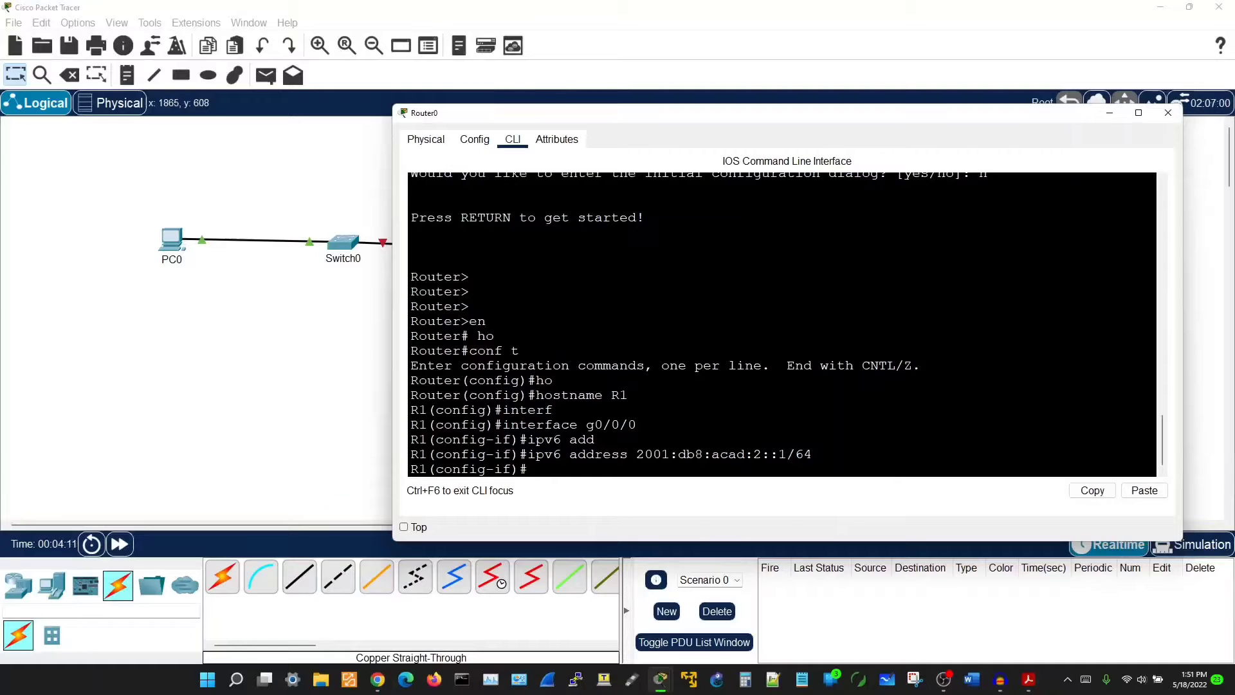
Assign the IPv6 address 2001:db8:acad:1::1/64 to interface g0/0/1 on R1 and close the router window.
{"action": "key", "text": "alt+Tab"}
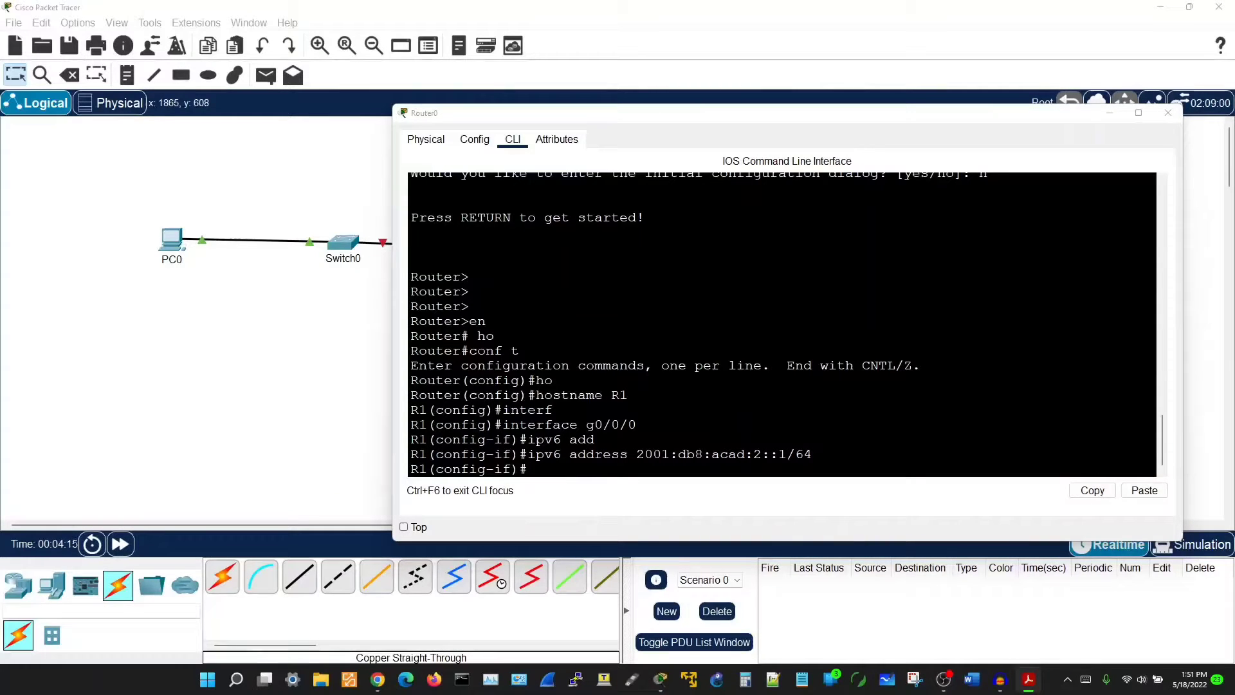
{"action": "key", "text": "alt+Tab"}
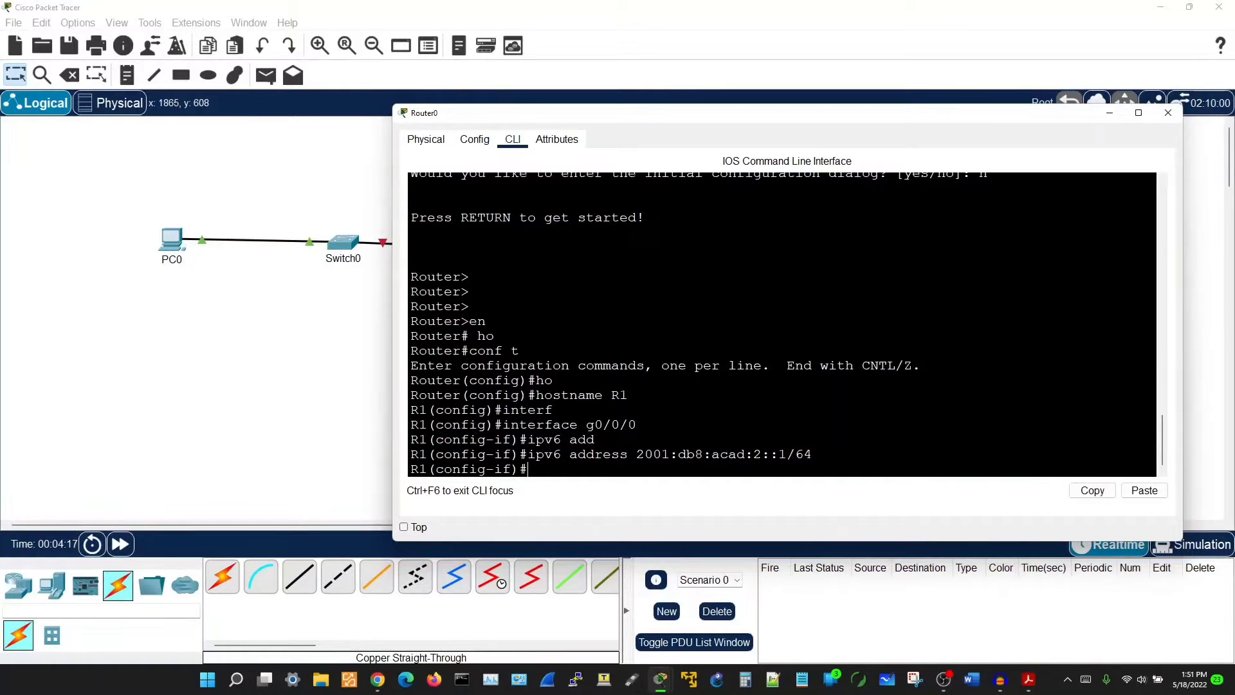
{"action": "key", "text": "Up"}
{"action": "key", "text": "Up"}
{"action": "key", "text": "Up"}
{"action": "key", "text": "Down"}
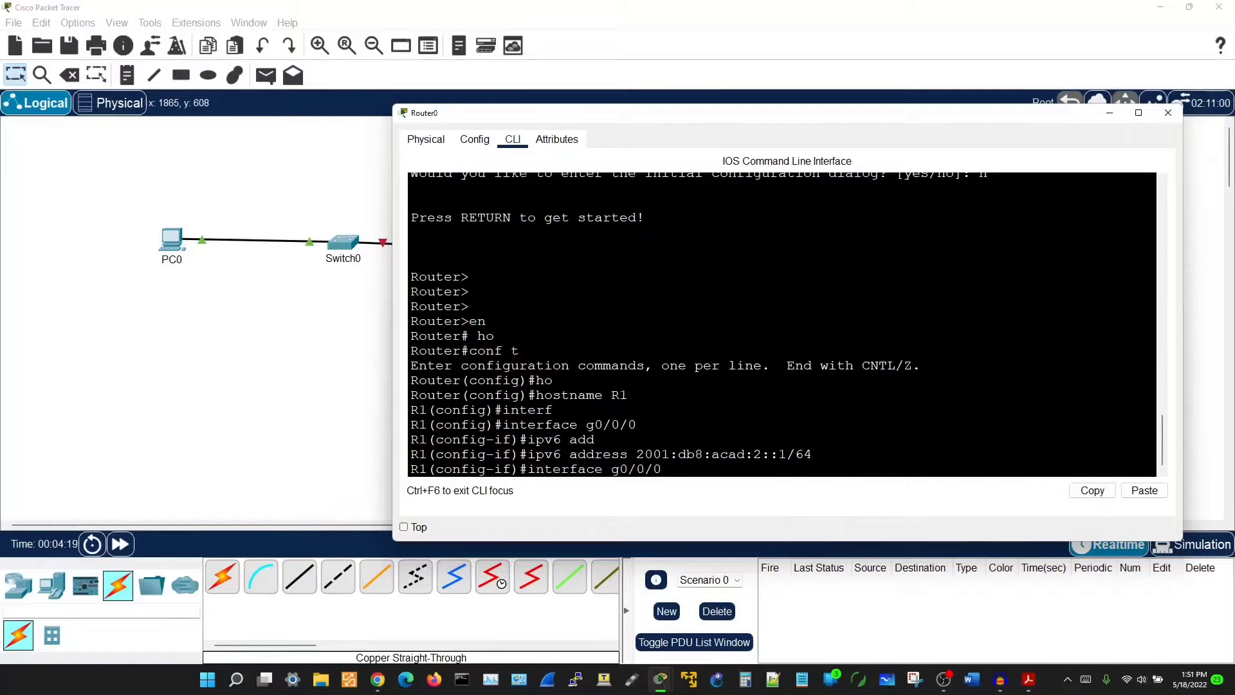
{"action": "key", "text": "BackSpace"}
{"action": "type", "text": "1"}
{"action": "key", "text": "Return"}
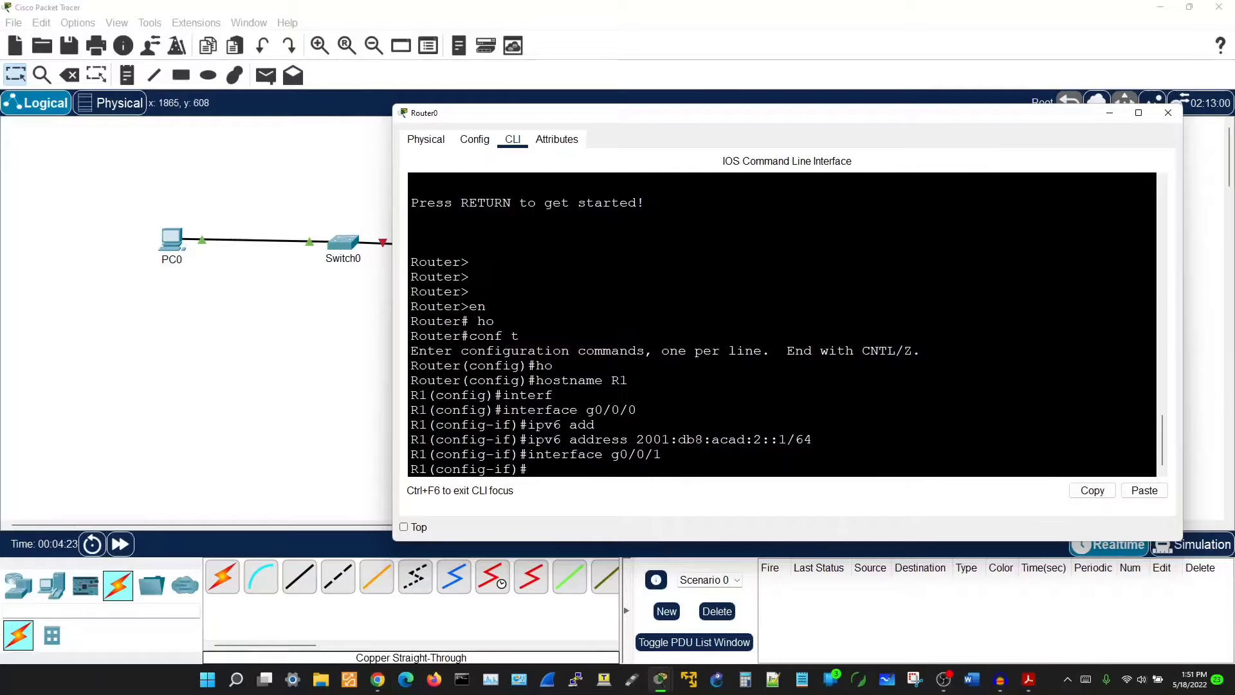
{"action": "key", "text": "Up"}
{"action": "key", "text": "Up"}
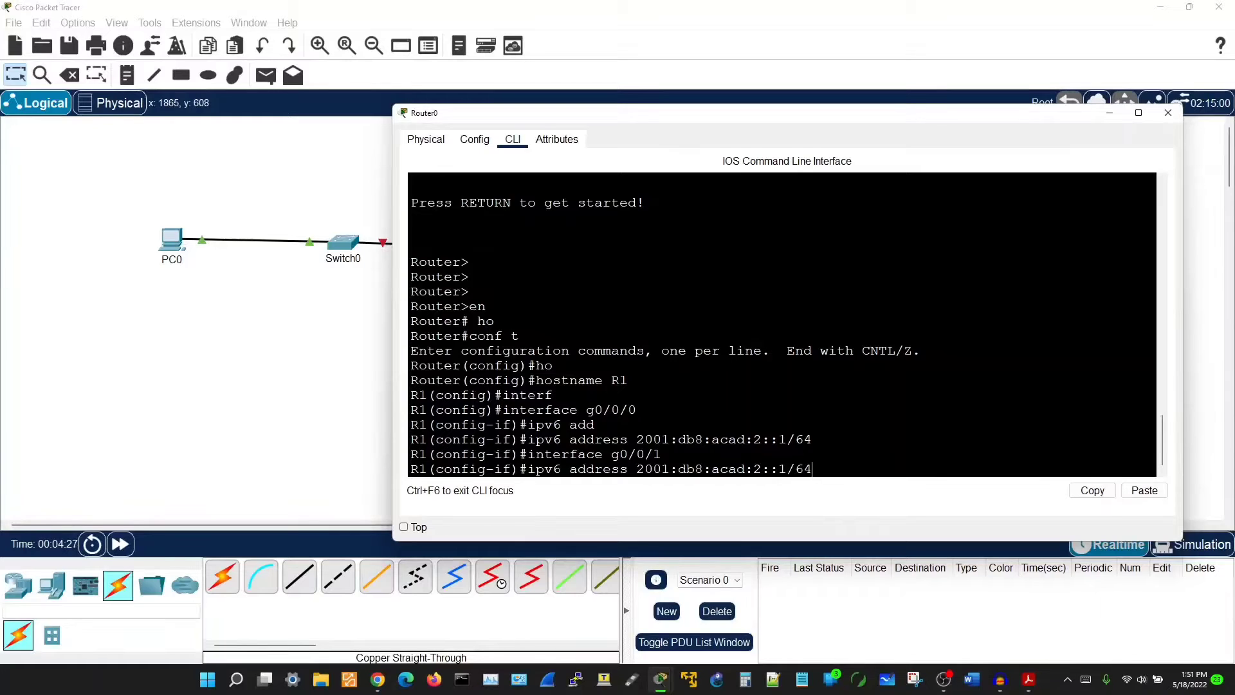
{"action": "key", "text": "BackSpace"}
{"action": "key", "text": "BackSpace"}
{"action": "key", "text": "BackSpace"}
{"action": "key", "text": "BackSpace"}
{"action": "key", "text": "BackSpace"}
{"action": "key", "text": "BackSpace"}
{"action": "key", "text": "BackSpace"}
{"action": "key", "text": "BackSpace"}
{"action": "key", "text": "BackSpace"}
{"action": "key", "text": "BackSpace"}
{"action": "key", "text": "BackSpace"}
{"action": "key", "text": "BackSpace"}
{"action": "key", "text": "BackSpace"}
{"action": "key", "text": "BackSpace"}
{"action": "key", "text": "BackSpace"}
{"action": "key", "text": "BackSpace"}
{"action": "key", "text": "BackSpace"}
{"action": "key", "text": "BackSpace"}
{"action": "key", "text": "BackSpace"}
{"action": "key", "text": "BackSpace"}
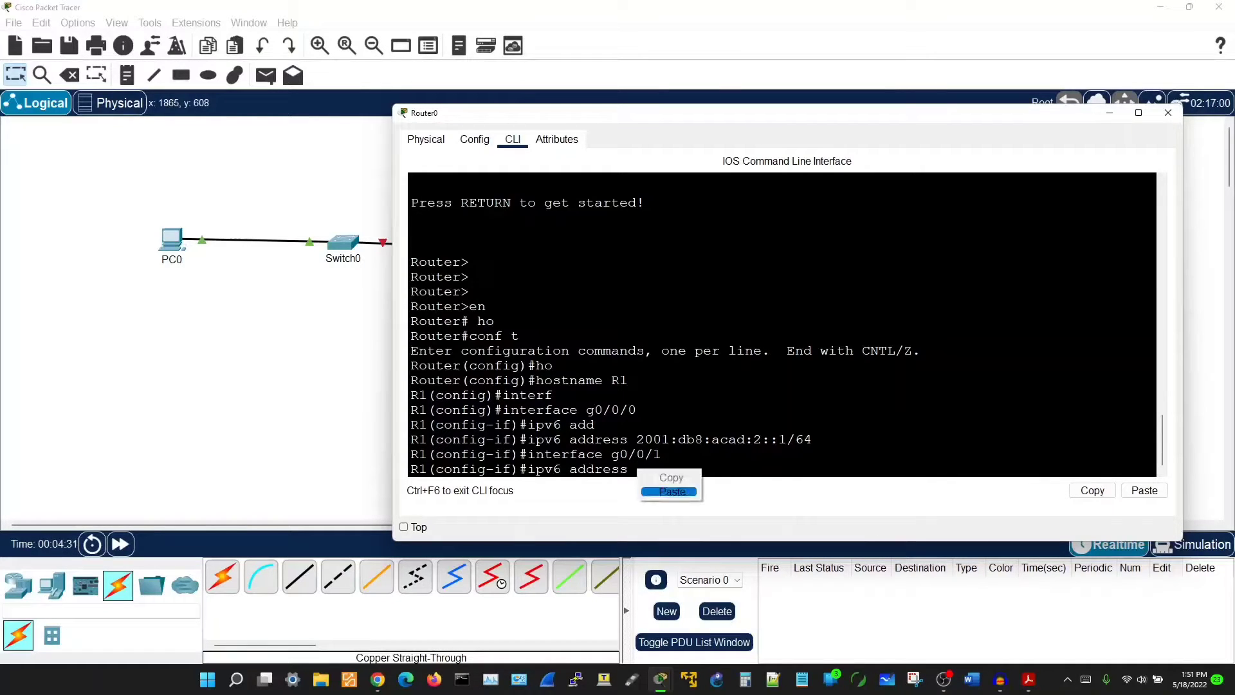
{"action": "type", "text": "2001:db8:acad:1::1/64"}
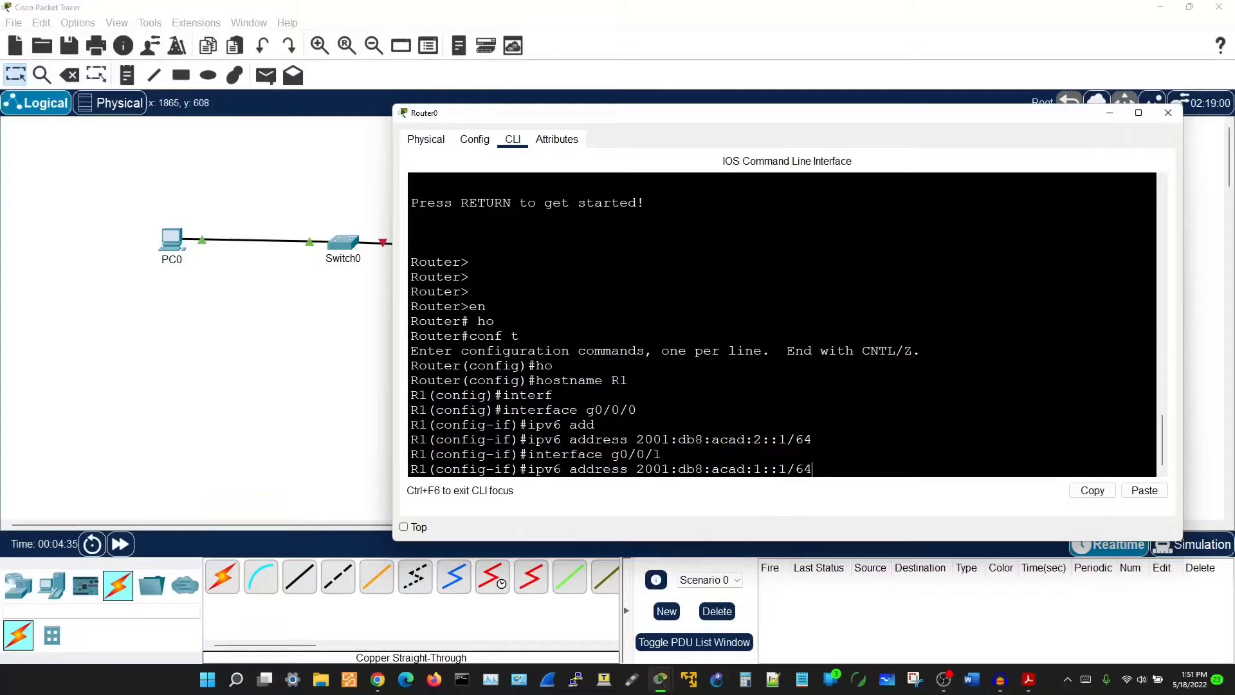
{"action": "key", "text": "Return"}
{"action": "key", "text": "Return"}
{"action": "key", "text": "Return"}
{"action": "key", "text": "Return"}
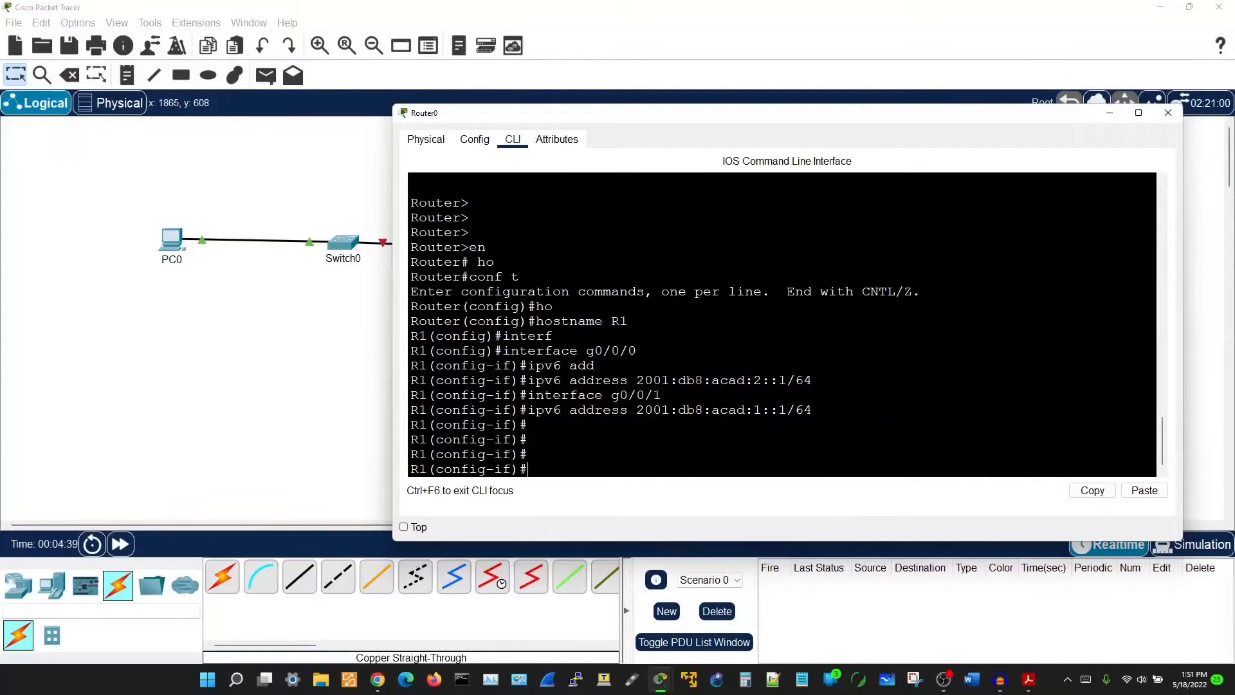
{"action": "key", "text": "alt+F4"}
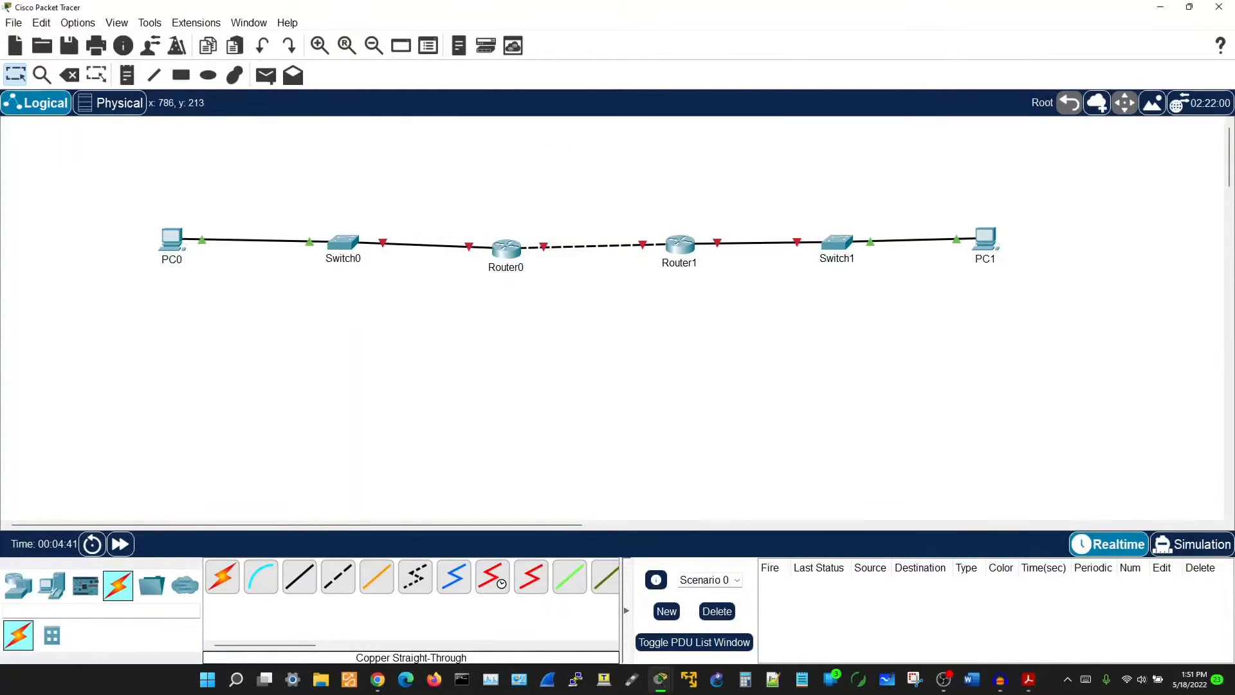
Open PC0's IP configuration and examine its IPv6 link-local address.
{"action": "left_click", "coordinate": [171, 240]}
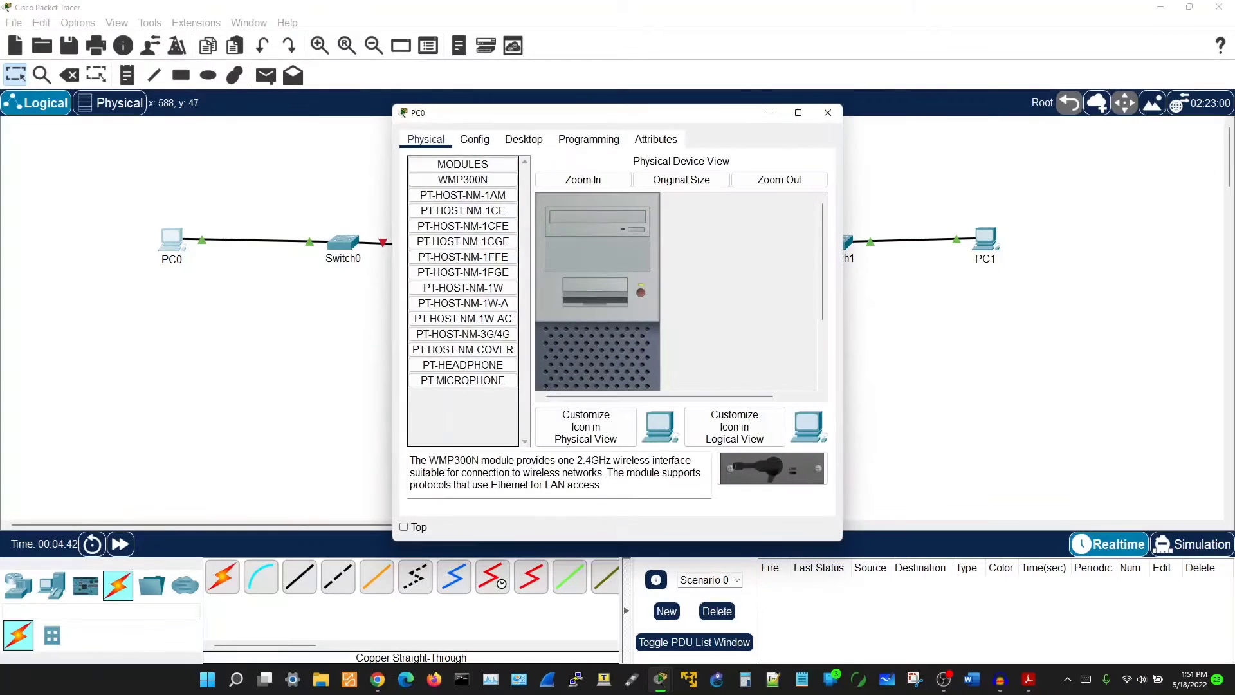
{"action": "left_click", "coordinate": [475, 139]}
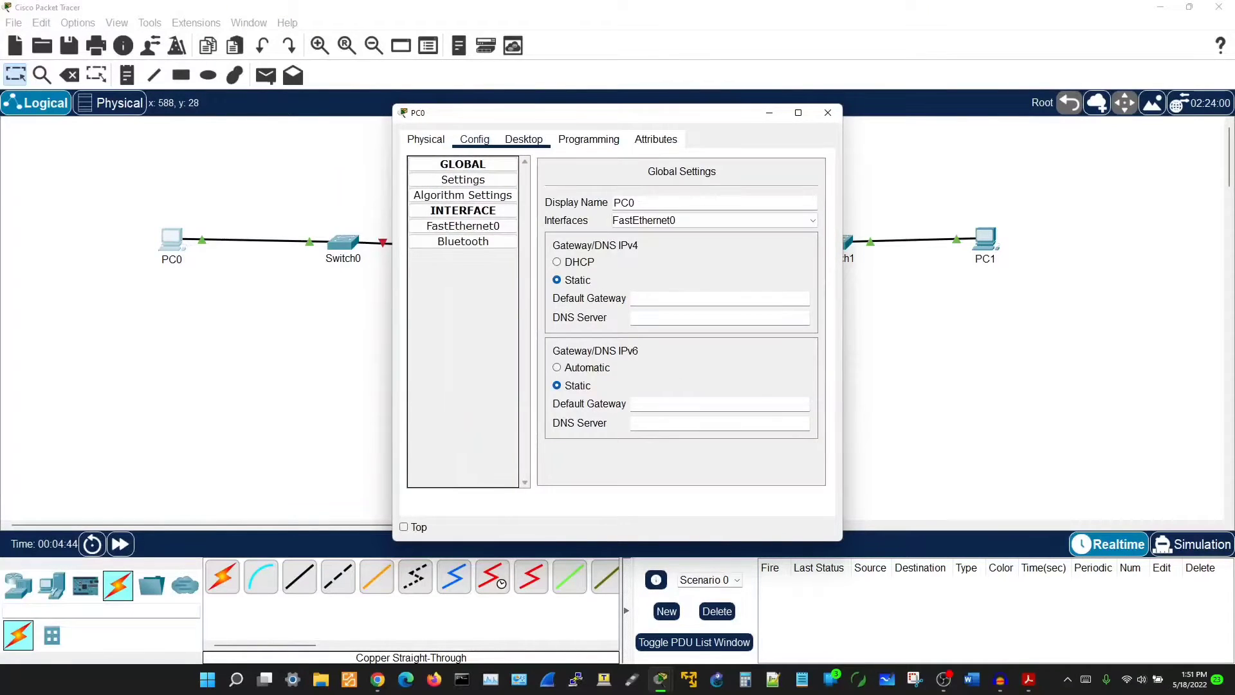
{"action": "left_click", "coordinate": [524, 139]}
{"action": "left_click", "coordinate": [450, 187]}
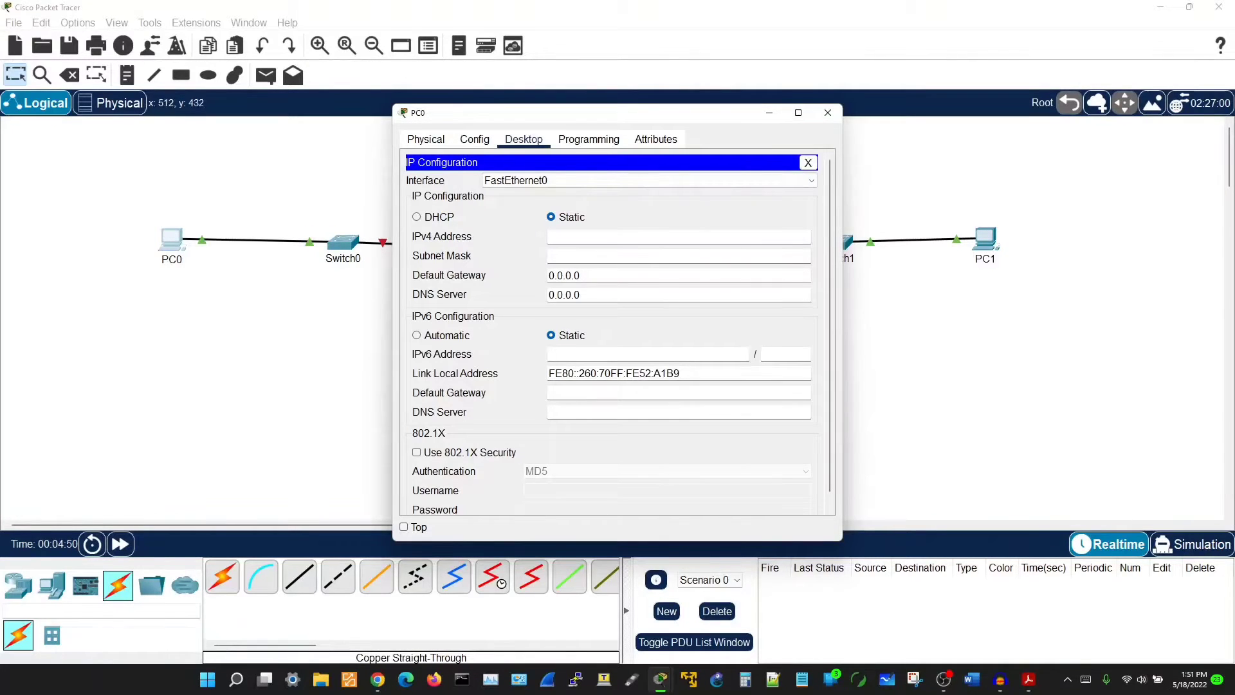
{"action": "key", "text": "alt+Tab"}
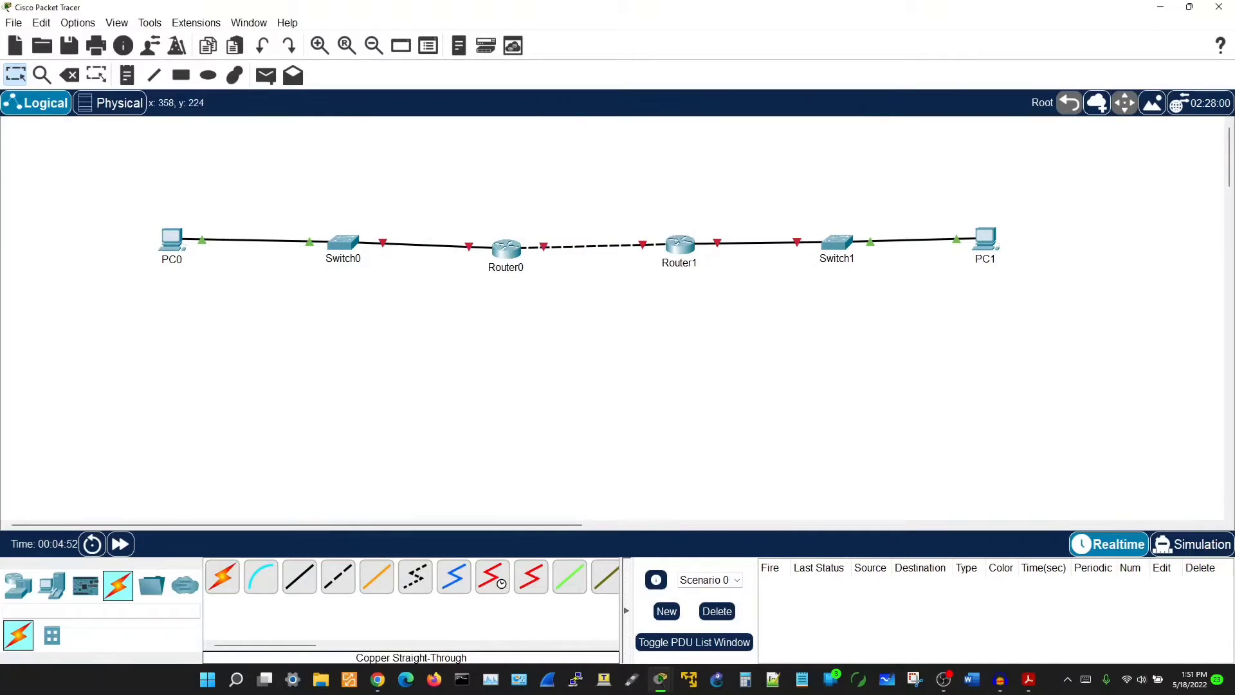
{"action": "key", "text": "alt+Tab"}
{"action": "left_click_drag", "start_coordinate": [549, 373], "coordinate": [680, 373]}
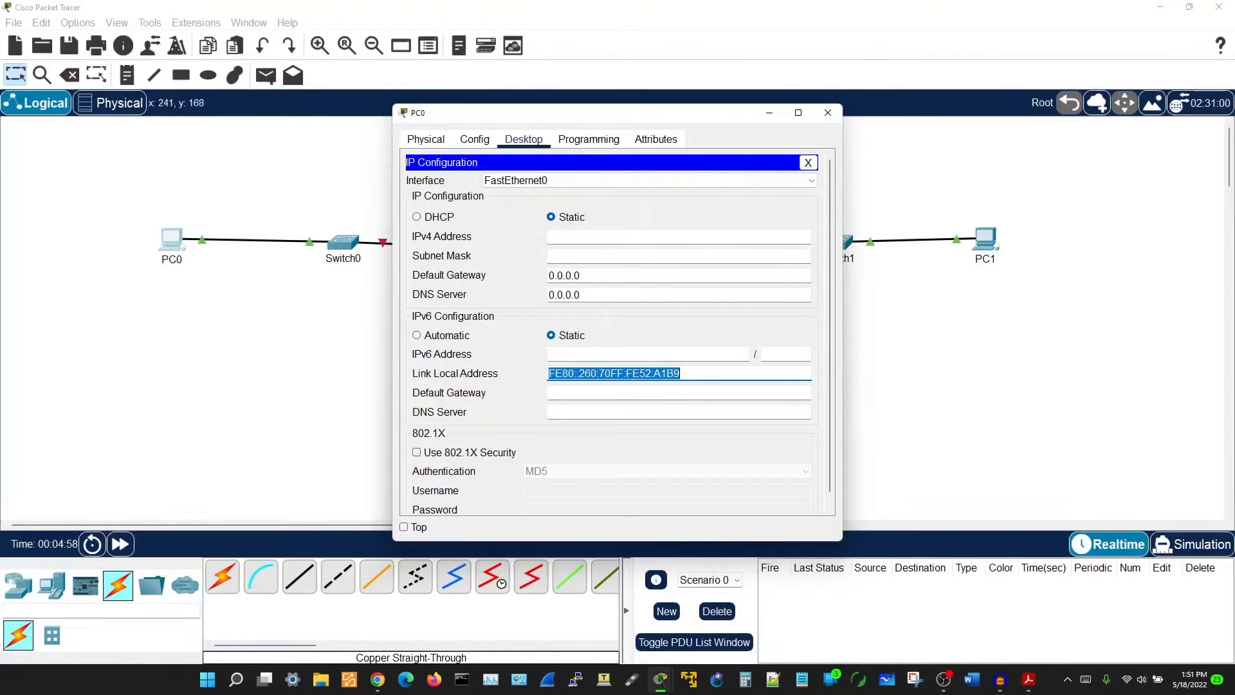
{"action": "key", "text": "alt+Tab"}
Review the PC0-to-Router0 segment, the commands entered on R1 and PC0's IP configuration.
{"action": "left_click_drag", "start_coordinate": [157, 203], "coordinate": [505, 289]}
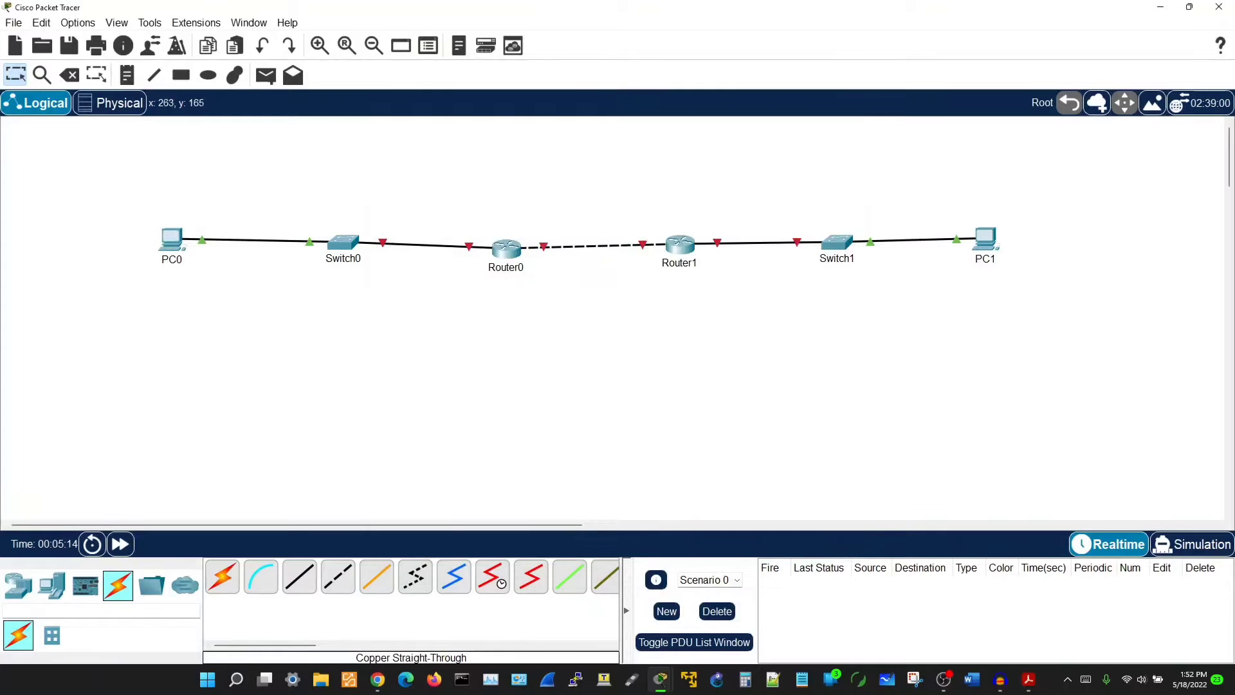
{"action": "left_click_drag", "start_coordinate": [155, 212], "coordinate": [495, 288]}
{"action": "left_click_drag", "start_coordinate": [138, 199], "coordinate": [503, 285]}
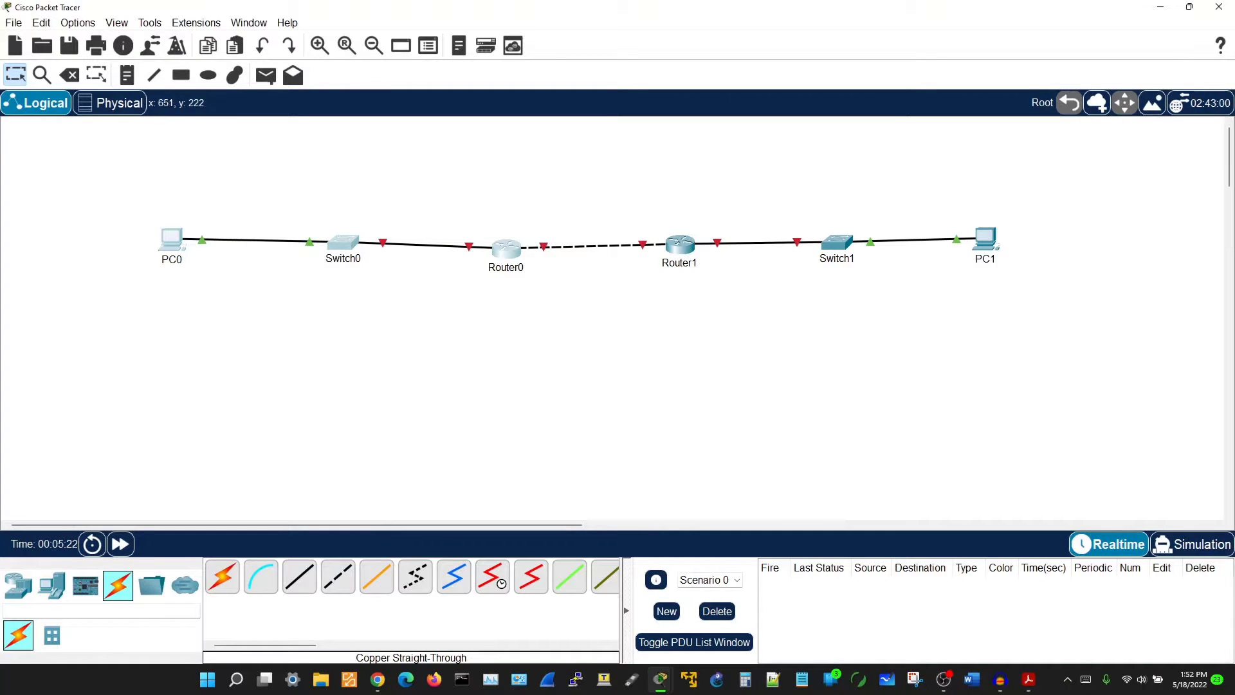
{"action": "left_click", "coordinate": [506, 249]}
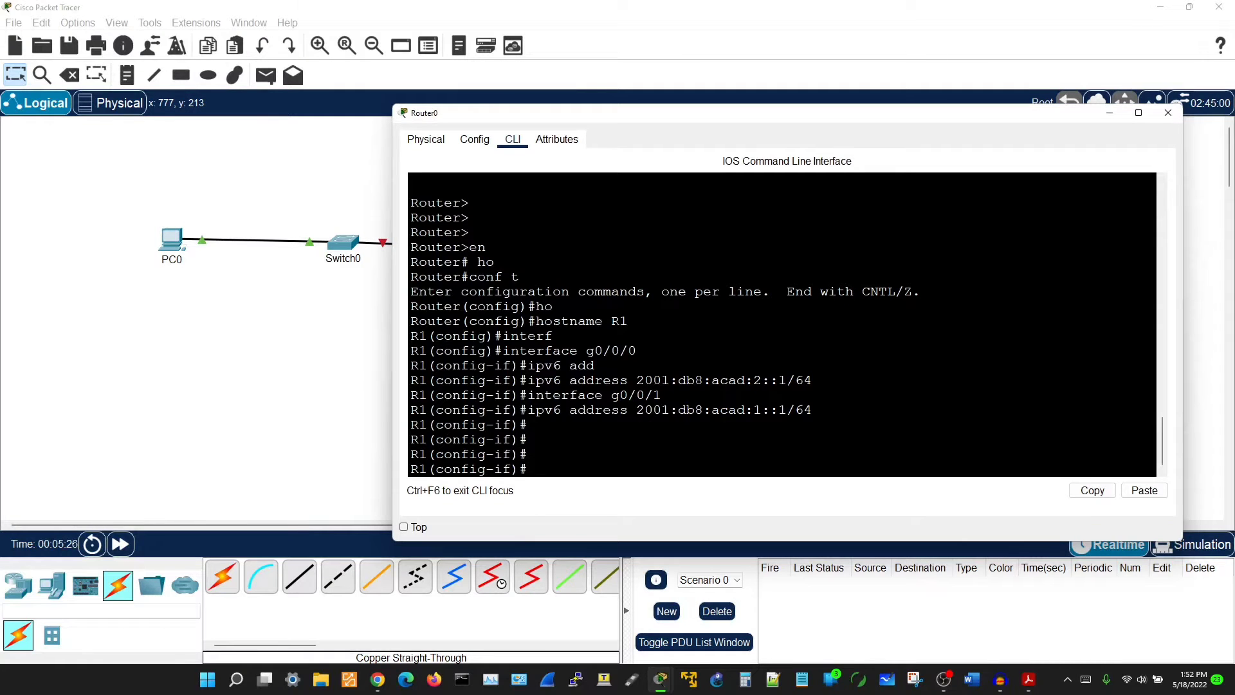
{"action": "left_click", "coordinate": [1168, 113]}
{"action": "left_click", "coordinate": [172, 241]}
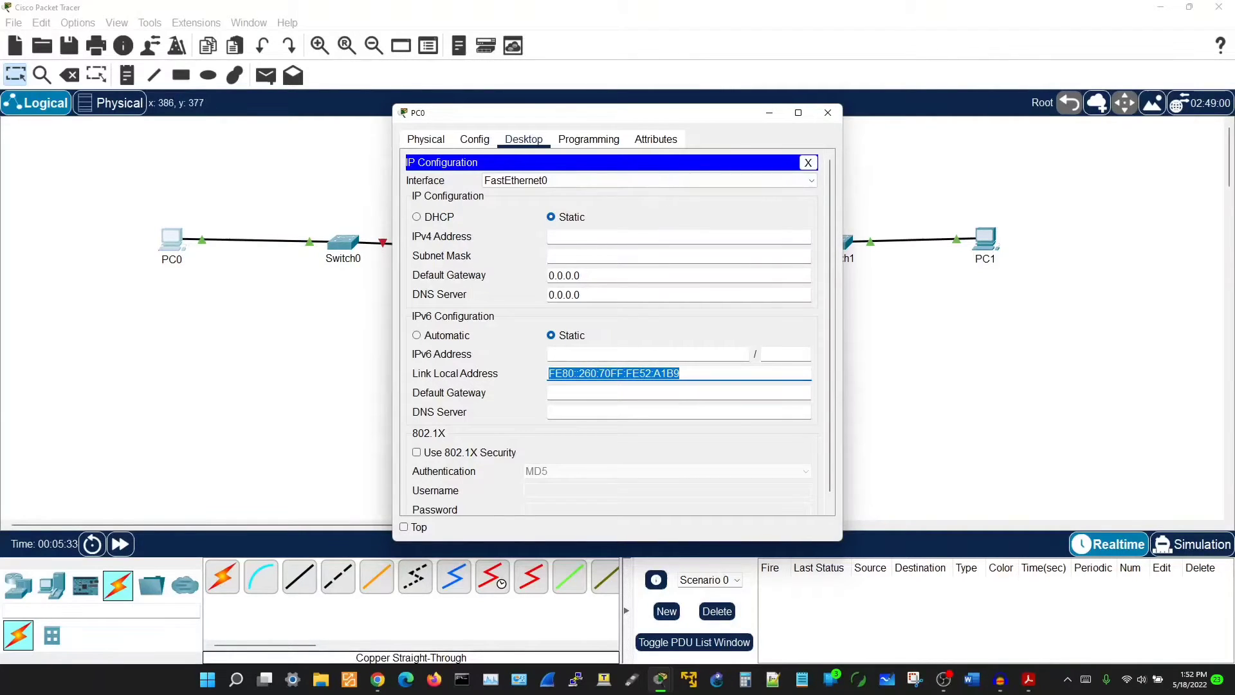
{"action": "key", "text": "alt+F4"}
Move Router0 slightly in the topology so that it lines up with Router1.
{"action": "left_click_drag", "start_coordinate": [506, 248], "coordinate": [498, 244]}
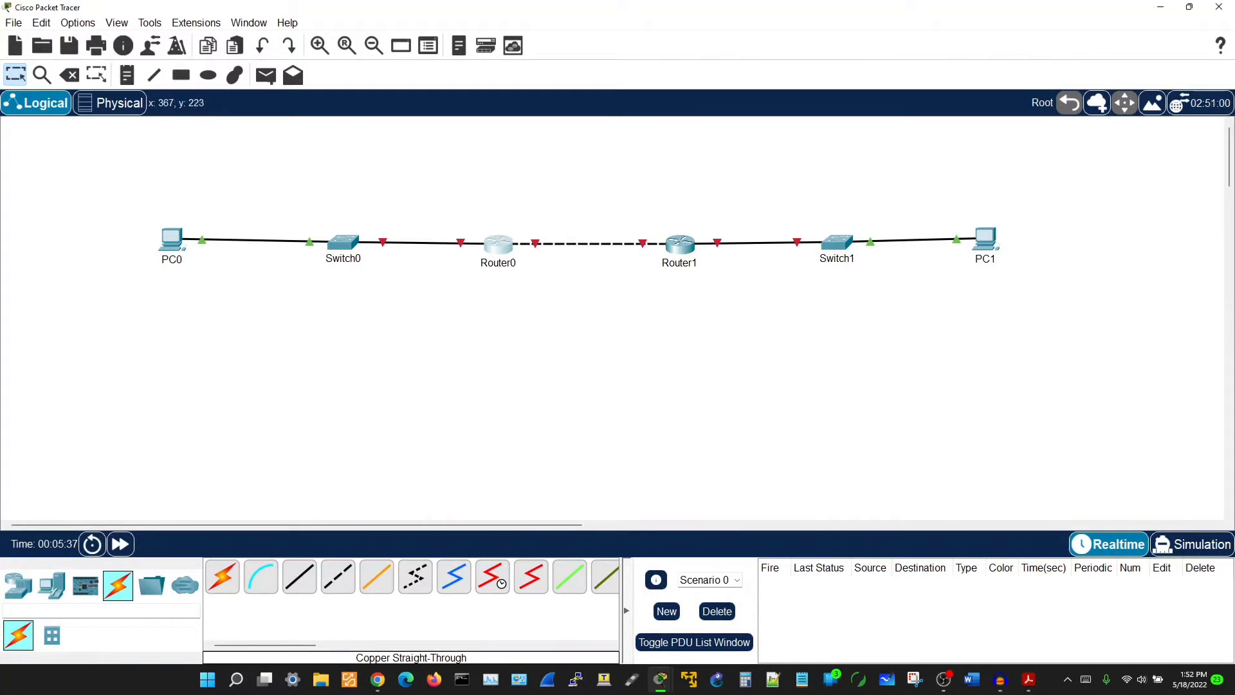
{"action": "left_click_drag", "start_coordinate": [142, 202], "coordinate": [487, 273]}
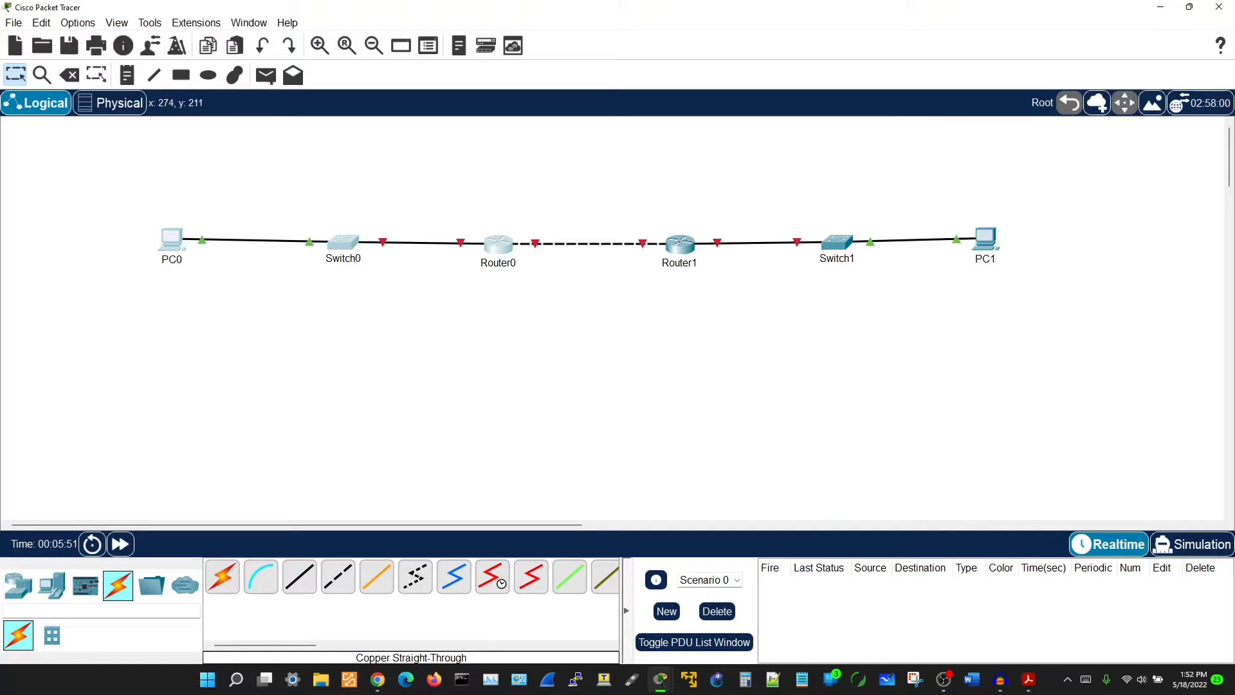
{"action": "left_click_drag", "start_coordinate": [171, 182], "coordinate": [489, 238]}
Return to R1's command line and set fe80::1 as the link-local address of interface g0/0/1.
{"action": "left_click", "coordinate": [498, 243]}
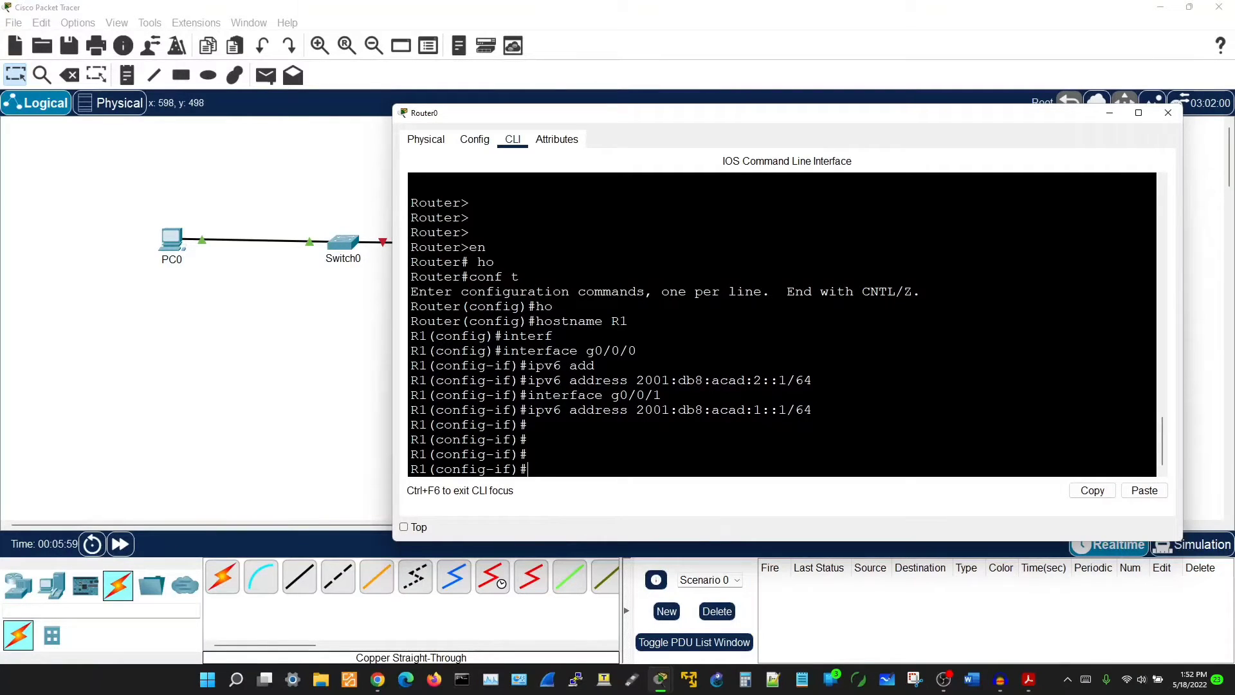
{"action": "left_click_drag", "start_coordinate": [528, 381], "coordinate": [527, 425]}
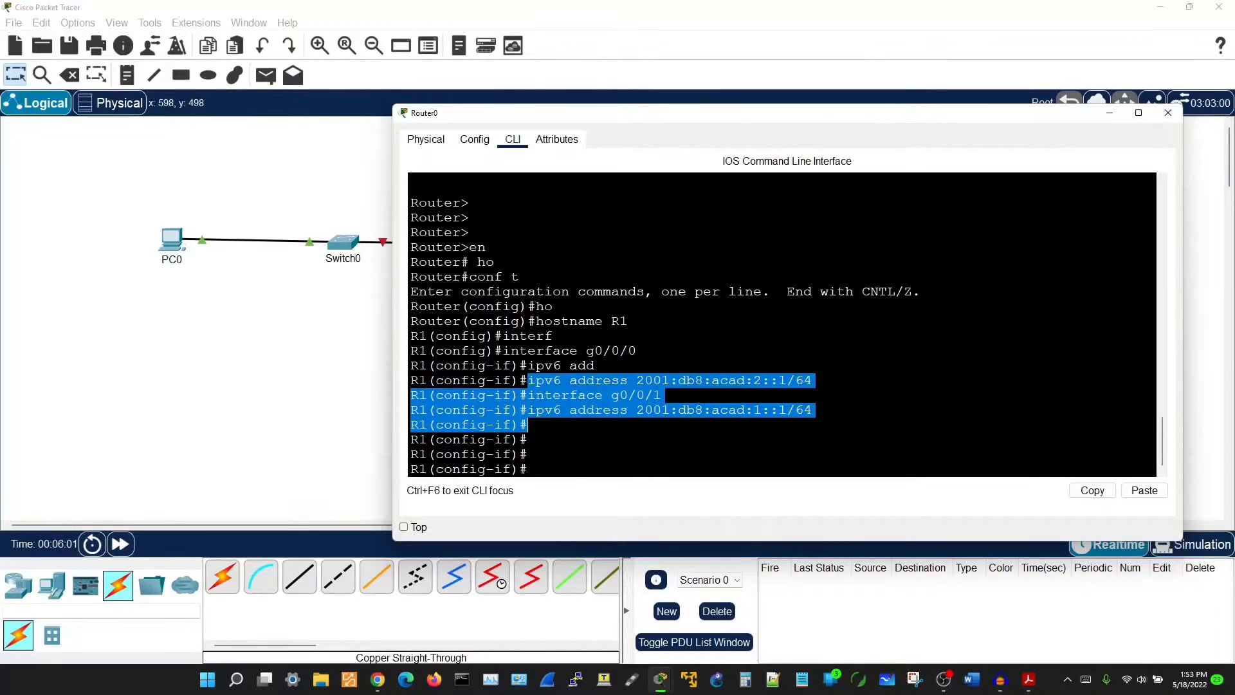
{"action": "key", "text": "ctrl+c"}
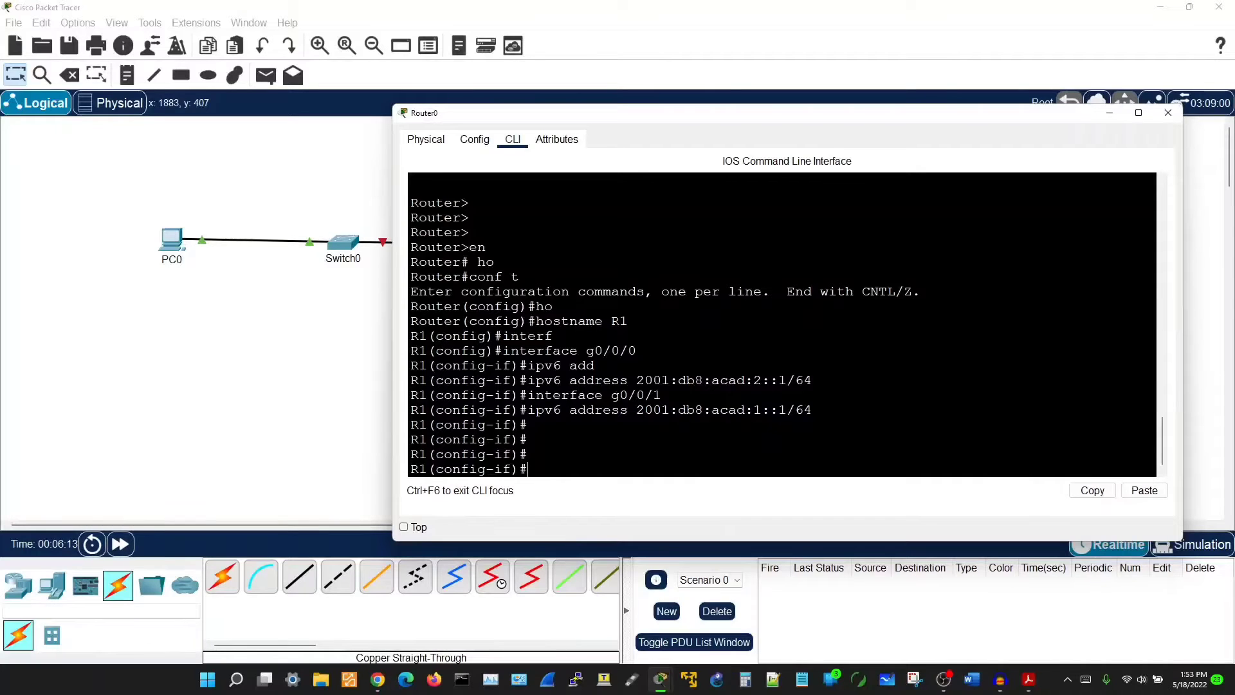
{"action": "left_click_drag", "start_coordinate": [553, 395], "coordinate": [662, 395]}
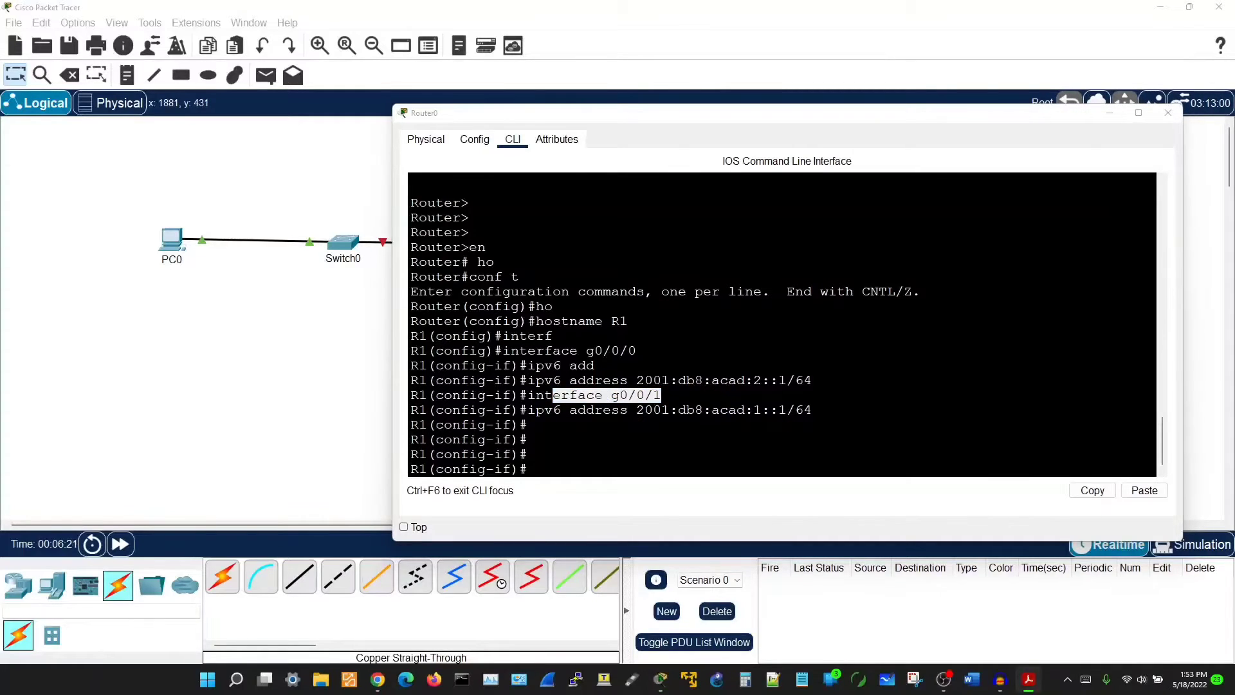
{"action": "left_click", "coordinate": [529, 469]}
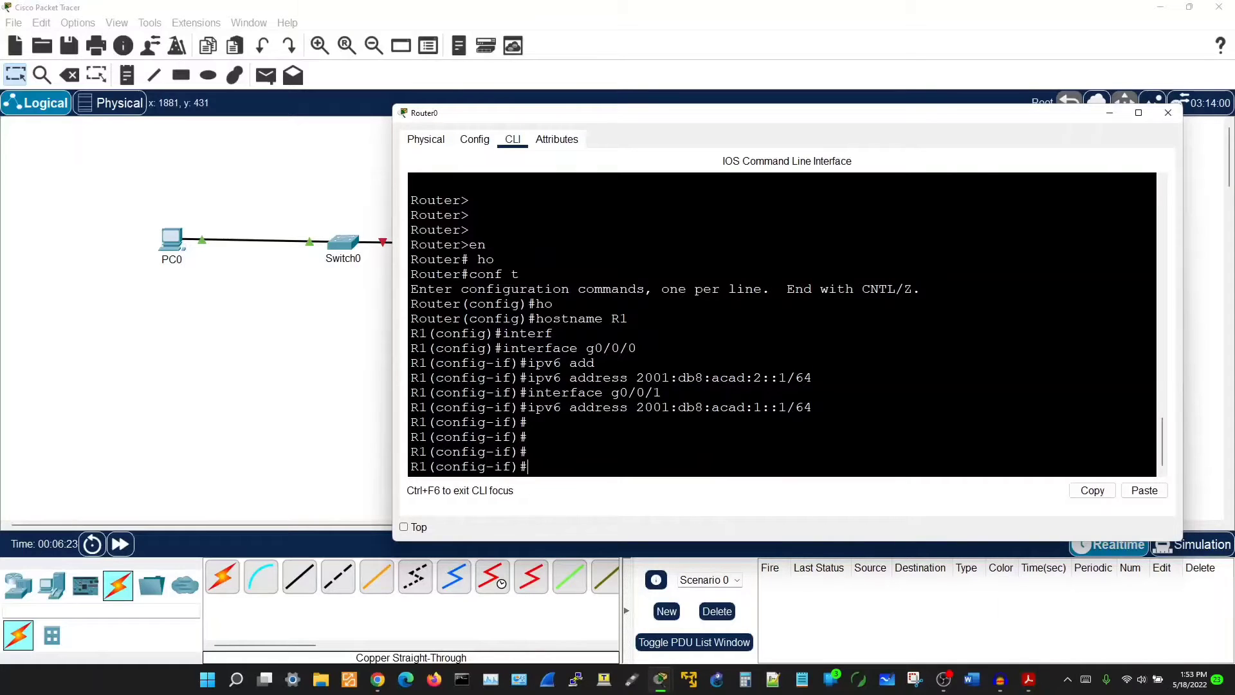
{"action": "type", "text": "ipv6 add"}
{"action": "key", "text": "Tab"}
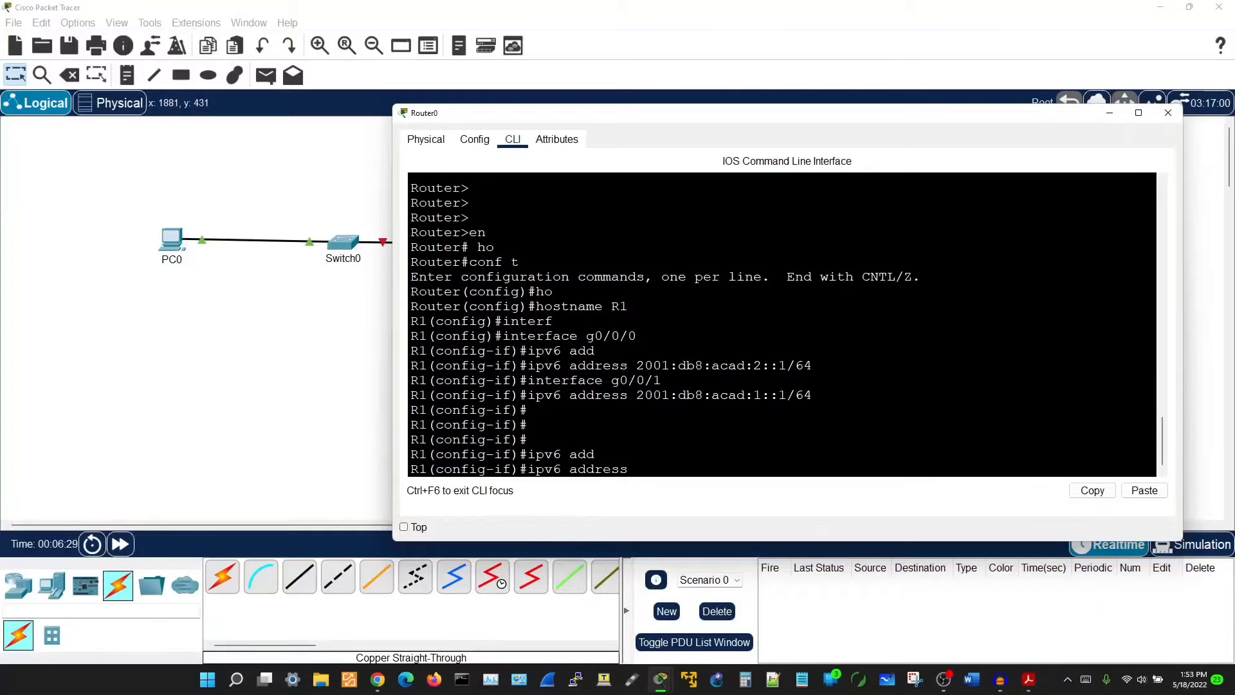
{"action": "type", "text": "fe80::1 li"}
{"action": "key", "text": "Tab"}
{"action": "key", "text": "Return"}
{"action": "key", "text": "Return"}
{"action": "key", "text": "Return"}
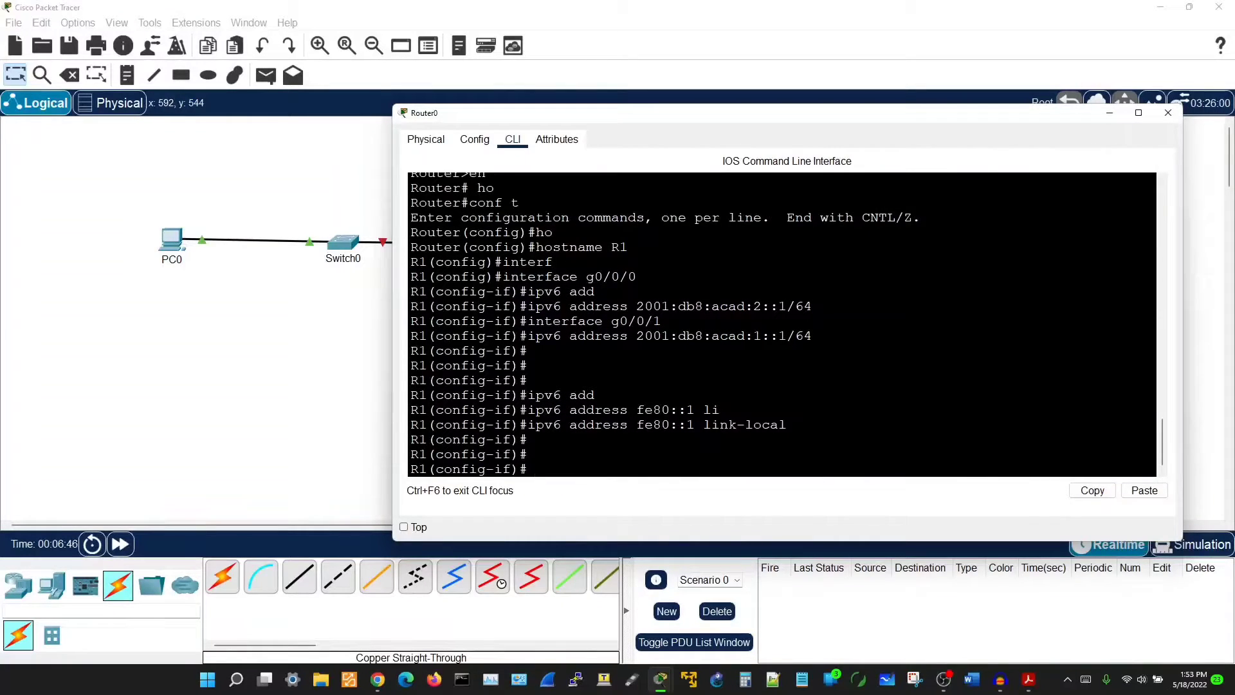
Switch to interface g0/0/0 on R1 and set its link-local address to fe80::1.
{"action": "key", "text": "Up"}
{"action": "key", "text": "Up"}
{"action": "key", "text": "Up"}
{"action": "key", "text": "BackSpace"}
{"action": "type", "text": "0"}
{"action": "key", "text": "Return"}
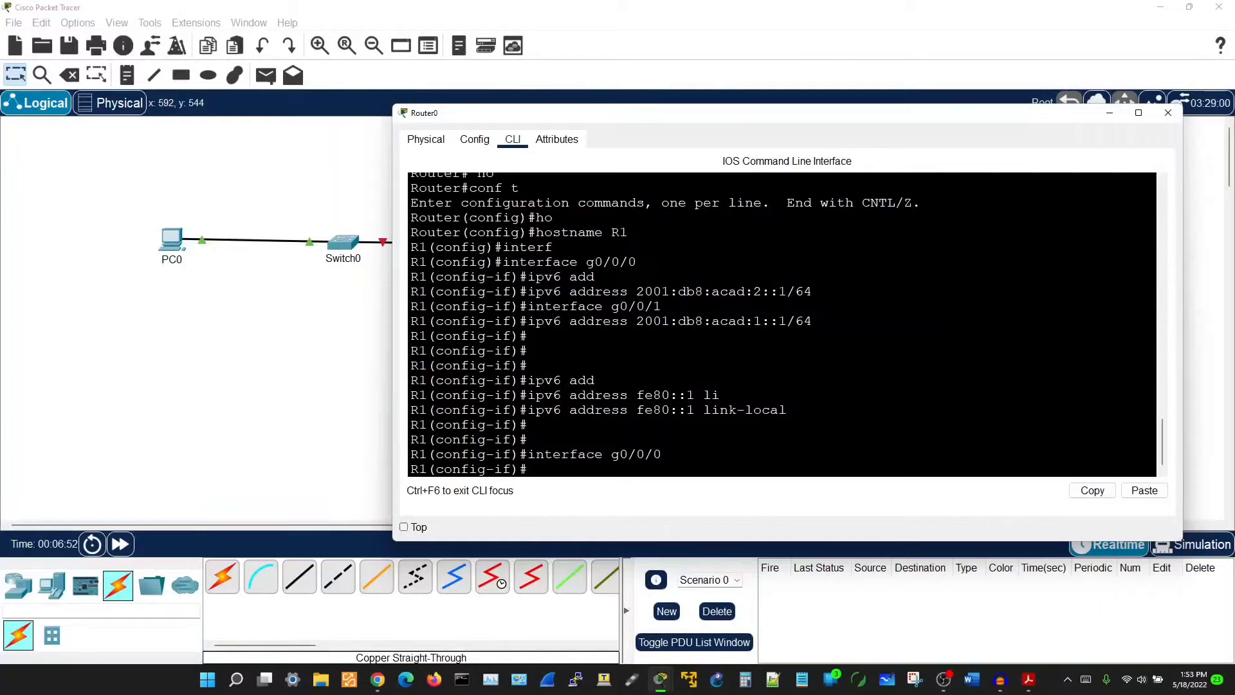
{"action": "key", "text": "Up"}
{"action": "key", "text": "Up"}
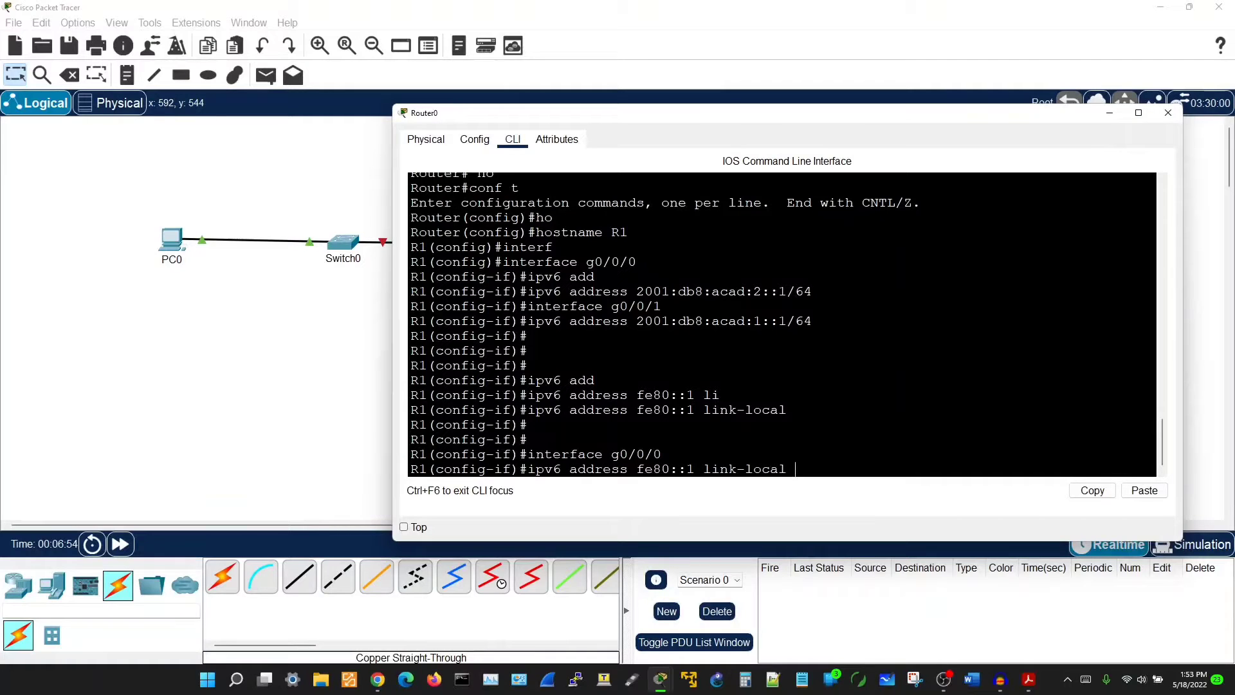
{"action": "key", "text": "Left"}
{"action": "key", "text": "Left"}
{"action": "key", "text": "Left"}
{"action": "key", "text": "Left"}
{"action": "key", "text": "Left"}
{"action": "key", "text": "Left"}
{"action": "key", "text": "Left"}
{"action": "key", "text": "Left"}
{"action": "key", "text": "Left"}
{"action": "key", "text": "Left"}
{"action": "key", "text": "Left"}
{"action": "key", "text": "BackSpace"}
{"action": "type", "text": "2"}
{"action": "key", "text": "BackSpace"}
{"action": "type", "text": "1"}
{"action": "key", "text": "Return"}
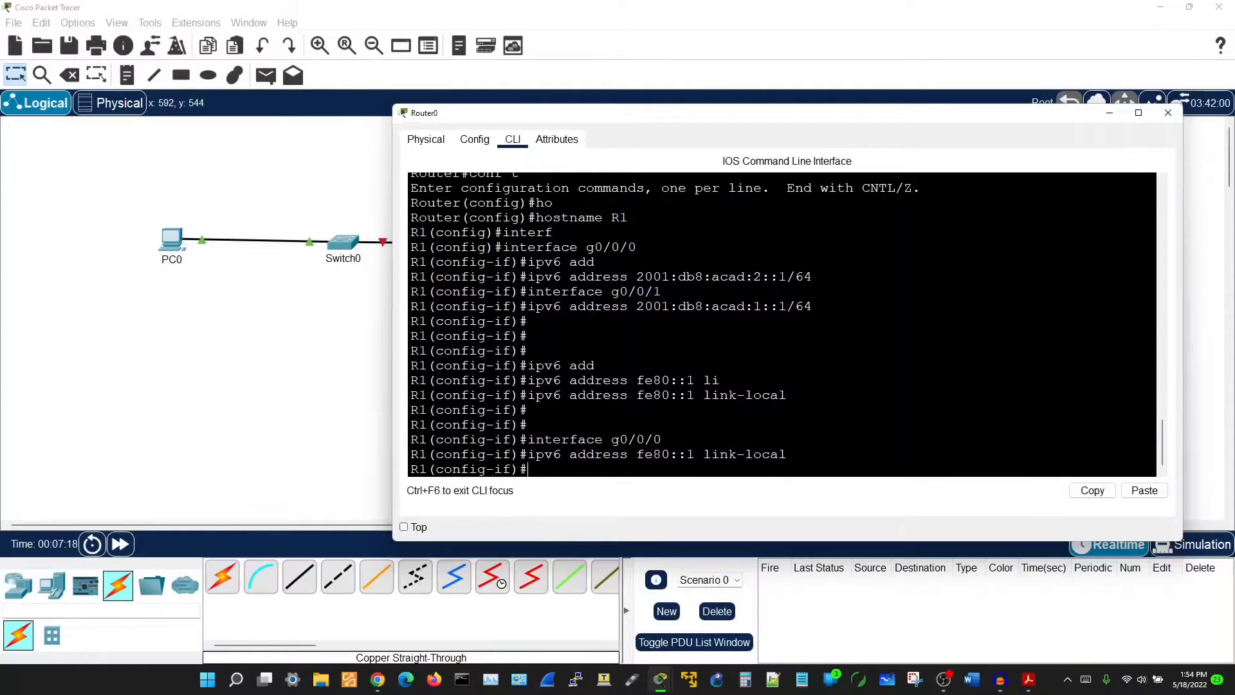
{"action": "key", "text": "Return"}
{"action": "key", "text": "Return"}
{"action": "key", "text": "Return"}
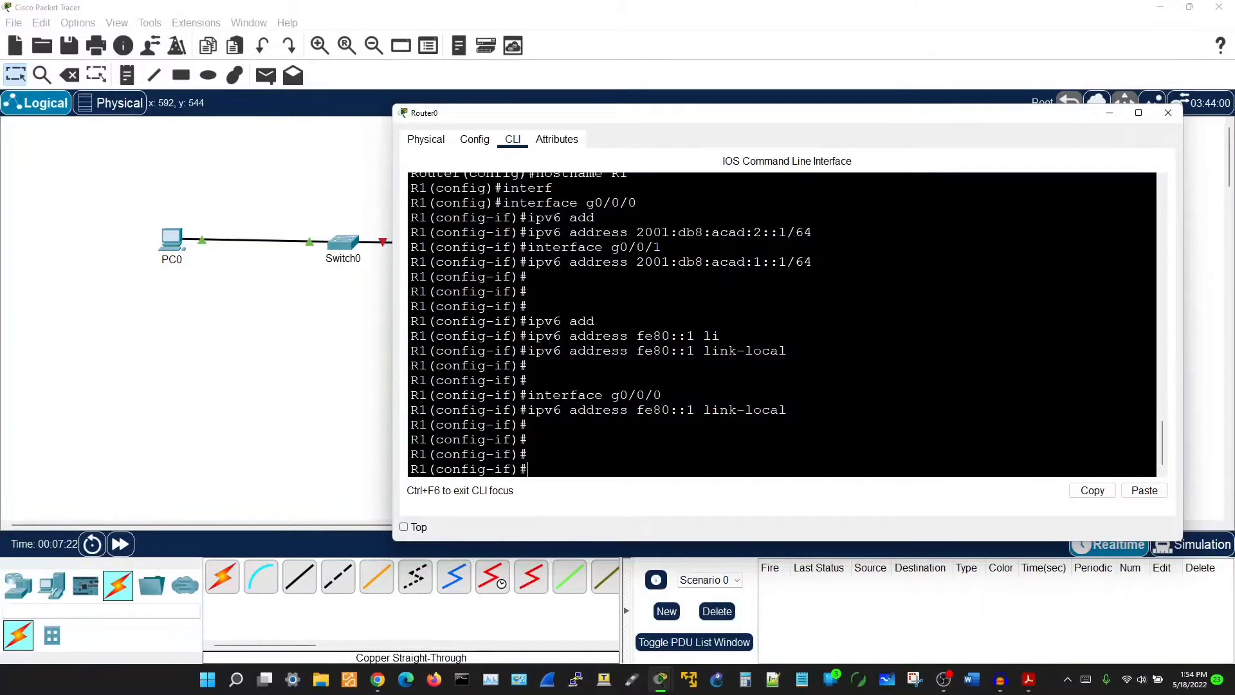
Enable interface g0/0/0 on R1 with the no shutdown command.
{"action": "type", "text": "no sh"}
{"action": "key", "text": "Return"}
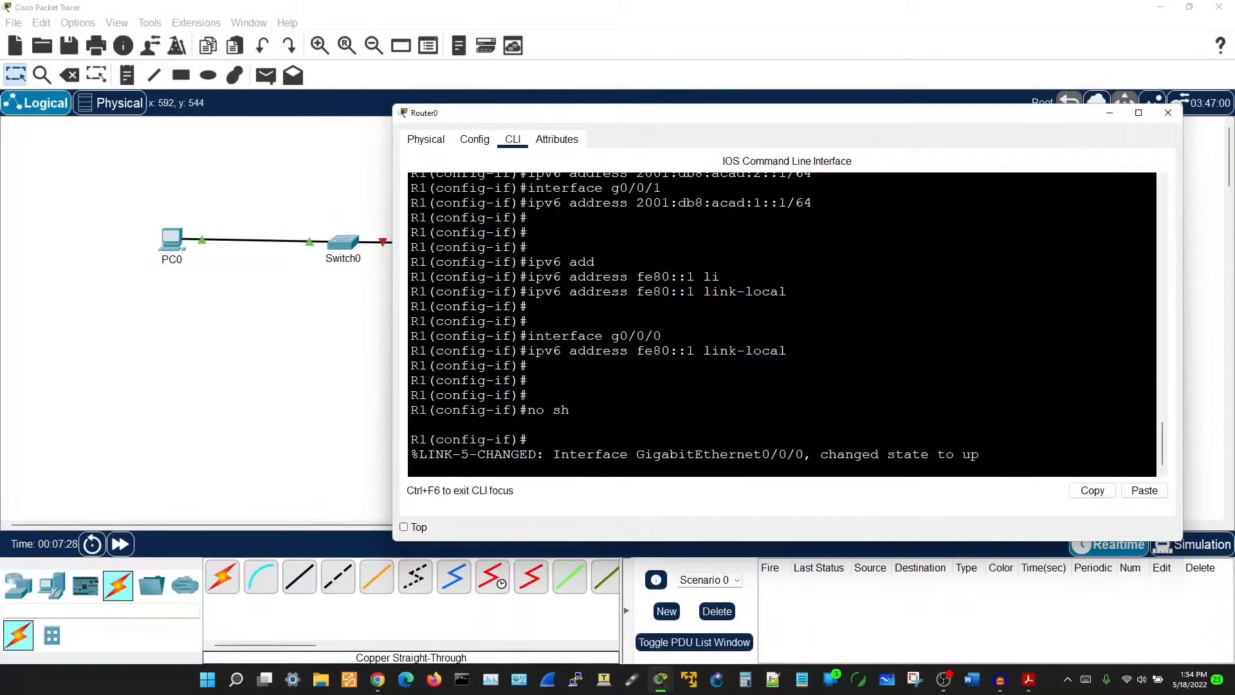
{"action": "key", "text": "Return"}
{"action": "key", "text": "Return"}
{"action": "key", "text": "Return"}
{"action": "key", "text": "Return"}
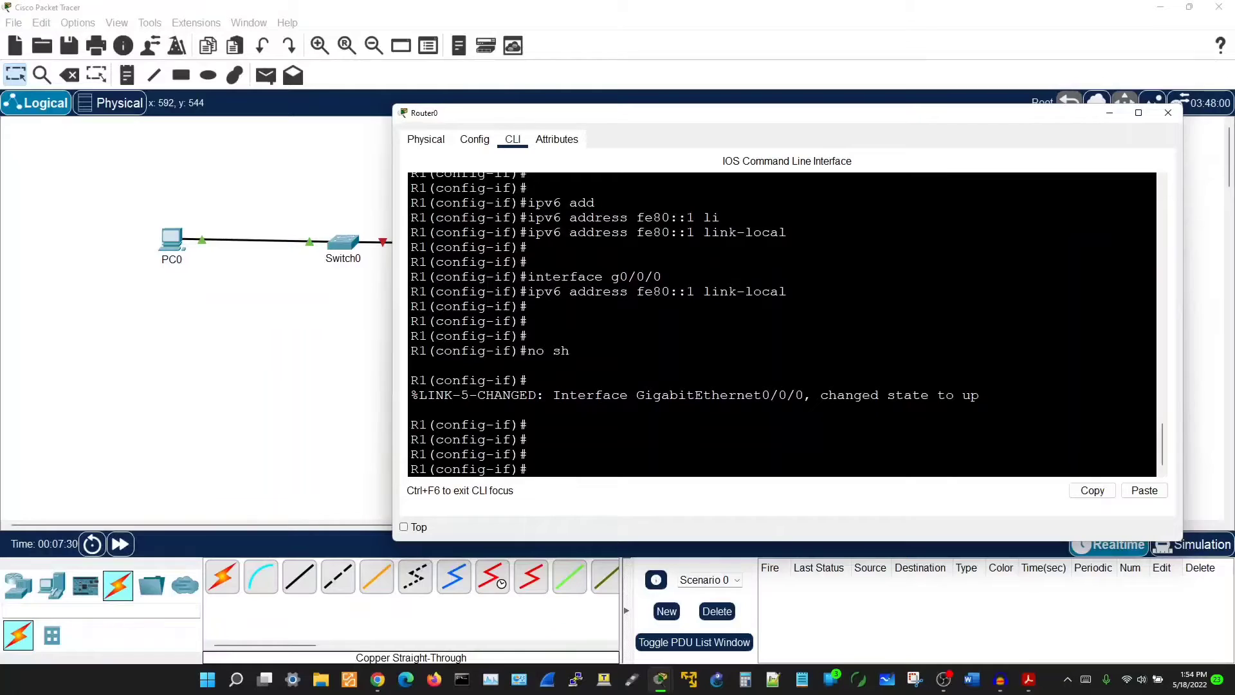
Switch to interface g0/0/1 on R1, enable it with no shutdown and return to the topology.
{"action": "key", "text": "Up"}
{"action": "key", "text": "Up"}
{"action": "key", "text": "Up"}
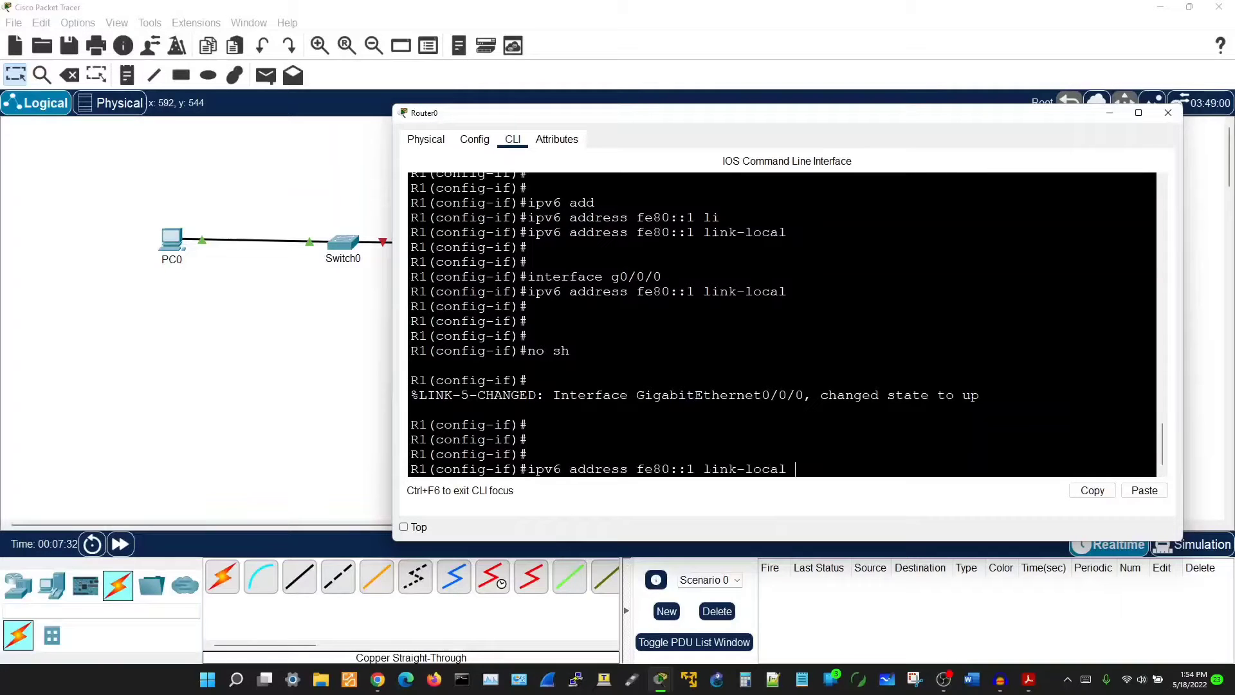
{"action": "key", "text": "BackSpace"}
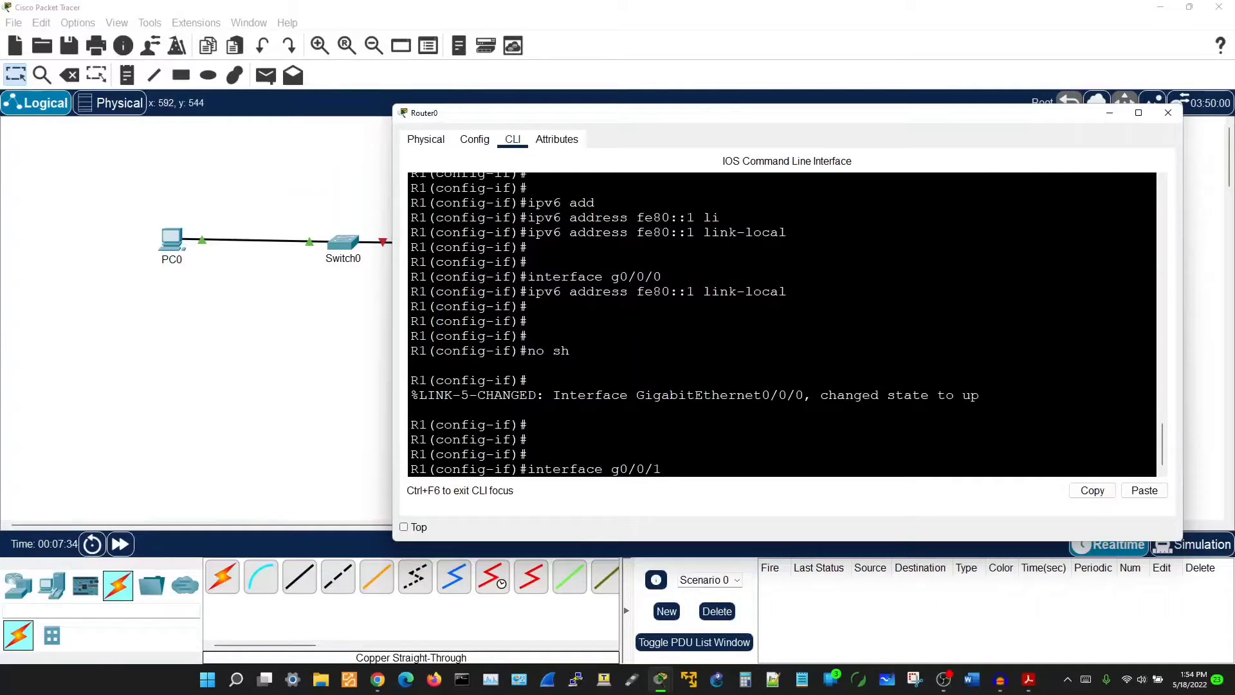
{"action": "type", "text": "1"}
{"action": "key", "text": "Return"}
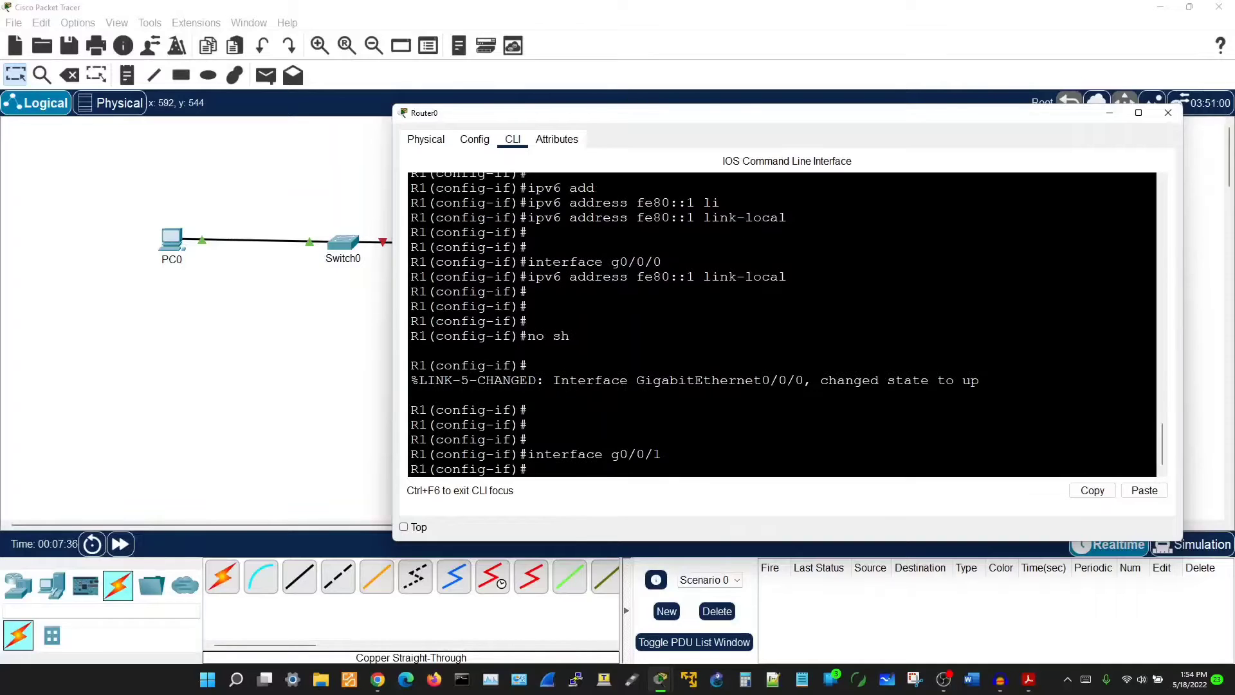
{"action": "type", "text": "no sh"}
{"action": "key", "text": "Return"}
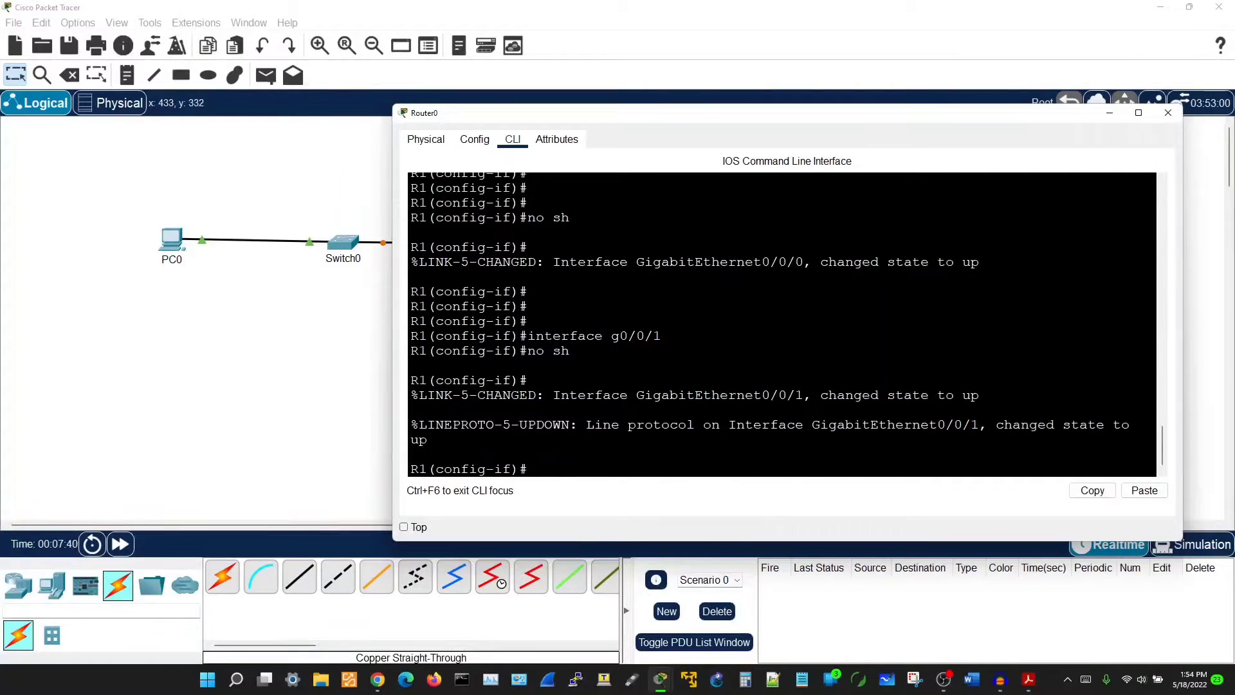
{"action": "left_click", "coordinate": [279, 330]}
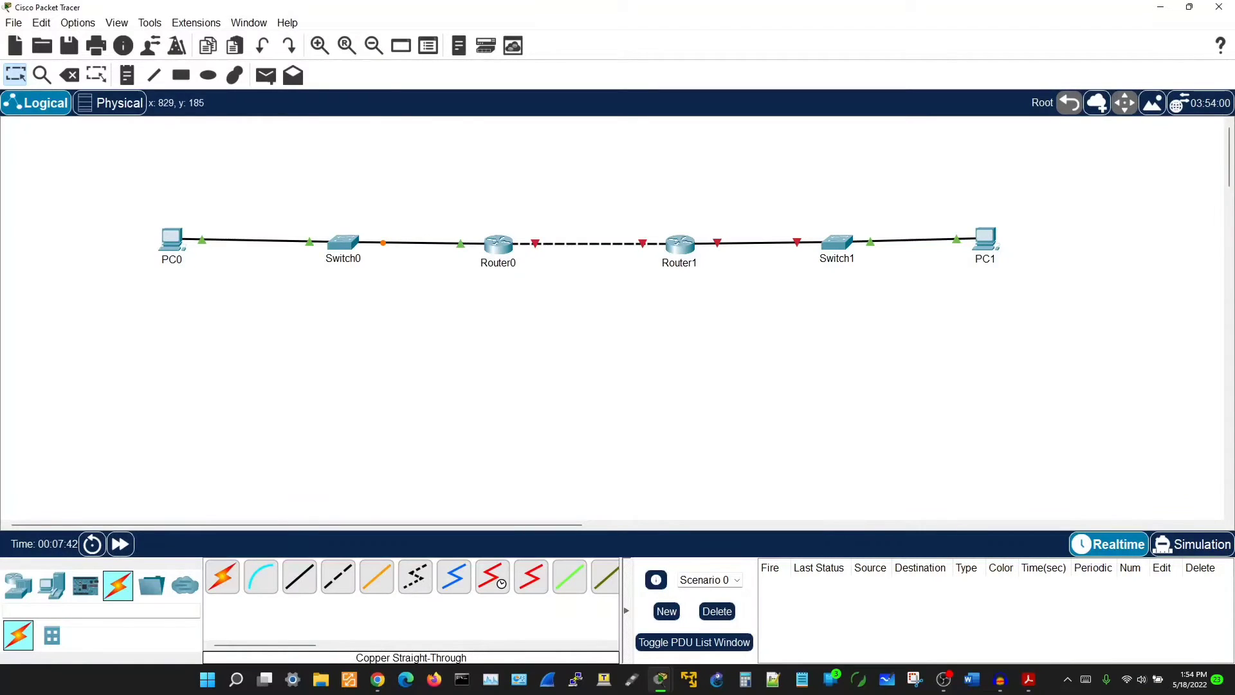
Start the console session on Router1, declining the initial configuration dialog.
{"action": "left_click_drag", "start_coordinate": [511, 201], "coordinate": [671, 269]}
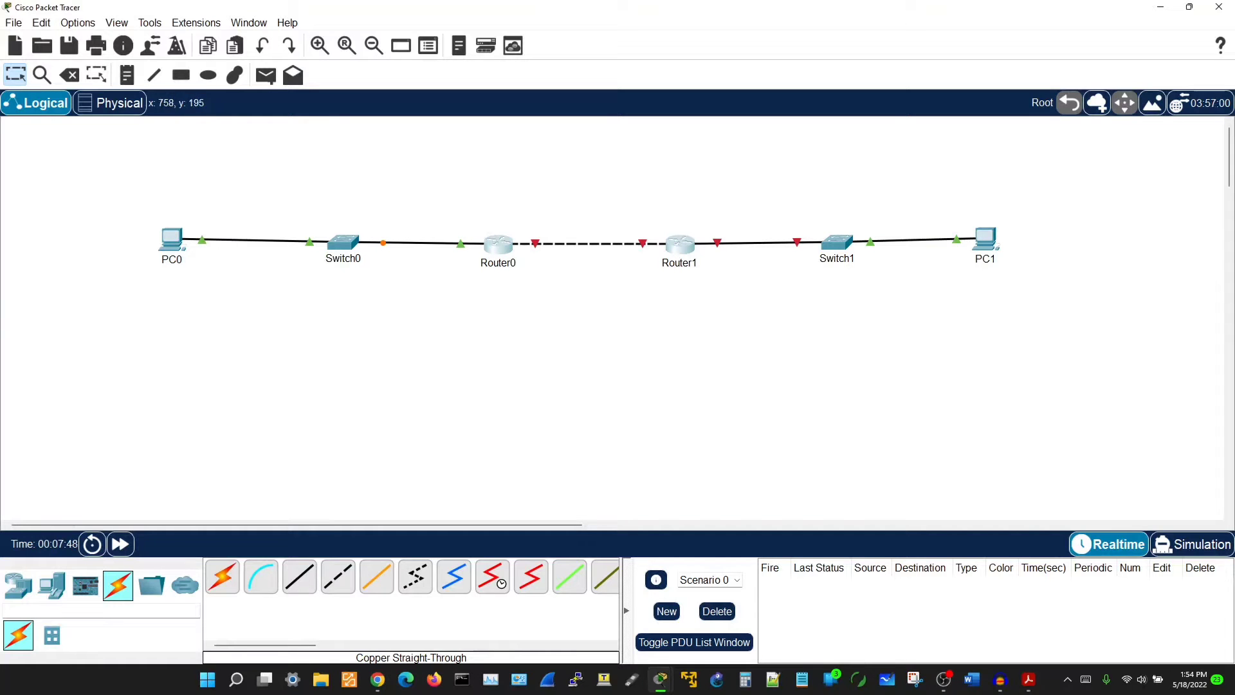
{"action": "left_click", "coordinate": [680, 242]}
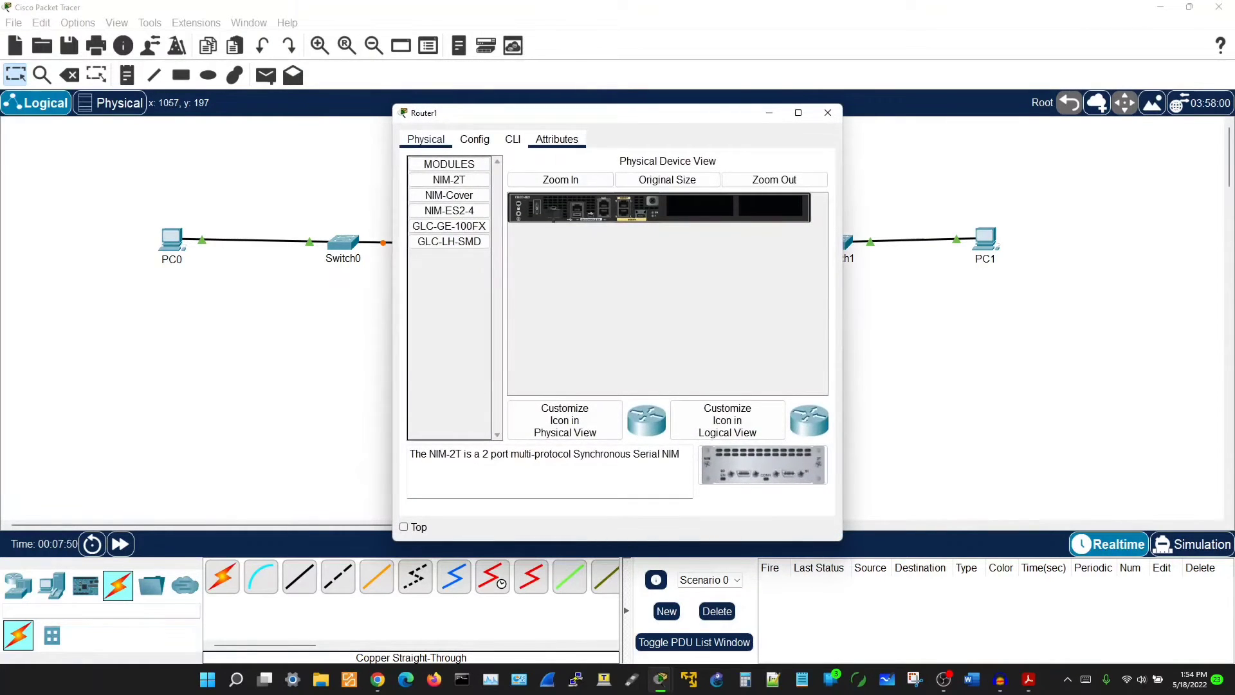
{"action": "left_click", "coordinate": [513, 139]}
{"action": "left_click_drag", "start_coordinate": [842, 389], "coordinate": [1177, 389]}
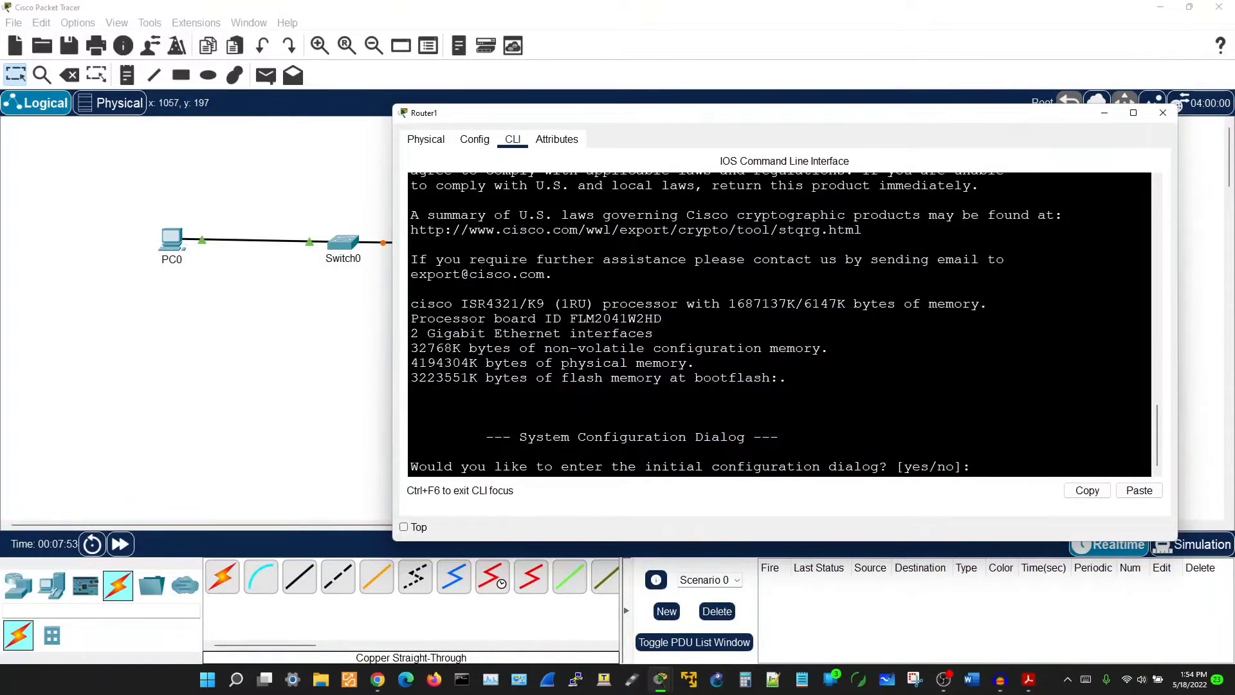
{"action": "key", "text": "Return"}
{"action": "key", "text": "Return"}
{"action": "key", "text": "Return"}
{"action": "key", "text": "Return"}
{"action": "key", "text": "Return"}
{"action": "type", "text": "n"}
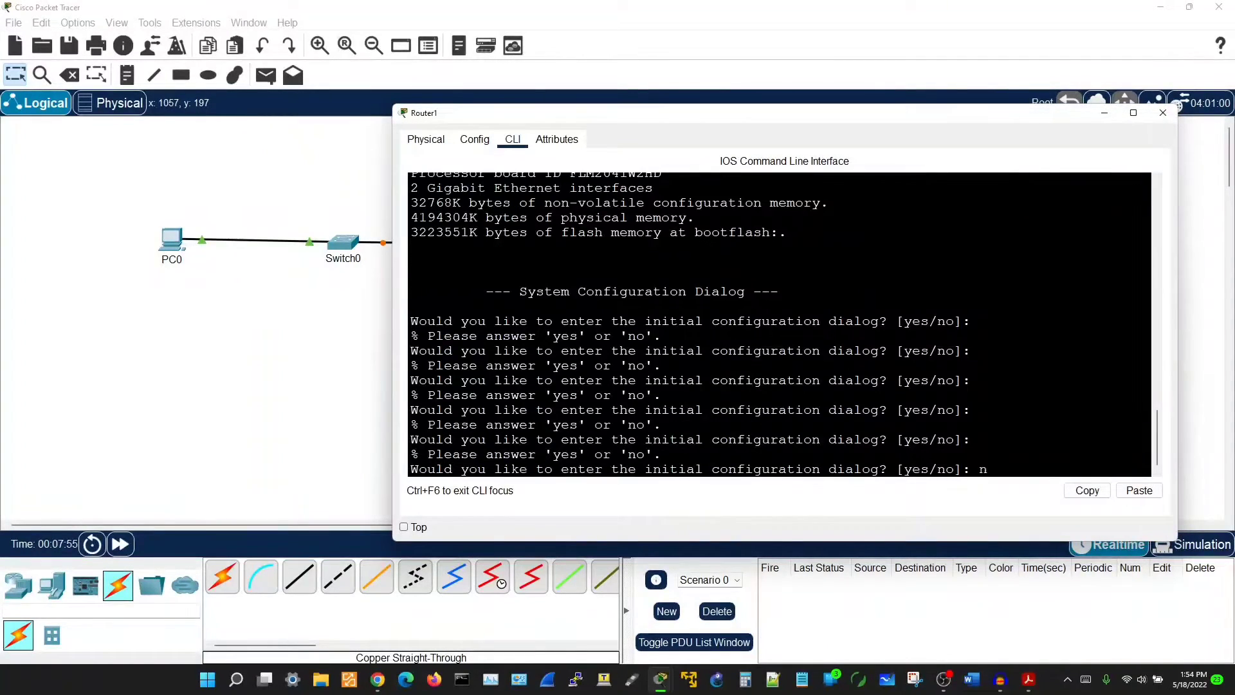
{"action": "key", "text": "Return"}
{"action": "key", "text": "Return"}
{"action": "key", "text": "Return"}
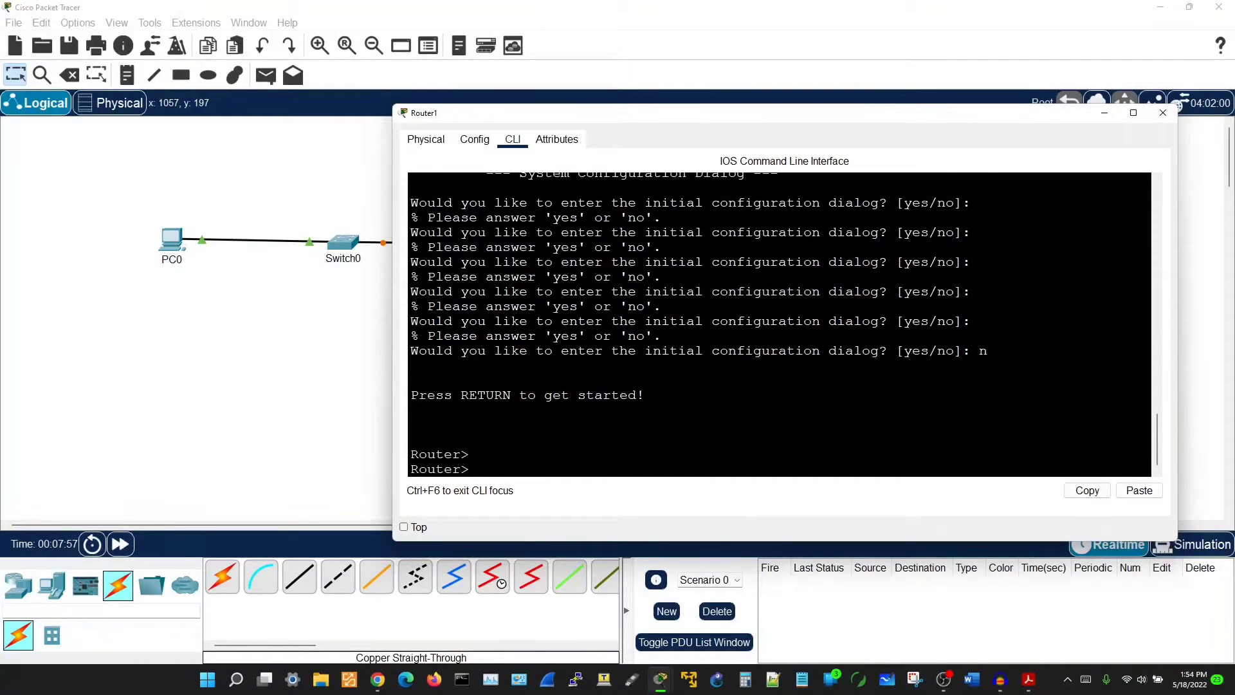
Enter privileged mode on Router1 and start global configuration from the terminal.
{"action": "type", "text": "en"}
{"action": "key", "text": "Return"}
{"action": "type", "text": "c"}
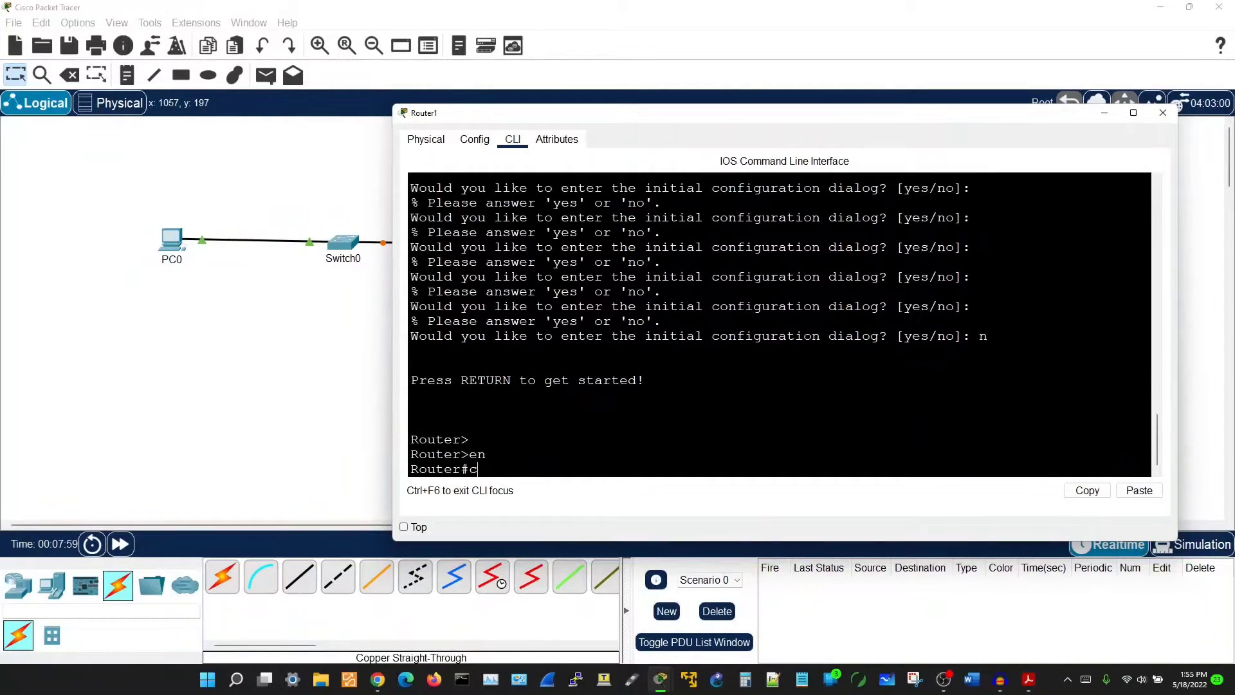
{"action": "type", "text": "onf t"}
{"action": "key", "text": "Return"}
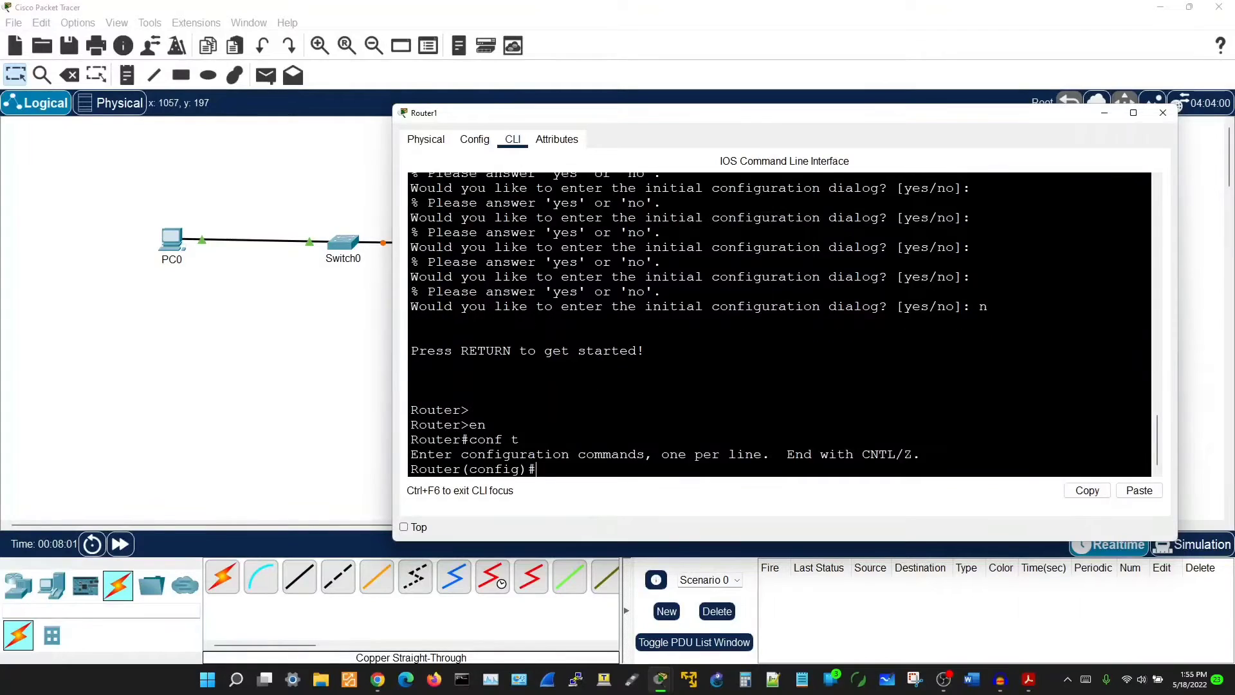
Switch to interface g0/0/0 in Router1's configuration.
{"action": "type", "text": "ip"}
{"action": "key", "text": "BackSpace"}
{"action": "type", "text": "inte"}
{"action": "type", "text": "r"}
{"action": "key", "text": "BackSpace"}
{"action": "key", "text": "Tab"}
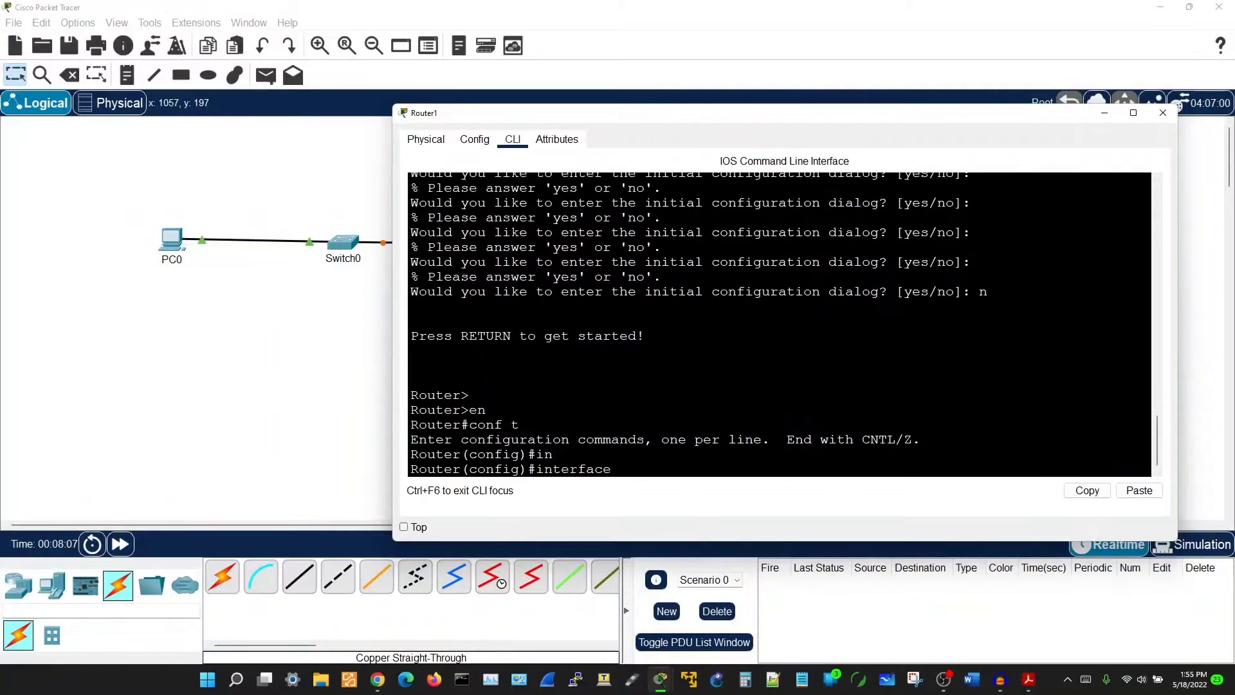
{"action": "type", "text": "g0/0/0"}
{"action": "key", "text": "Return"}
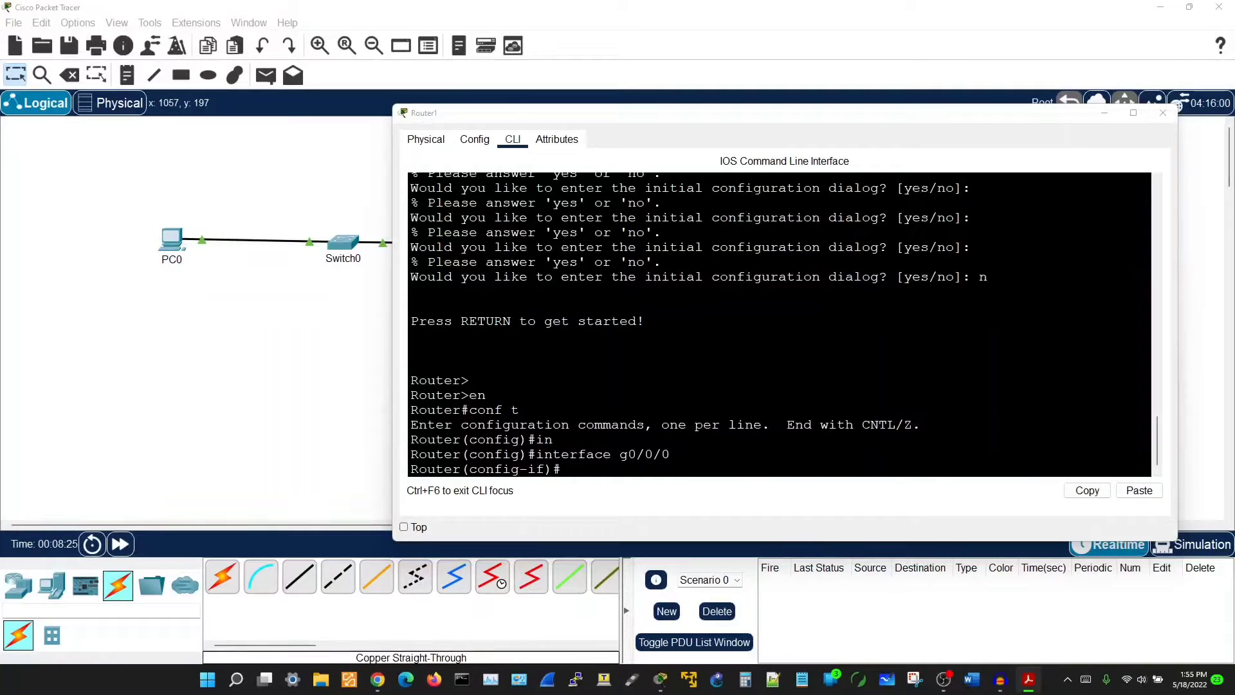
Assign the IPv6 address 2001:db8:acad:2::2/64 to interface g0/0/0 on Router1.
{"action": "key", "text": "alt+Tab"}
{"action": "type", "text": "ip"}
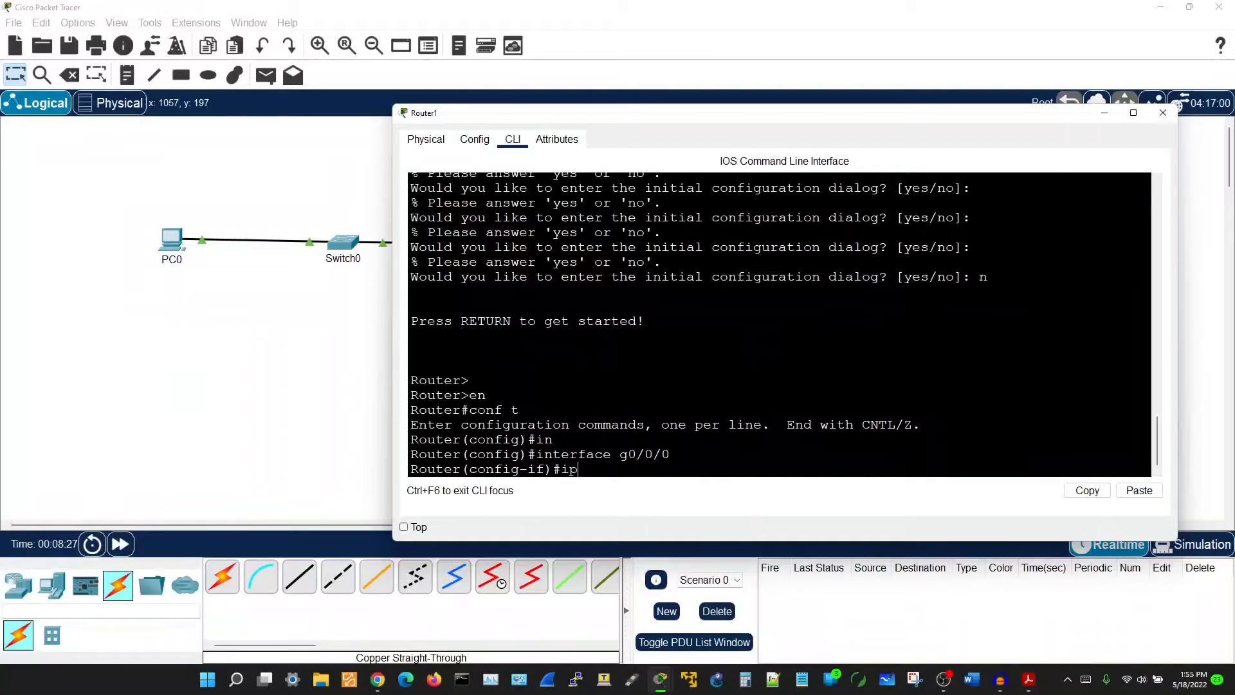
{"action": "type", "text": "v6 ad"}
{"action": "key", "text": "Tab"}
{"action": "right_click", "coordinate": [681, 469]}
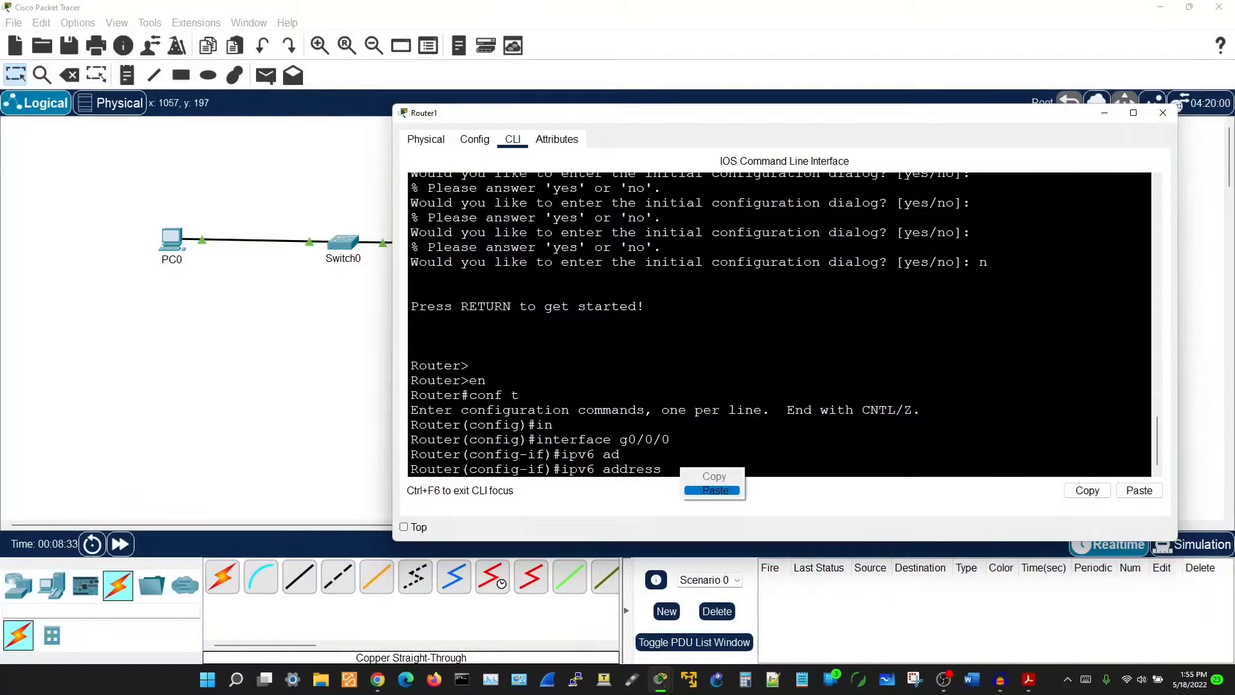
{"action": "left_click", "coordinate": [712, 490]}
{"action": "key", "text": "Return"}
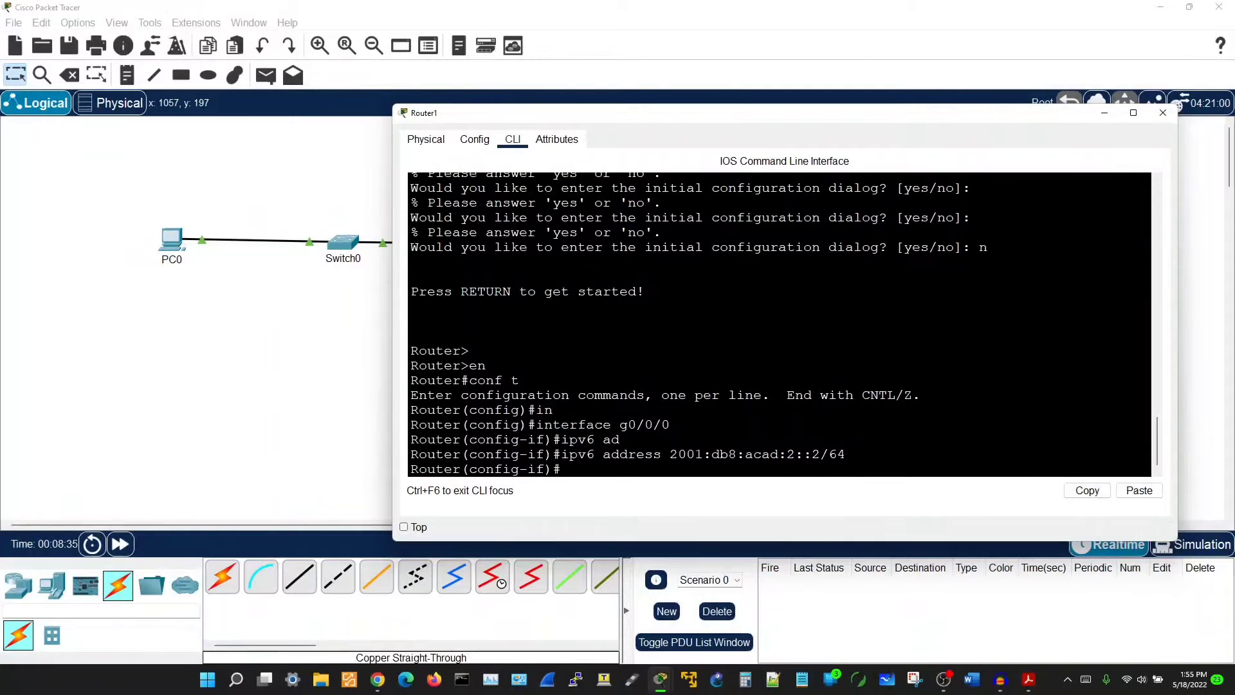
Set the link-local address of interface g0/0/0 on Router1 to fe80::2.
{"action": "key", "text": "Up"}
{"action": "key", "text": "Up"}
{"action": "key", "text": "Down"}
{"action": "key", "text": "BackSpace"}
{"action": "key", "text": "BackSpace"}
{"action": "key", "text": "BackSpace"}
{"action": "key", "text": "BackSpace"}
{"action": "key", "text": "BackSpace"}
{"action": "key", "text": "BackSpace"}
{"action": "key", "text": "BackSpace"}
{"action": "key", "text": "BackSpace"}
{"action": "key", "text": "BackSpace"}
{"action": "key", "text": "BackSpace"}
{"action": "key", "text": "BackSpace"}
{"action": "key", "text": "BackSpace"}
{"action": "key", "text": "BackSpace"}
{"action": "key", "text": "BackSpace"}
{"action": "key", "text": "BackSpace"}
{"action": "key", "text": "BackSpace"}
{"action": "key", "text": "BackSpace"}
{"action": "key", "text": "BackSpace"}
{"action": "key", "text": "BackSpace"}
{"action": "key", "text": "BackSpace"}
{"action": "key", "text": "BackSpace"}
{"action": "type", "text": "fe80"}
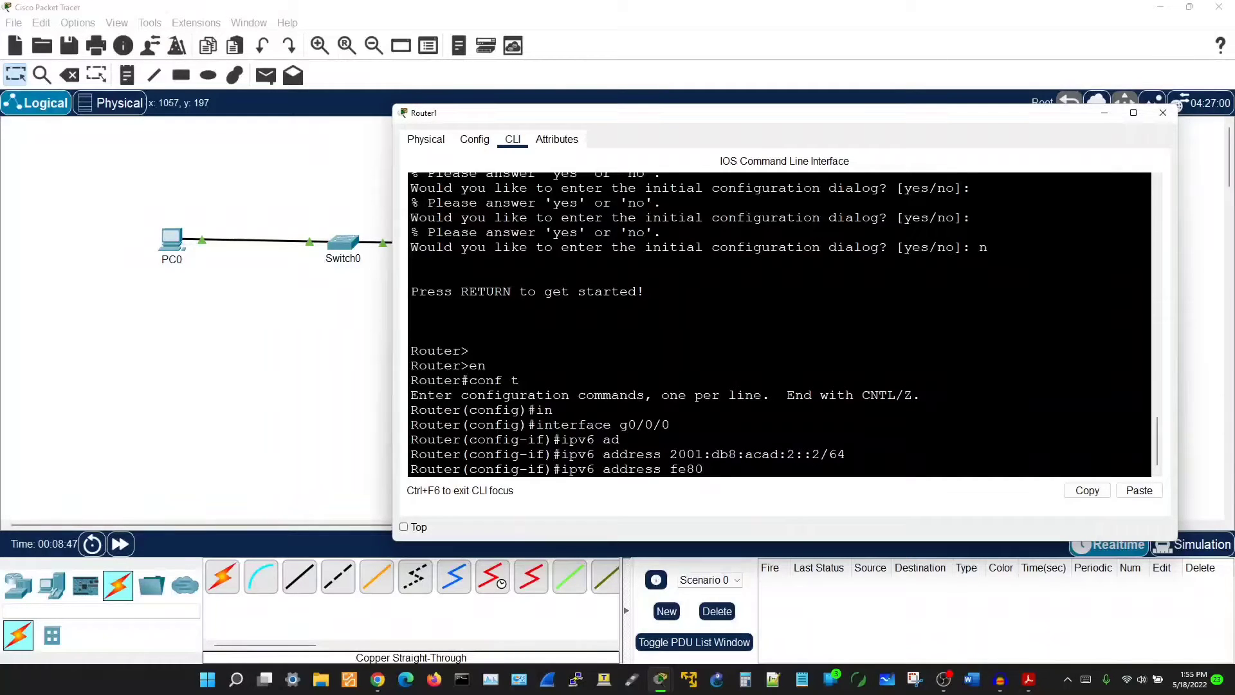
{"action": "type", "text": ":2 l"}
{"action": "key", "text": "Tab"}
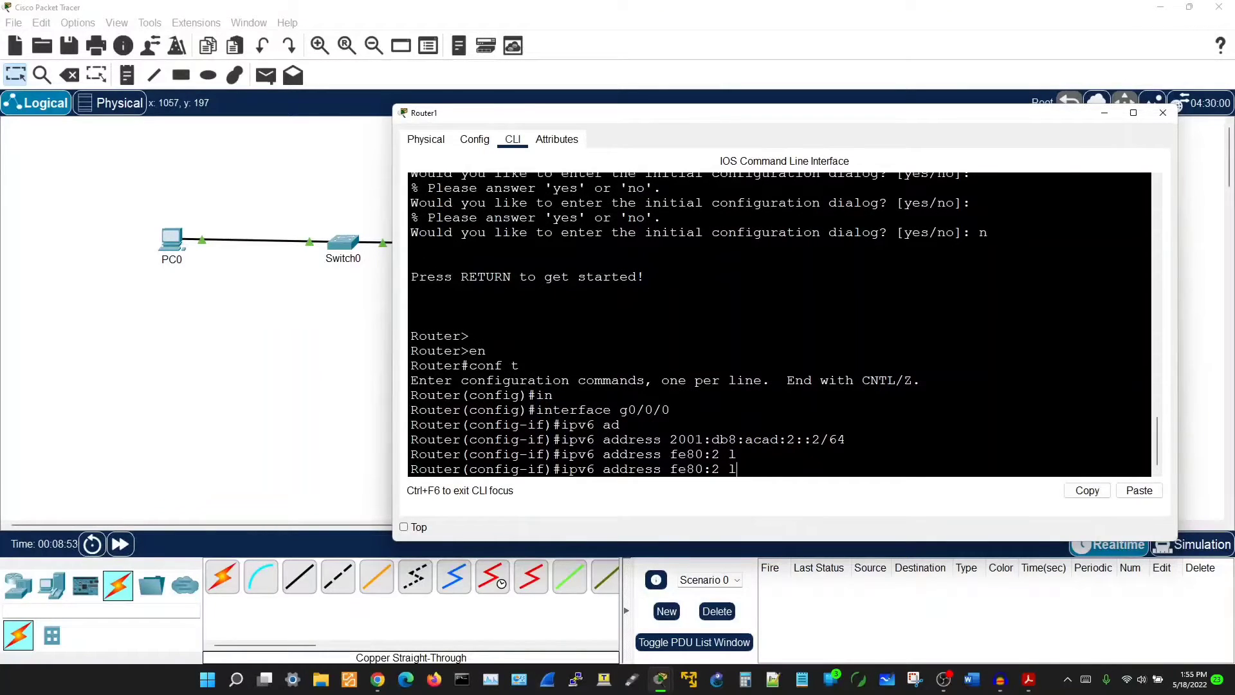
{"action": "key", "text": "Left"}
{"action": "key", "text": "Left"}
{"action": "key", "text": "Left"}
{"action": "type", "text": ":"}
{"action": "key", "text": "Right"}
{"action": "key", "text": "Right"}
{"action": "type", "text": "i"}
{"action": "key", "text": "Tab"}
{"action": "key", "text": "Return"}
{"action": "key", "text": "Return"}
{"action": "key", "text": "Return"}
{"action": "key", "text": "Return"}
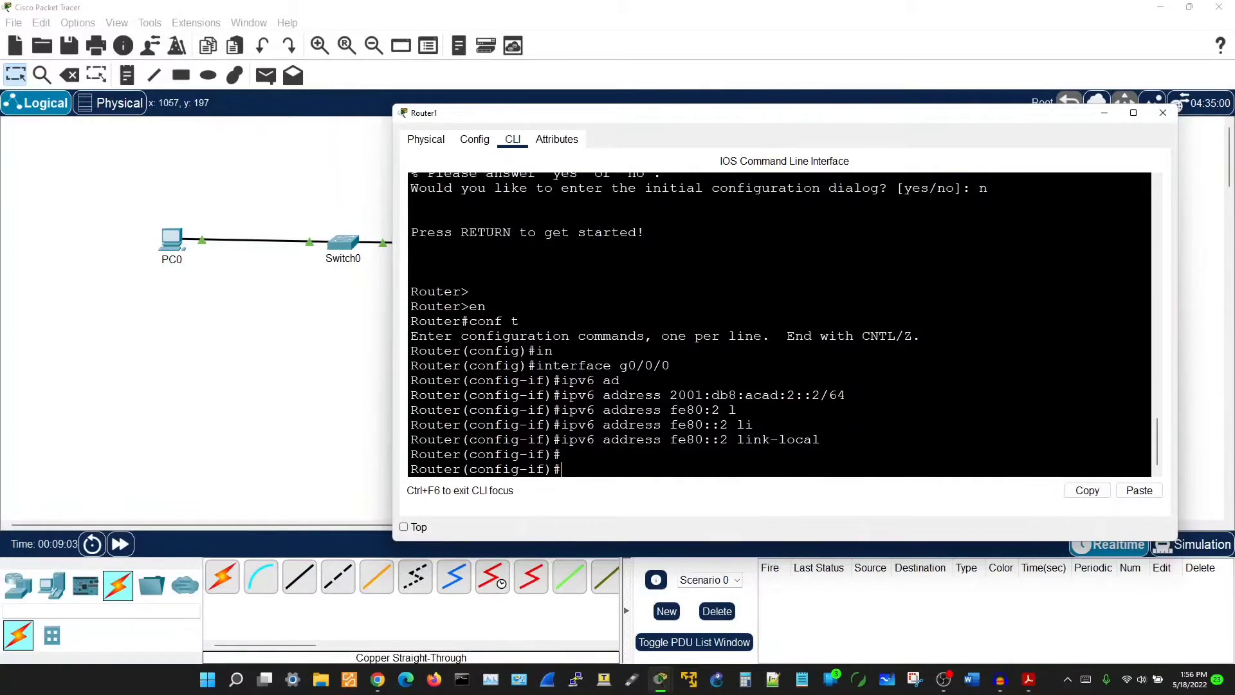
Enable interface g0/0/0 on Router1 with the no shutdown command.
{"action": "type", "text": "sh"}
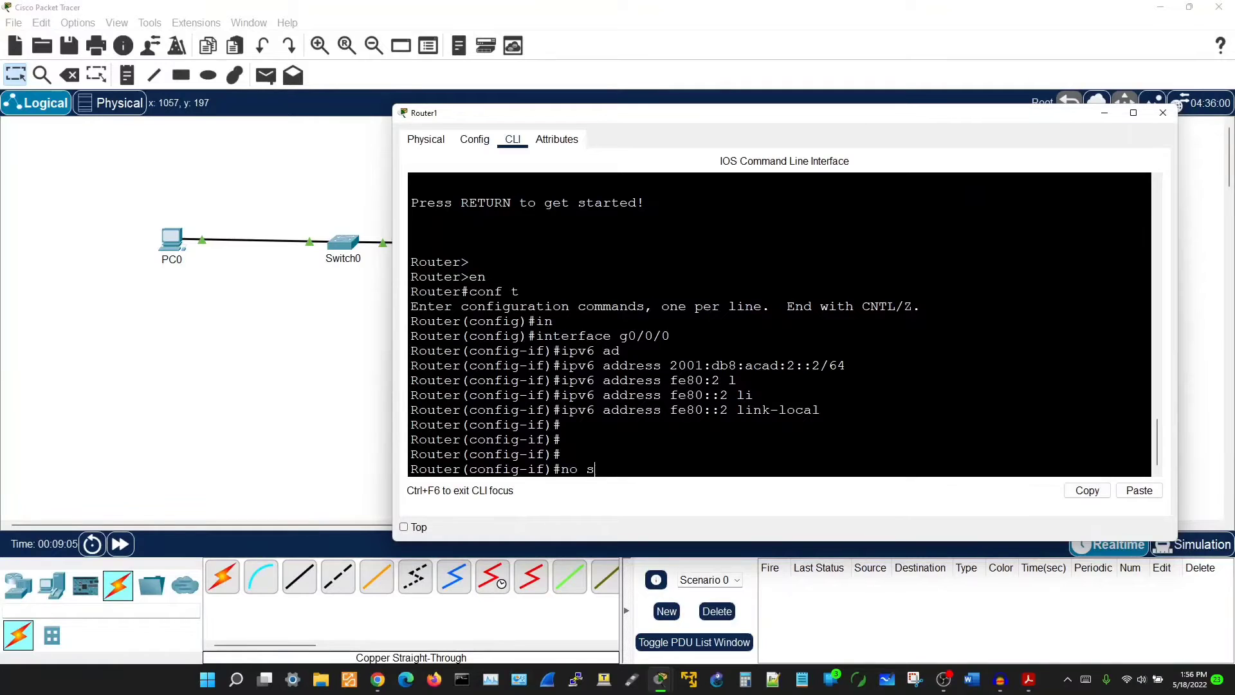
{"action": "key", "text": "Return"}
{"action": "key", "text": "Return"}
{"action": "key", "text": "Return"}
{"action": "key", "text": "Return"}
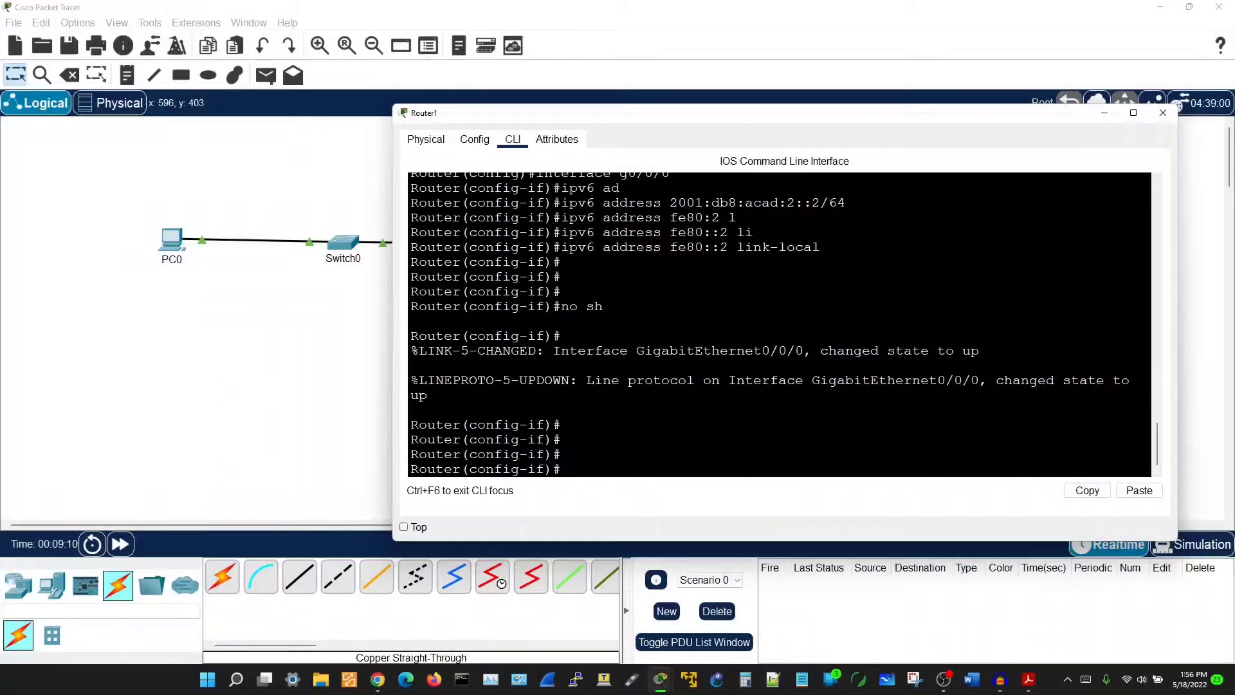
Reposition the Router1 window and switch its configuration to interface g0/0/1.
{"action": "left_click_drag", "start_coordinate": [647, 118], "coordinate": [554, 82]}
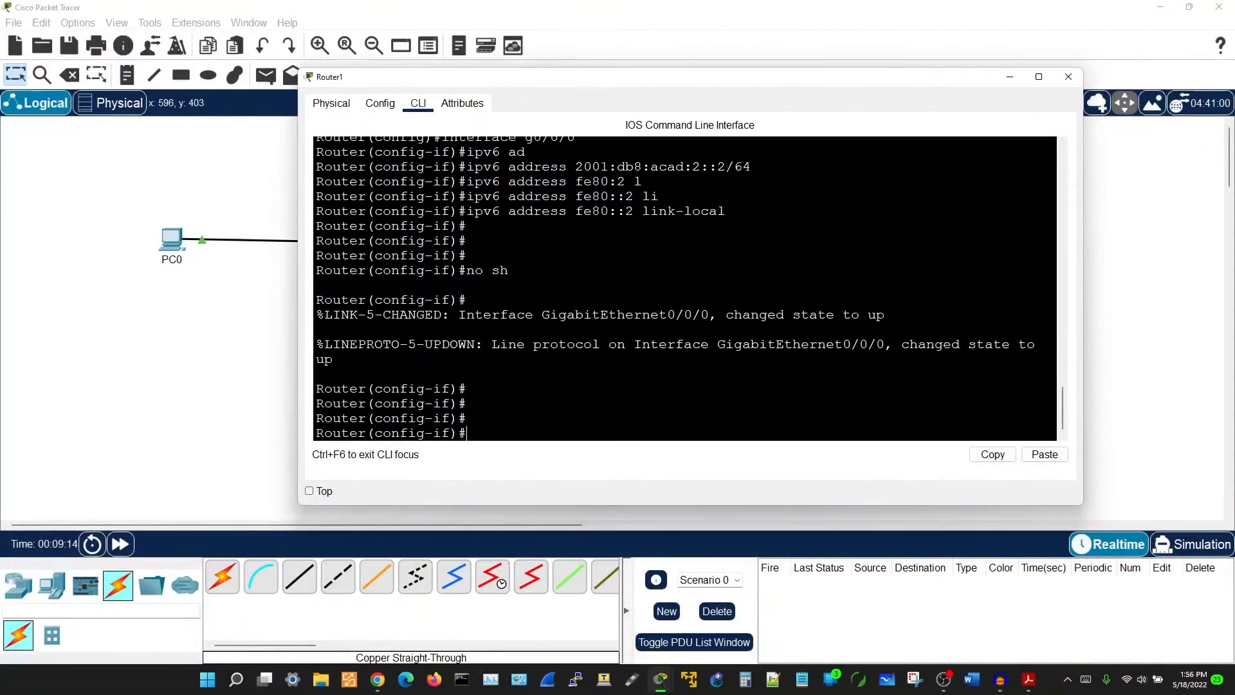
{"action": "key", "text": "Up"}
{"action": "key", "text": "Up"}
{"action": "key", "text": "Up"}
{"action": "key", "text": "Up"}
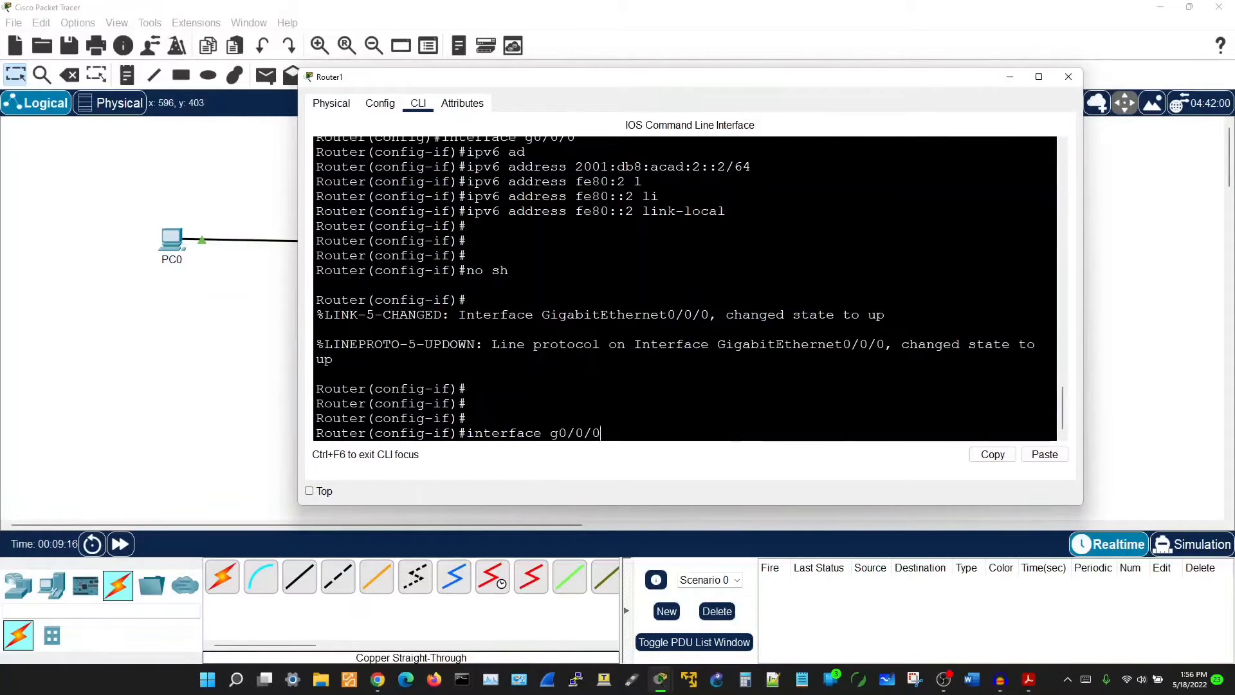
{"action": "key", "text": "BackSpace"}
{"action": "type", "text": "1"}
{"action": "key", "text": "Return"}
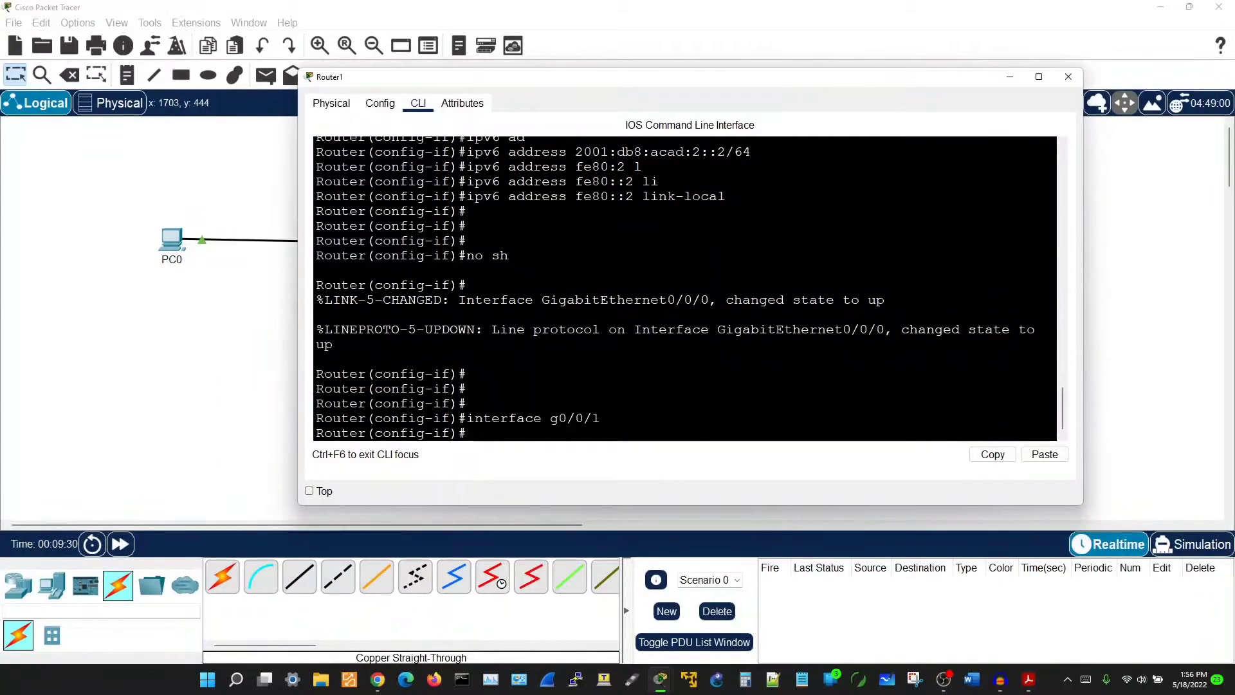
Assign the IPv6 address 2001:db8:acad:3::1/64 to interface g0/0/1 on Router1.
{"action": "key", "text": "Up"}
{"action": "key", "text": "Up"}
{"action": "key", "text": "Up"}
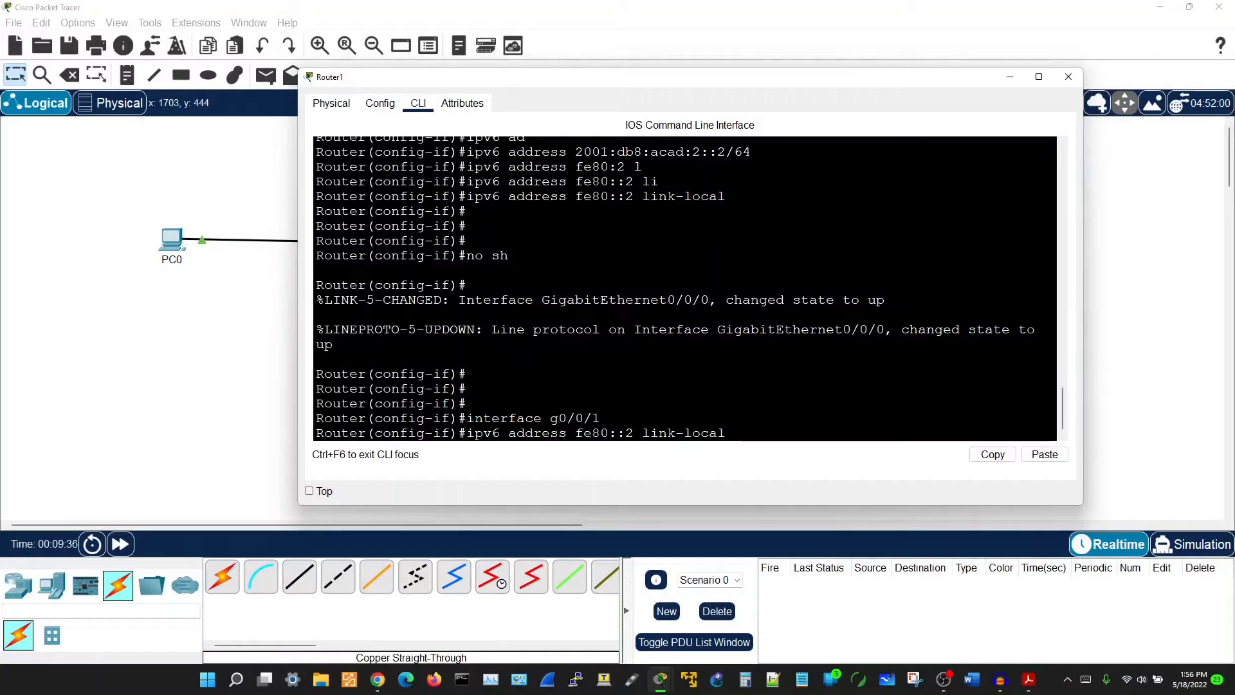
{"action": "key", "text": "BackSpace"}
{"action": "key", "text": "BackSpace"}
{"action": "key", "text": "BackSpace"}
{"action": "key", "text": "BackSpace"}
{"action": "key", "text": "BackSpace"}
{"action": "key", "text": "BackSpace"}
{"action": "key", "text": "BackSpace"}
{"action": "key", "text": "BackSpace"}
{"action": "key", "text": "BackSpace"}
{"action": "key", "text": "BackSpace"}
{"action": "key", "text": "BackSpace"}
{"action": "key", "text": "BackSpace"}
{"action": "key", "text": "BackSpace"}
{"action": "key", "text": "BackSpace"}
{"action": "key", "text": "BackSpace"}
{"action": "key", "text": "BackSpace"}
{"action": "key", "text": "BackSpace"}
{"action": "key", "text": "BackSpace"}
{"action": "right_click", "coordinate": [577, 430]}
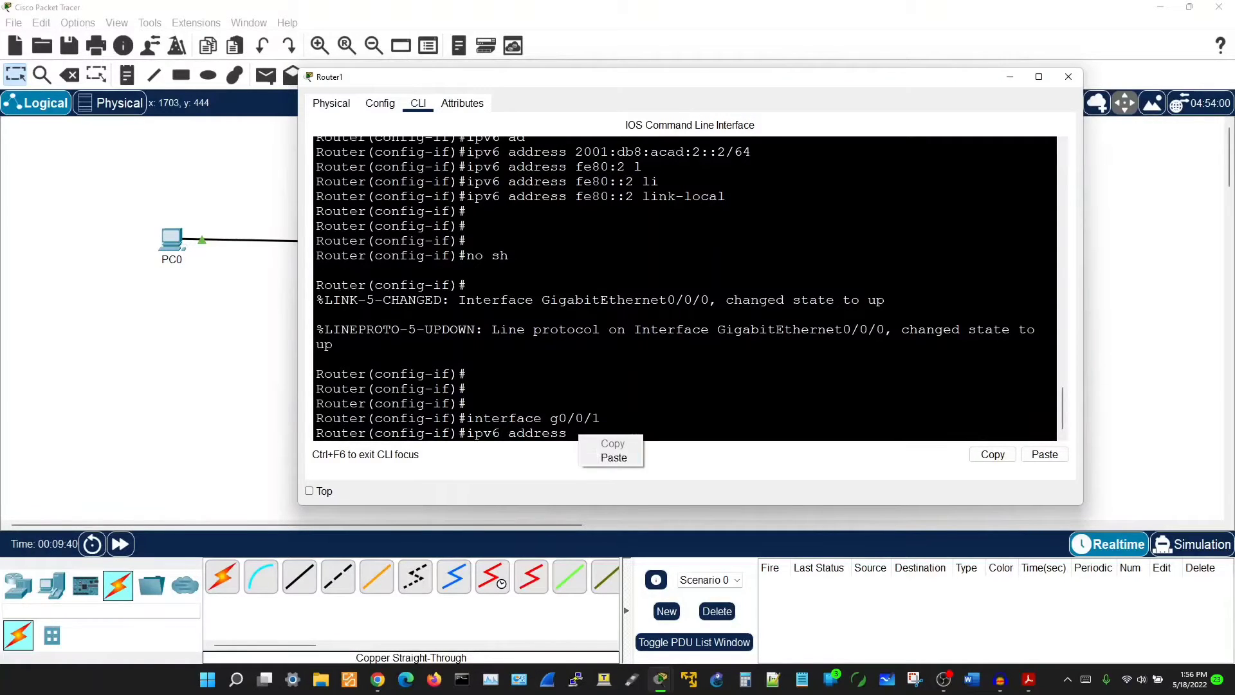
{"action": "left_click", "coordinate": [608, 457]}
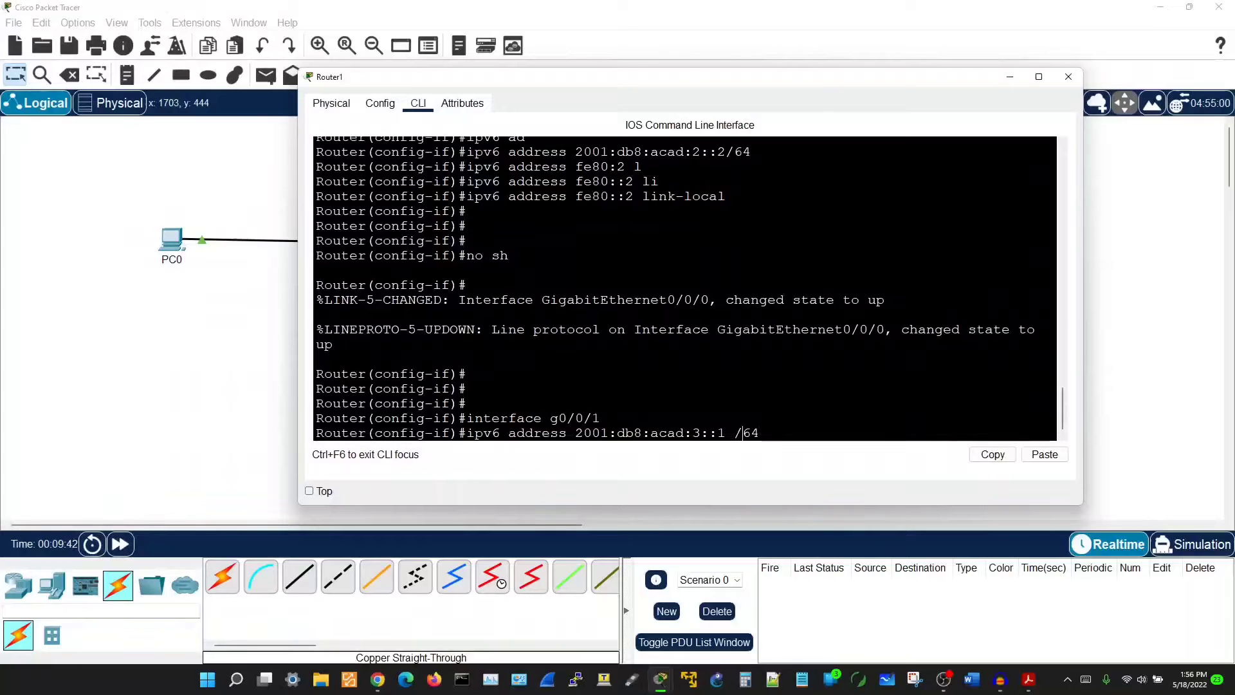
{"action": "key", "text": "BackSpace"}
{"action": "key", "text": "Return"}
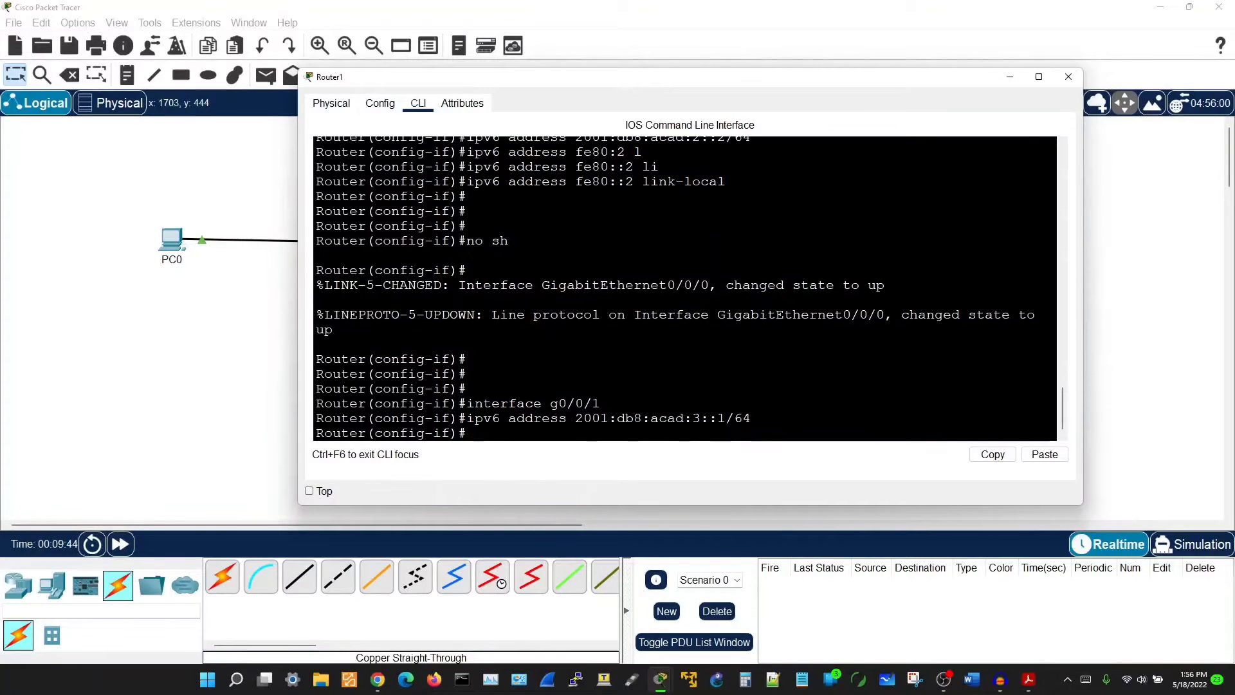
Set the link-local address of interface g0/0/1 on Router1 to fe80::1.
{"action": "key", "text": "Up"}
{"action": "key", "text": "Up"}
{"action": "key", "text": "Up"}
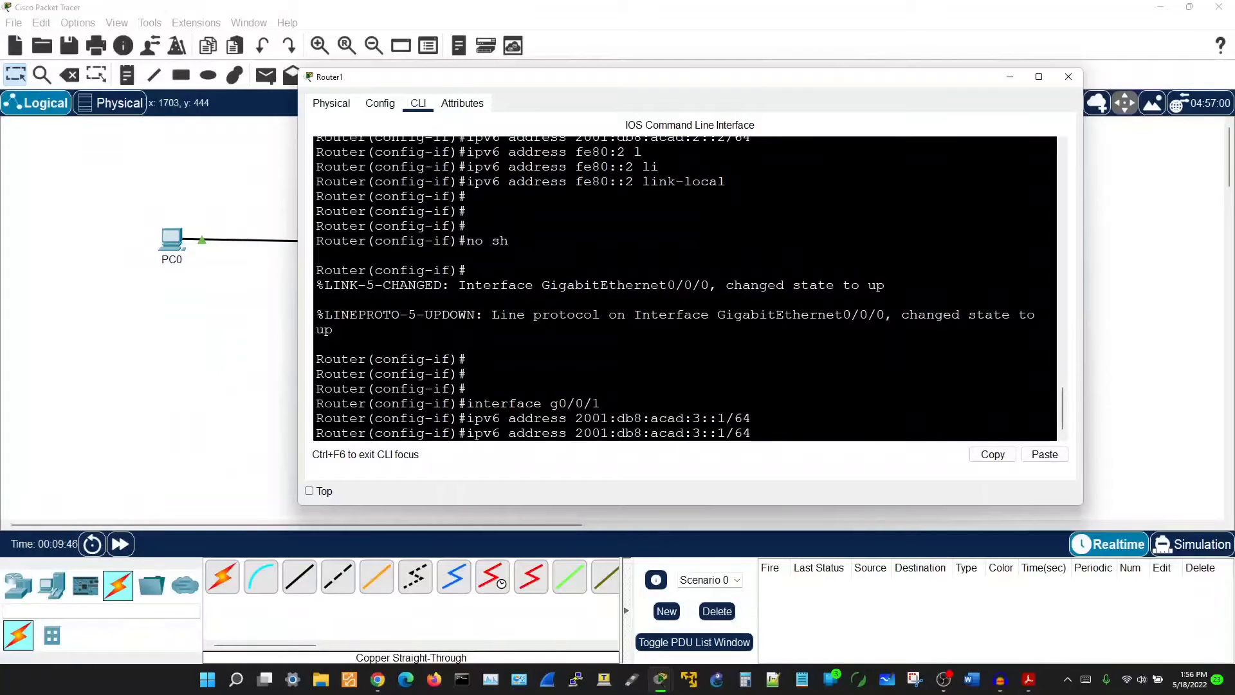
{"action": "key", "text": "Up"}
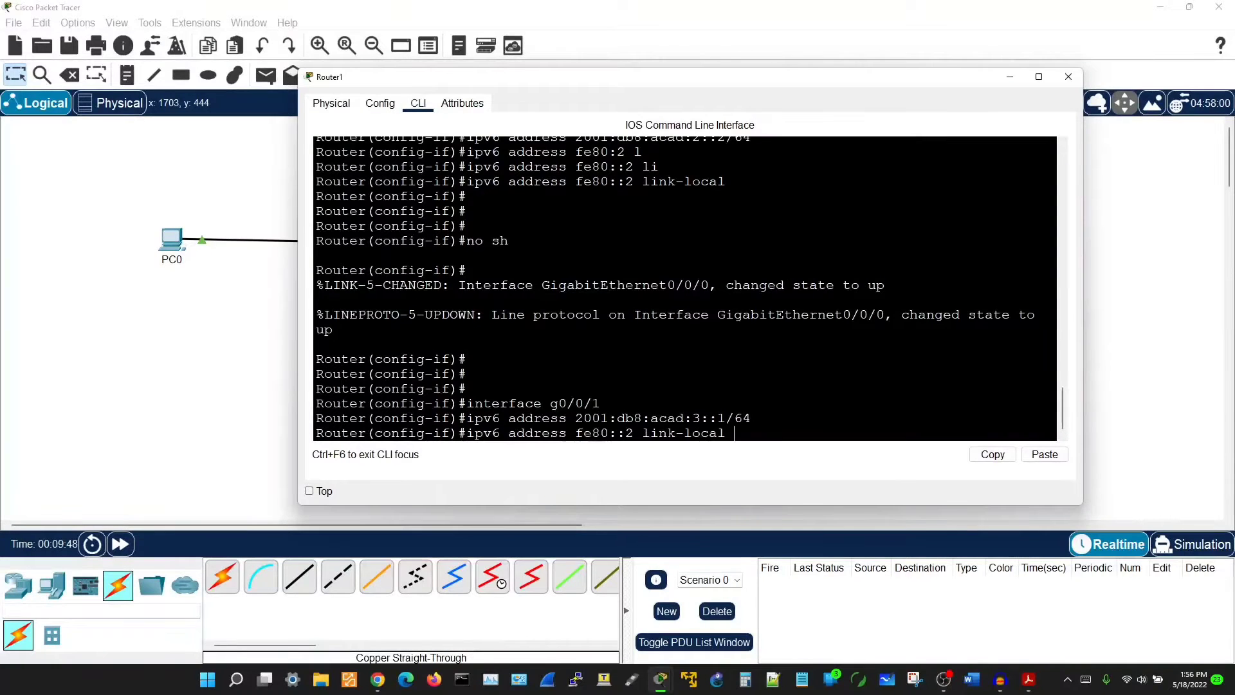
{"action": "key", "text": "Up"}
{"action": "key", "text": "Down"}
{"action": "key", "text": "Left"}
{"action": "key", "text": "Left"}
{"action": "key", "text": "Left"}
{"action": "key", "text": "BackSpace"}
{"action": "type", "text": "1"}
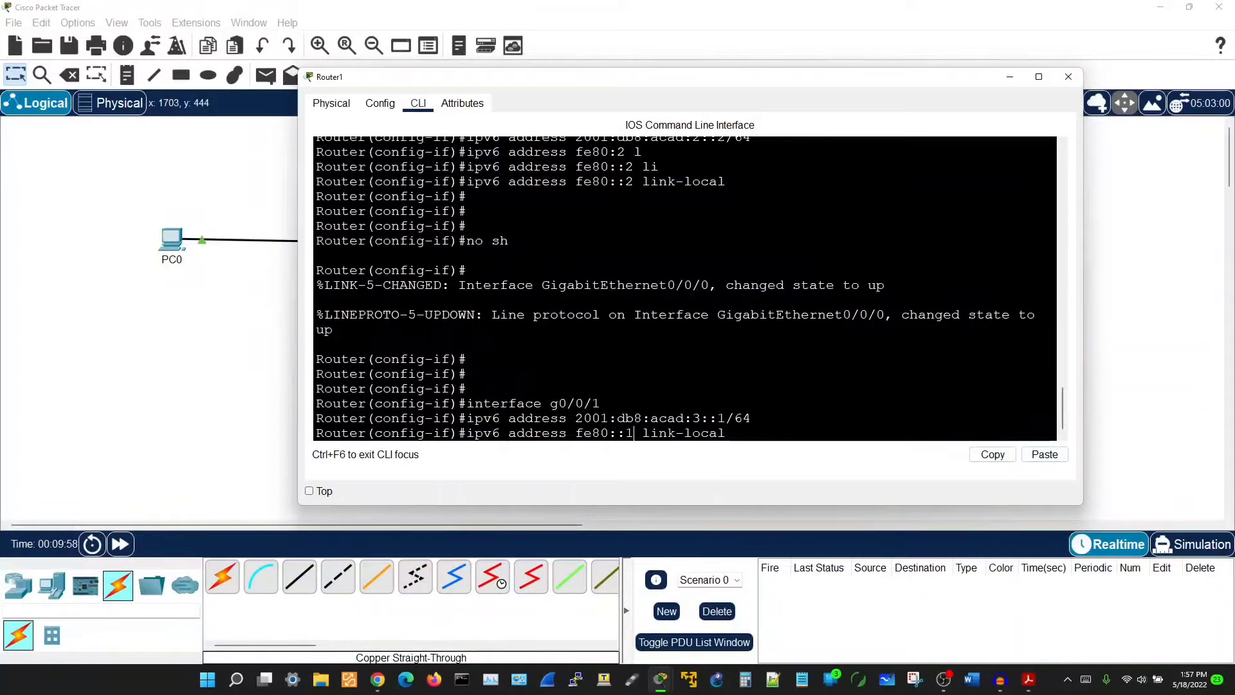
{"action": "key", "text": "Return"}
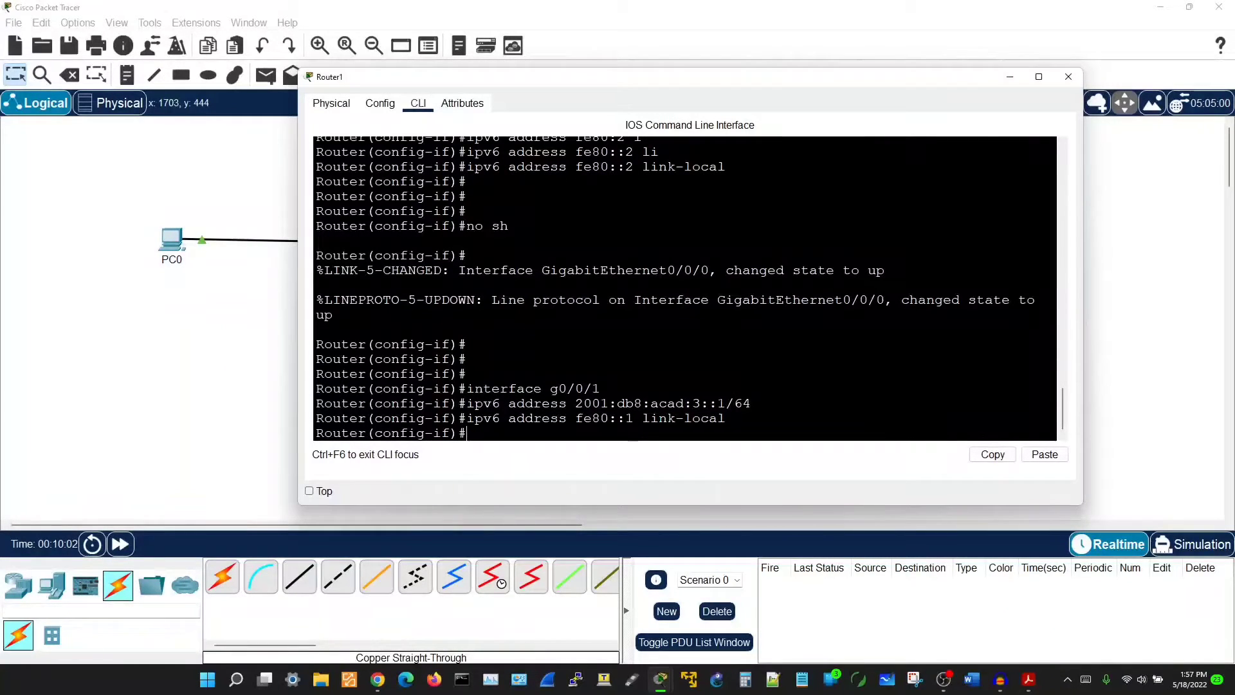
{"action": "key", "text": "Return"}
{"action": "key", "text": "Return"}
{"action": "key", "text": "Return"}
Enable interface g0/0/1 on Router1 with no shutdown and close the router's window.
{"action": "type", "text": "no sh"}
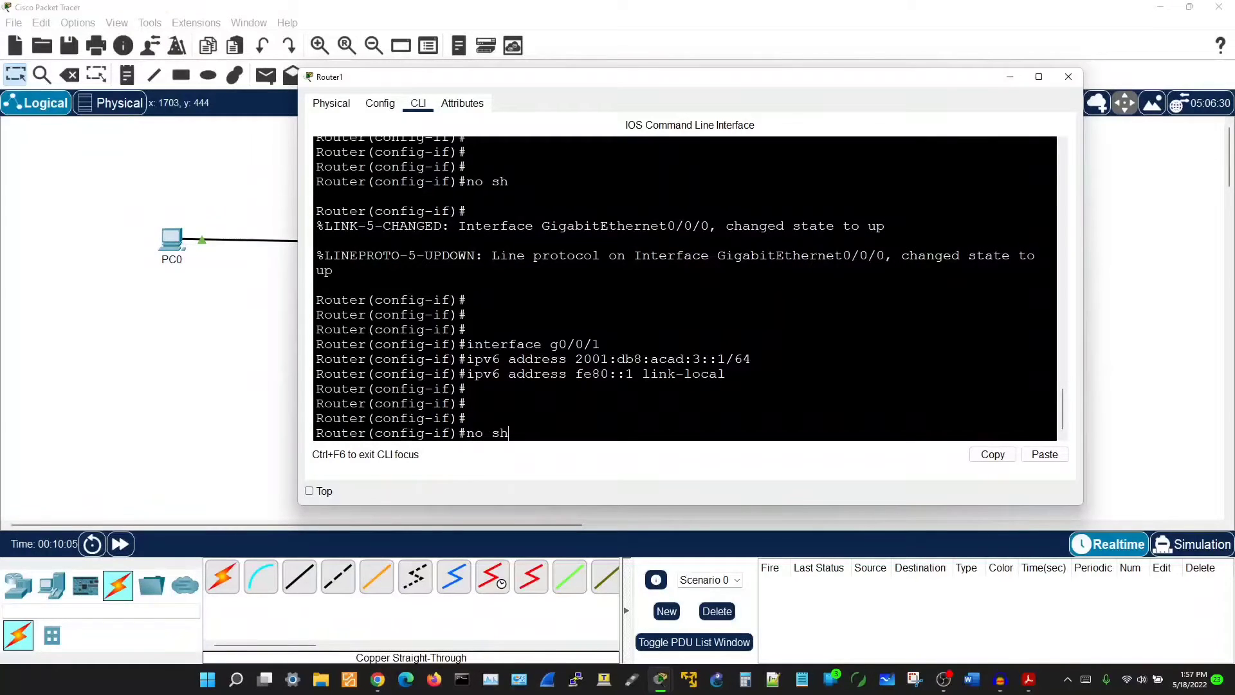
{"action": "key", "text": "Return"}
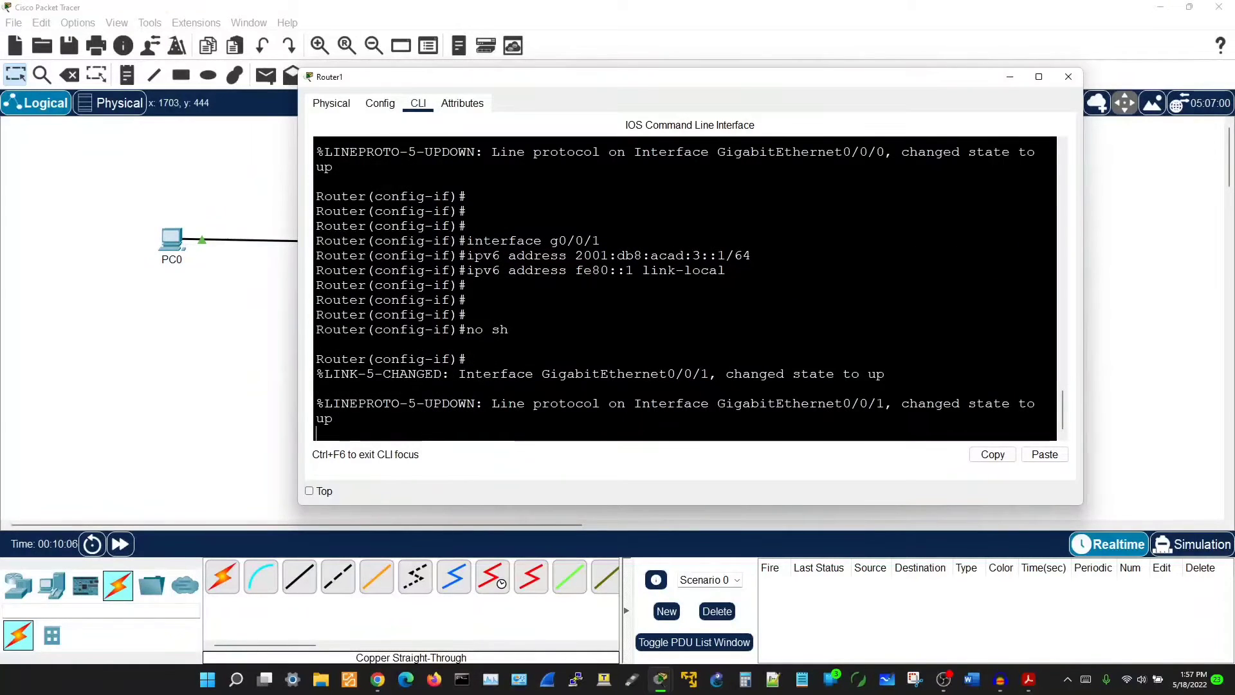
{"action": "key", "text": "Return"}
{"action": "key", "text": "Return"}
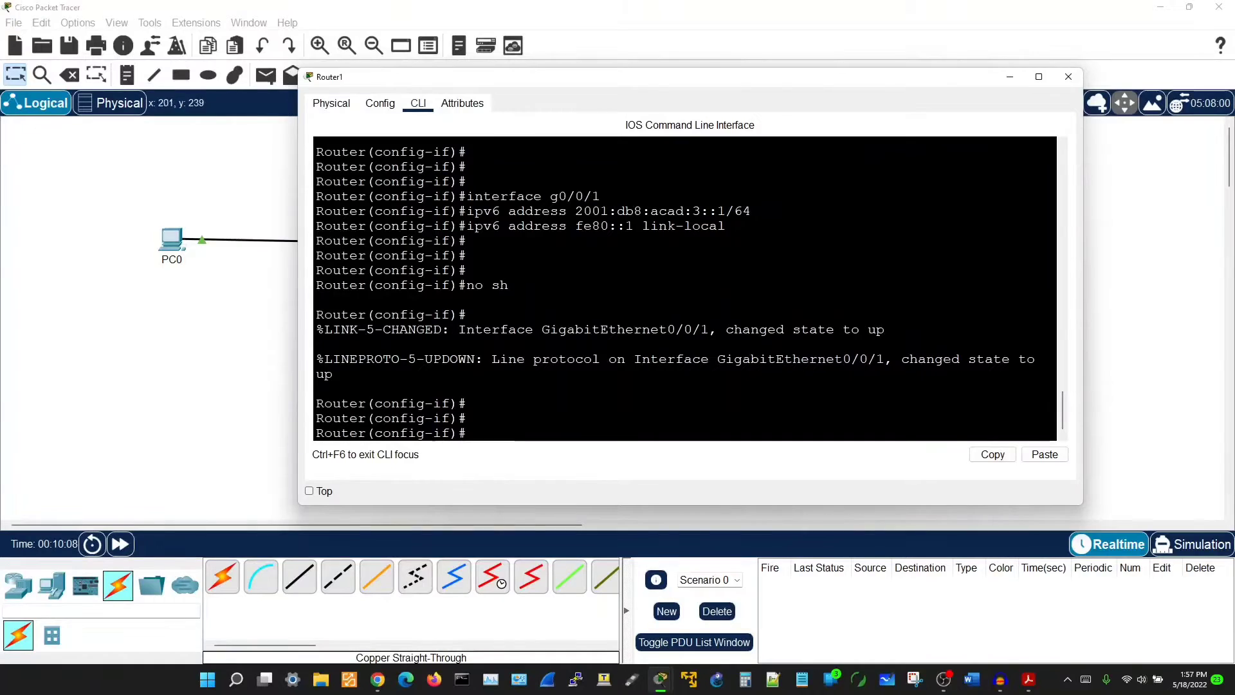
{"action": "key", "text": "alt+F4"}
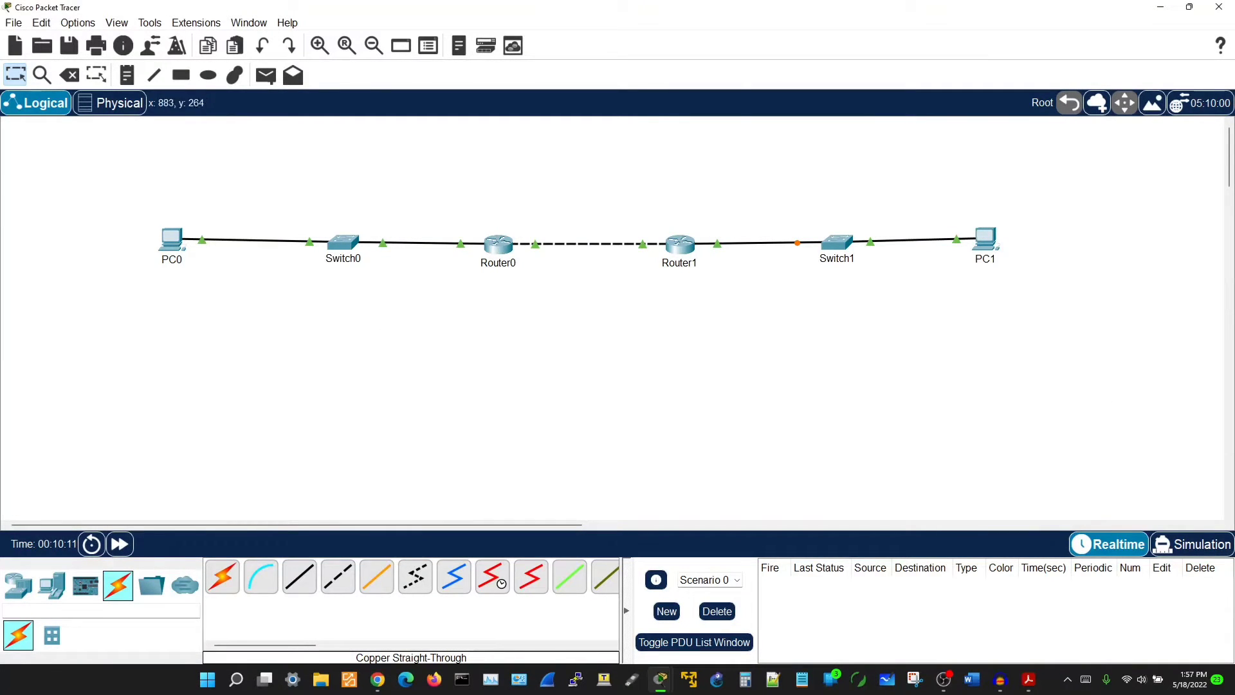
Copy the IPv6 address 2001:db8:acad:2::1 of interface g0/0/0 from Router0's command-line history and close the router's window.
{"action": "left_click", "coordinate": [498, 244]}
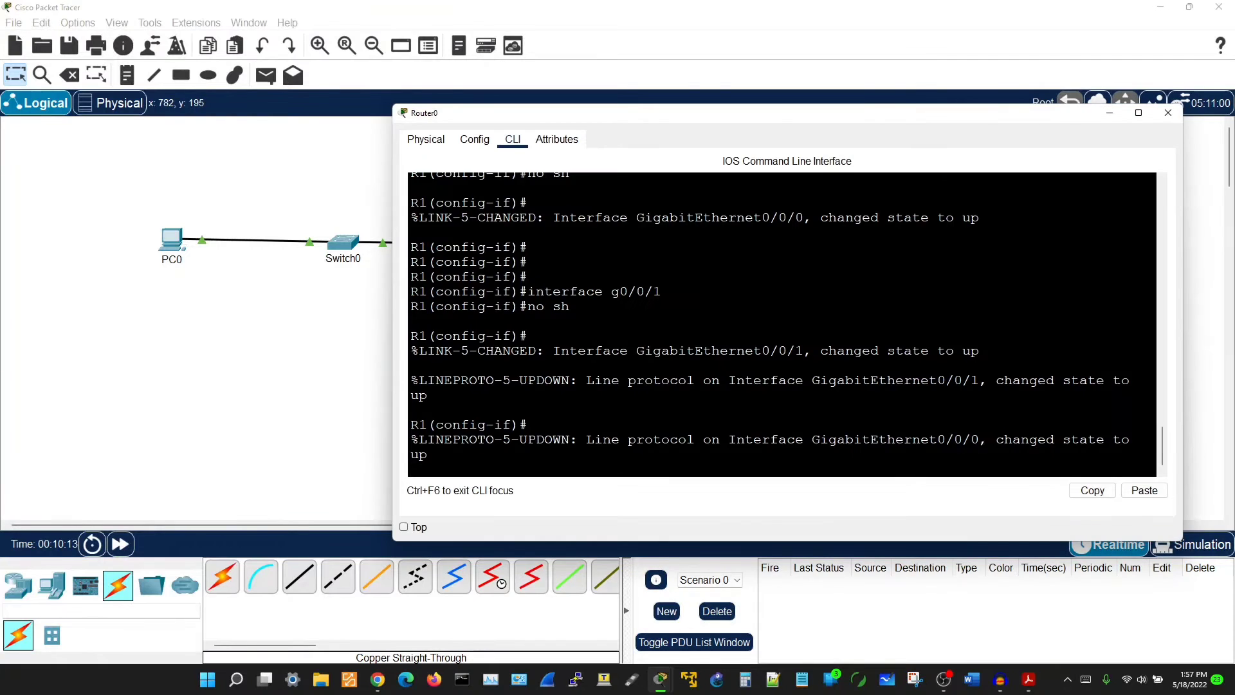
{"action": "scroll", "coordinate": [782, 325], "scroll_direction": "up", "scroll_amount": 5}
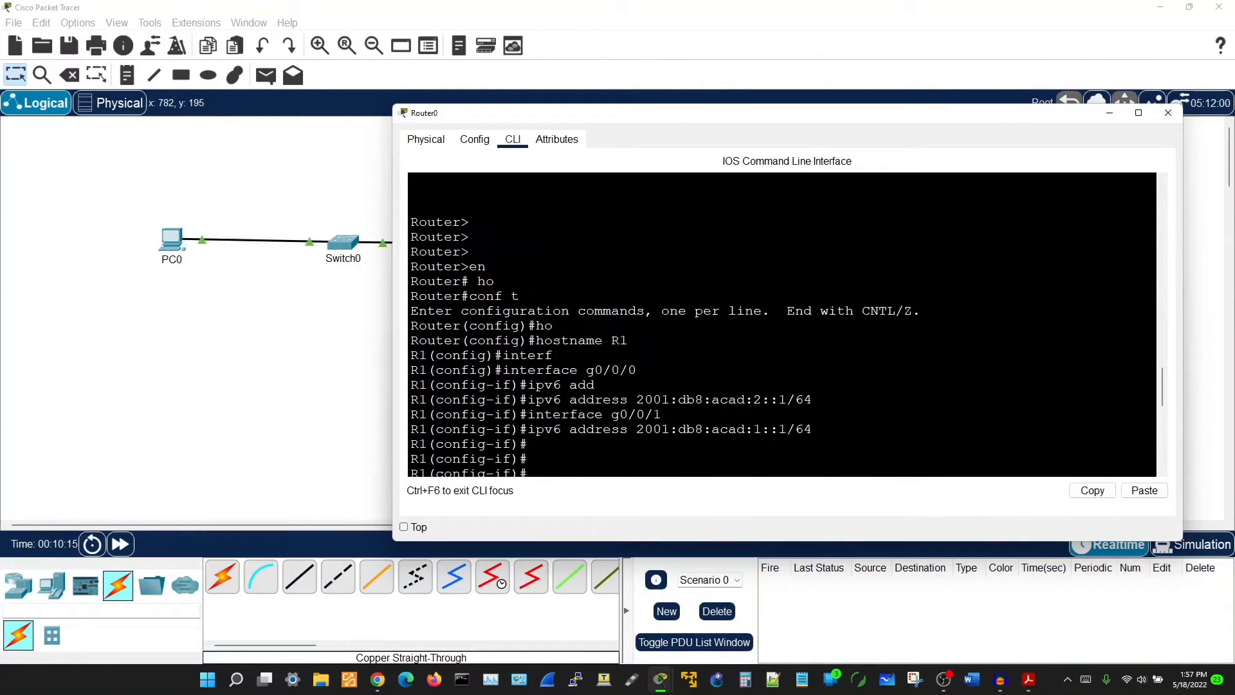
{"action": "scroll", "coordinate": [782, 325], "scroll_direction": "down", "scroll_amount": 3}
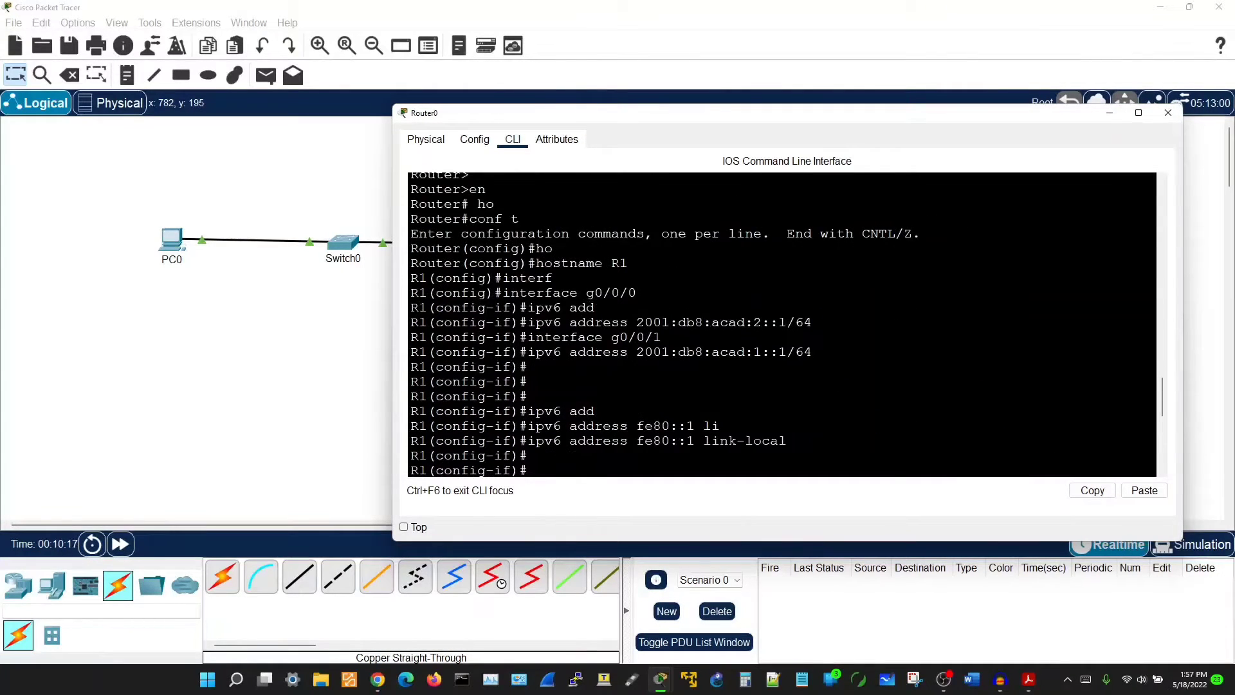
{"action": "left_click", "coordinate": [294, 330]}
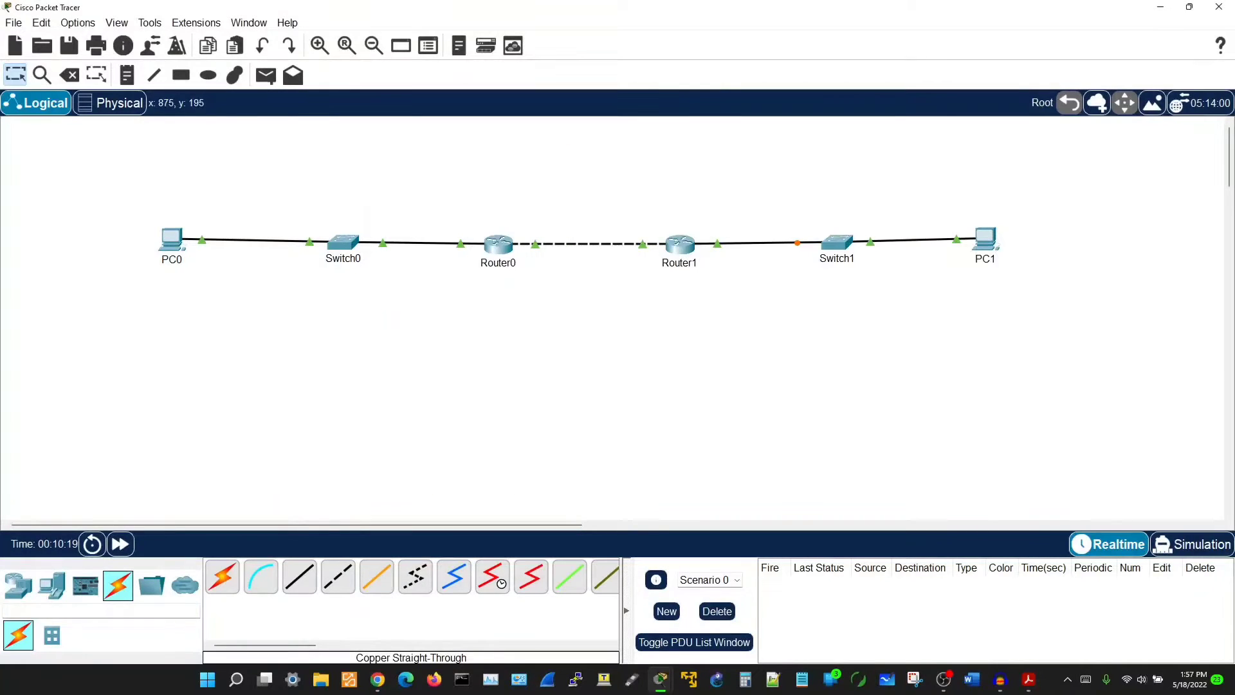
{"action": "left_click", "coordinate": [498, 244]}
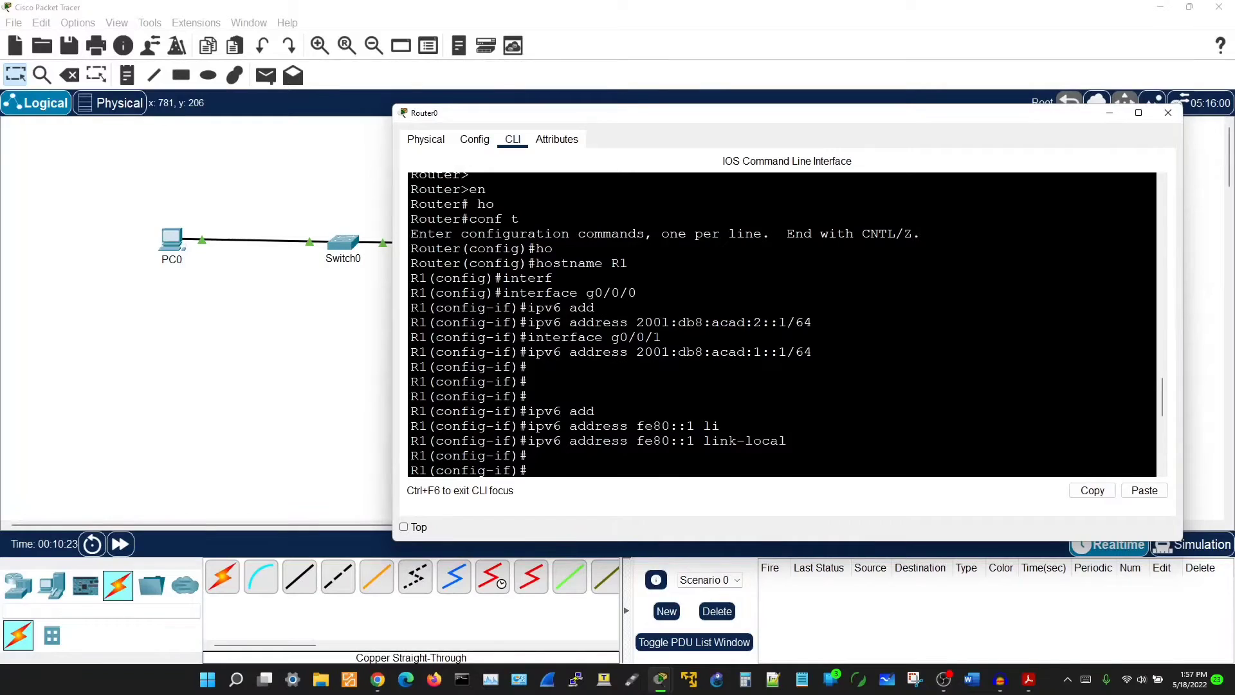
{"action": "scroll", "coordinate": [781, 325], "scroll_direction": "up", "scroll_amount": 2}
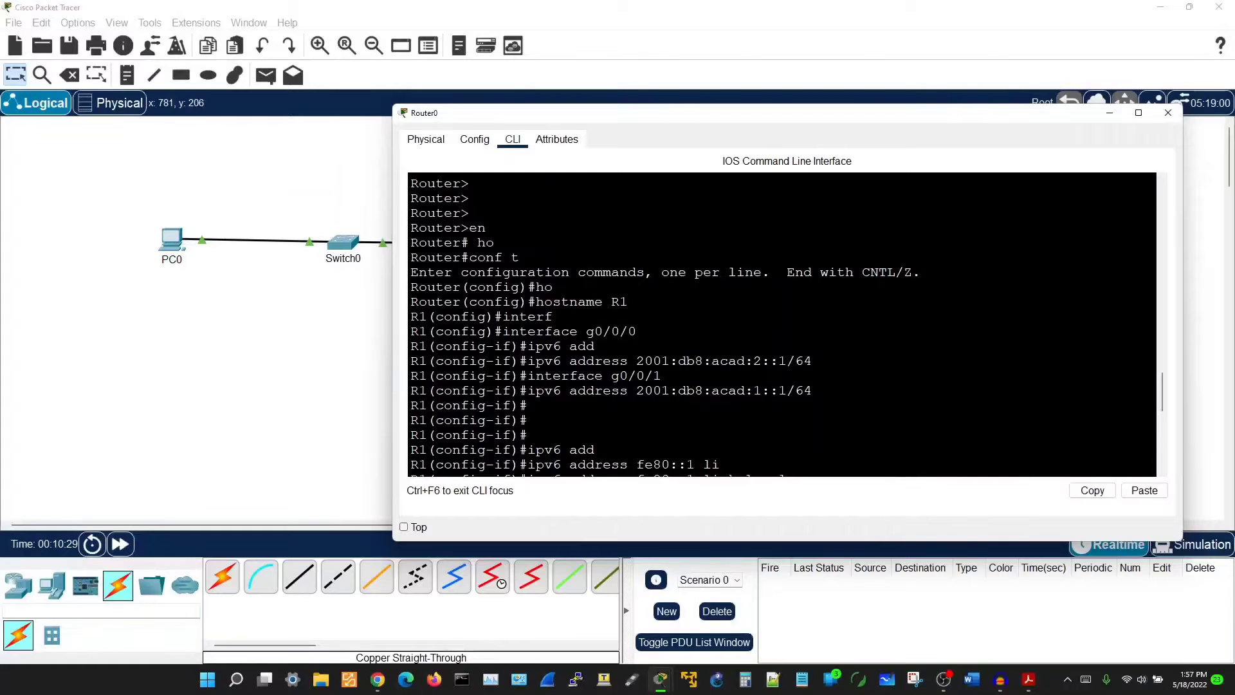
{"action": "left_click_drag", "start_coordinate": [636, 361], "coordinate": [786, 361]}
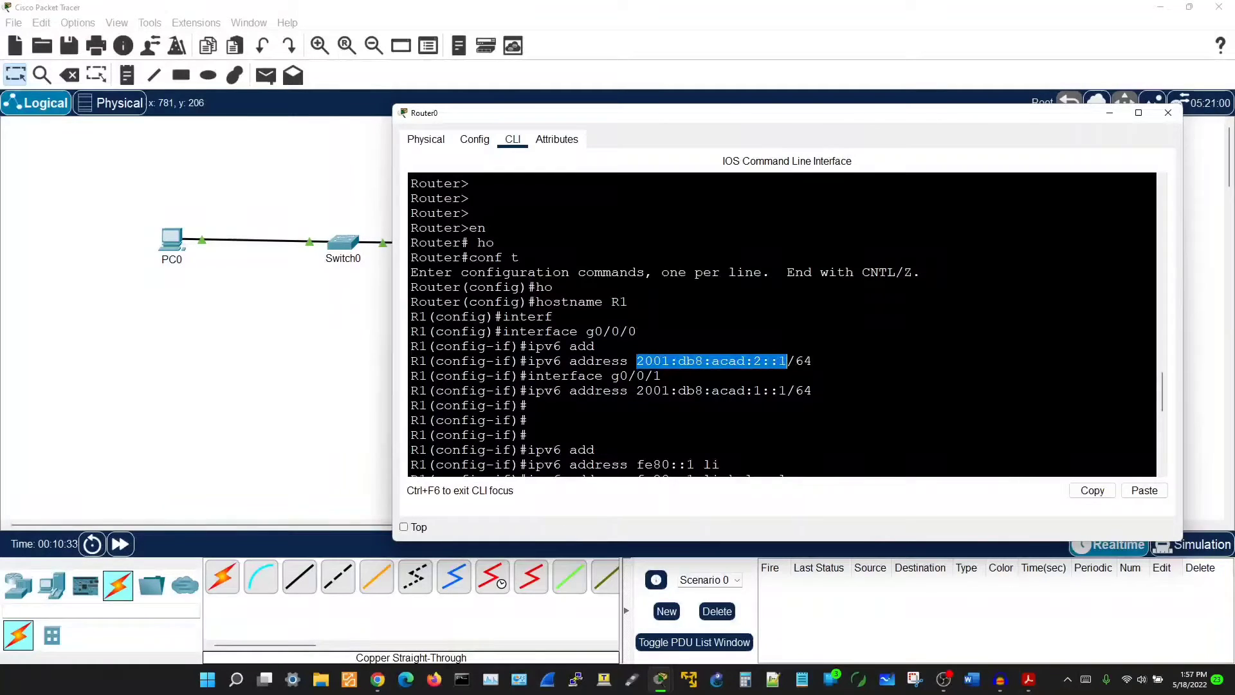
{"action": "right_click", "coordinate": [772, 360]}
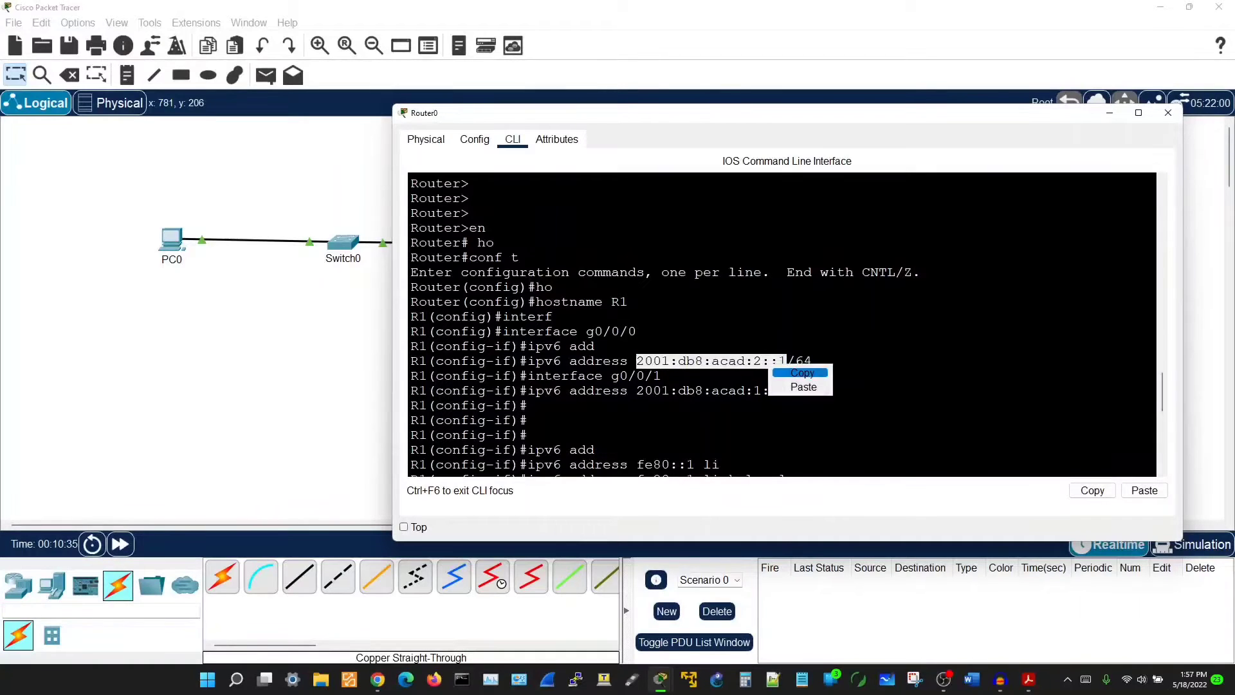
{"action": "left_click", "coordinate": [794, 365]}
{"action": "left_click", "coordinate": [1168, 112]}
{"action": "left_click", "coordinate": [493, 247]}
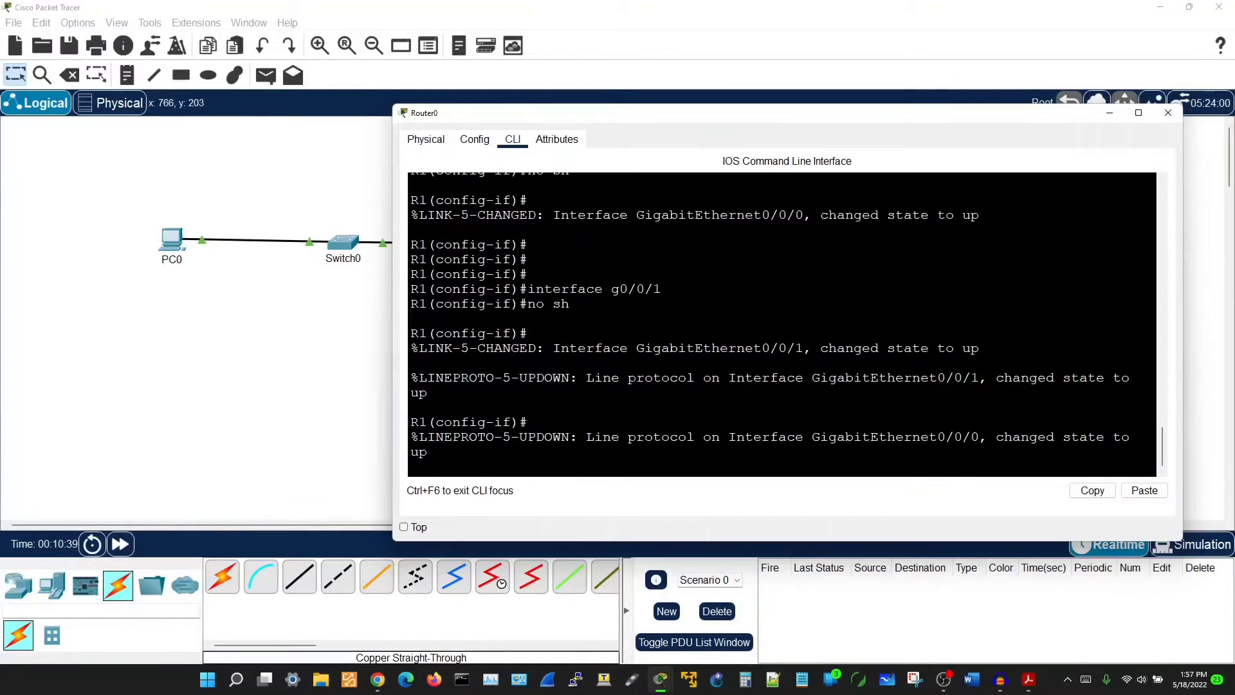
{"action": "key", "text": "Return"}
{"action": "key", "text": "Return"}
{"action": "key", "text": "Return"}
{"action": "key", "text": "Return"}
{"action": "key", "text": "Return"}
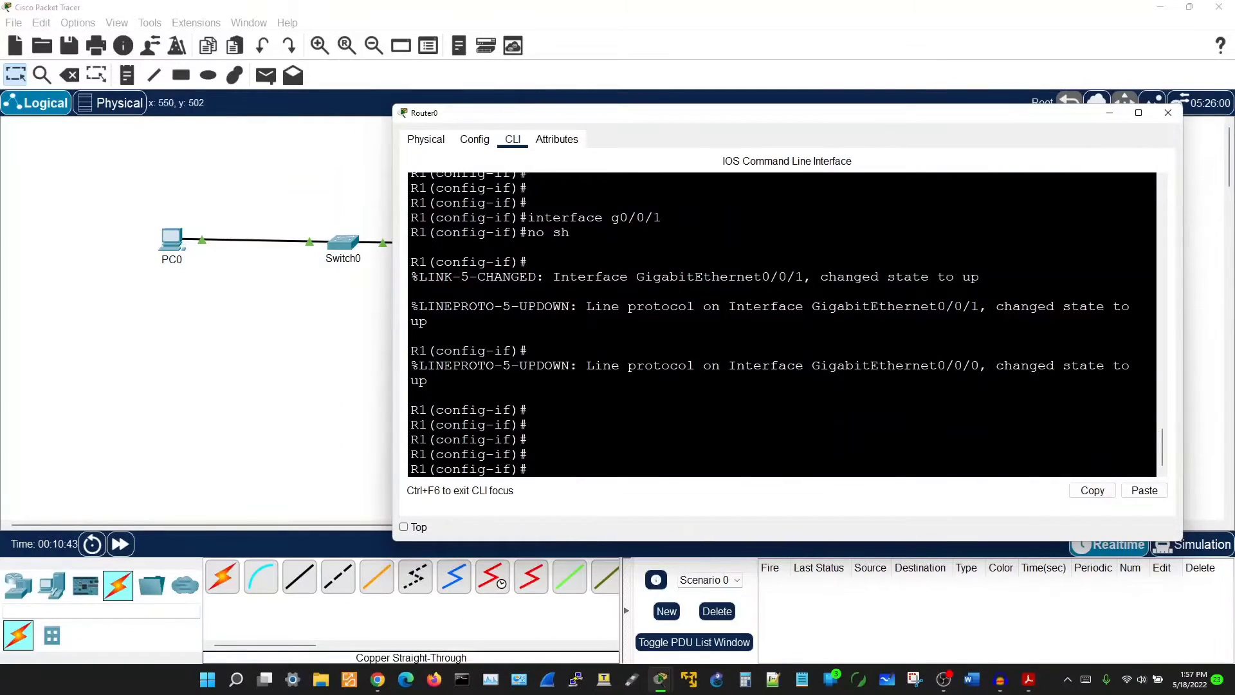
{"action": "left_click", "coordinate": [334, 258]}
Exit interface configuration on Router1 and set its hostname to R2.
{"action": "left_click", "coordinate": [679, 247]}
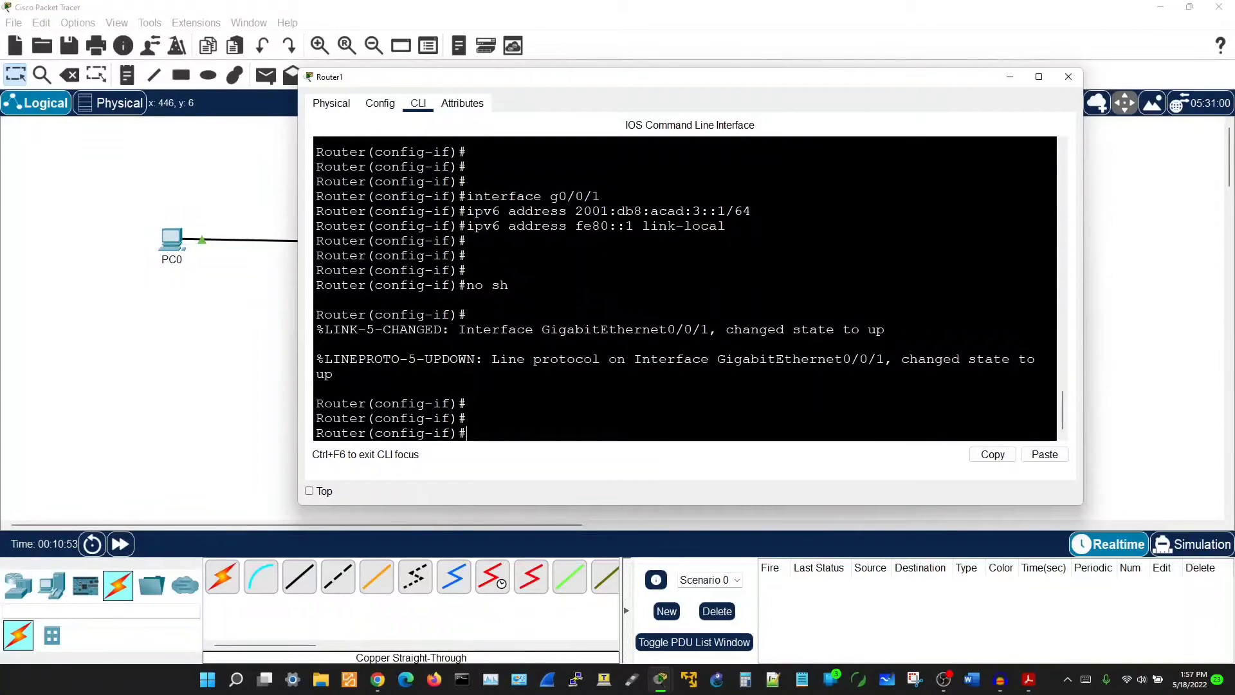
{"action": "type", "text": "e"}
{"action": "type", "text": "xit"}
{"action": "key", "text": "Return"}
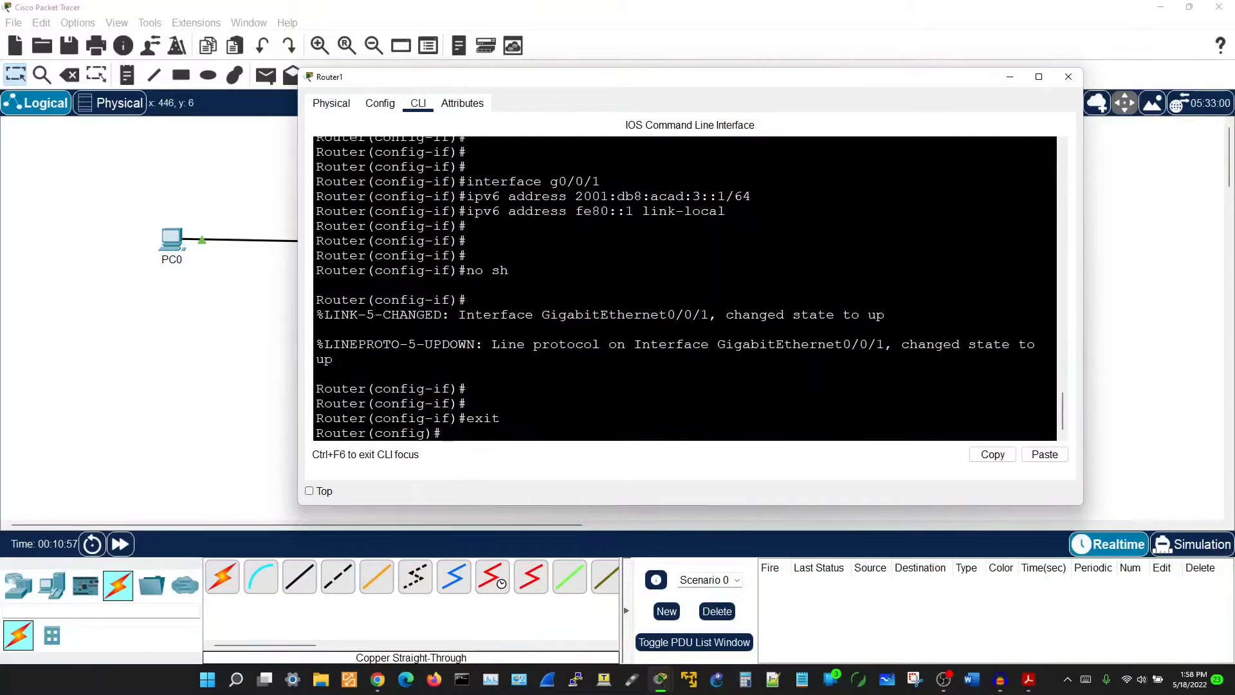
{"action": "type", "text": "ho"}
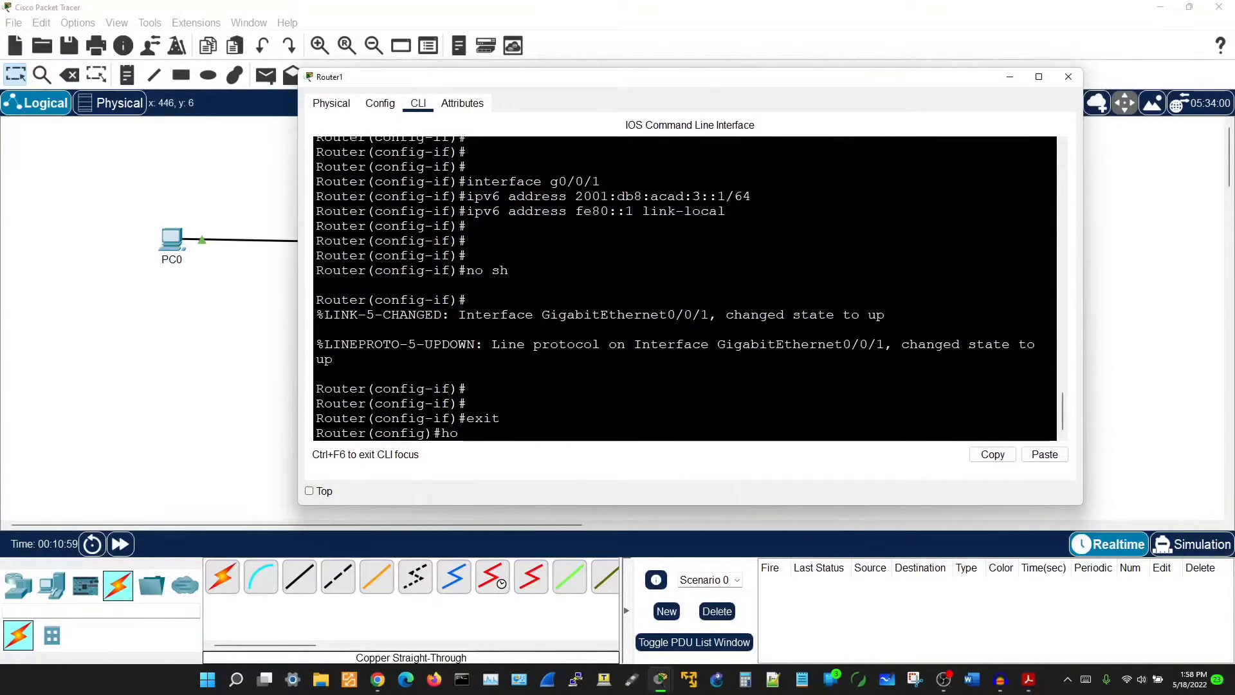
{"action": "key", "text": "Tab"}
{"action": "type", "text": "R2"}
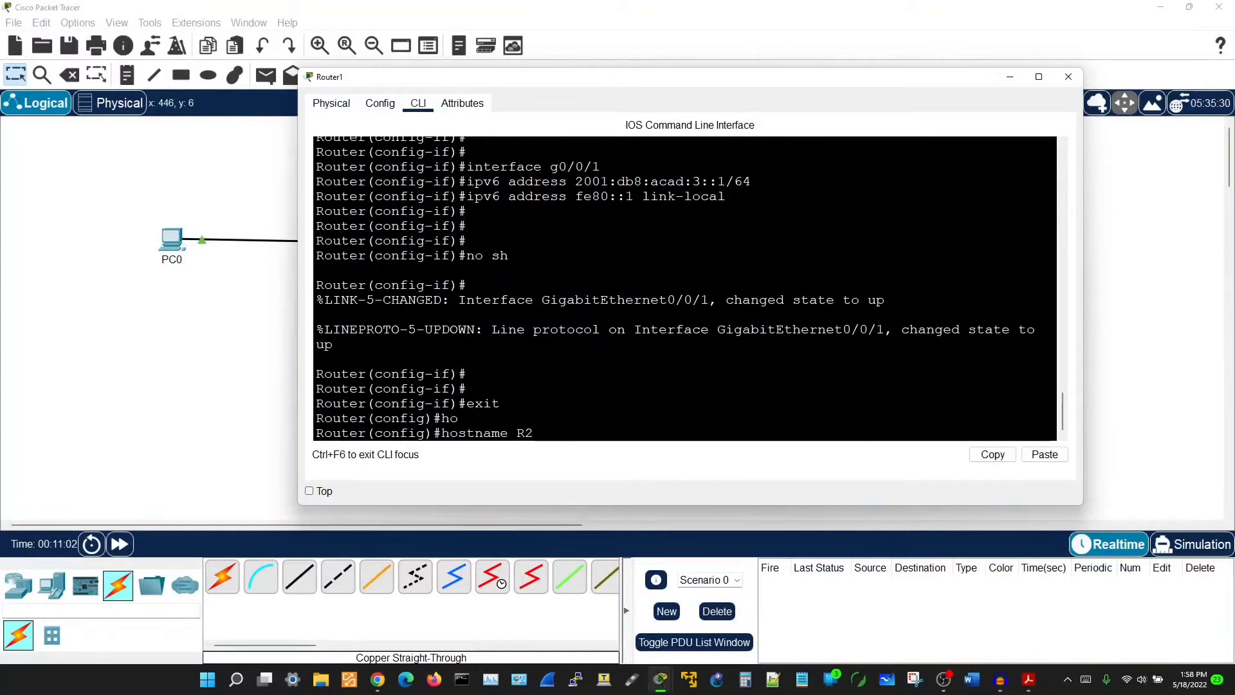
{"action": "key", "text": "Return"}
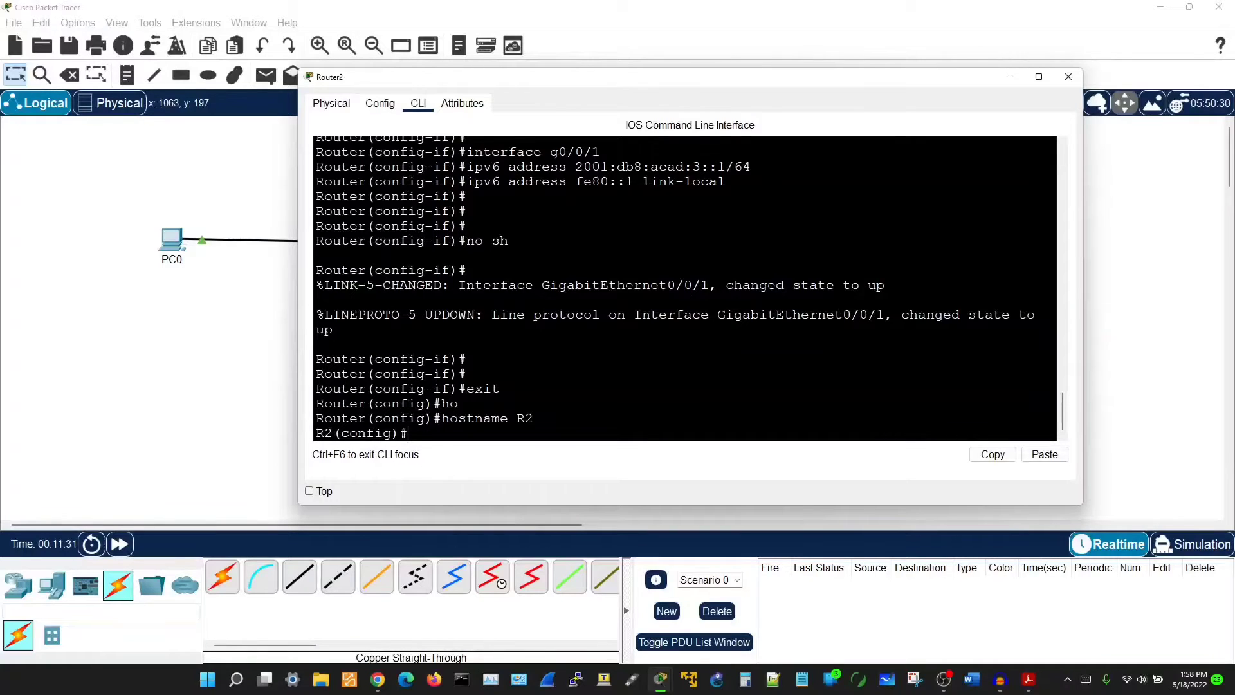
Ping the neighbouring router's address 2001:db8:acad:2::1 from R2's configuration mode and close the router's window.
{"action": "type", "text": "pin"}
{"action": "type", "text": "f"}
{"action": "type", "text": "do"}
{"action": "type", "text": "g"}
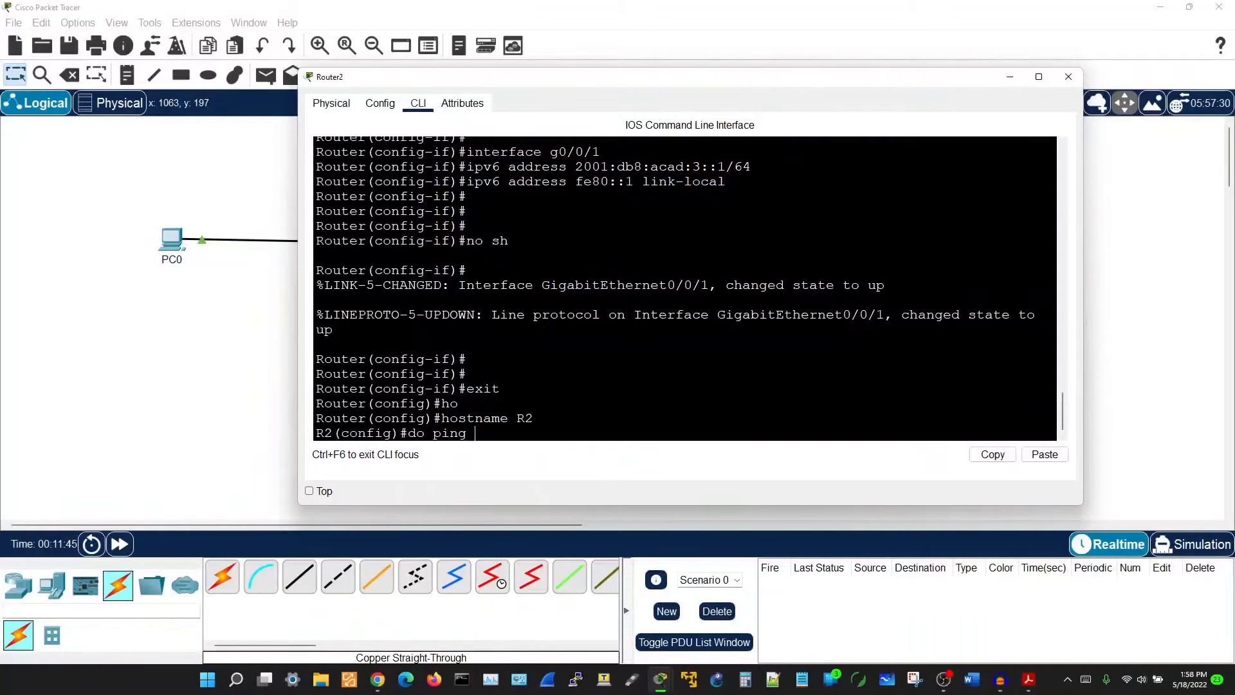
{"action": "right_click", "coordinate": [482, 434]}
{"action": "left_click", "coordinate": [509, 458]}
{"action": "mouse_move", "coordinate": [592, 433]}
{"action": "left_mouse_down"}
{"action": "mouse_move", "coordinate": [514, 418]}
{"action": "mouse_move", "coordinate": [616, 433]}
{"action": "left_mouse_up"}
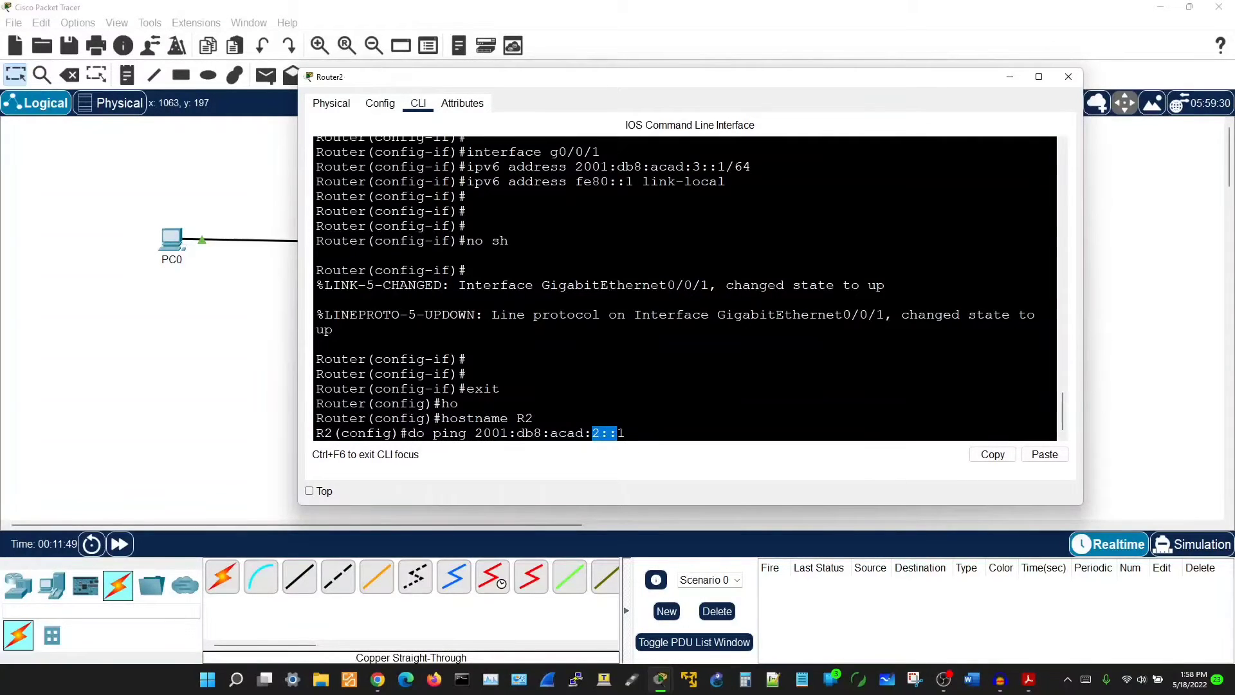
{"action": "left_click", "coordinate": [616, 433]}
{"action": "key", "text": "Return"}
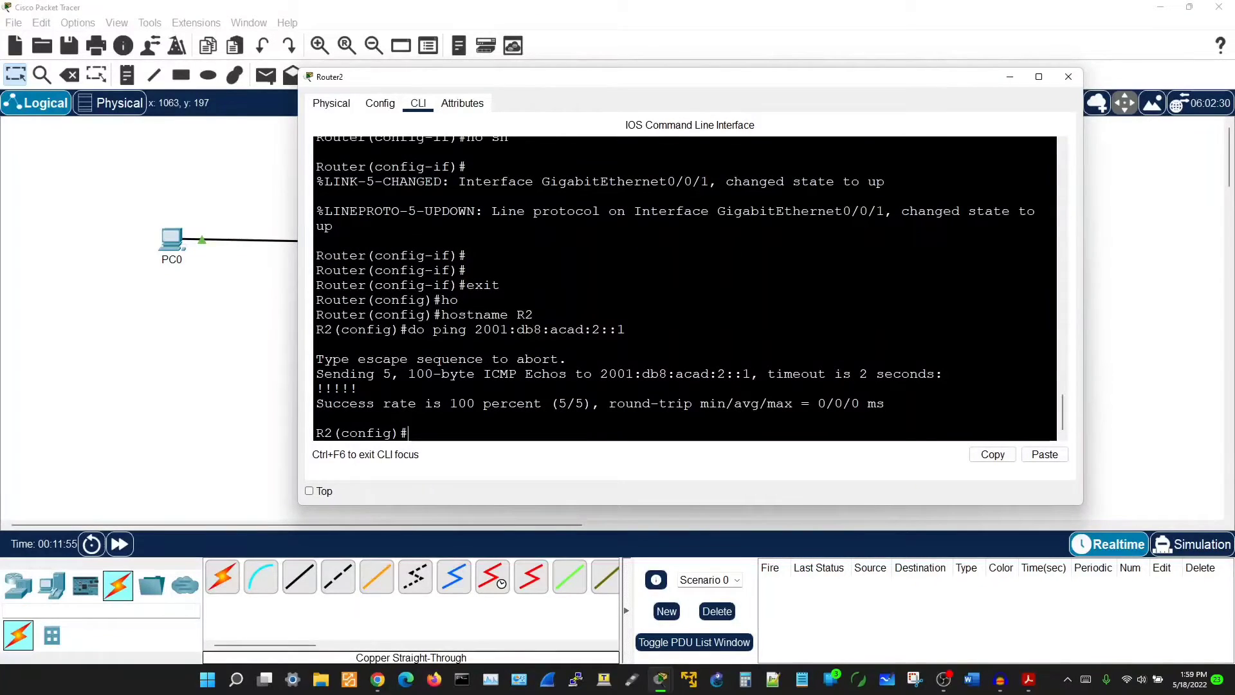
{"action": "key", "text": "alt+F4"}
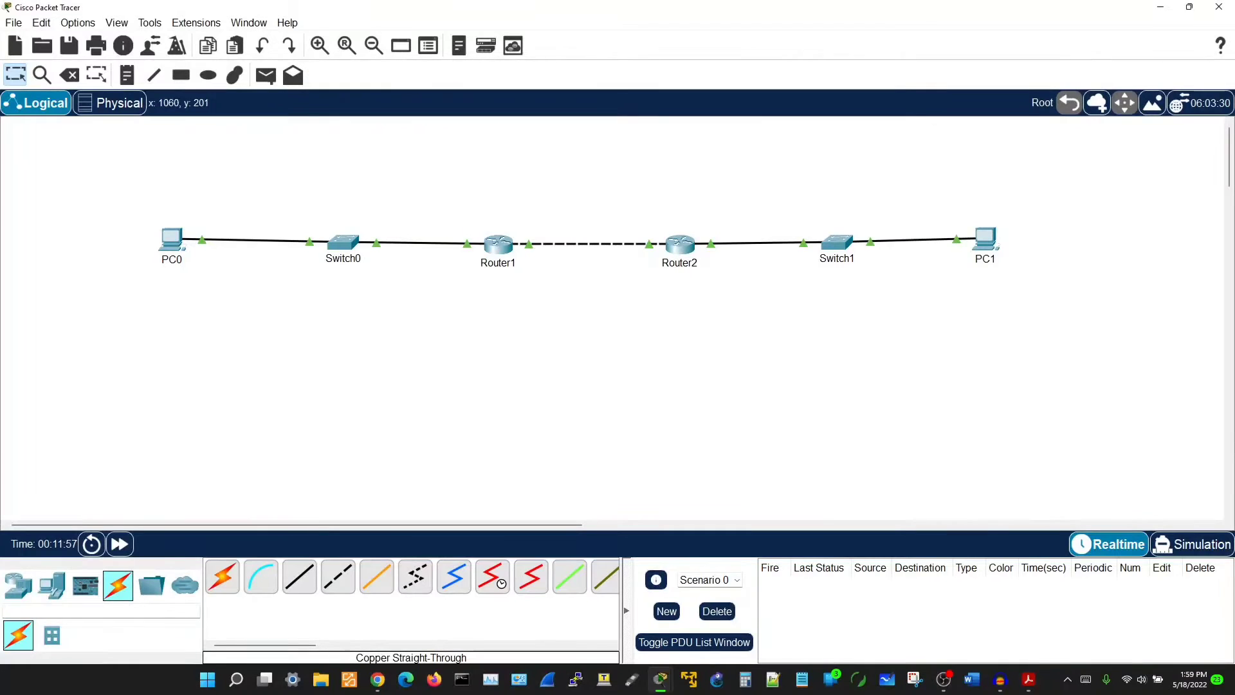
{"action": "left_click", "coordinate": [497, 245]}
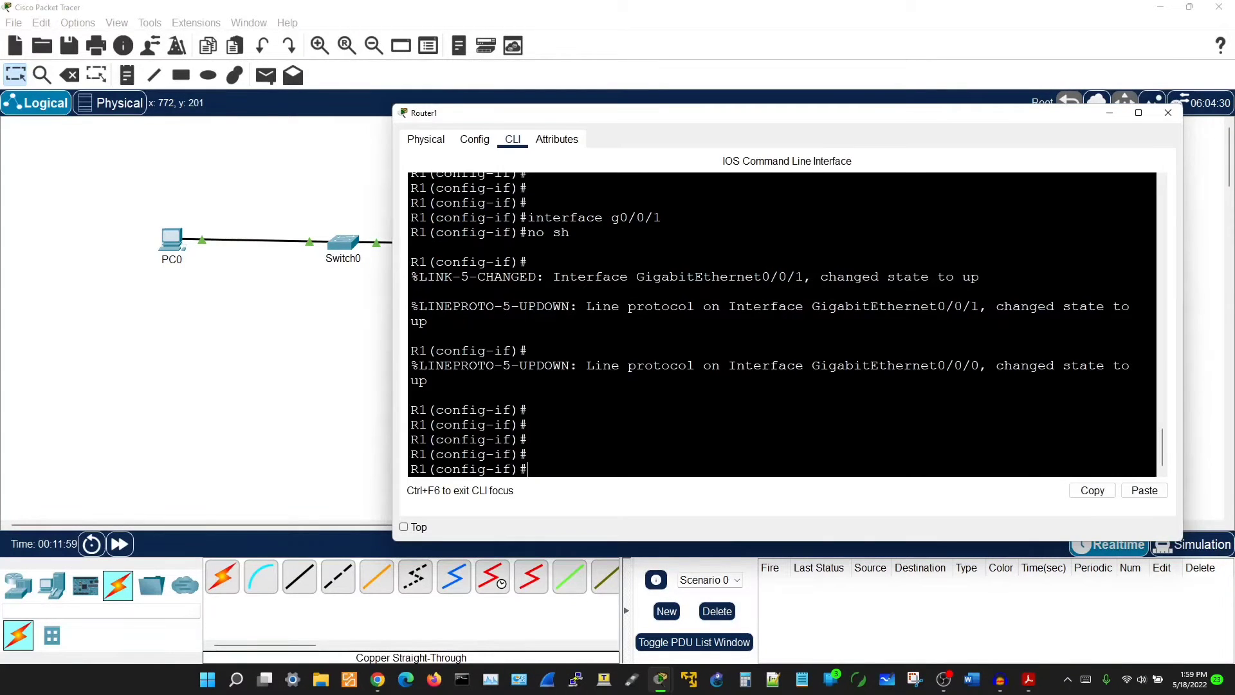
{"action": "key", "text": "alt+F4"}
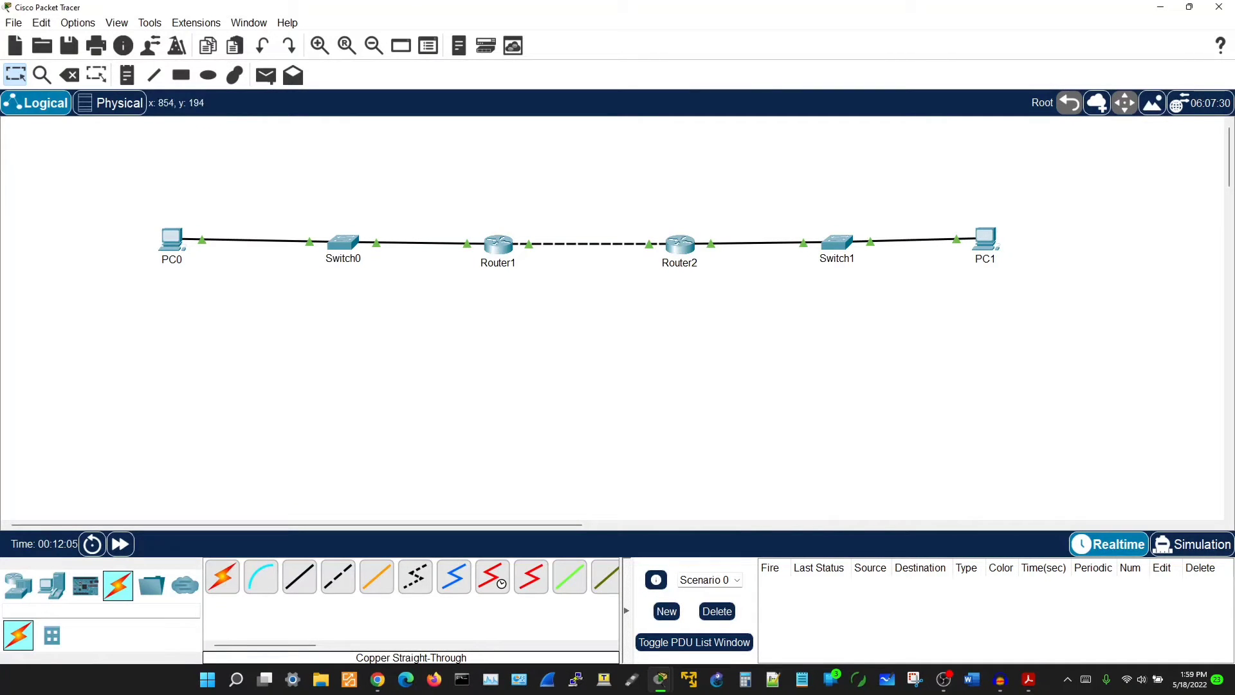
{"action": "left_click_drag", "start_coordinate": [508, 212], "coordinate": [679, 278]}
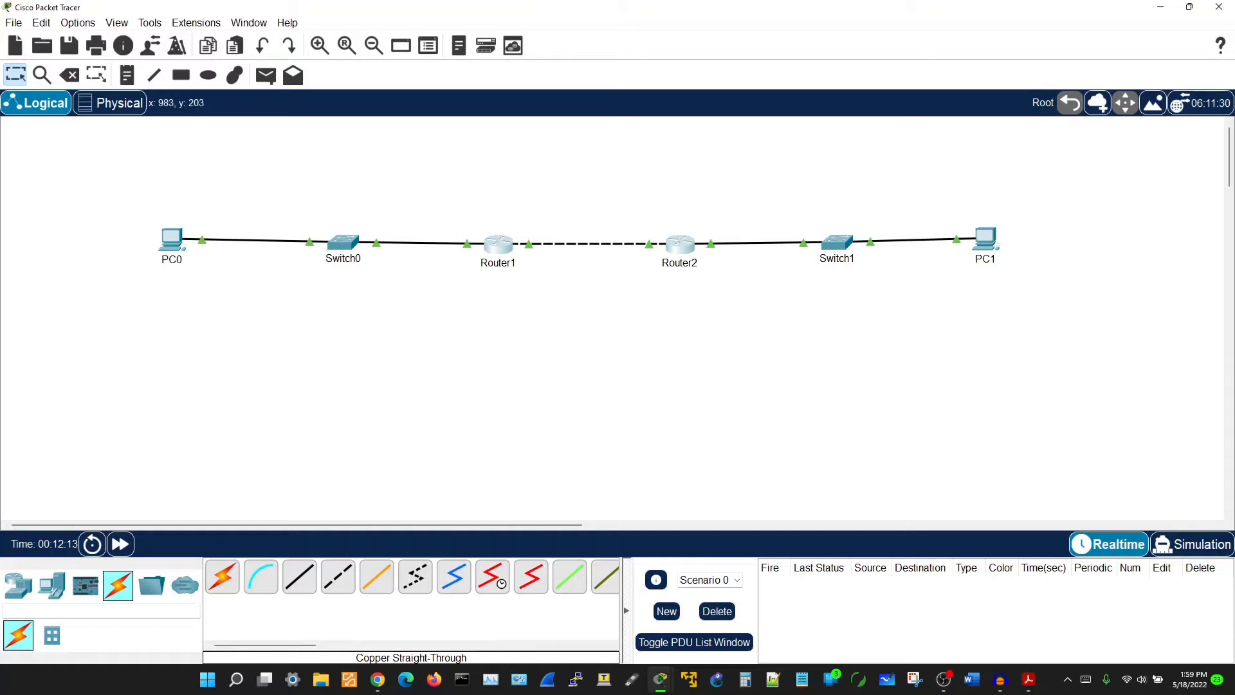
{"action": "left_click", "coordinate": [493, 244]}
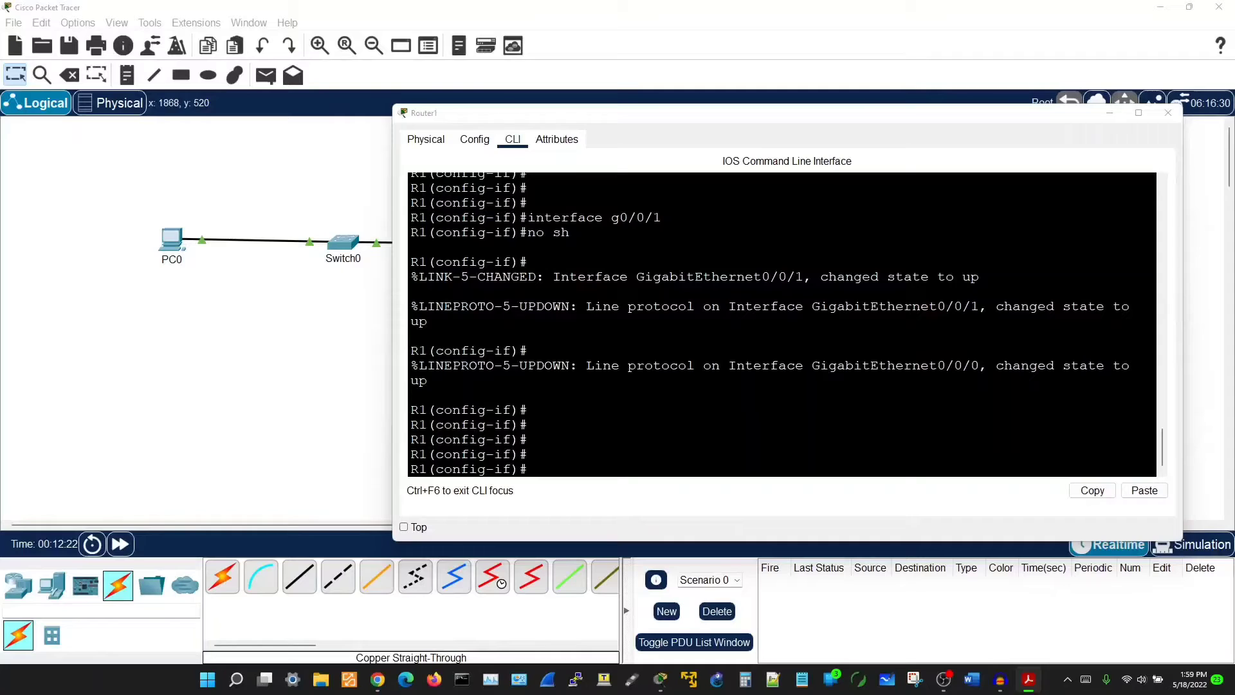
{"action": "key", "text": "alt+Tab"}
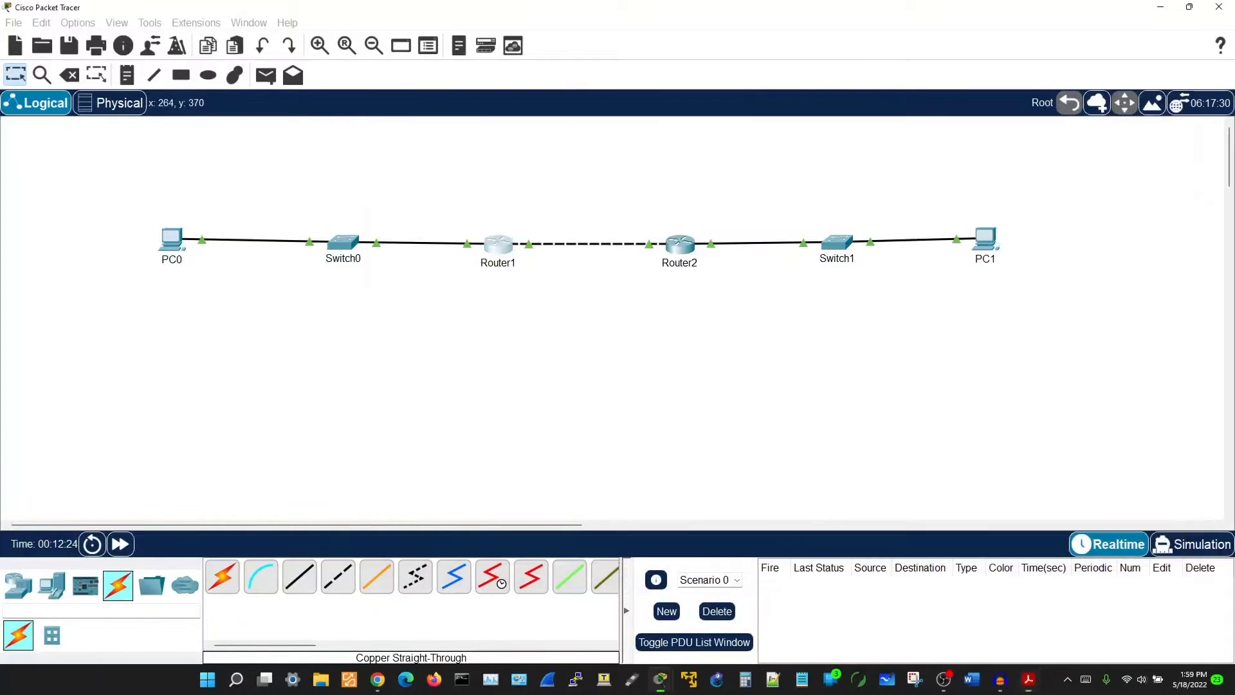
{"action": "key", "text": "alt+Tab"}
{"action": "key", "text": "alt+Tab"}
{"action": "key", "text": "alt+Tab"}
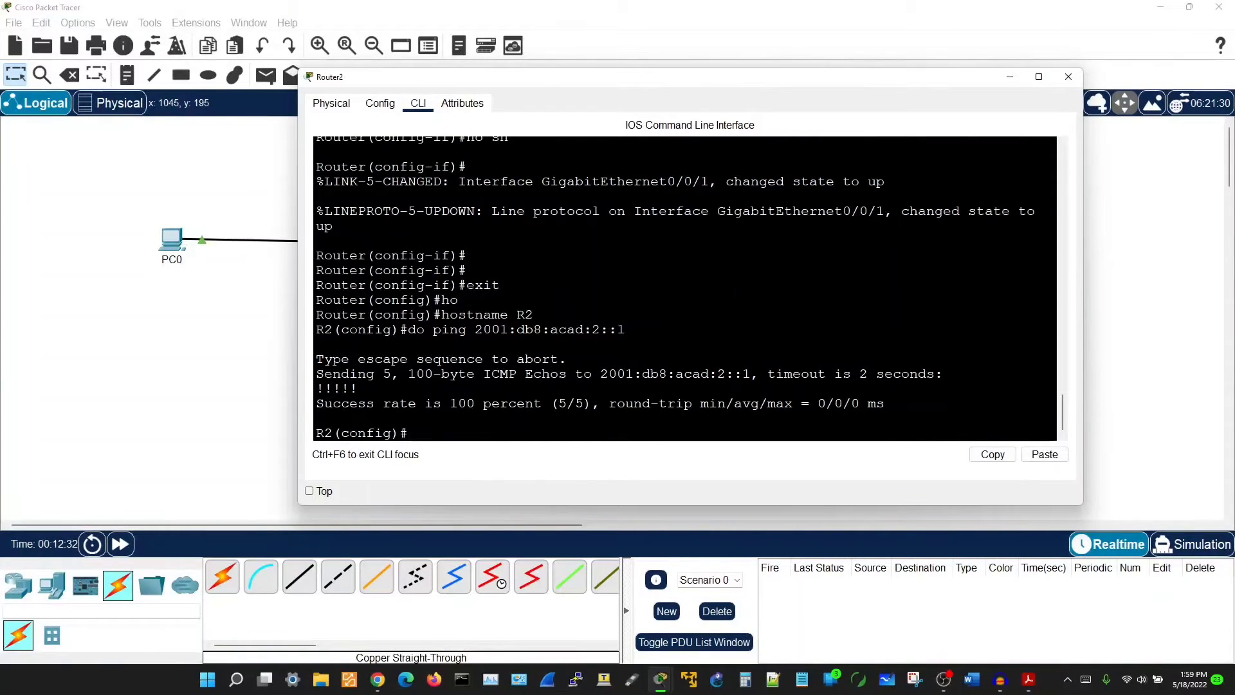
{"action": "left_click", "coordinate": [1068, 77]}
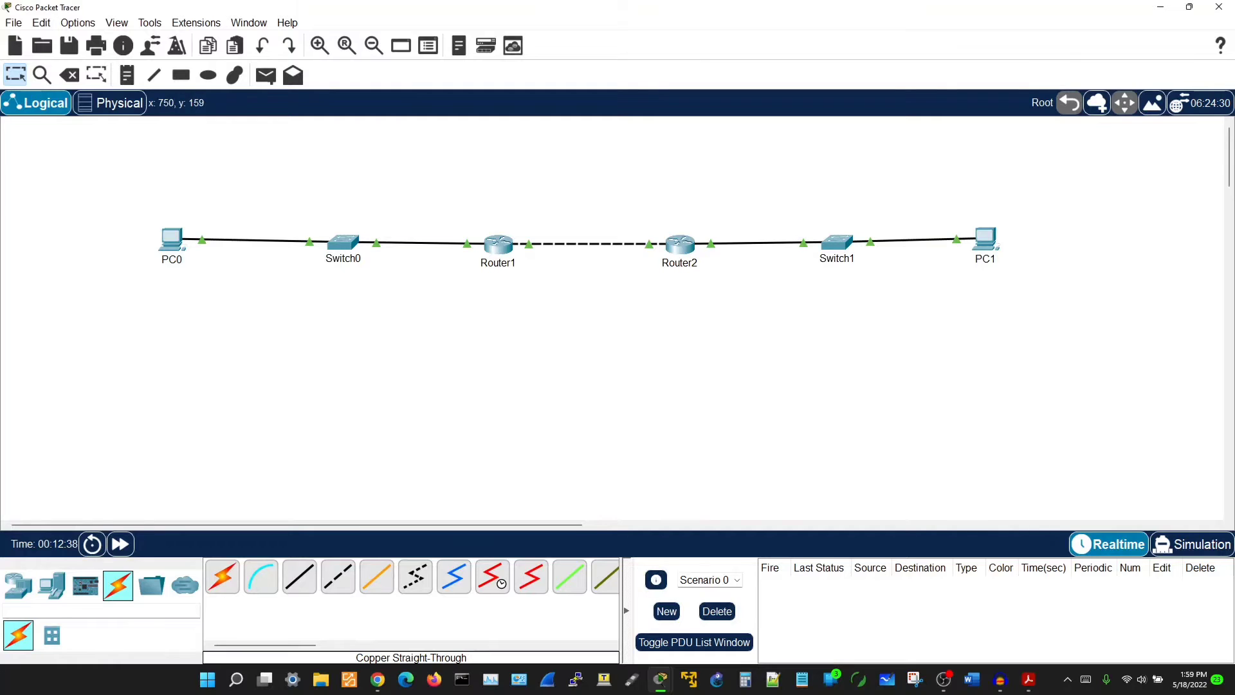
{"action": "left_click_drag", "start_coordinate": [483, 218], "coordinate": [136, 271]}
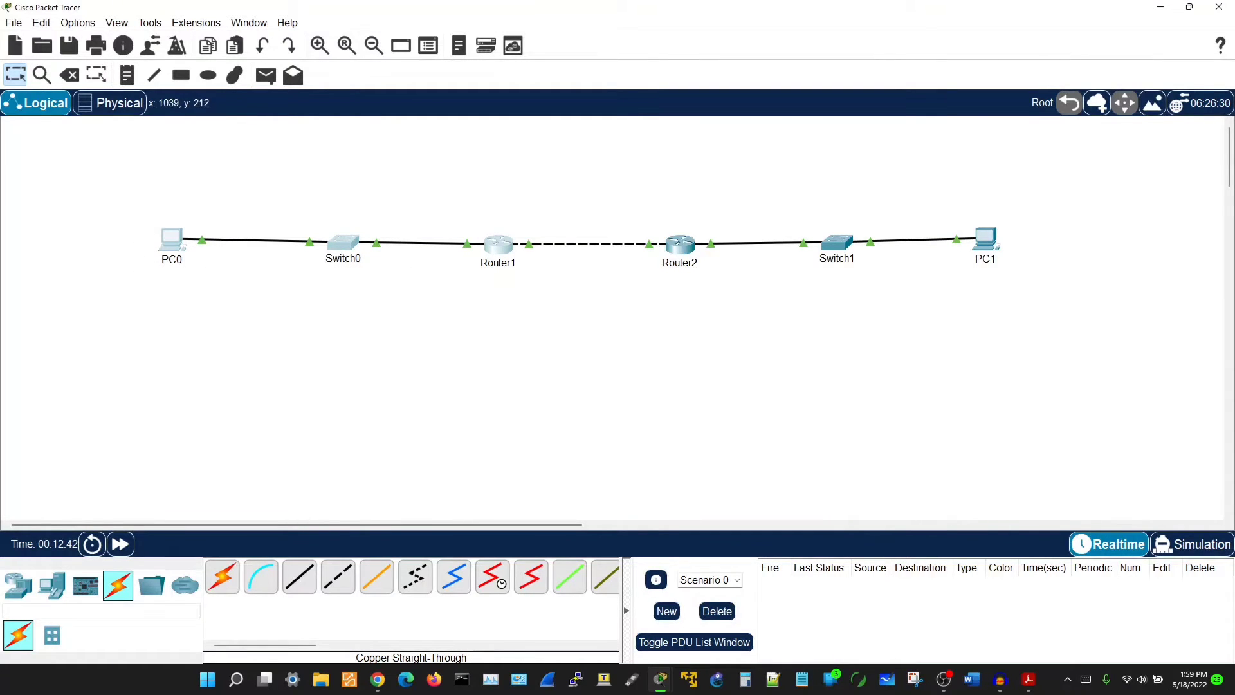
Ping the remote LAN address 2001:db8:acad:1::1 from Router2's configuration mode.
{"action": "left_click", "coordinate": [677, 247]}
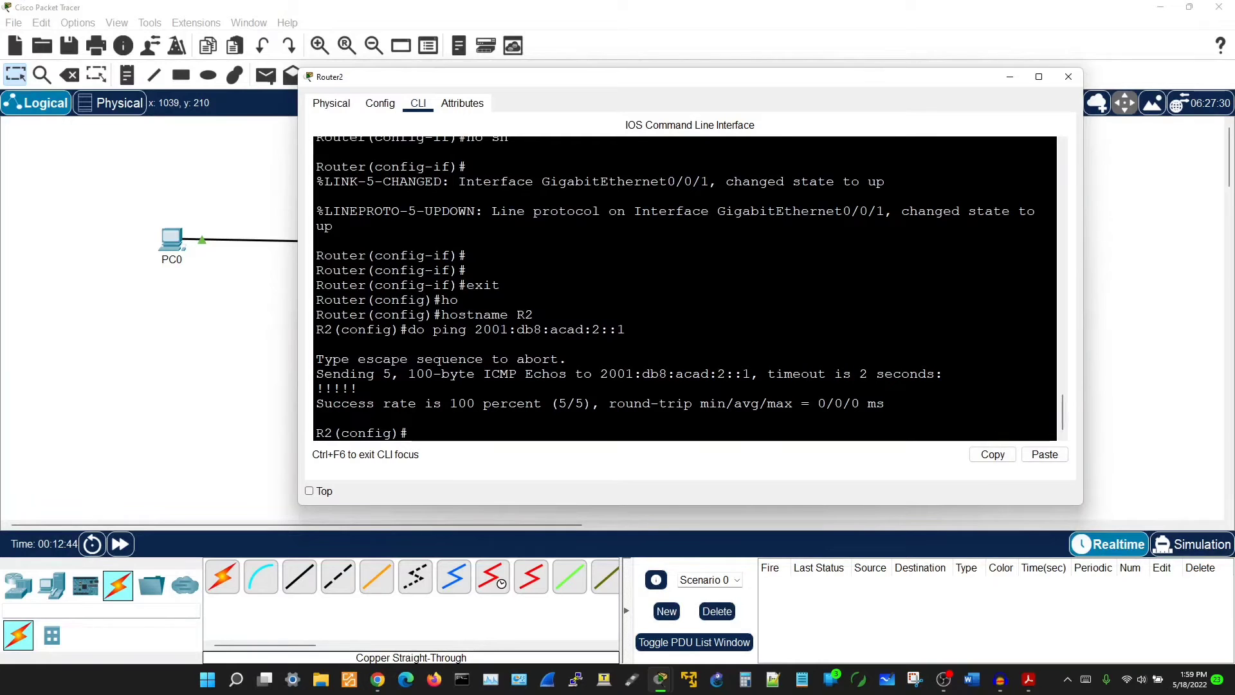
{"action": "key", "text": "Up"}
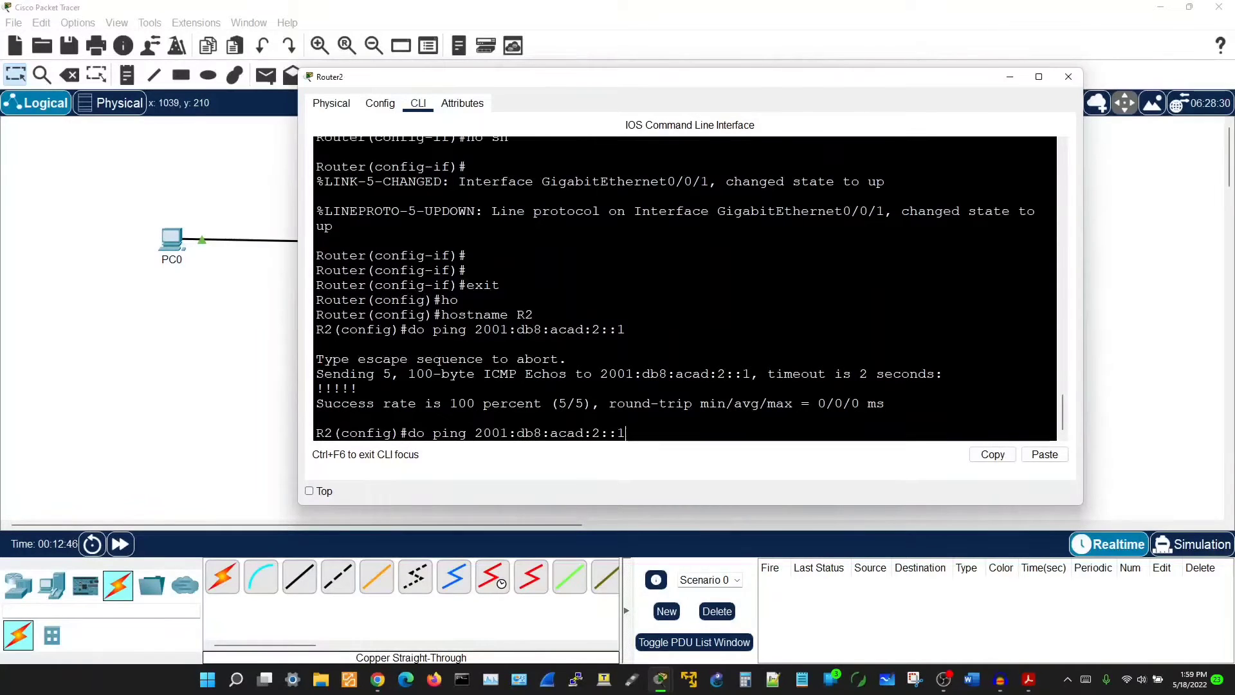
{"action": "key", "text": "BackSpace"}
{"action": "key", "text": "BackSpace"}
{"action": "key", "text": "BackSpace"}
{"action": "key", "text": "BackSpace"}
{"action": "key", "text": "BackSpace"}
{"action": "key", "text": "BackSpace"}
{"action": "key", "text": "BackSpace"}
{"action": "key", "text": "BackSpace"}
{"action": "key", "text": "BackSpace"}
{"action": "key", "text": "BackSpace"}
{"action": "key", "text": "BackSpace"}
{"action": "key", "text": "BackSpace"}
{"action": "key", "text": "BackSpace"}
{"action": "key", "text": "BackSpace"}
{"action": "key", "text": "BackSpace"}
{"action": "key", "text": "BackSpace"}
{"action": "key", "text": "BackSpace"}
{"action": "key", "text": "BackSpace"}
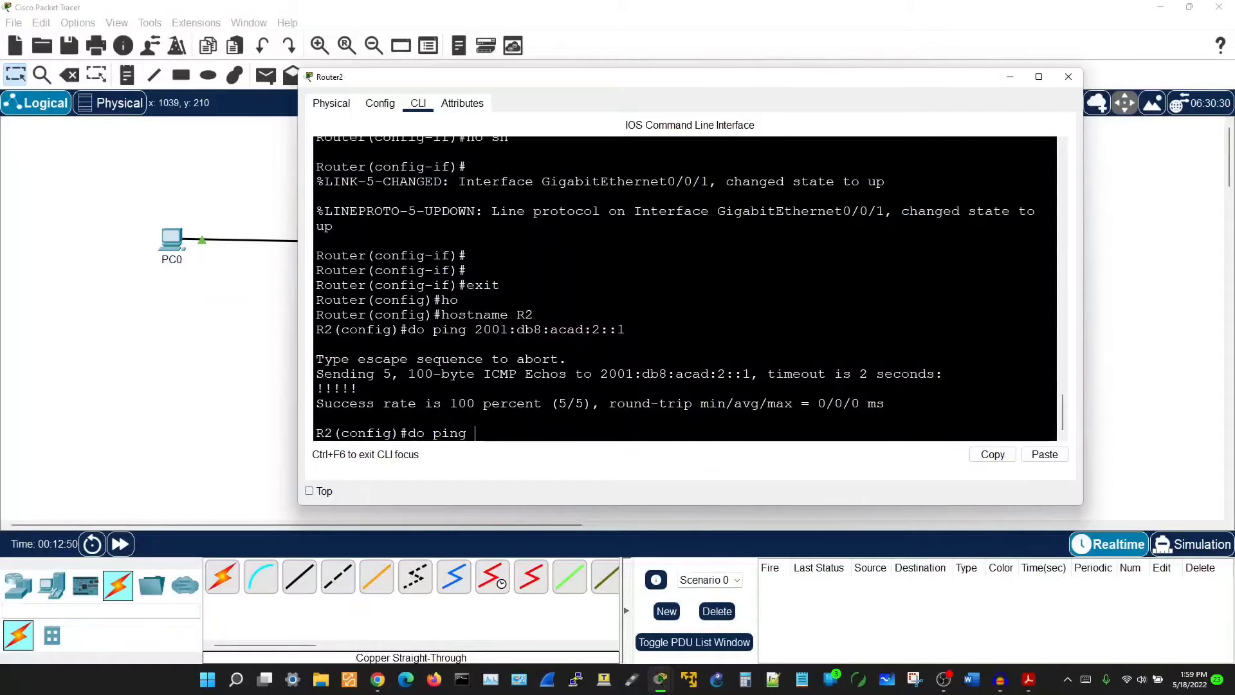
{"action": "type", "text": "2001:db8:acad:1::1"}
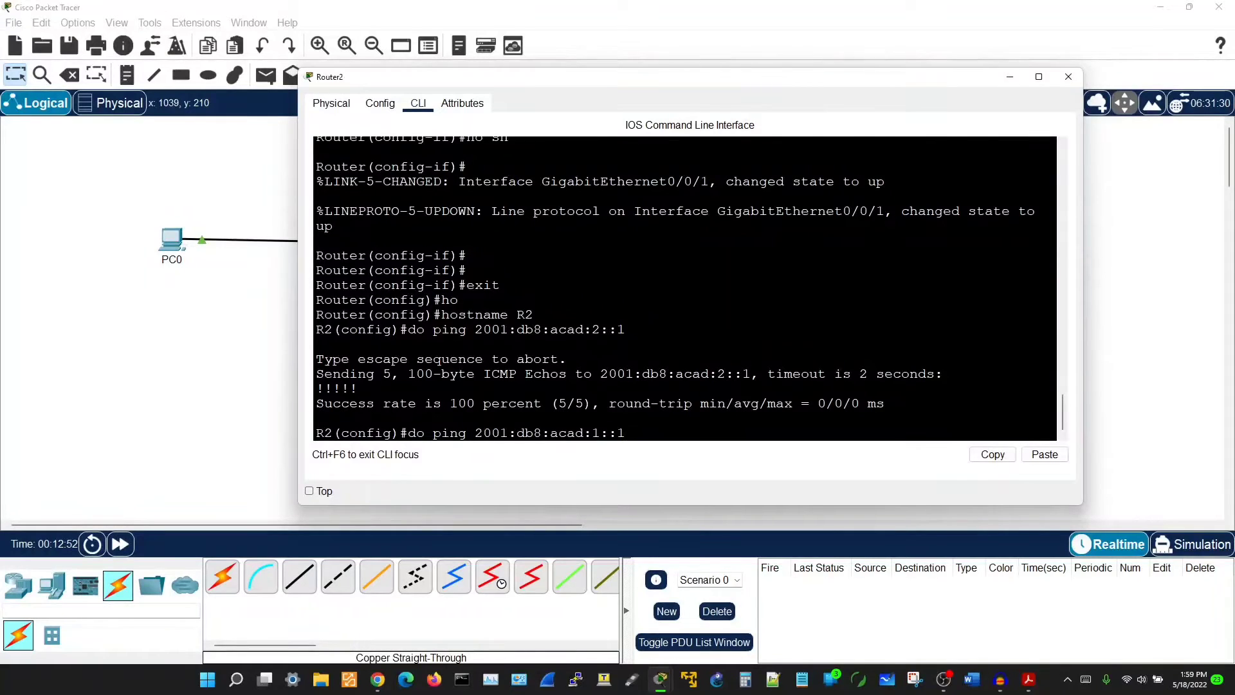
{"action": "key", "text": "Return"}
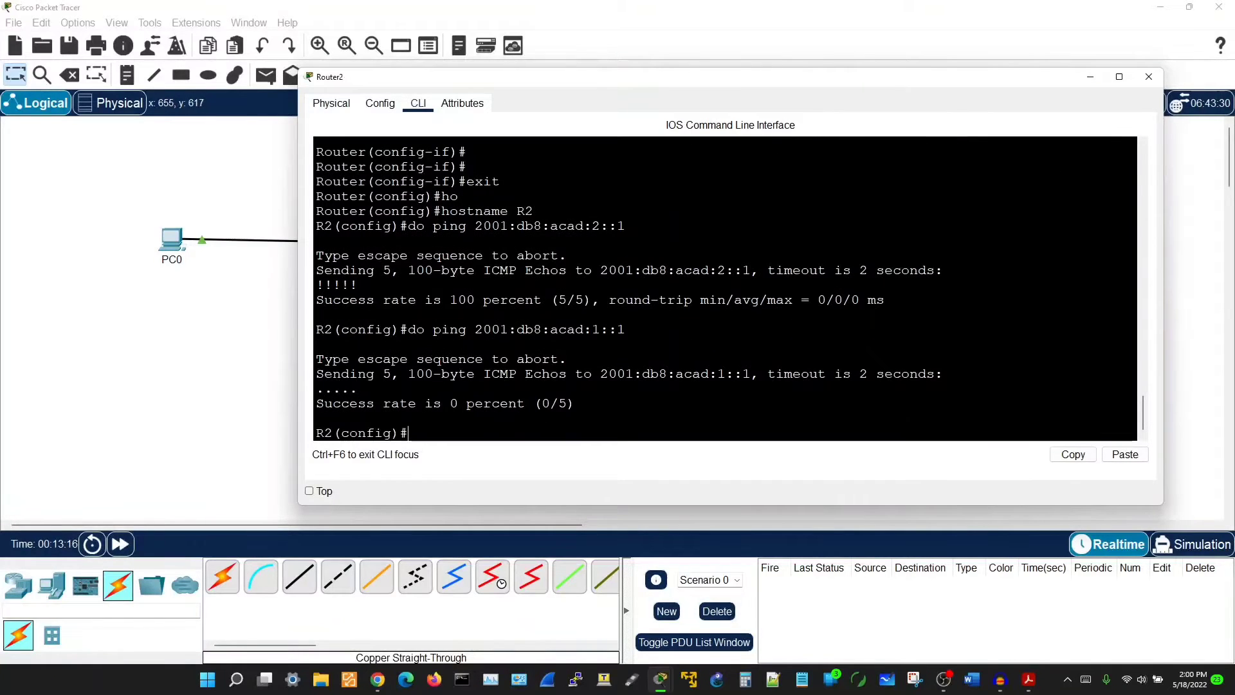
Add an IPv6 default route ::/0 on R2 with next hop 2001:db8:acad:2::1.
{"action": "type", "text": "ipv6 route ::/"}
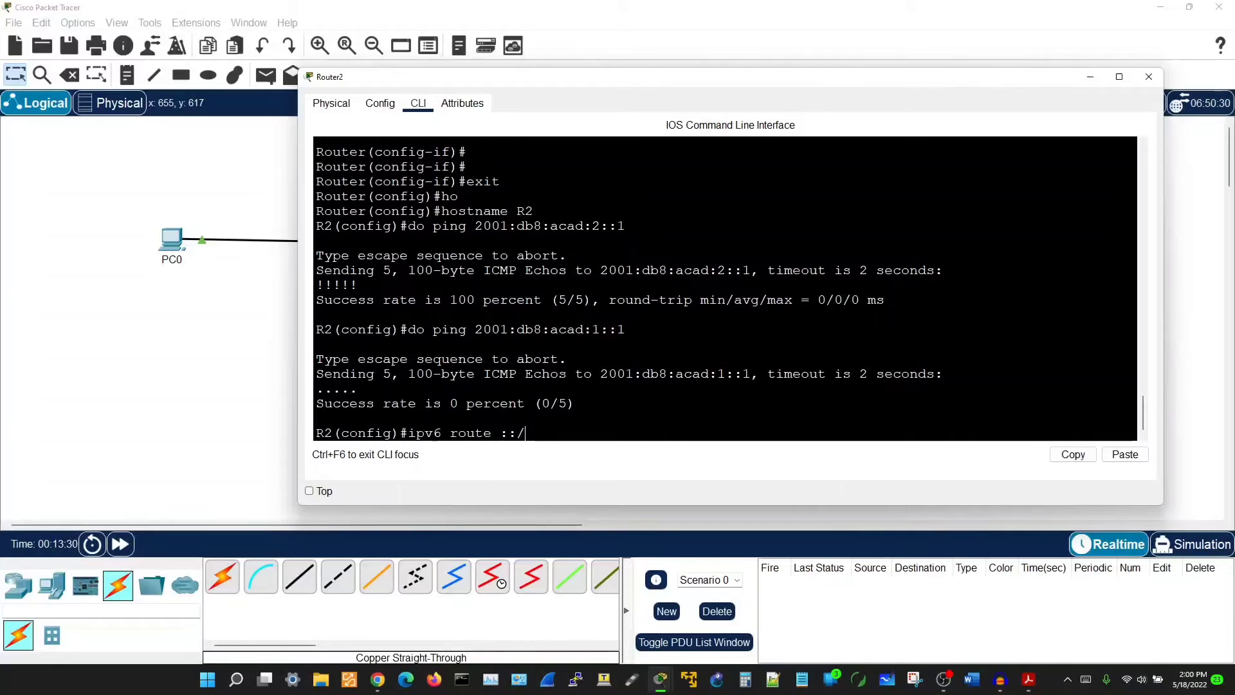
{"action": "type", "text": "0"}
{"action": "left_click_drag", "start_coordinate": [500, 433], "coordinate": [542, 433]}
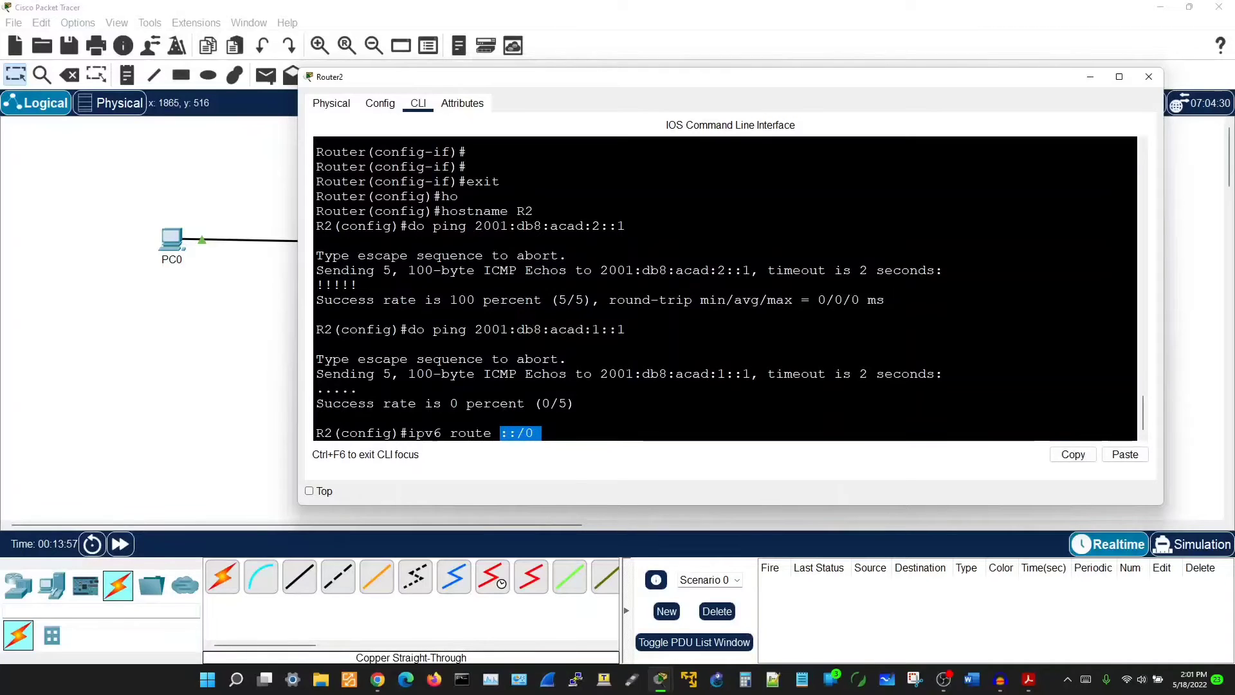
{"action": "key", "text": "ctrl+c"}
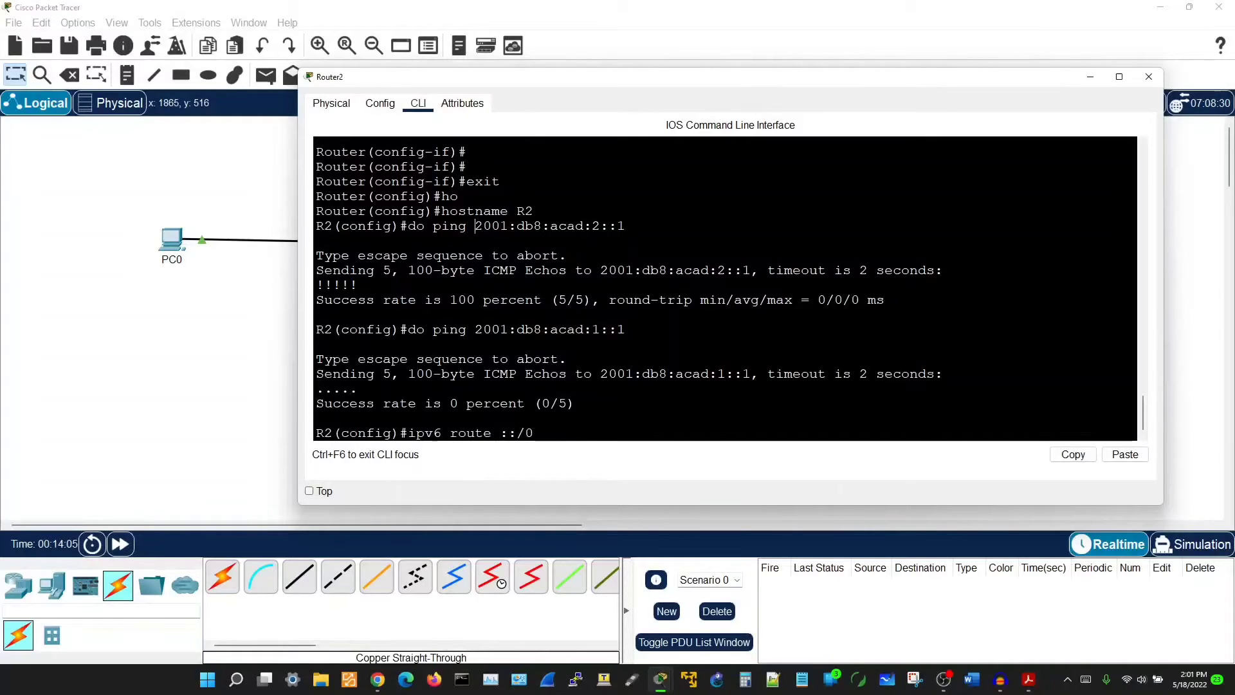
{"action": "left_click_drag", "start_coordinate": [476, 225], "coordinate": [618, 226]}
{"action": "right_click", "coordinate": [618, 226]}
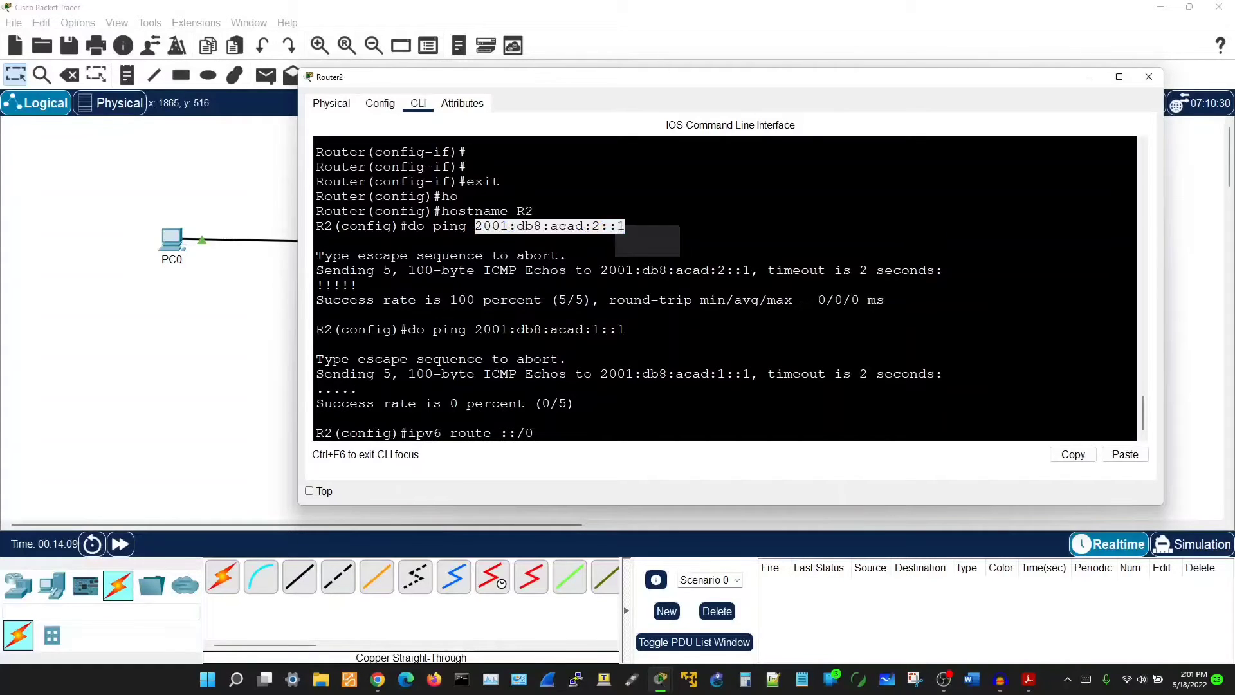
{"action": "left_click", "coordinate": [650, 247]}
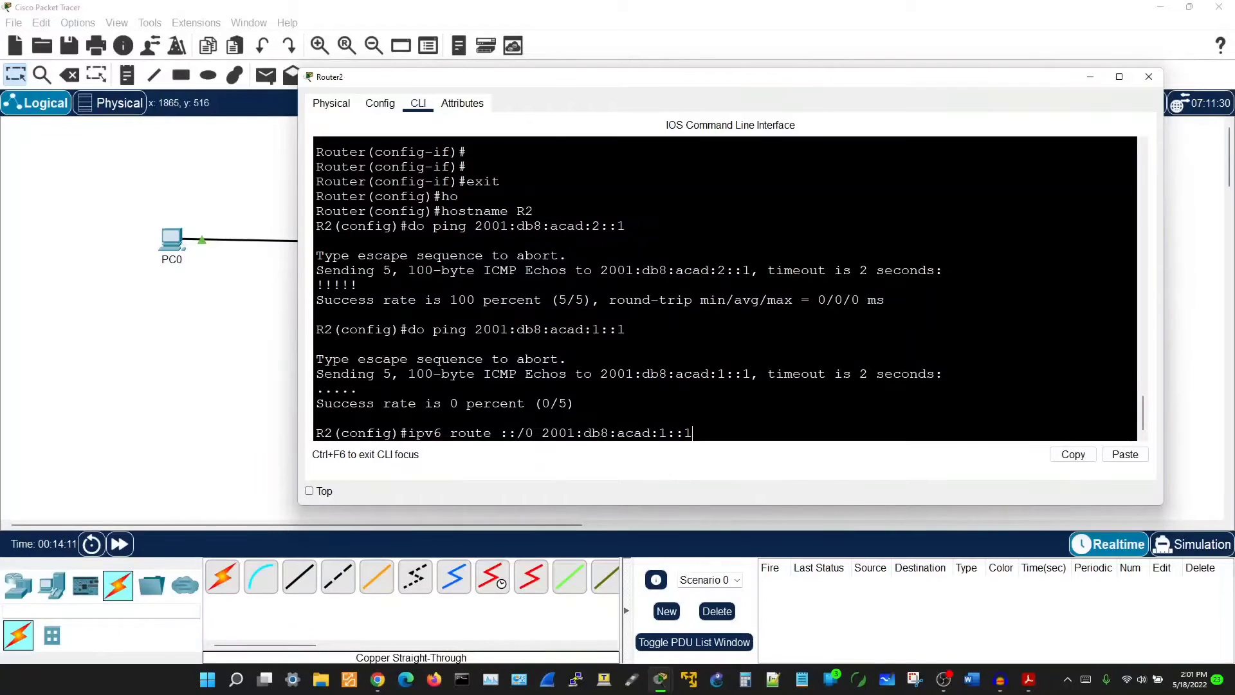
{"action": "key", "text": "BackSpace"}
{"action": "key", "text": "BackSpace"}
{"action": "key", "text": "BackSpace"}
{"action": "key", "text": "BackSpace"}
{"action": "type", "text": "1::1"}
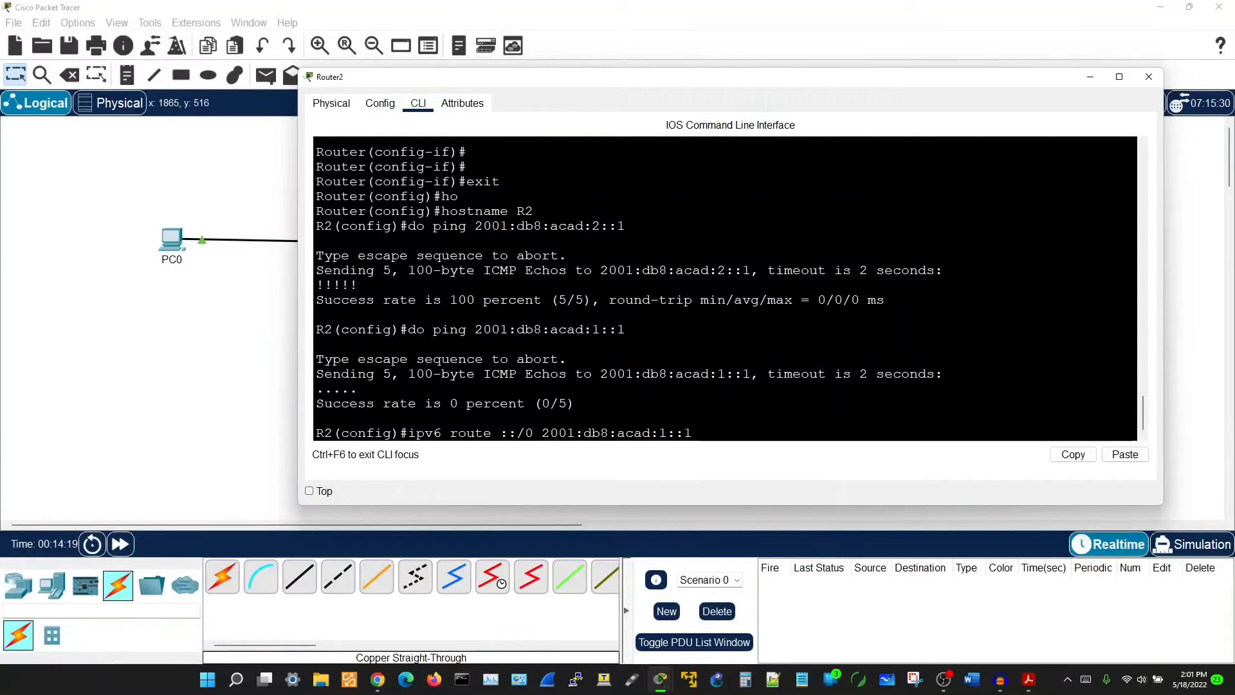
{"action": "key", "text": "BackSpace"}
{"action": "type", "text": "2"}
{"action": "key", "text": "Return"}
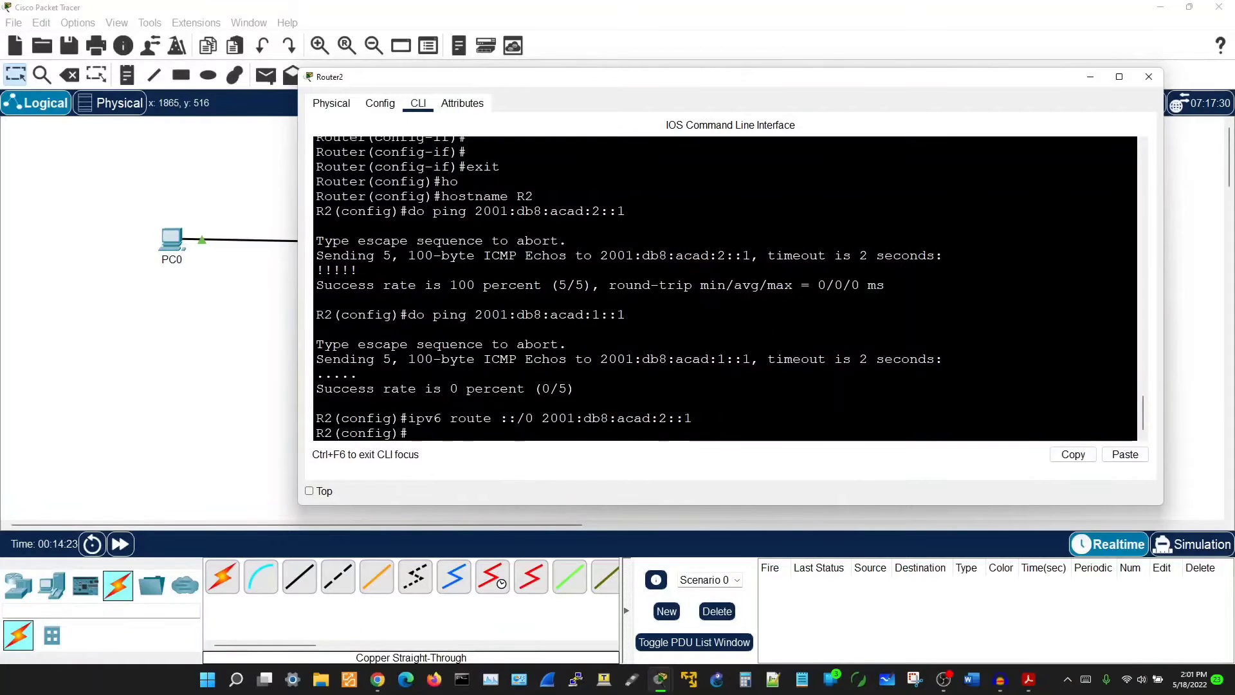
Repeat the ping to the remote LAN address 2001:db8:acad:1::1 from R2 and leave the router's window.
{"action": "key", "text": "Up"}
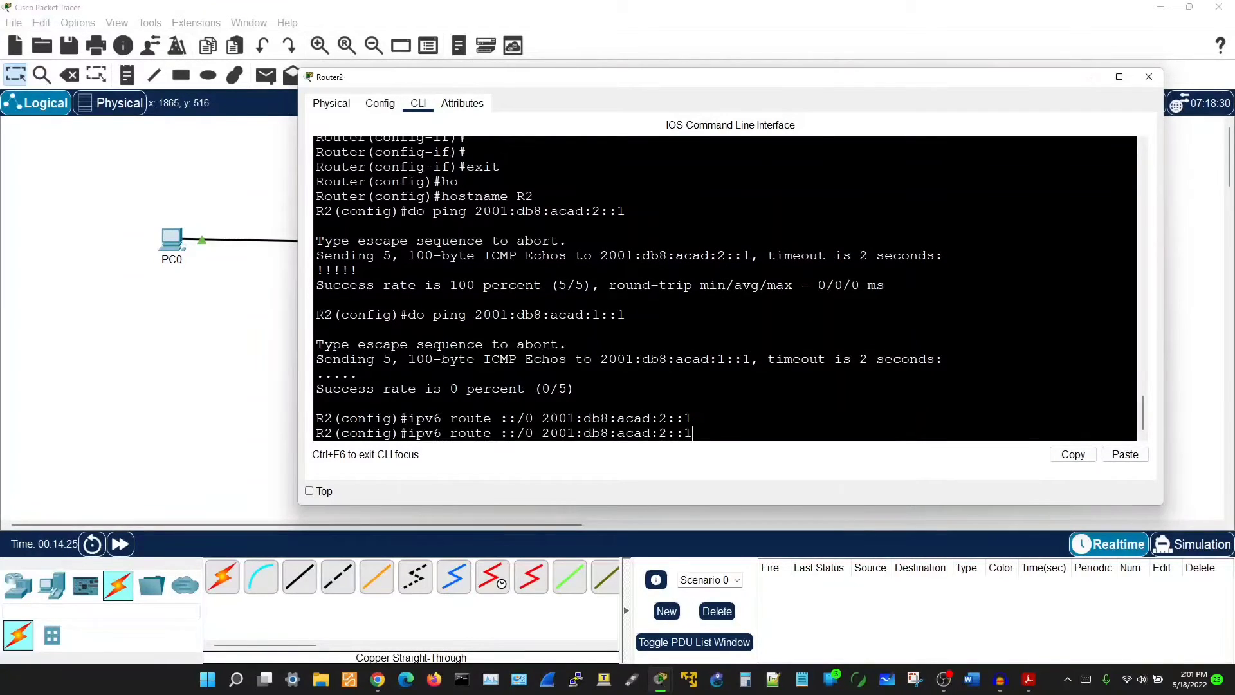
{"action": "key", "text": "Up"}
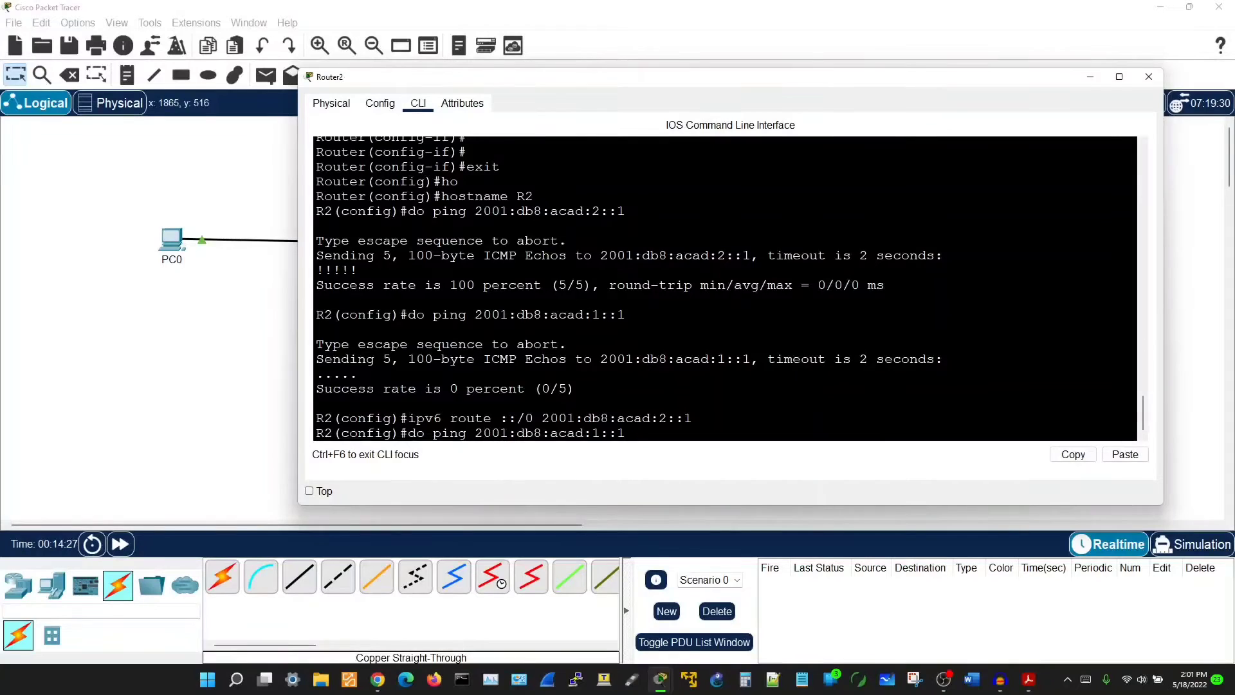
{"action": "key", "text": "Return"}
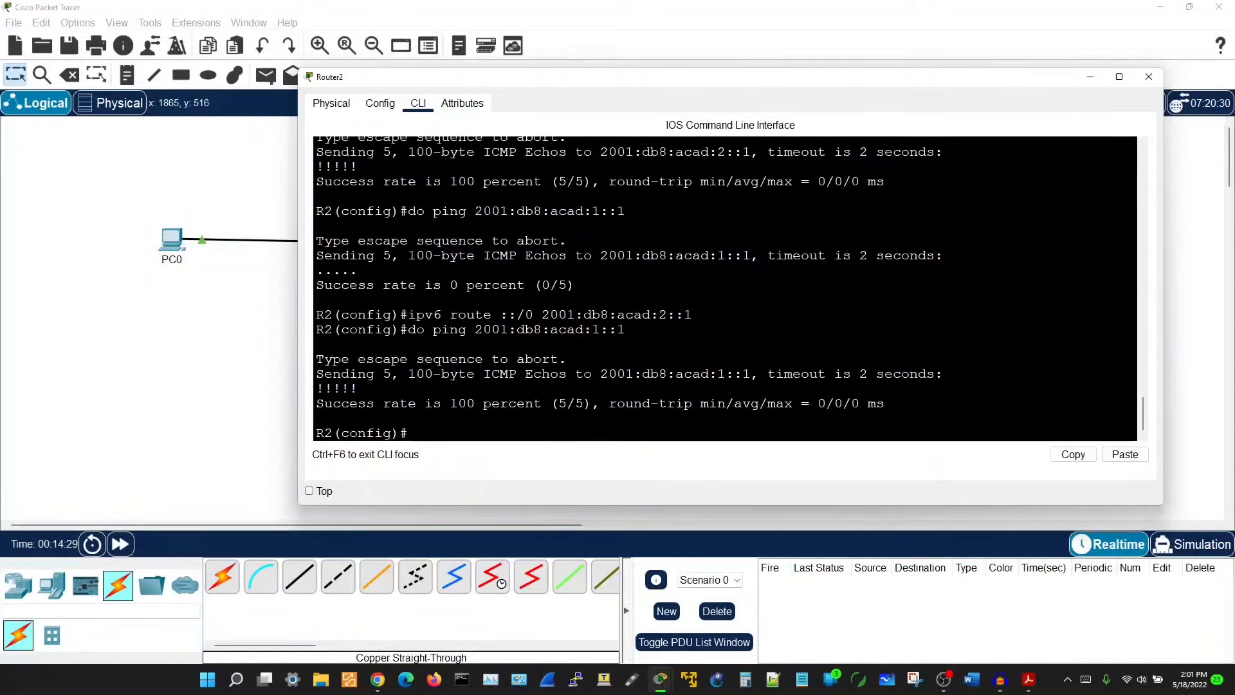
{"action": "left_click_drag", "start_coordinate": [592, 330], "coordinate": [616, 329]}
{"action": "left_click", "coordinate": [617, 330]}
{"action": "left_click", "coordinate": [242, 381]}
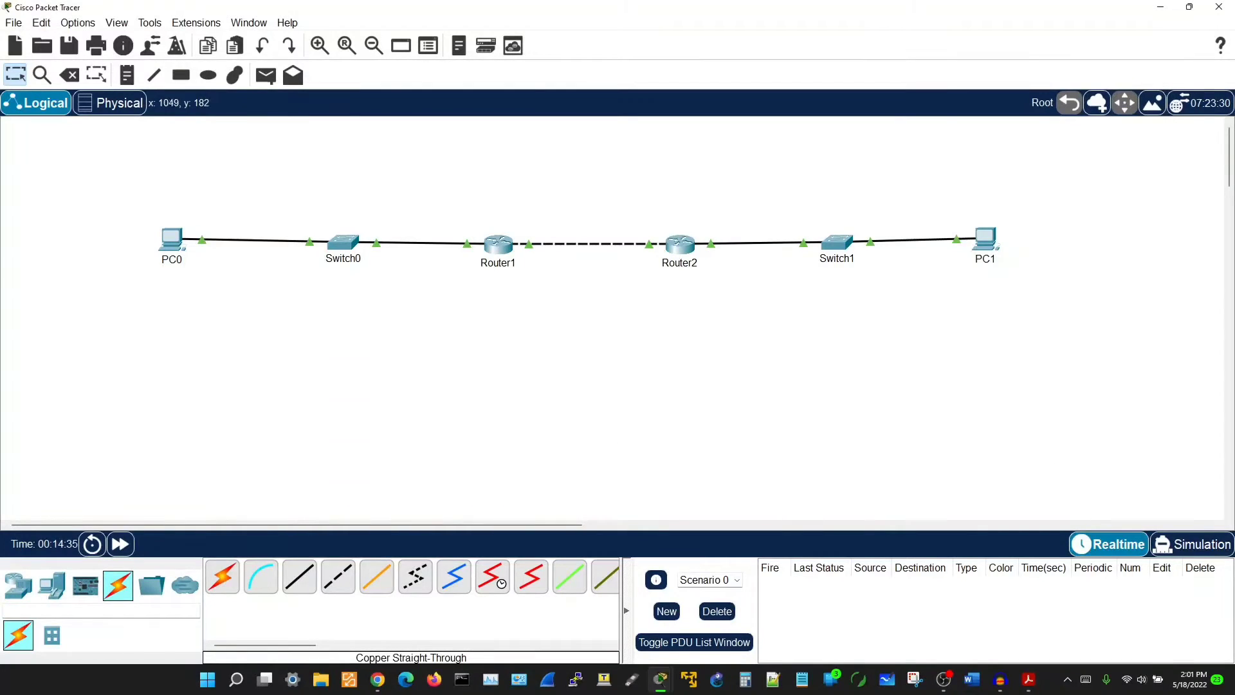
Exit interface configuration on Router1 and add an IPv6 default route ::/0 with next hop 2001:db8:acad:2::2.
{"action": "left_click", "coordinate": [493, 244]}
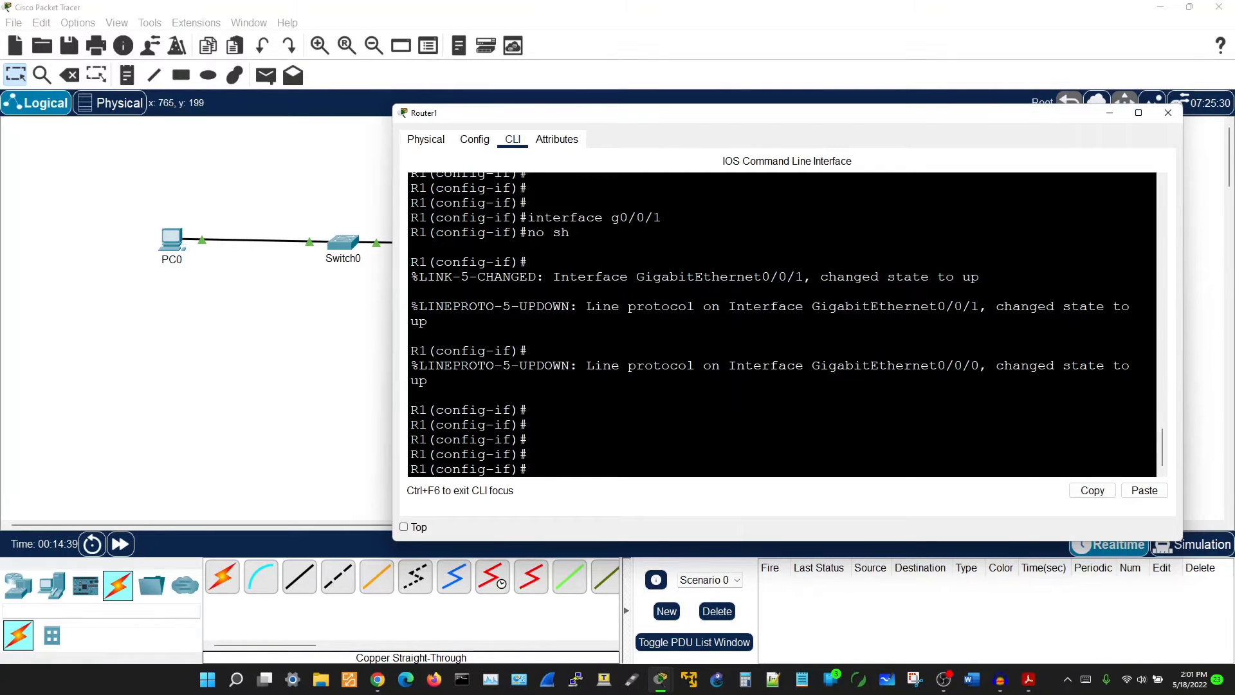
{"action": "left_click", "coordinate": [279, 332]}
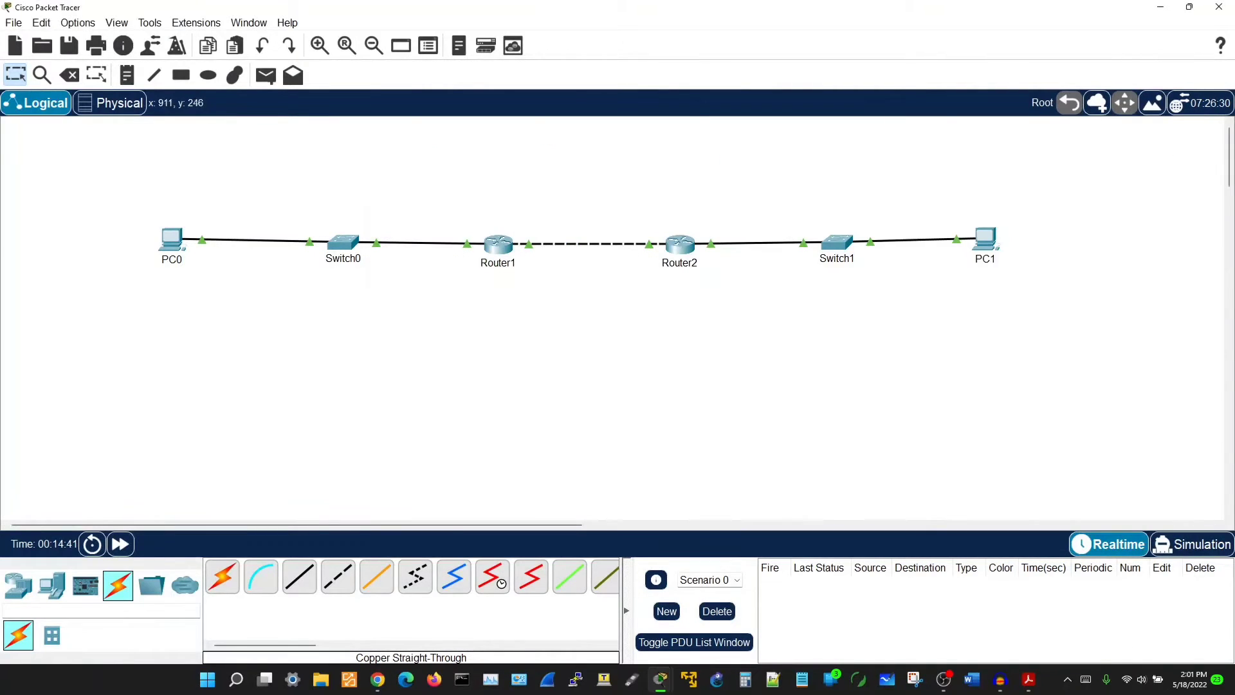
{"action": "left_click", "coordinate": [500, 244]}
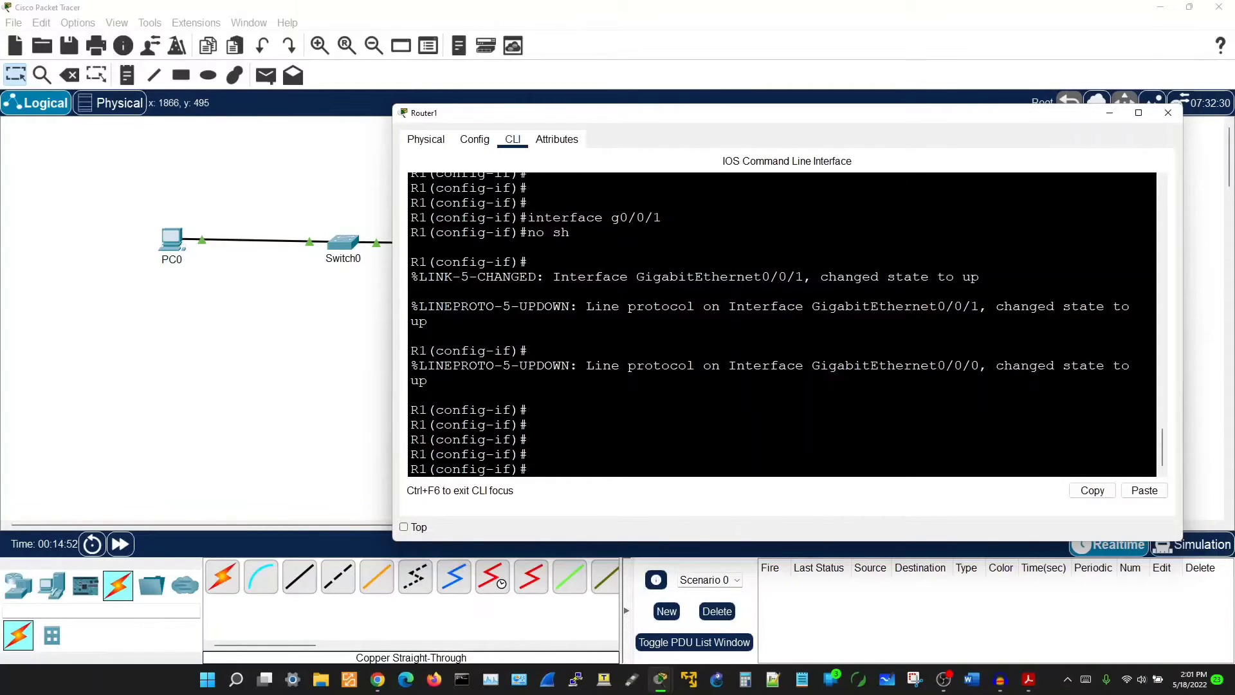
{"action": "key", "text": "alt+Tab"}
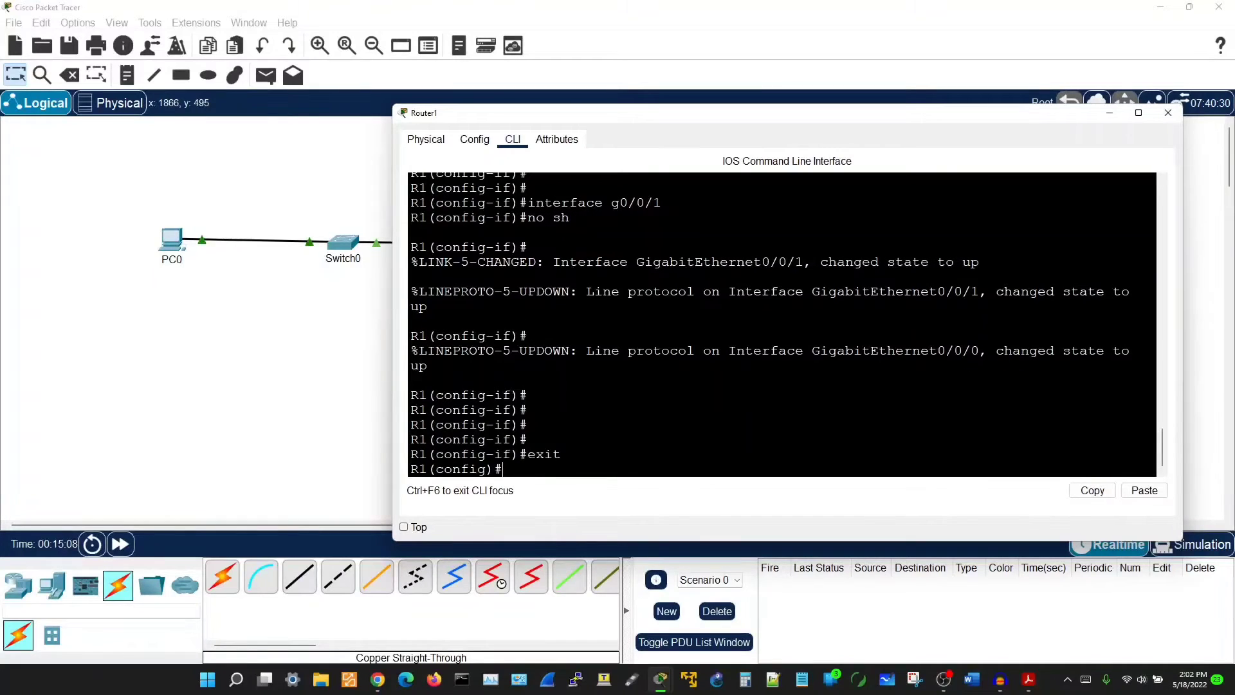
{"action": "type", "text": "ipv6 route ::/0 2001:db8:acad:2::2"}
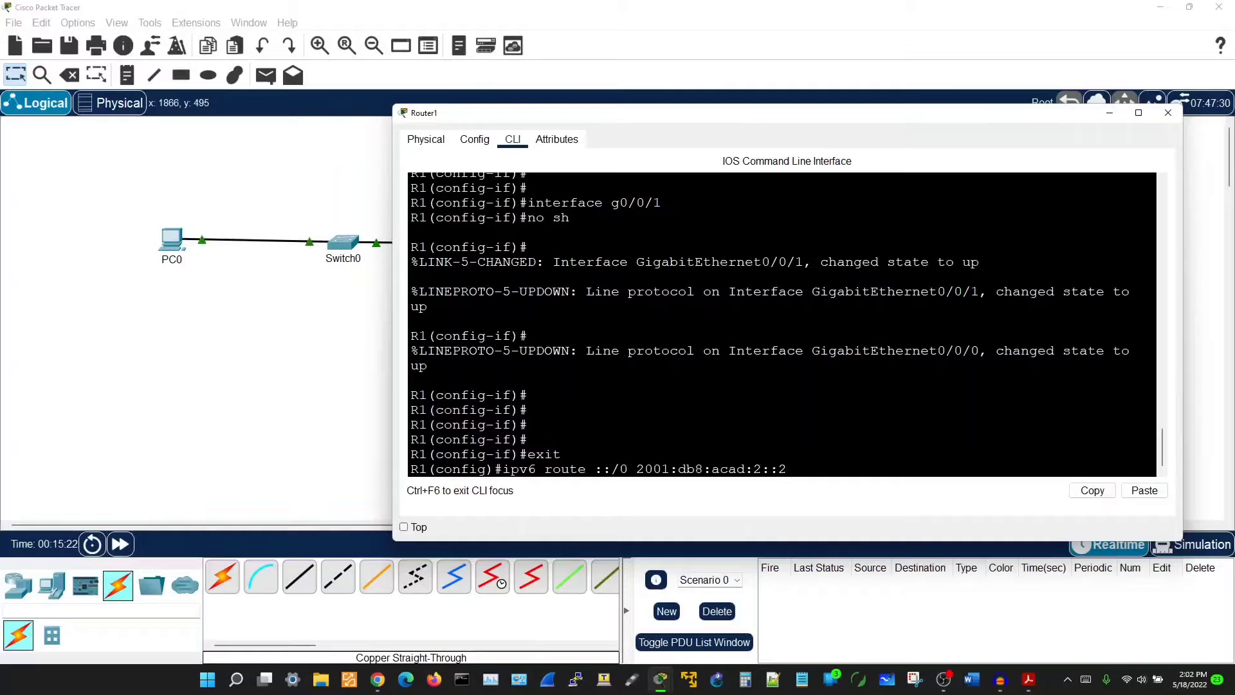
{"action": "key", "text": "Return"}
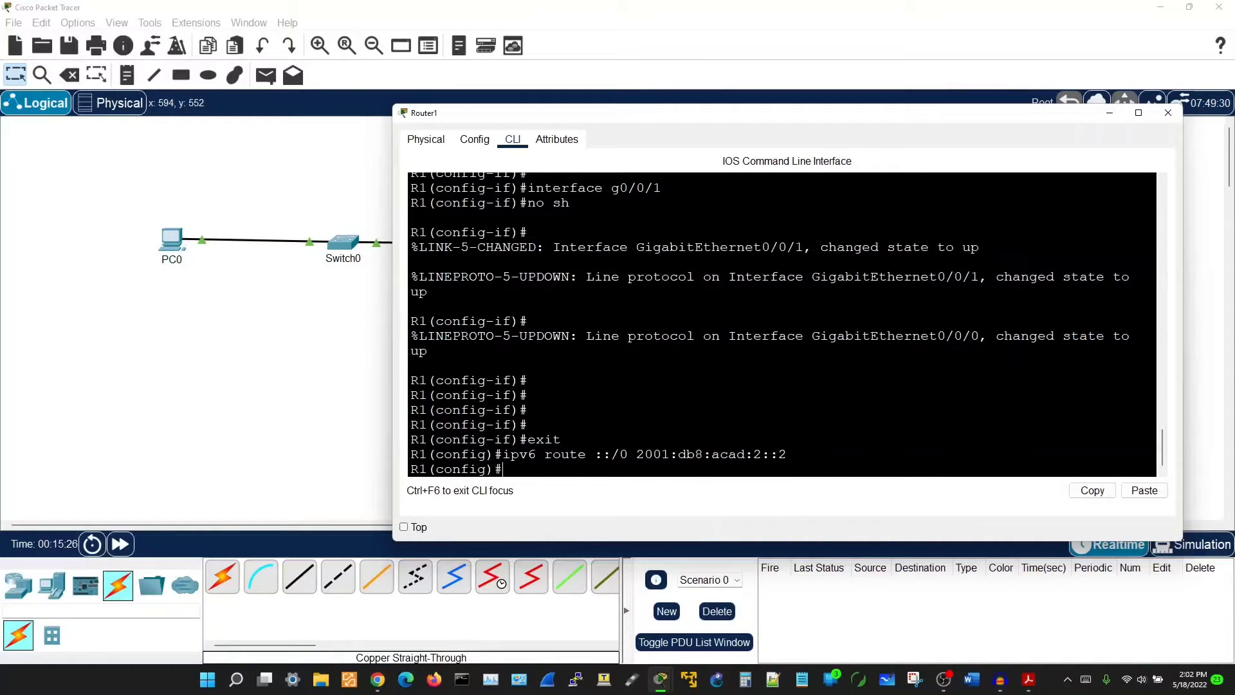
Ping the remote LAN address 2001:db8:acad:3::1 from R1's configuration mode and close the router's window.
{"action": "key", "text": "alt+Tab"}
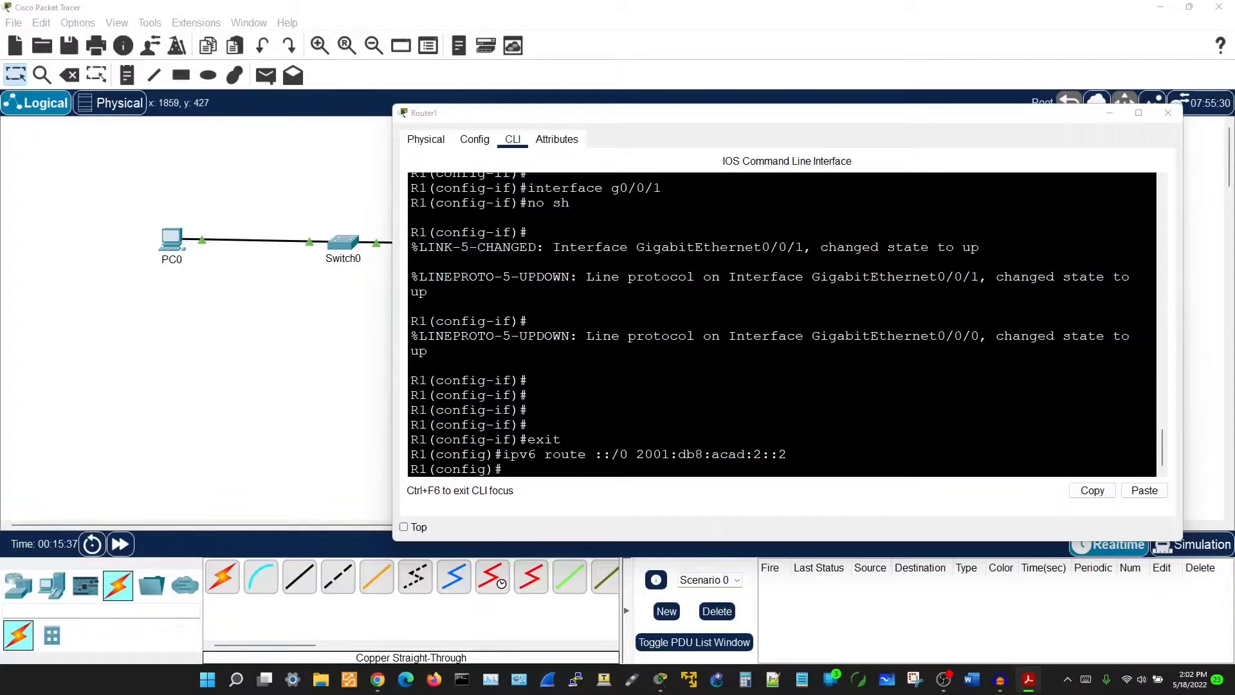
{"action": "key", "text": "alt+Tab"}
{"action": "type", "text": "do"}
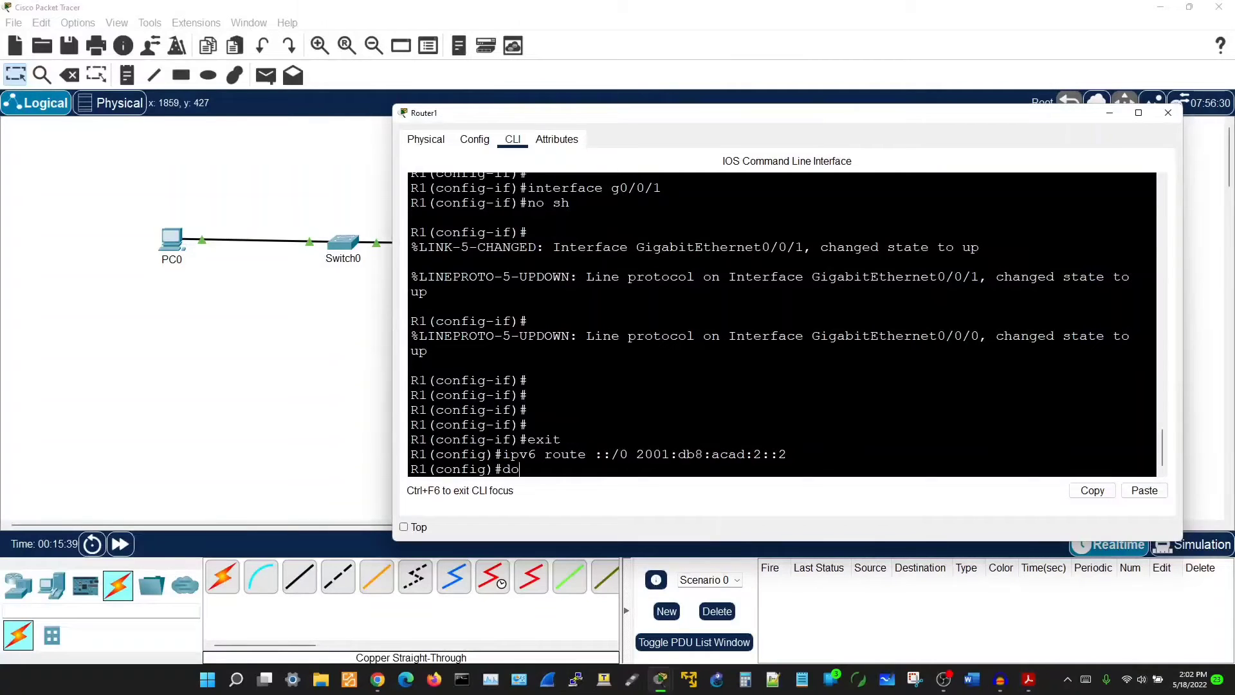
{"action": "type", "text": " ping 2001:db8:acad:3::1"}
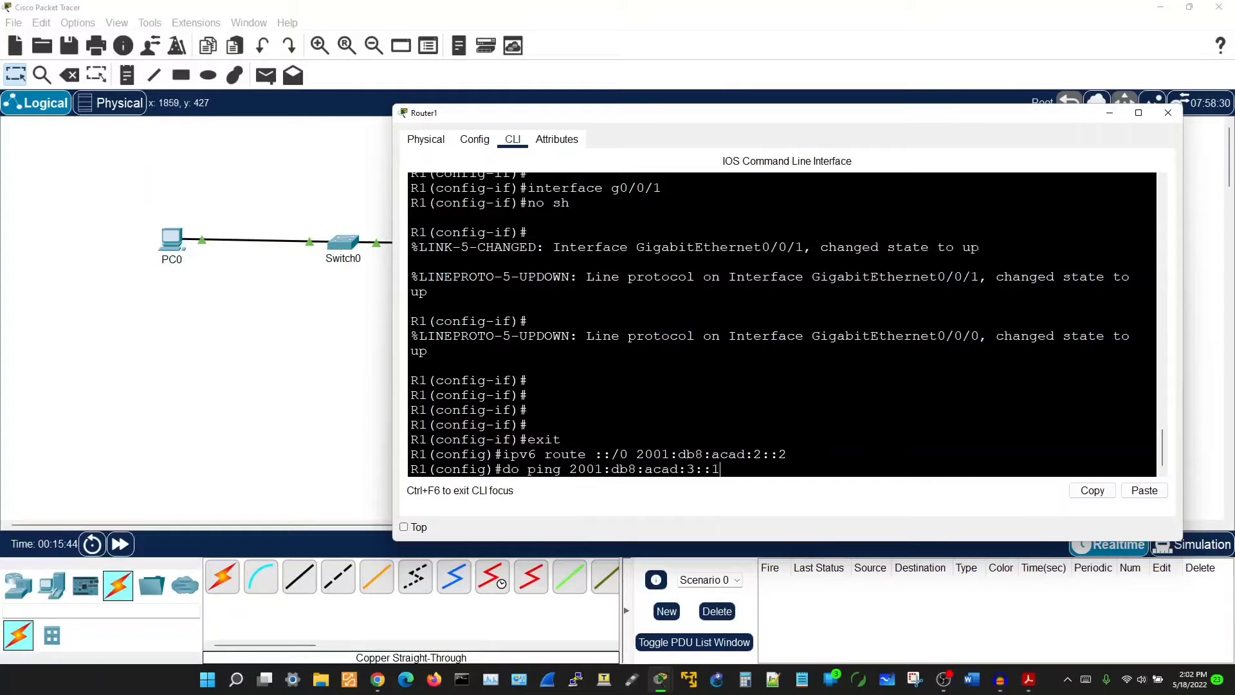
{"action": "key", "text": "ctrl+v"}
{"action": "key", "text": "Return"}
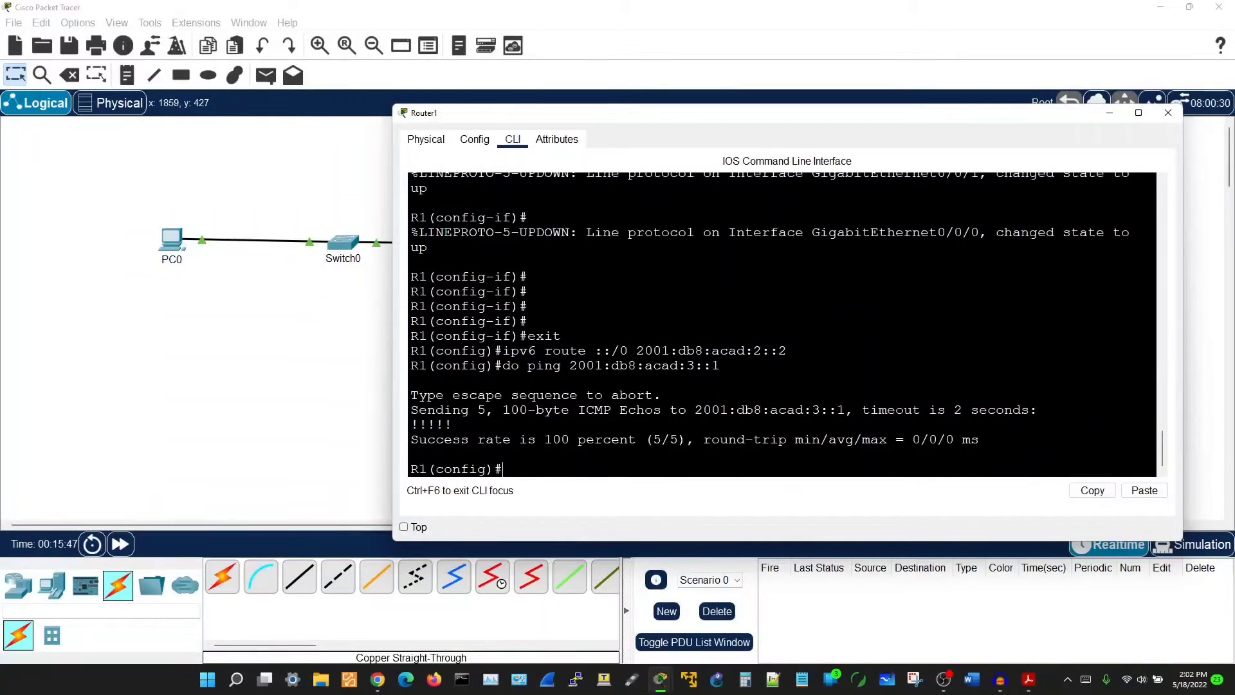
{"action": "key", "text": "alt+F4"}
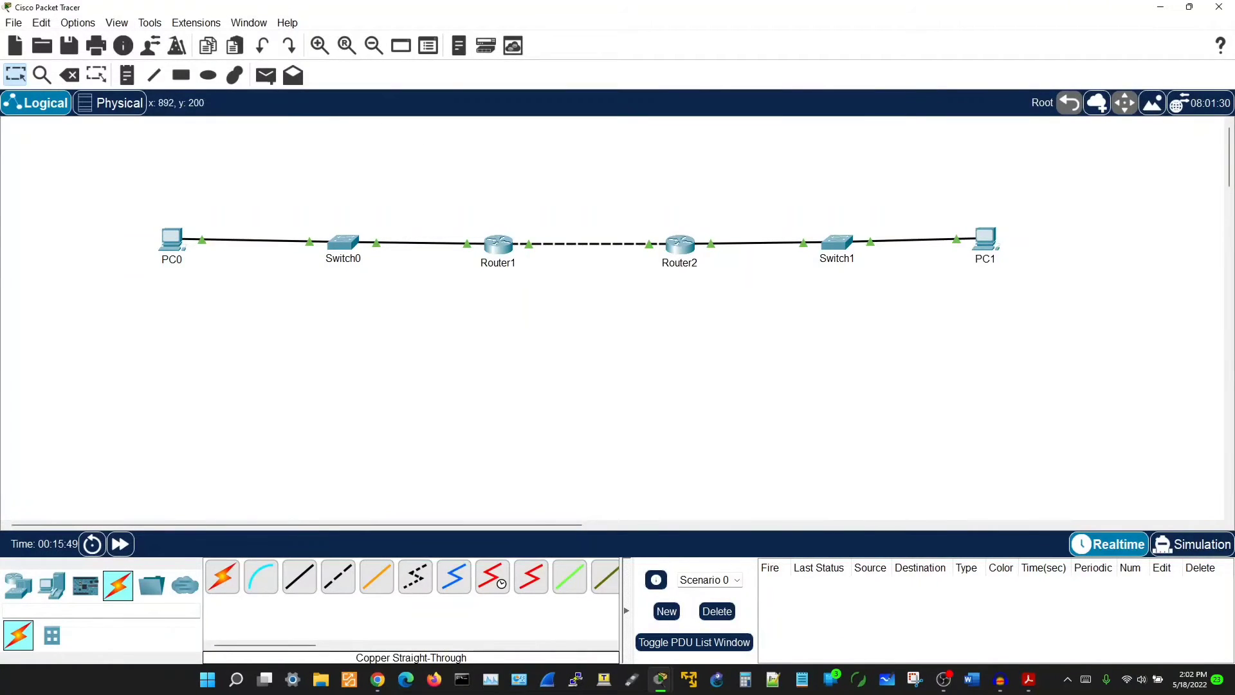
{"action": "left_click_drag", "start_coordinate": [485, 225], "coordinate": [695, 276]}
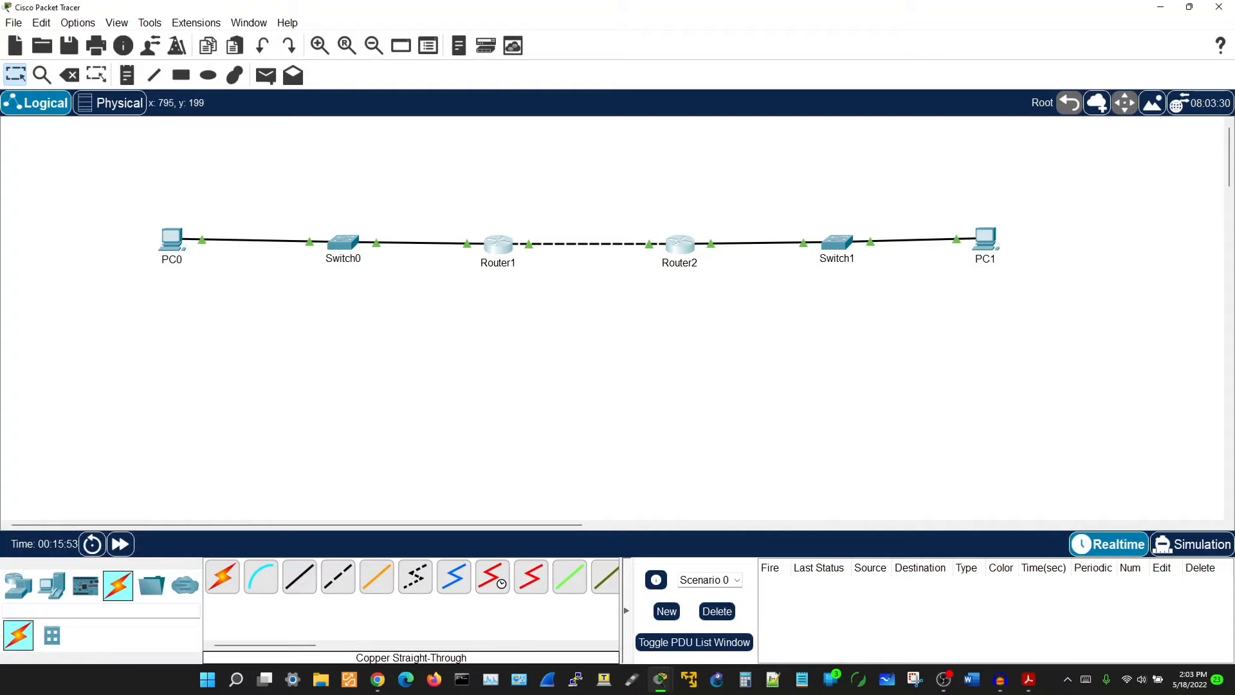
{"action": "left_click", "coordinate": [489, 243]}
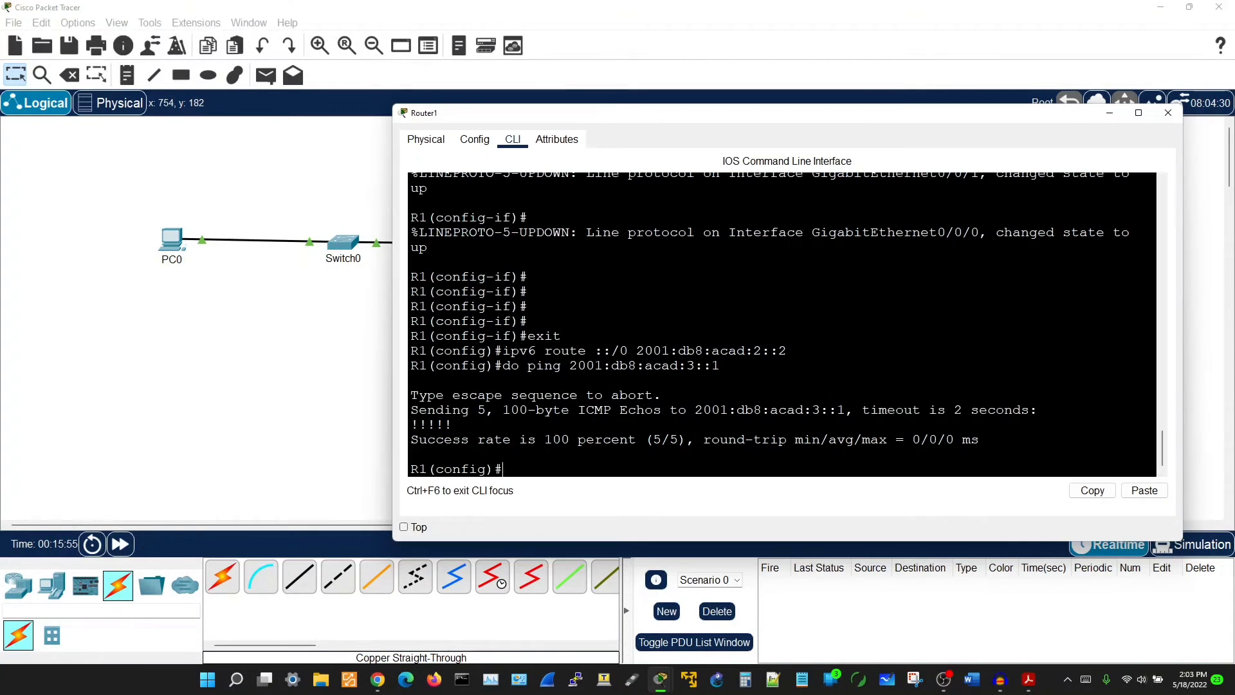
{"action": "key", "text": "alt+F4"}
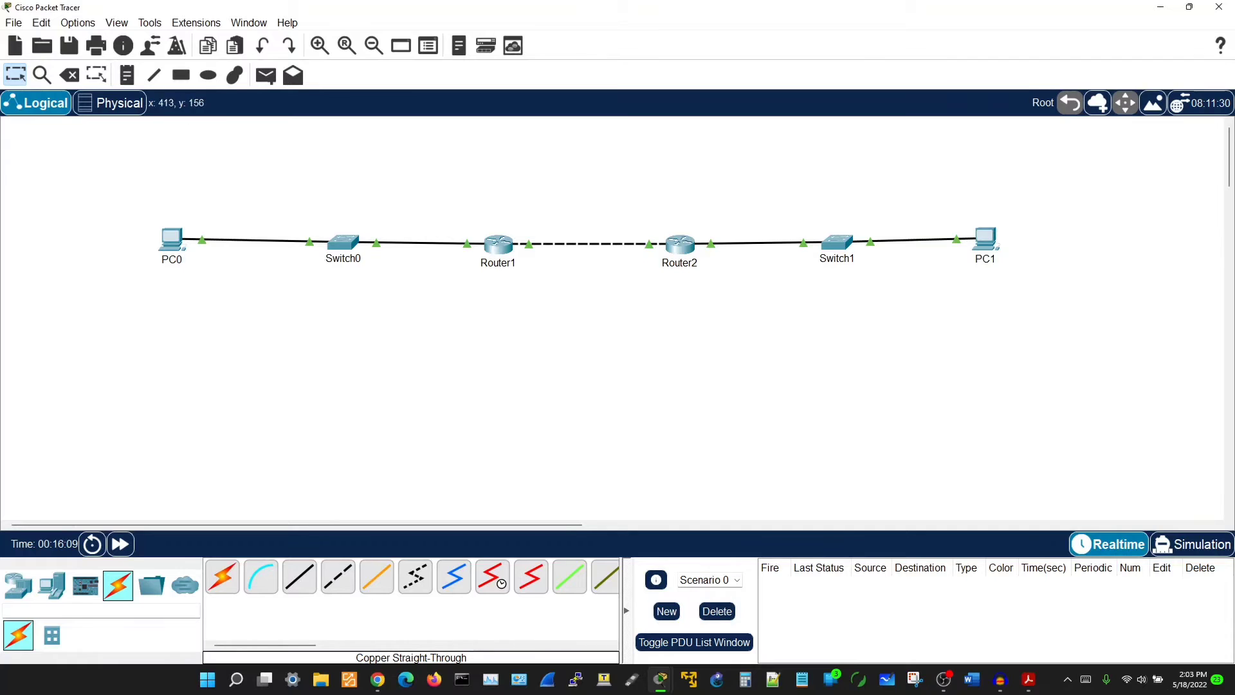
Set PC0's IPv6 configuration on FastEthernet0 to Automatic and close the PC's window.
{"action": "left_click", "coordinate": [172, 239]}
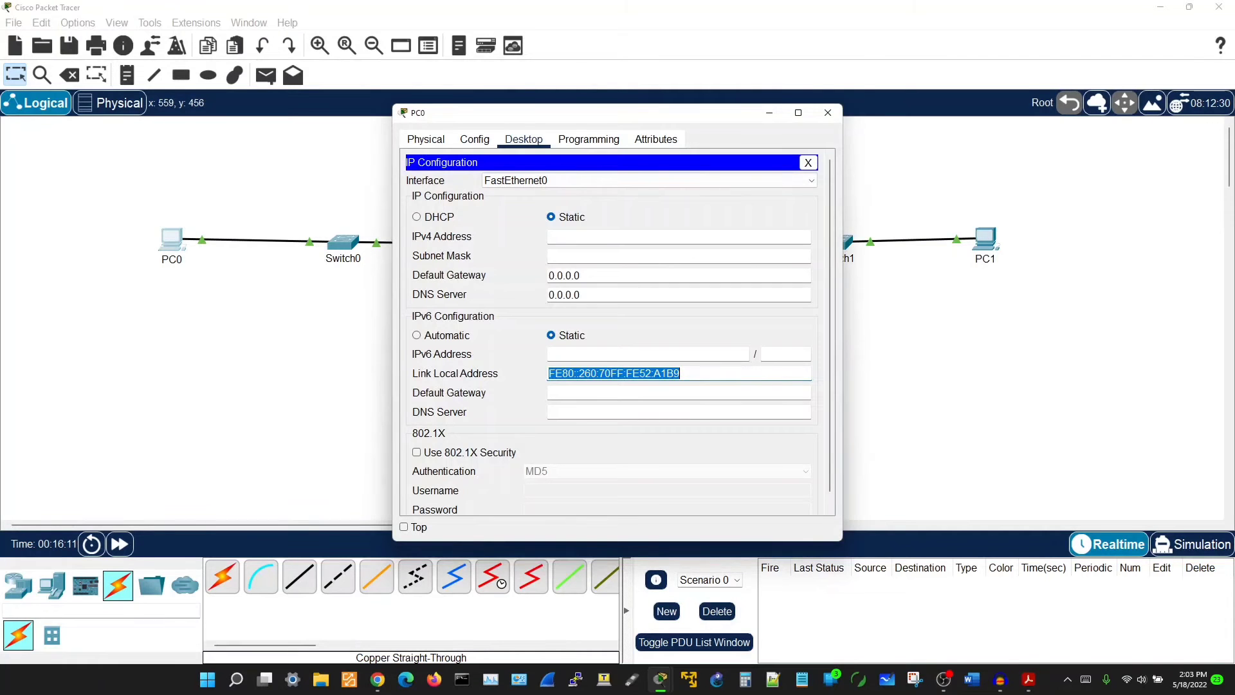
{"action": "key", "text": "alt+F4"}
{"action": "left_click", "coordinate": [172, 239]}
{"action": "left_click_drag", "start_coordinate": [842, 345], "coordinate": [1048, 345]}
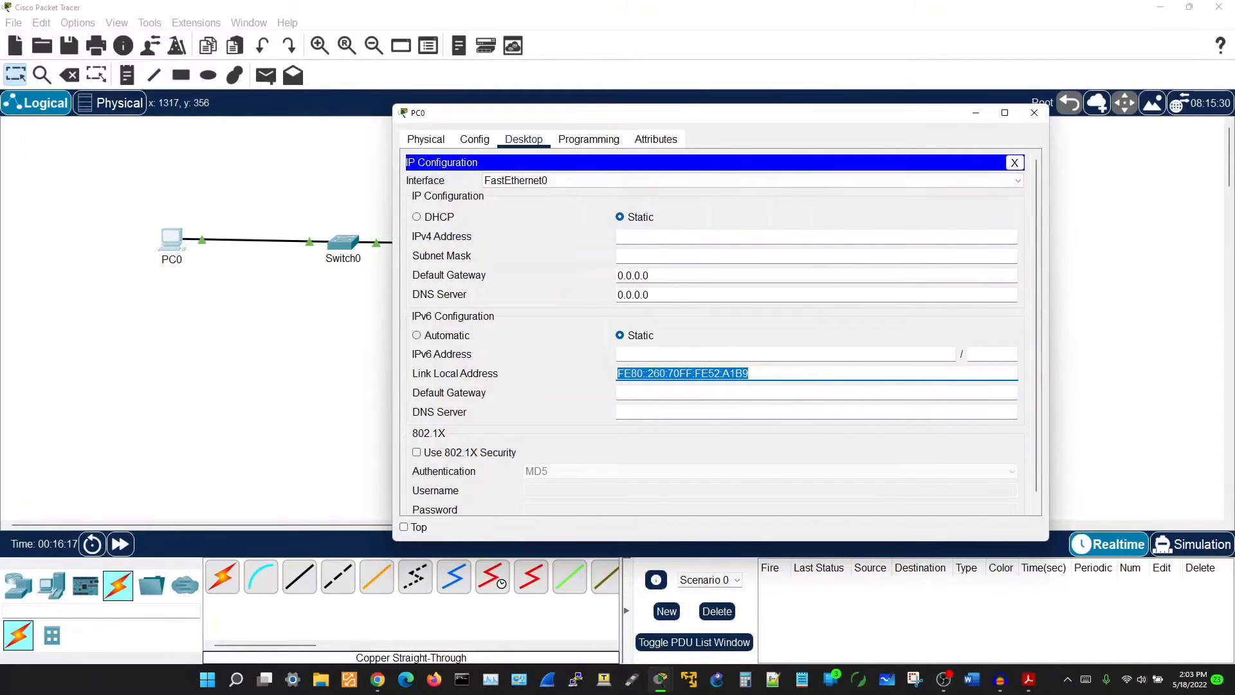
{"action": "left_click", "coordinate": [417, 335]}
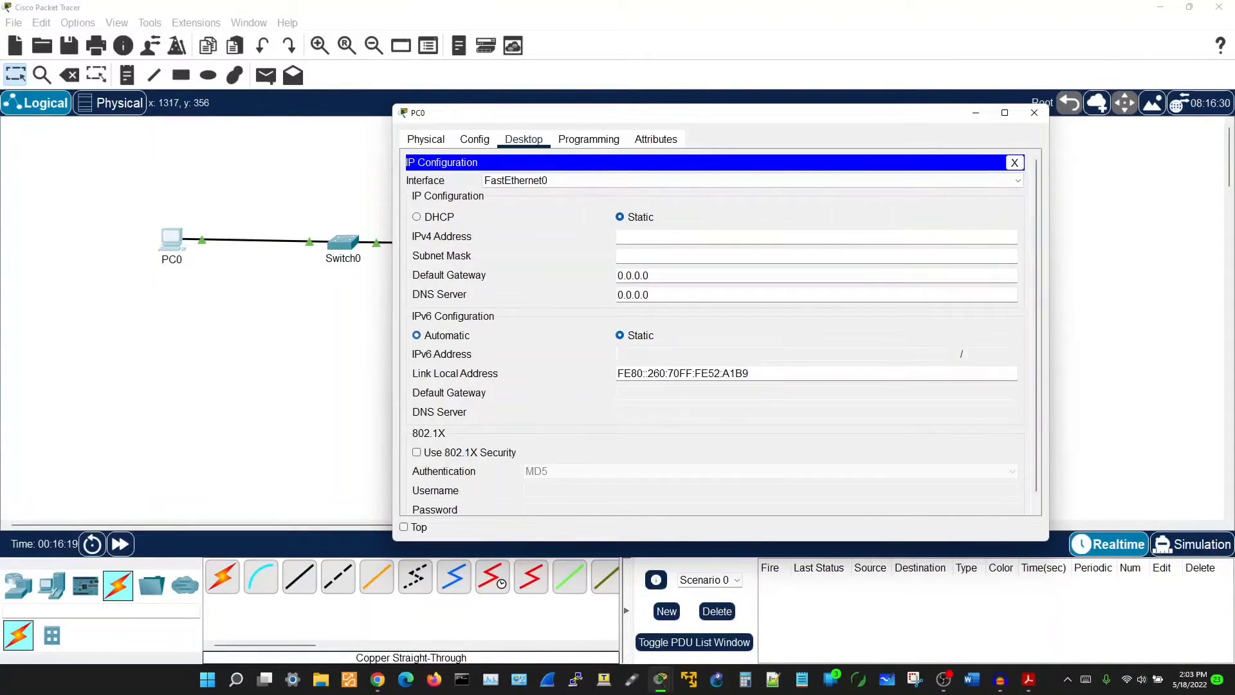
{"action": "key", "text": "alt+F4"}
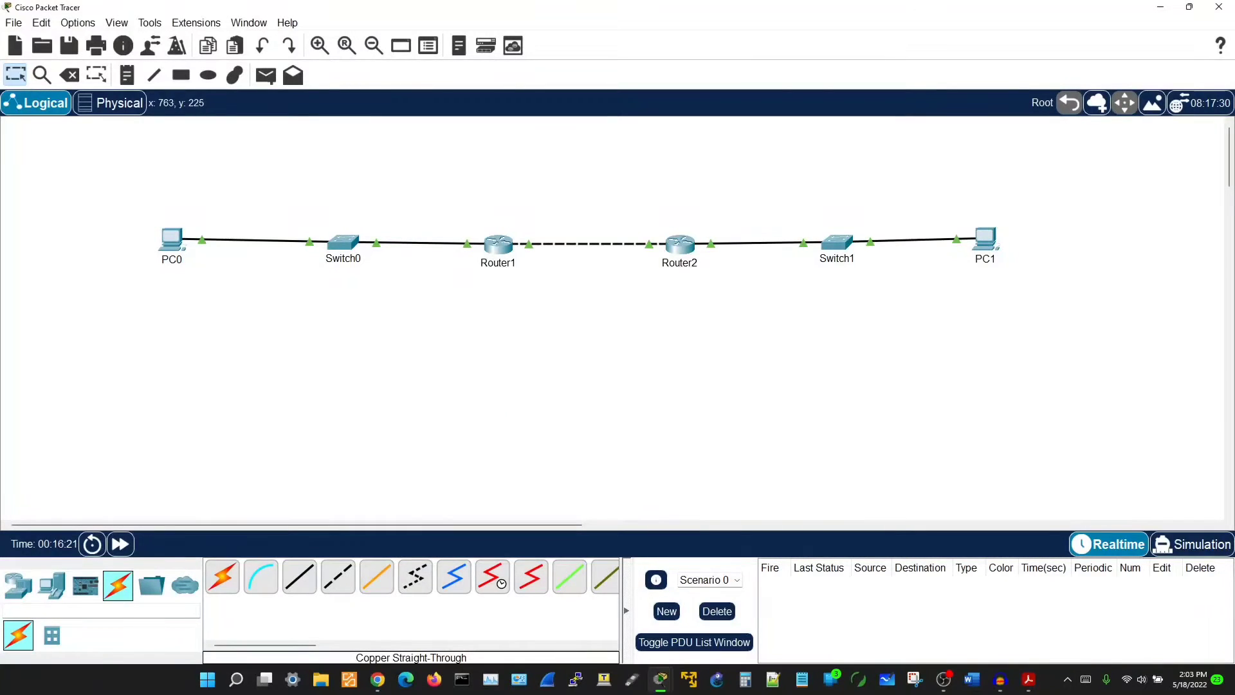
{"action": "left_click", "coordinate": [172, 239]}
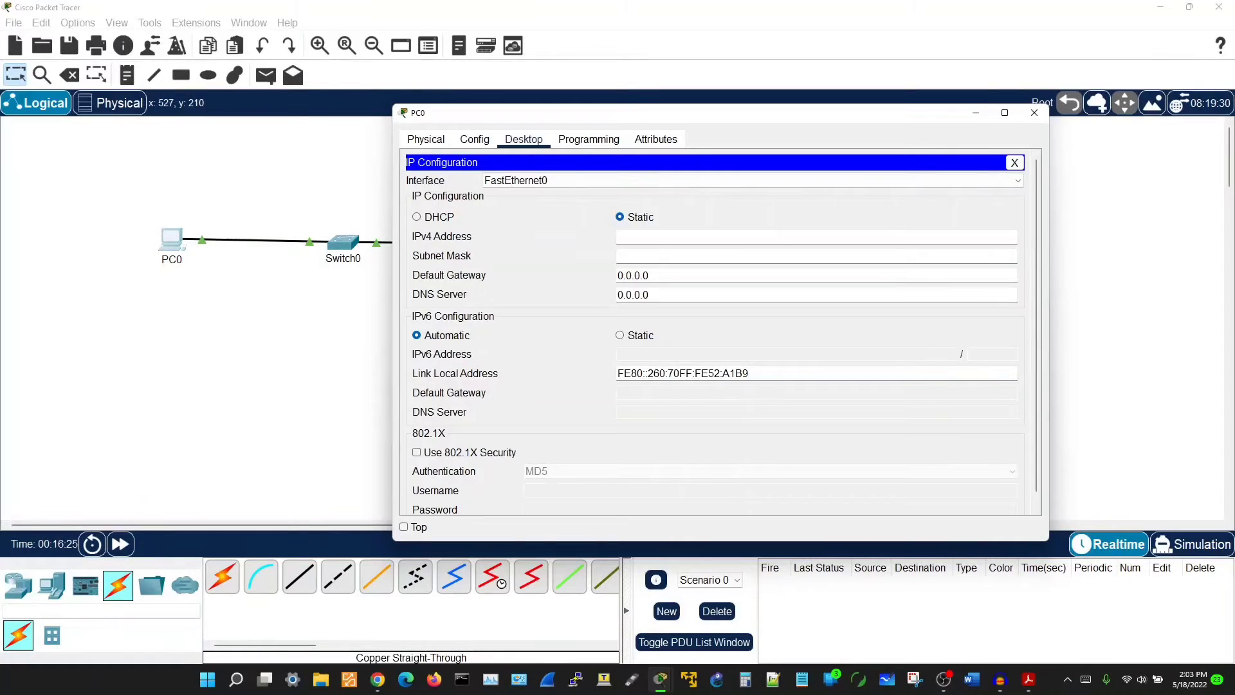
{"action": "key", "text": "alt+F4"}
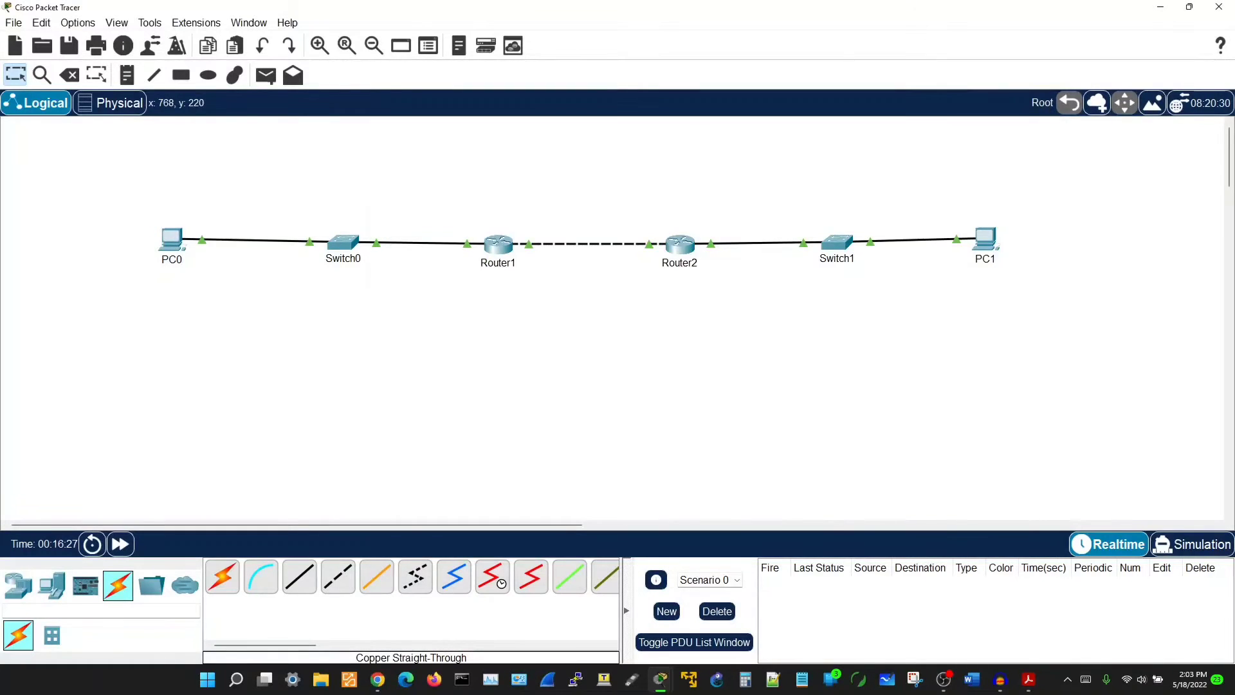
{"action": "left_click", "coordinate": [498, 246]}
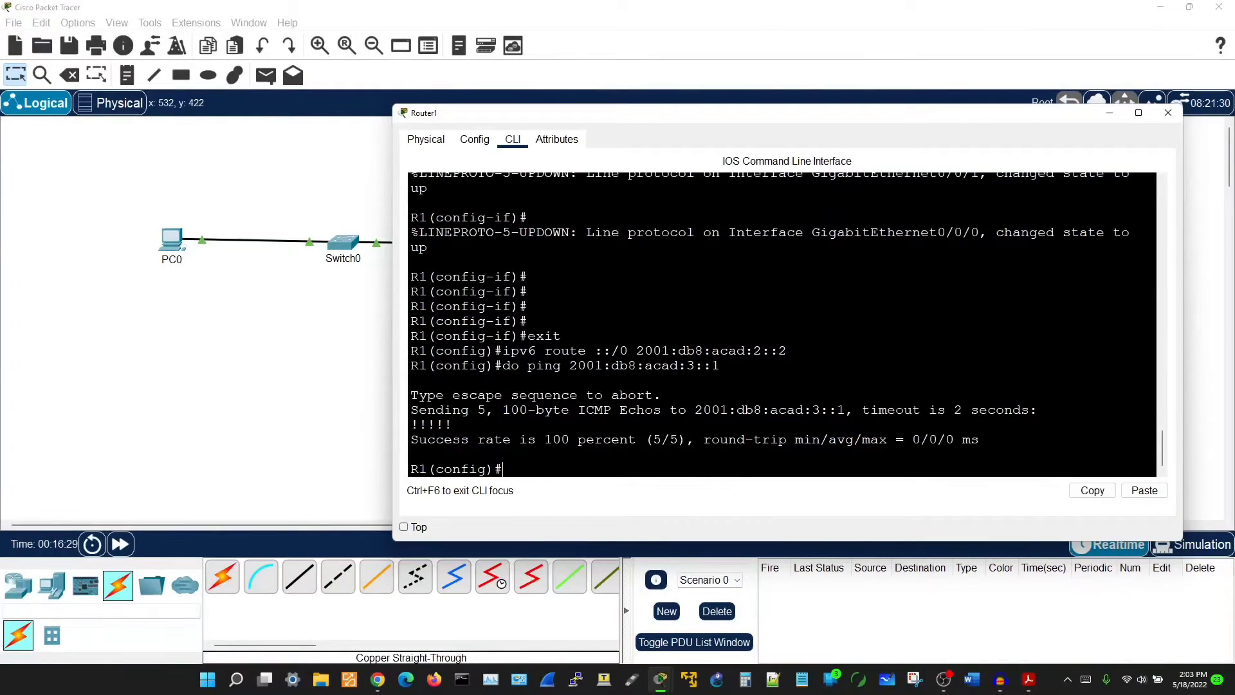
{"action": "key", "text": "alt+F4"}
Ping the router's link-local address fe80::1 from PC0's command prompt.
{"action": "left_click", "coordinate": [172, 239]}
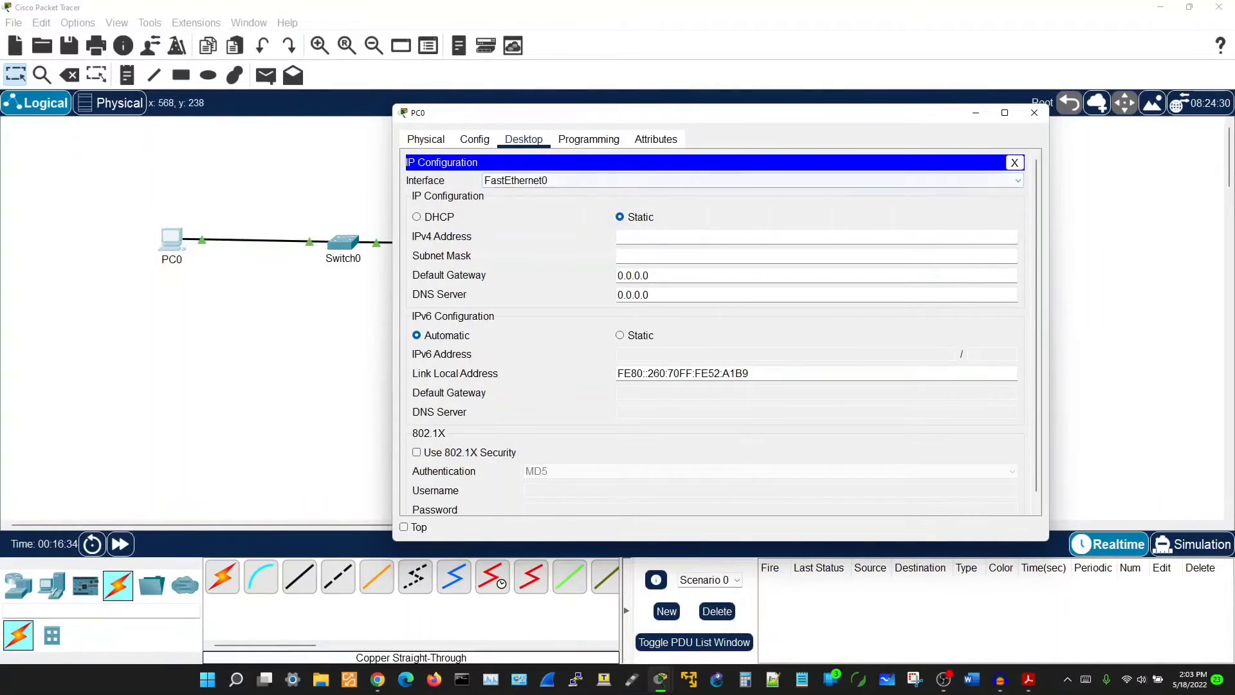
{"action": "key", "text": "Escape"}
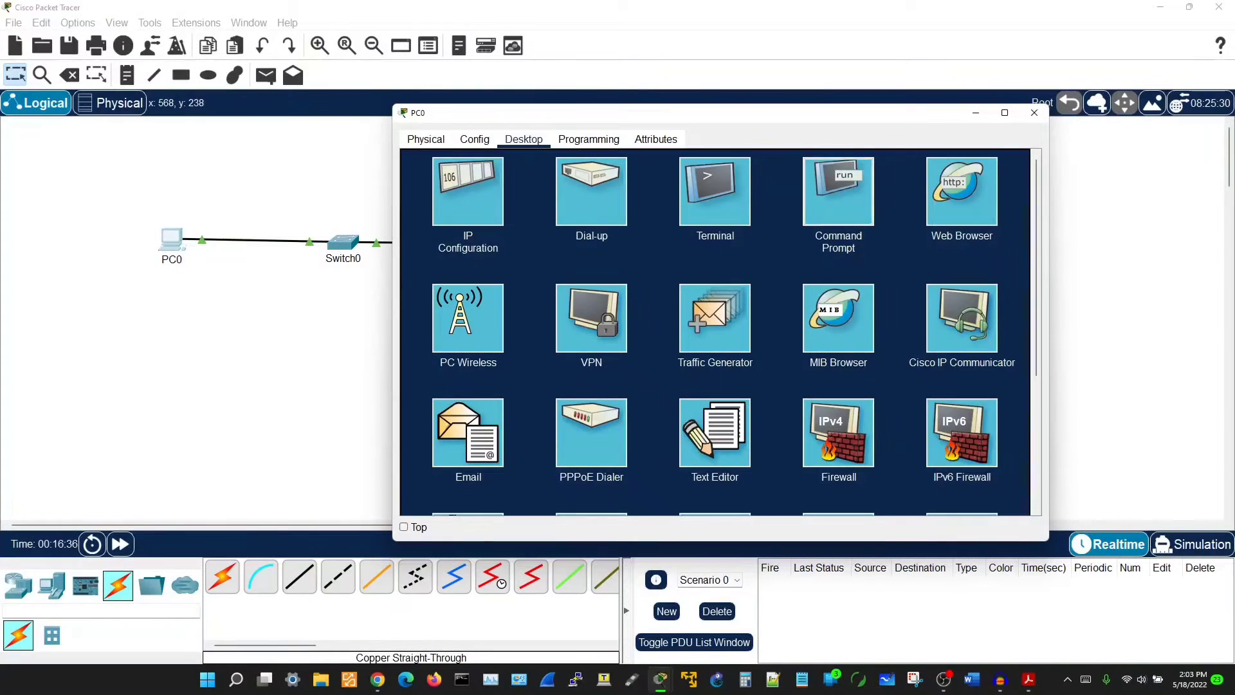
{"action": "left_click", "coordinate": [838, 191]}
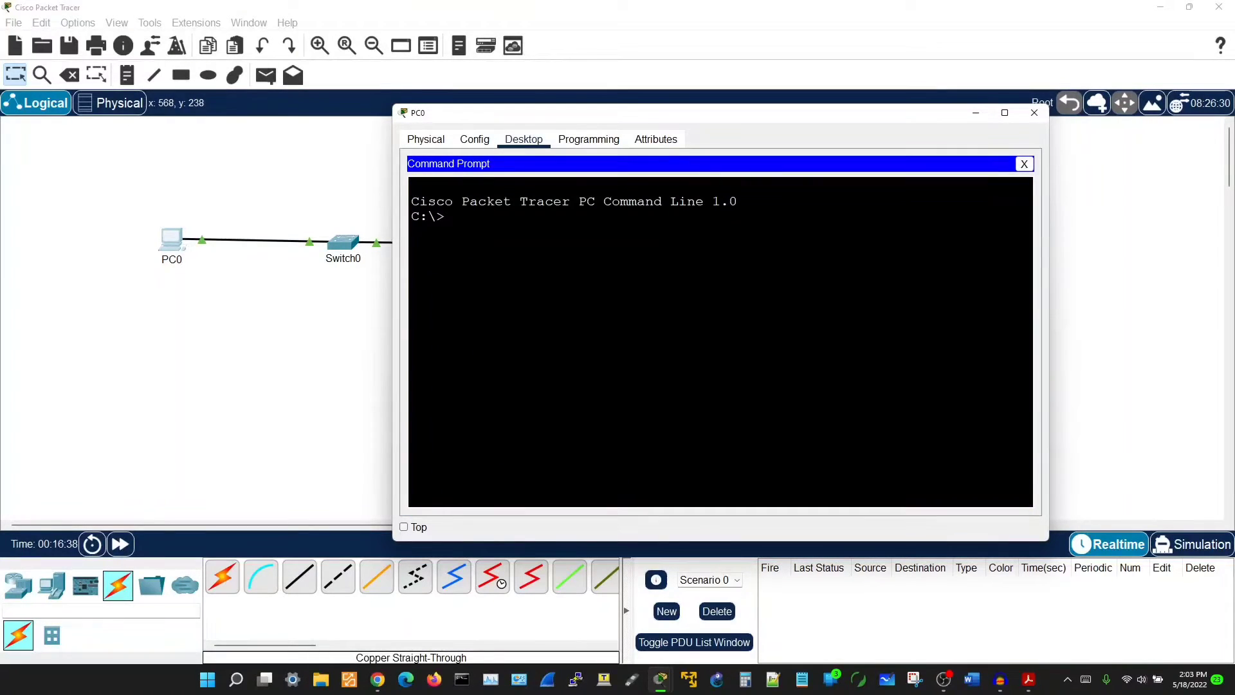
{"action": "type", "text": "ping fe80"}
{"action": "type", "text": "::1"}
{"action": "key", "text": "Return"}
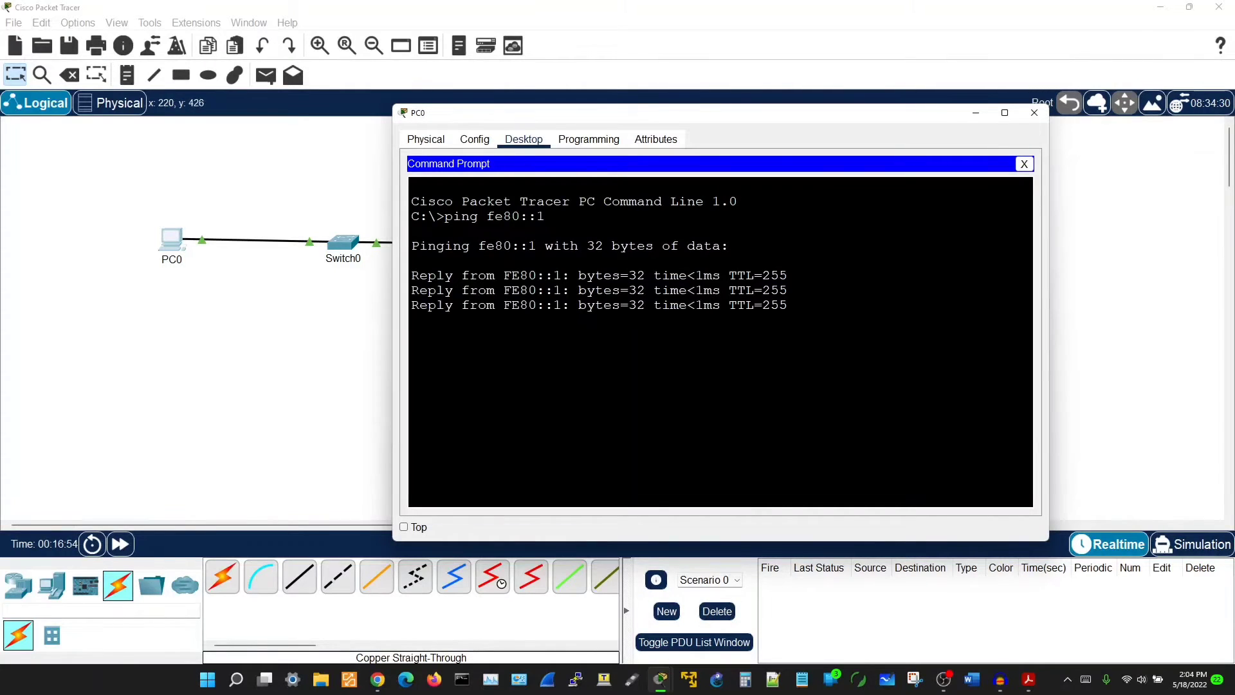
{"action": "key", "text": "alt+F4"}
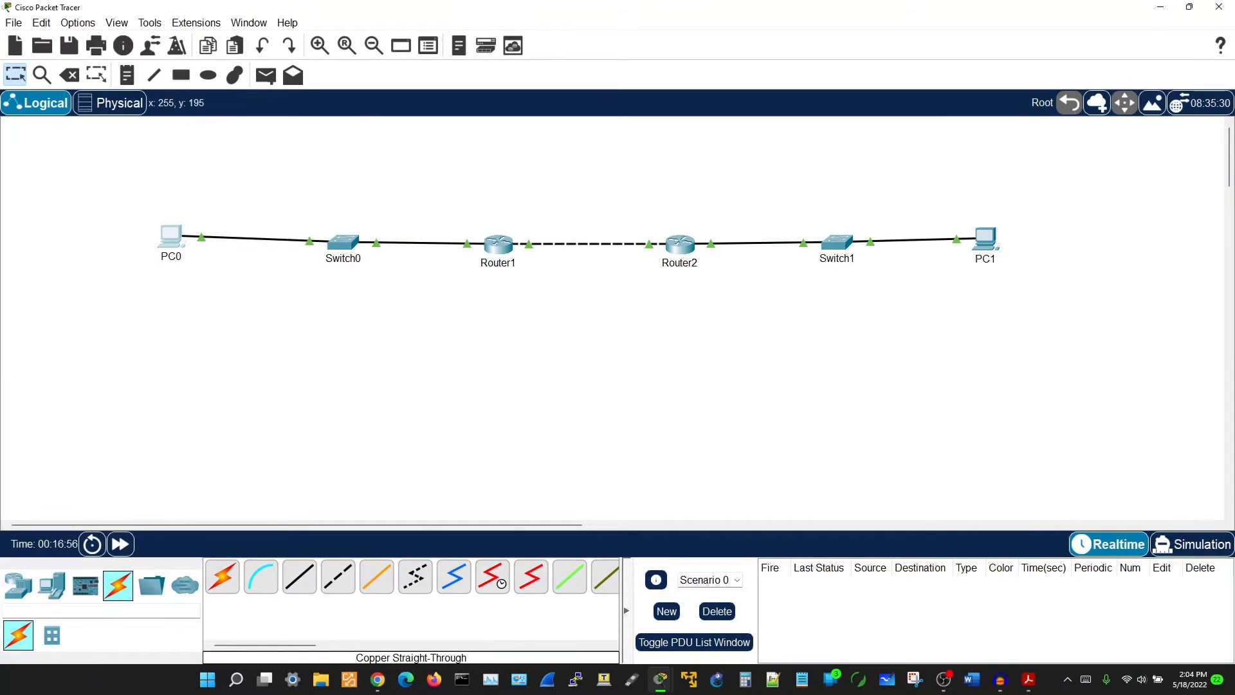
Switch PC0's IPv6 configuration on FastEthernet0 to Static and back to Automatic to repeat the address request.
{"action": "key", "text": "alt+Tab"}
{"action": "left_click", "coordinate": [1024, 163]}
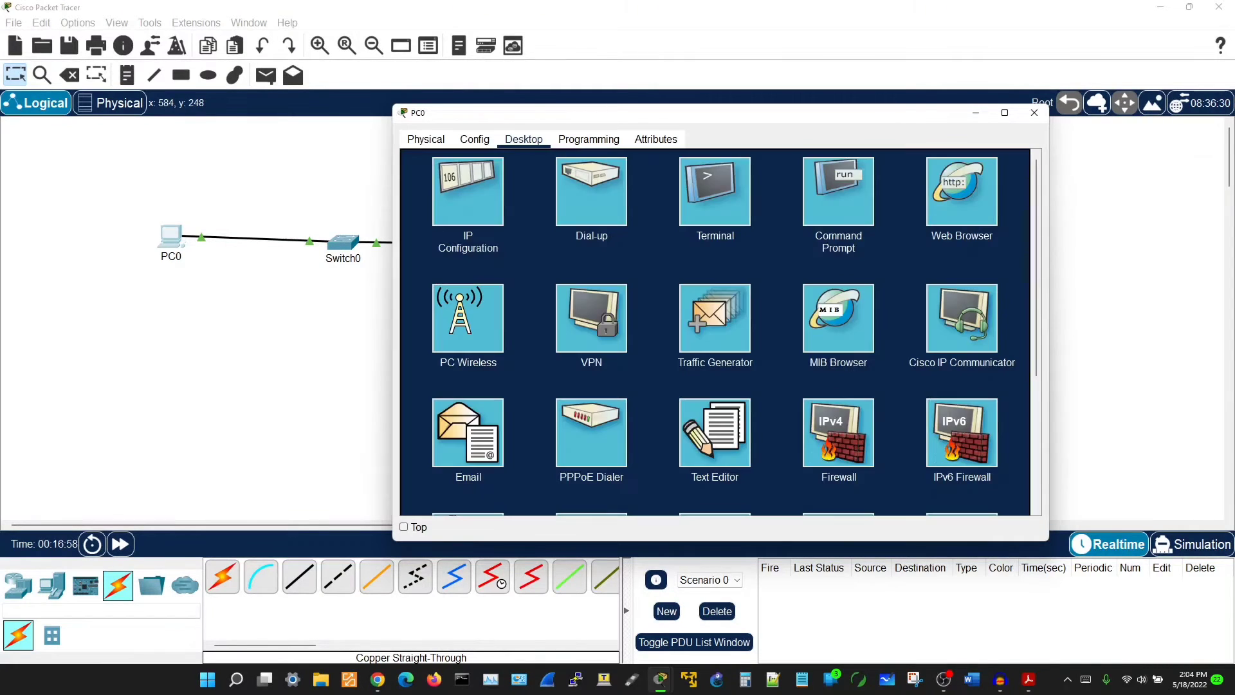
{"action": "left_click", "coordinate": [467, 191]}
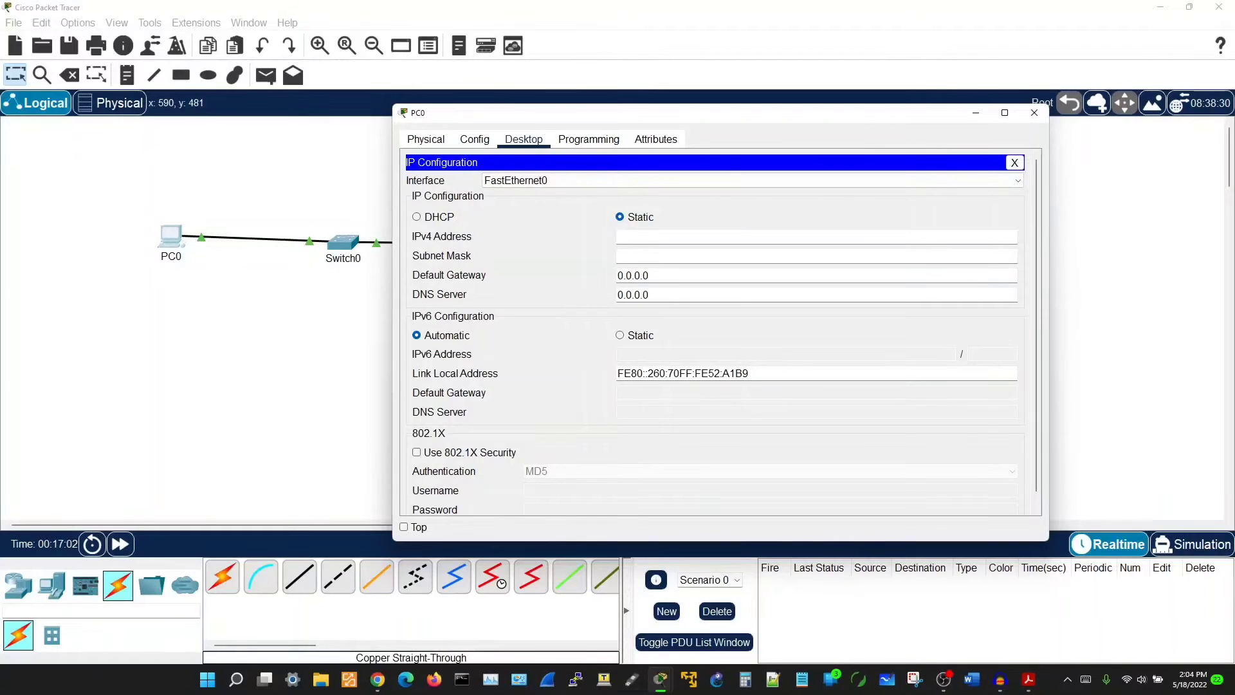
{"action": "left_click", "coordinate": [620, 335]}
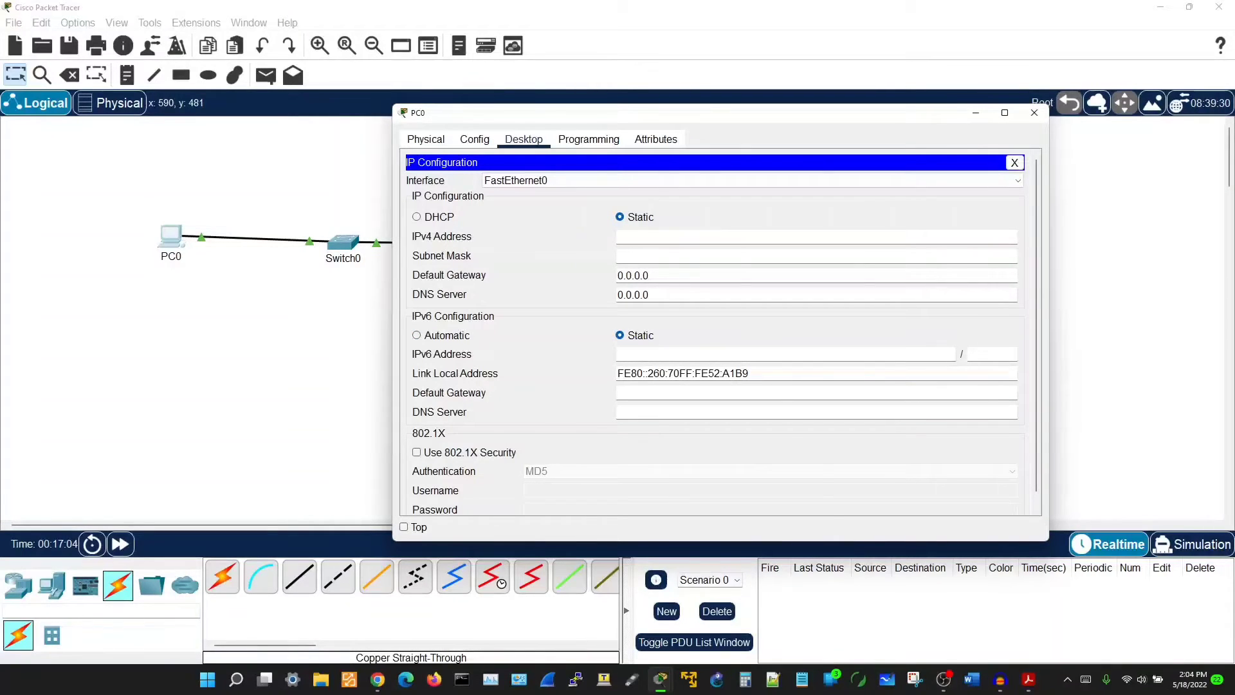
{"action": "left_click", "coordinate": [417, 336]}
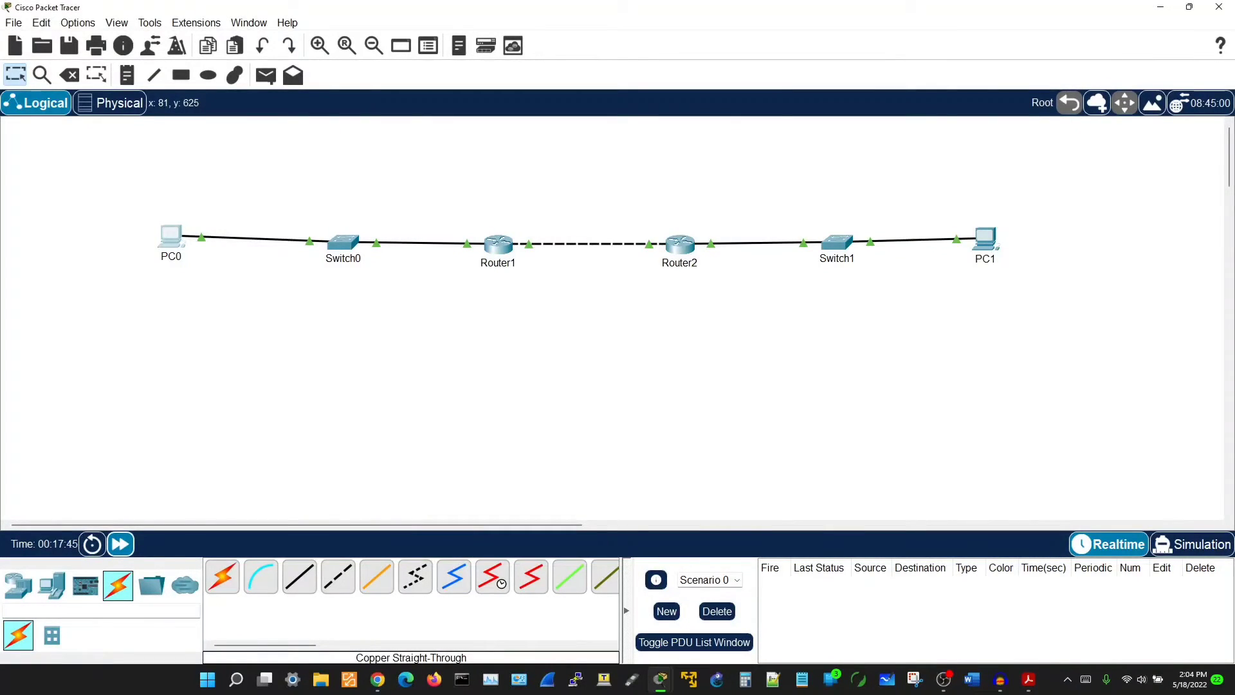
Fast-forward the simulation time three times and check the IPv6 request status in PC0's IP configuration.
{"action": "left_click", "coordinate": [120, 543]}
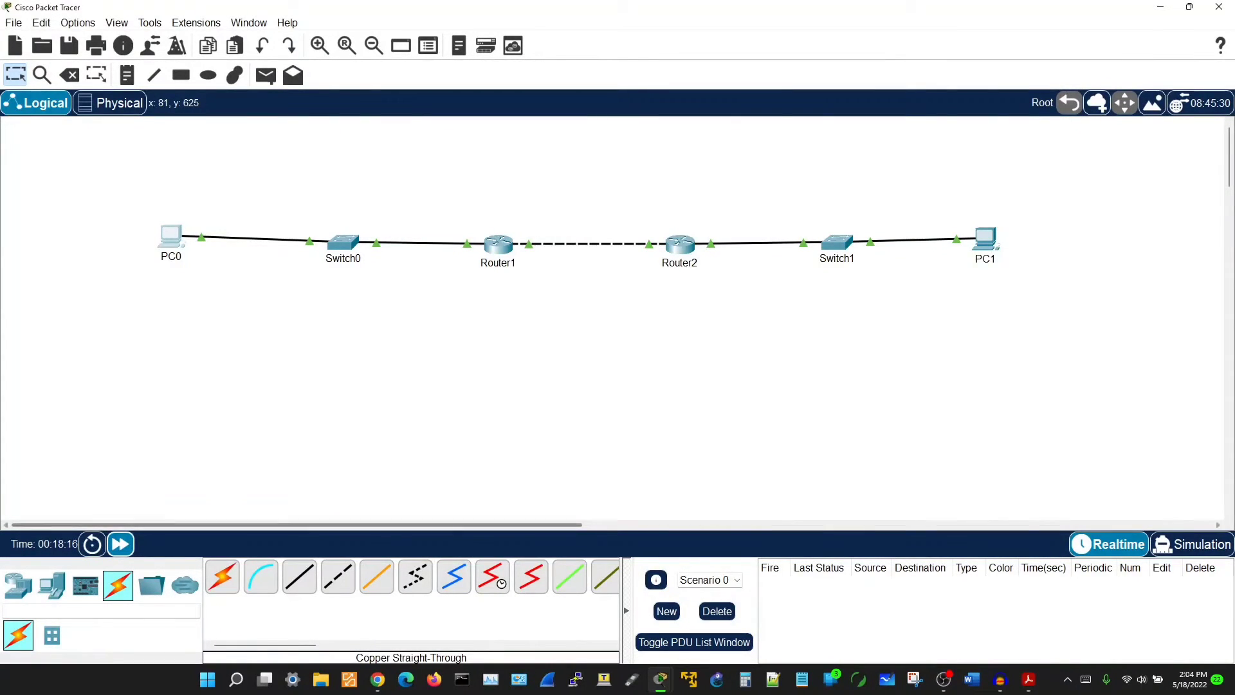
{"action": "left_click", "coordinate": [120, 543]}
{"action": "left_click", "coordinate": [120, 543]}
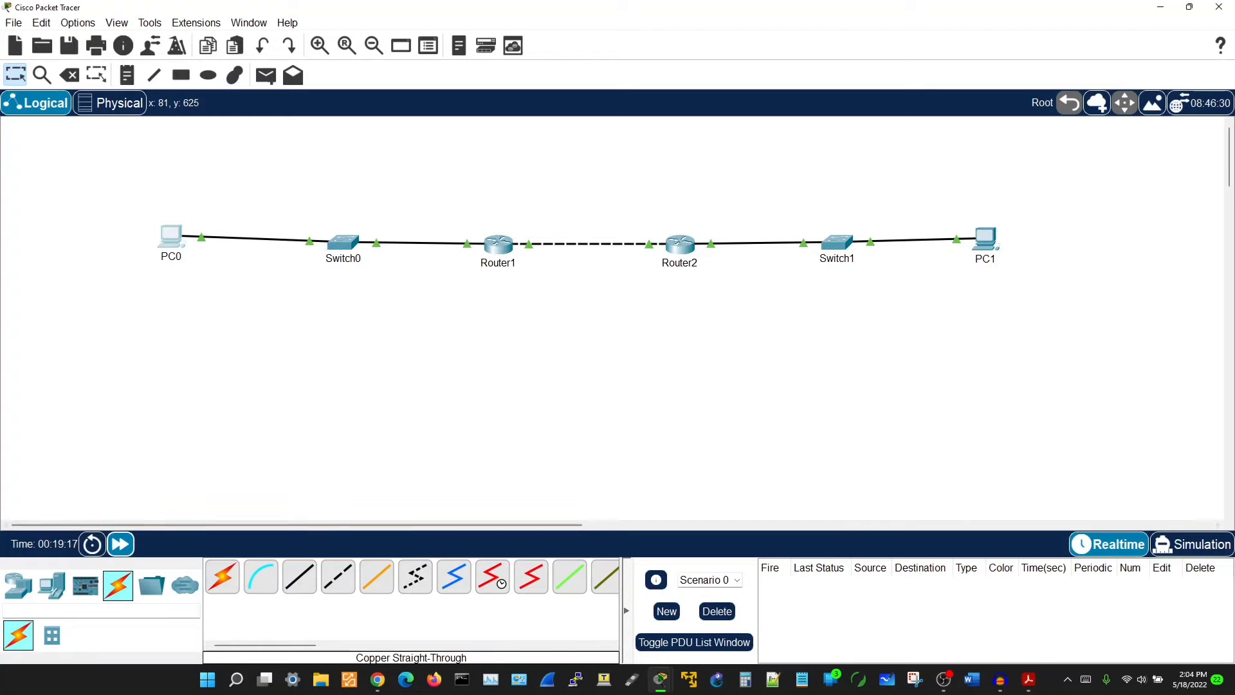
{"action": "left_click", "coordinate": [170, 237]}
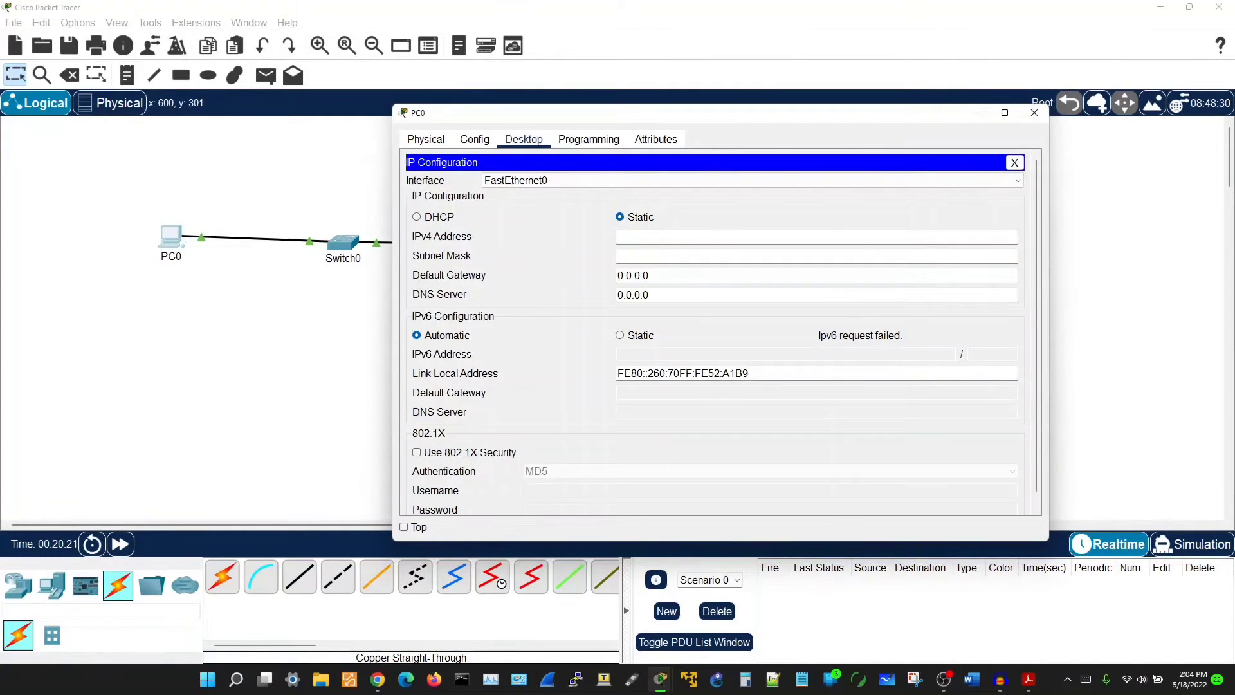
{"action": "left_click", "coordinate": [290, 276]}
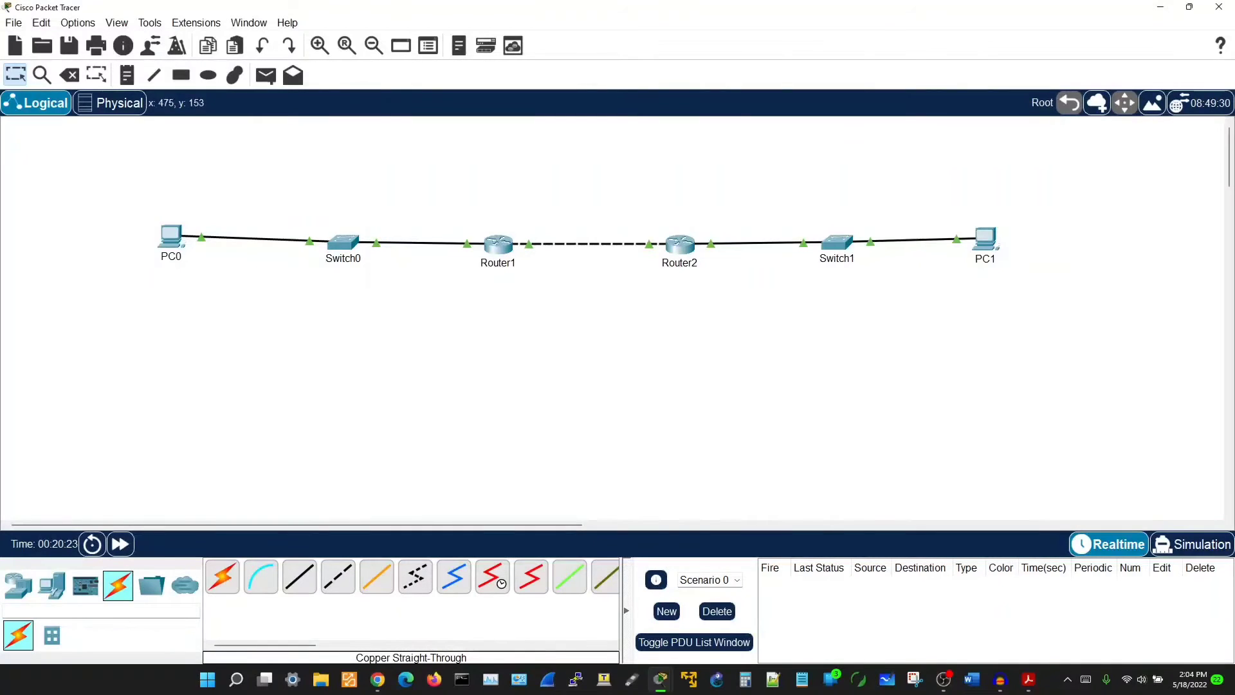
Run ipv6config at PC0's command prompt, widen the window and highlight FastEthernet0's link-local IPv6 address.
{"action": "left_click", "coordinate": [171, 238]}
{"action": "left_click", "coordinate": [1016, 162]}
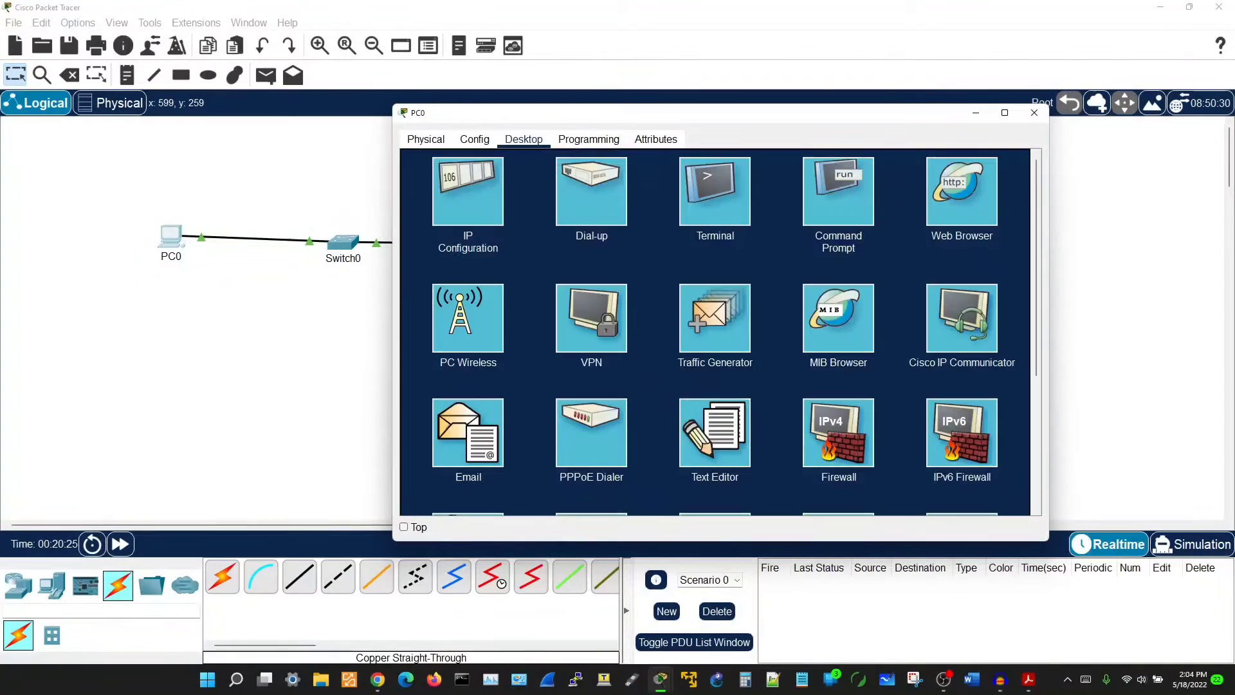
{"action": "left_click", "coordinate": [838, 192]}
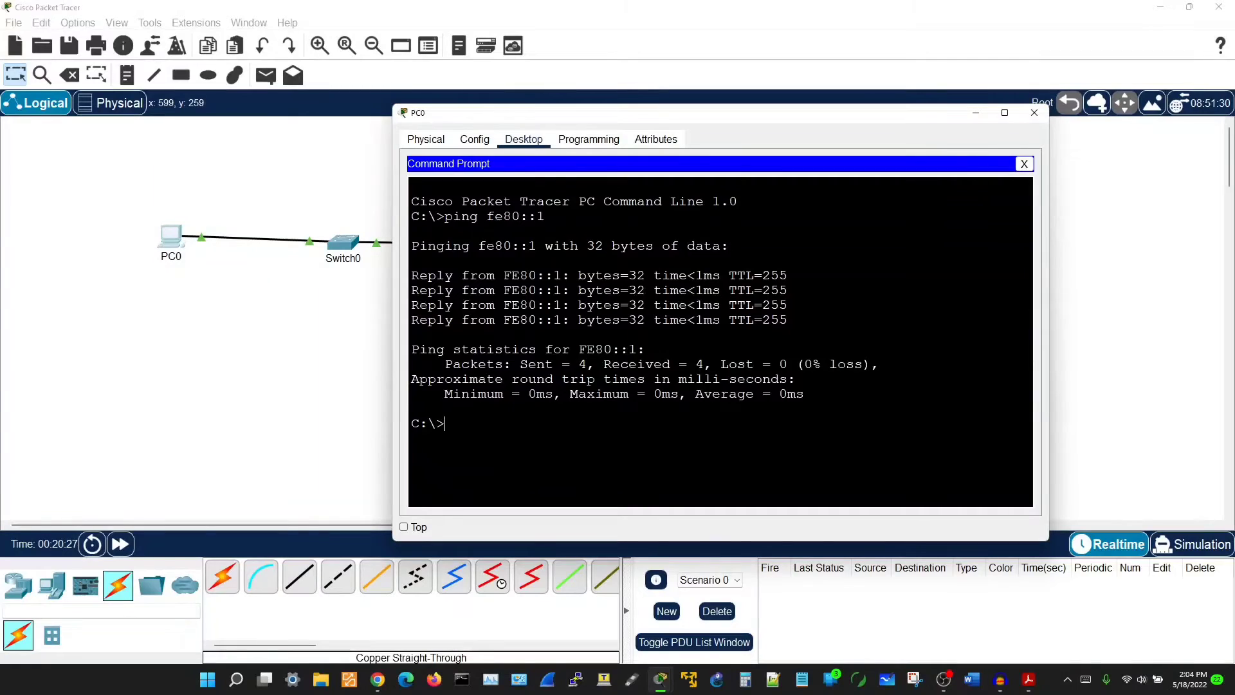
{"action": "type", "text": "ipv6config"}
{"action": "key", "text": "Return"}
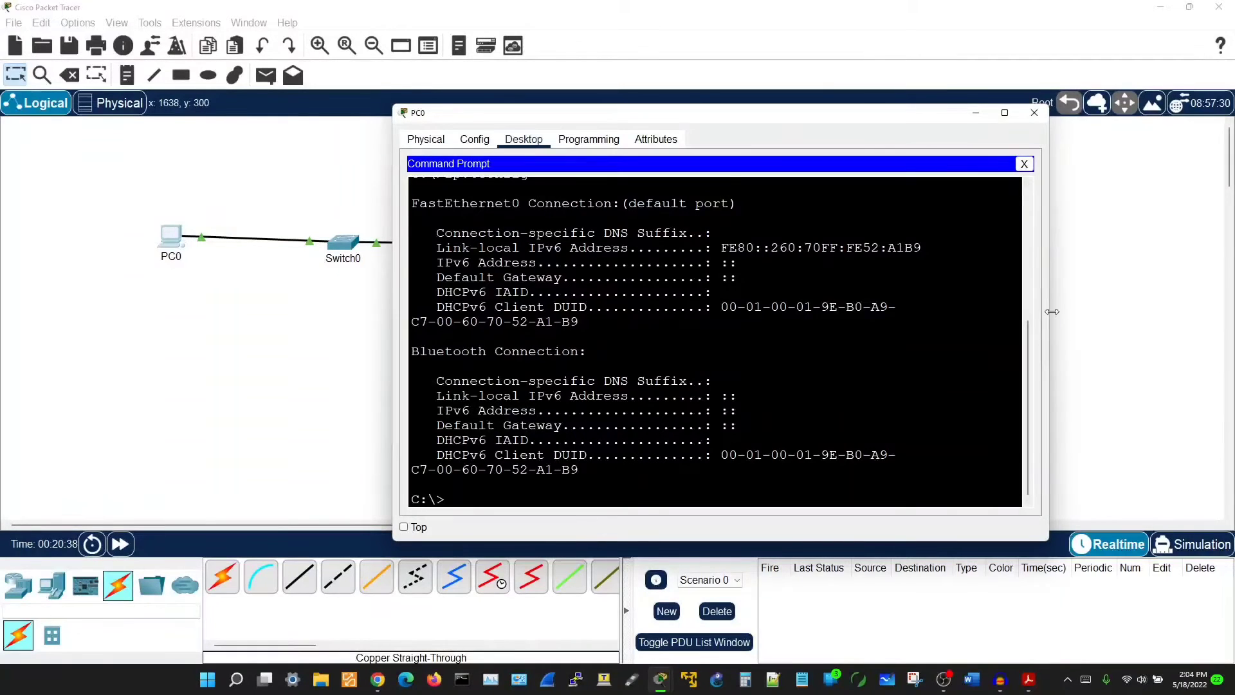
{"action": "left_click_drag", "start_coordinate": [1049, 311], "coordinate": [1178, 311]}
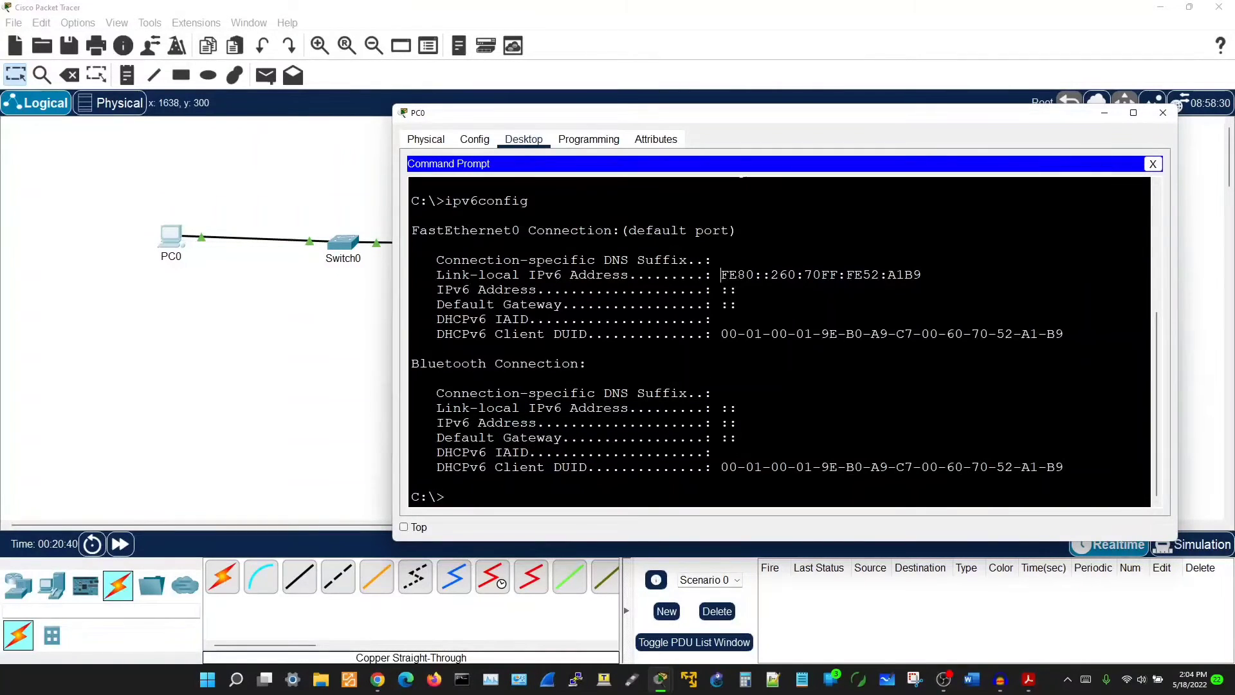
{"action": "left_click_drag", "start_coordinate": [721, 274], "coordinate": [922, 274]}
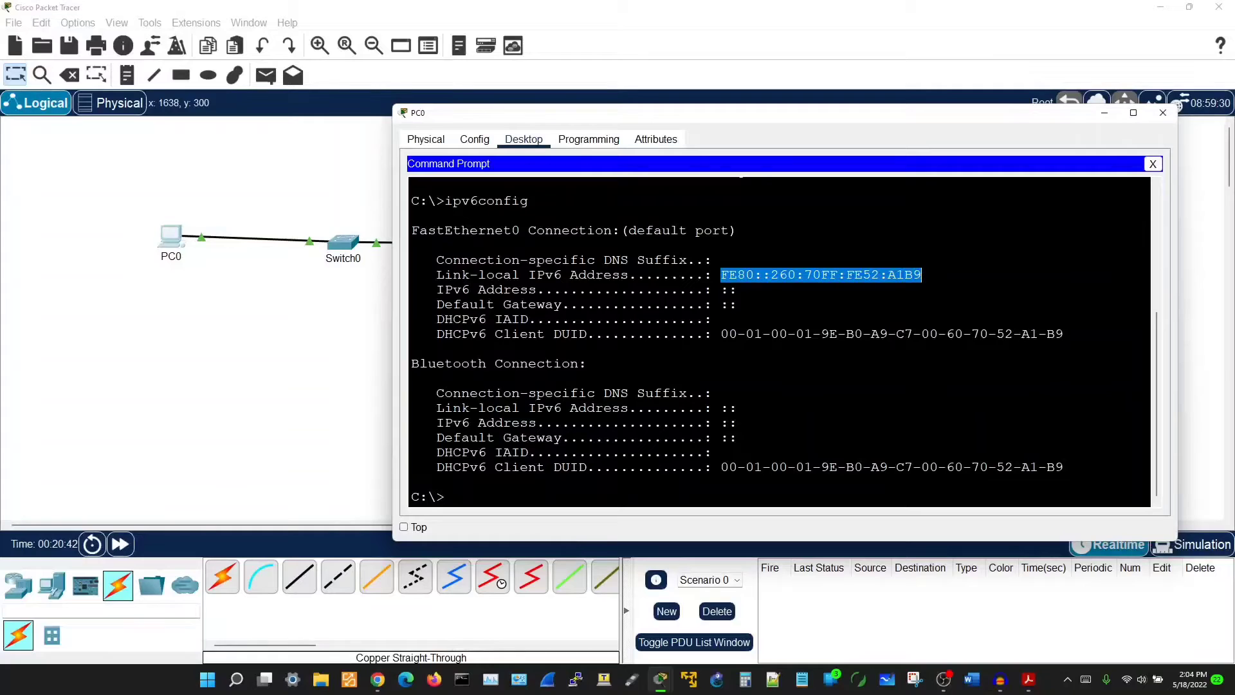
{"action": "left_click", "coordinate": [343, 383]}
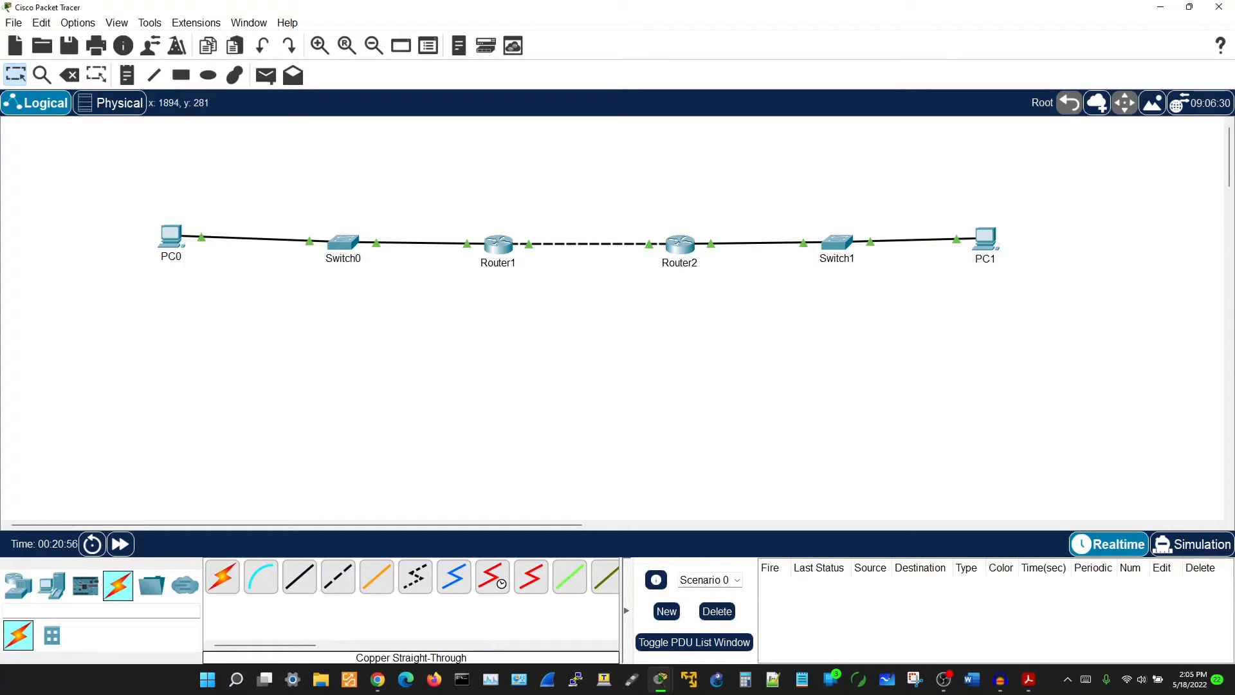
Enable IPv6 routing on Router1 with the global command ipv6 unicast-routing.
{"action": "key", "text": "alt+Tab"}
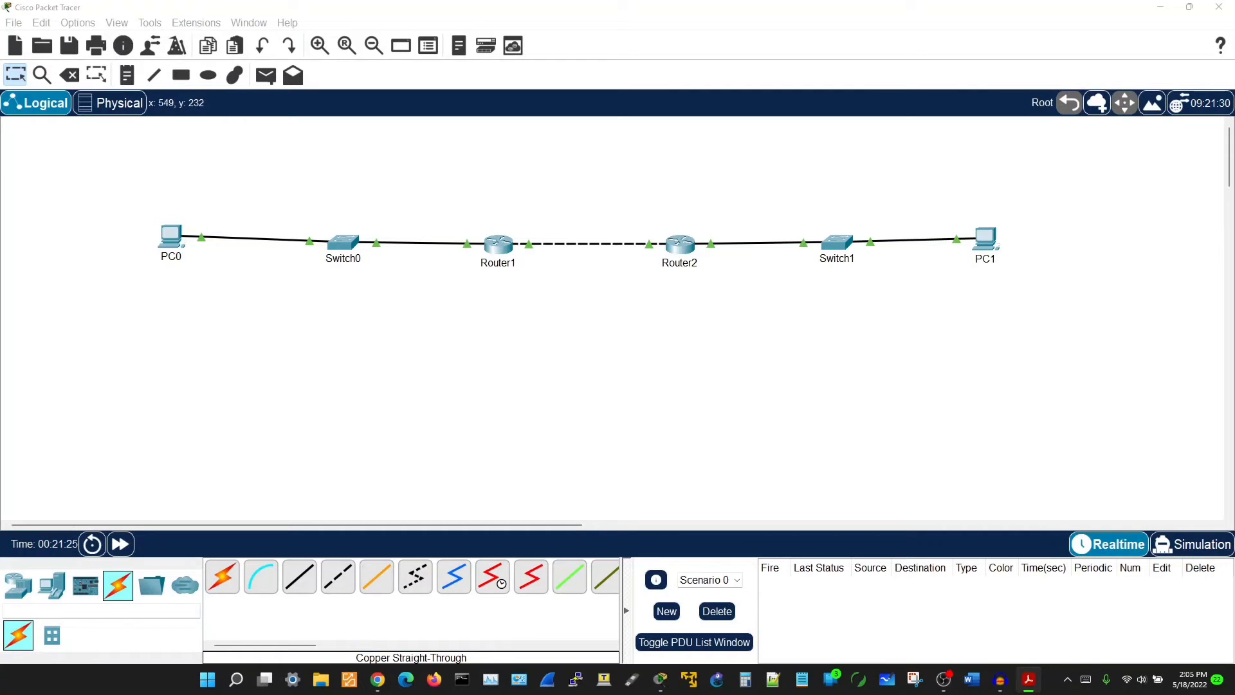
{"action": "left_click", "coordinate": [496, 243]}
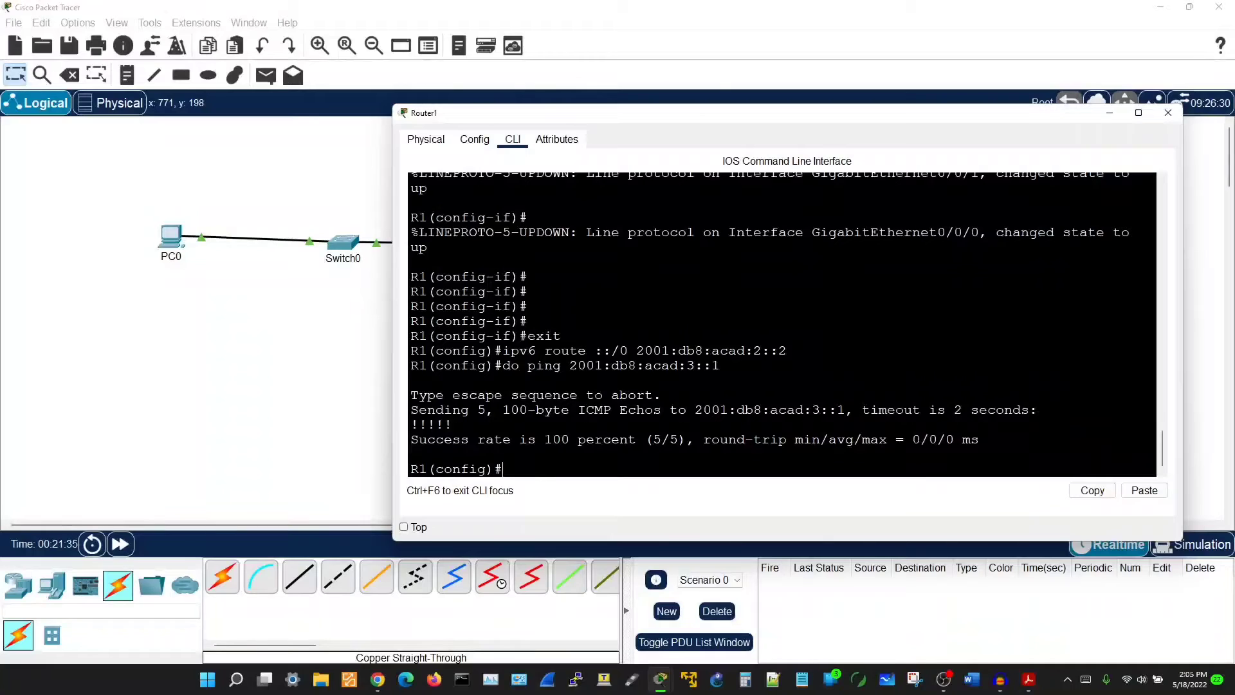
{"action": "type", "text": "ipv6 un"}
{"action": "key", "text": "Tab"}
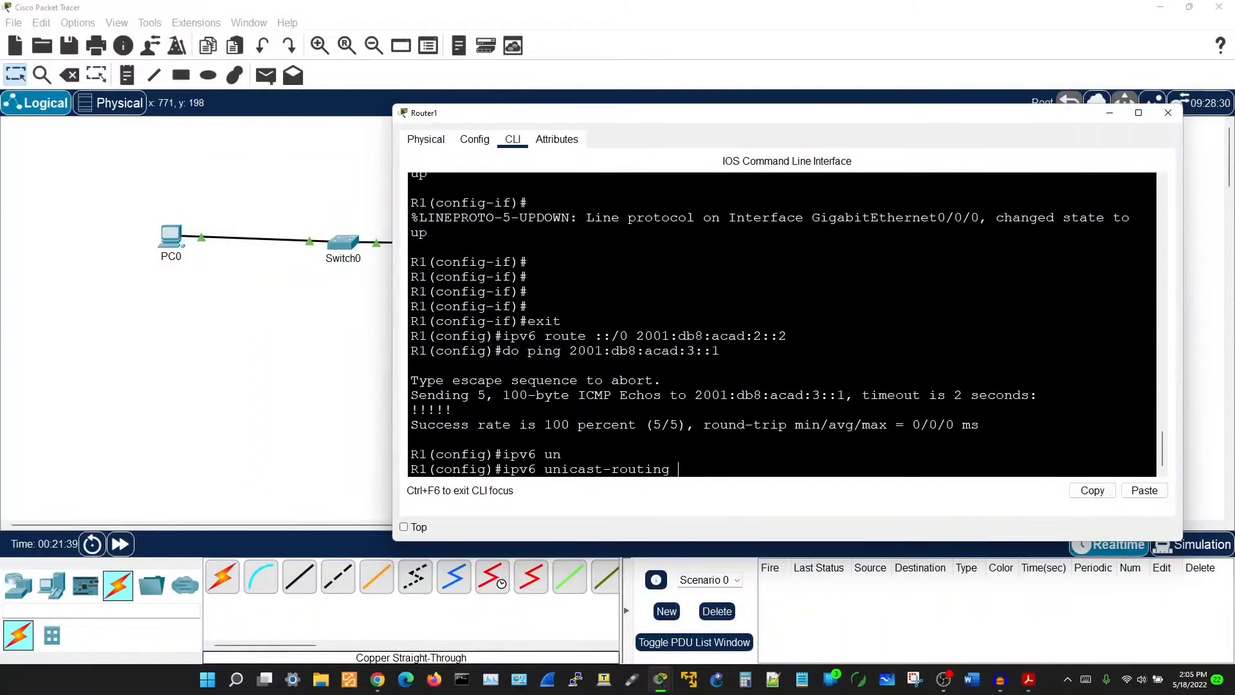
{"action": "key", "text": "Return"}
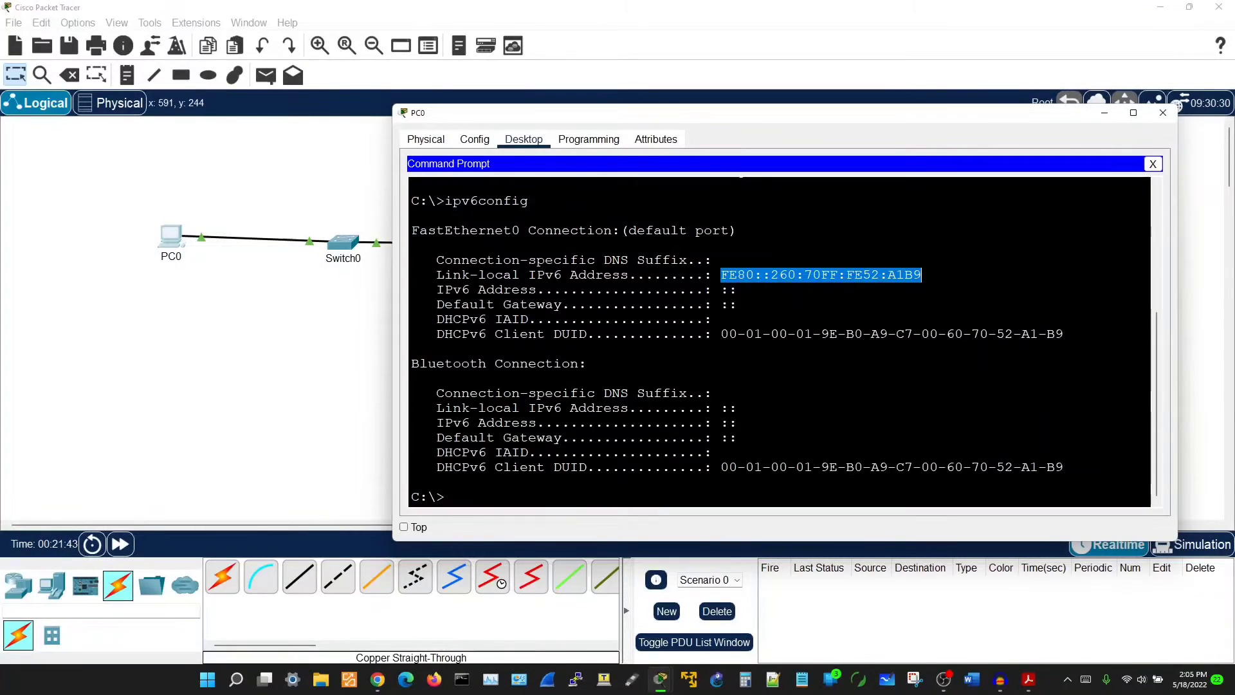
Replace PC0's command prompt with its IP configuration and check the automatic IPv6 address and default gateway.
{"action": "left_click", "coordinate": [1153, 163]}
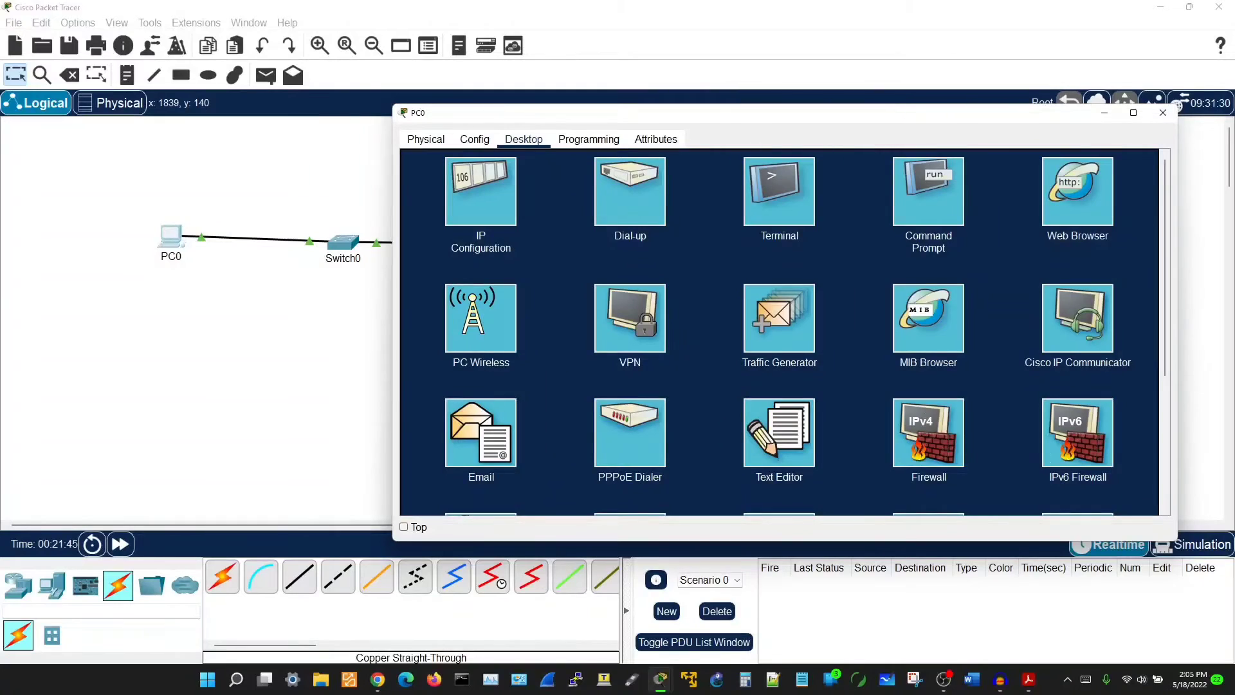
{"action": "left_click", "coordinate": [480, 191]}
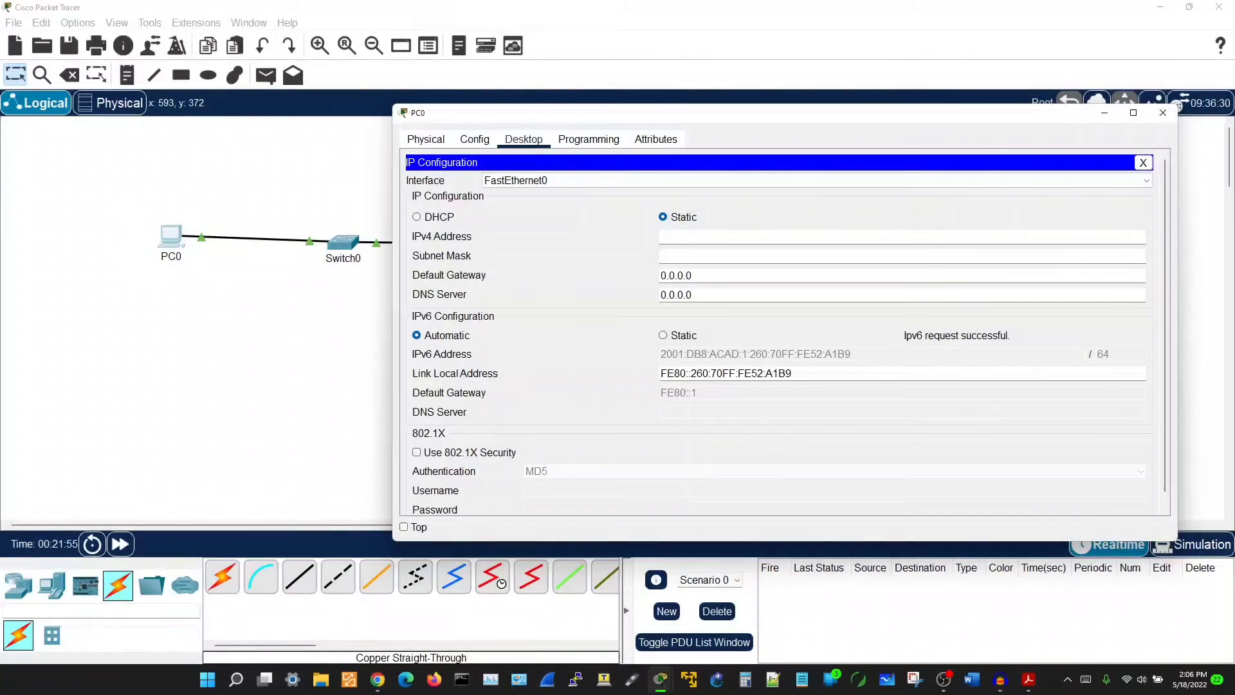
{"action": "key", "text": "alt+F4"}
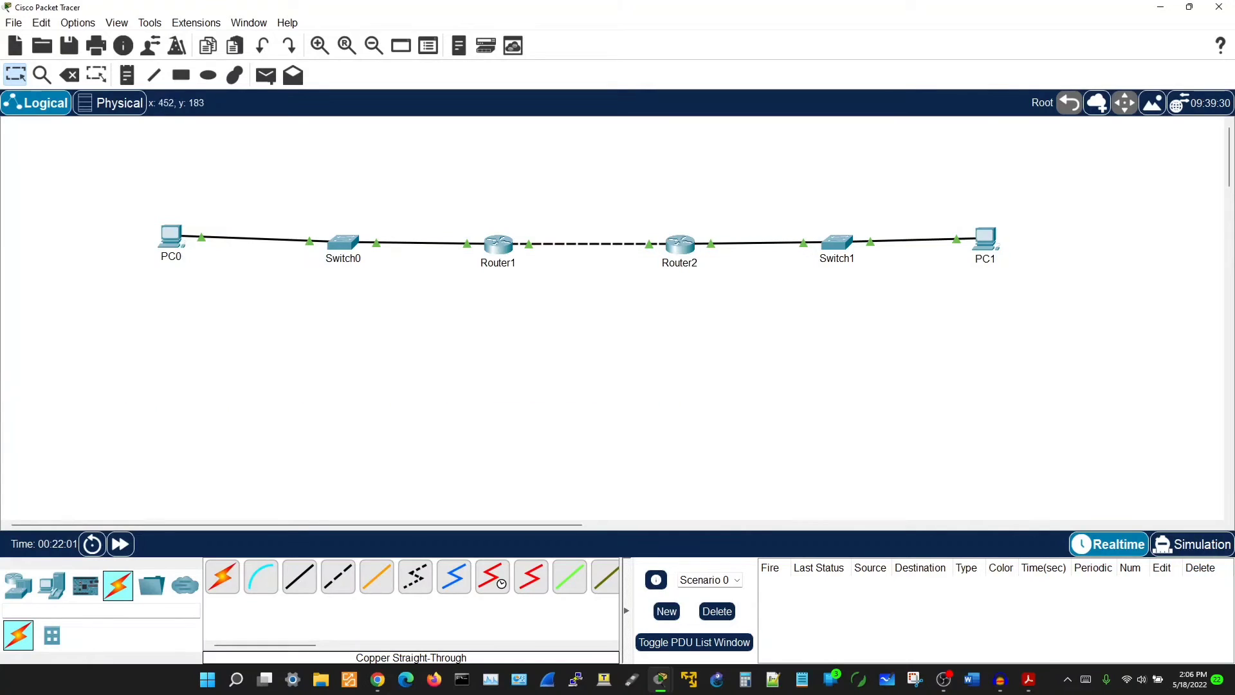
Reopen PC0's IP configuration, highlight the full link-local address for inspection and close the window.
{"action": "left_click", "coordinate": [171, 238]}
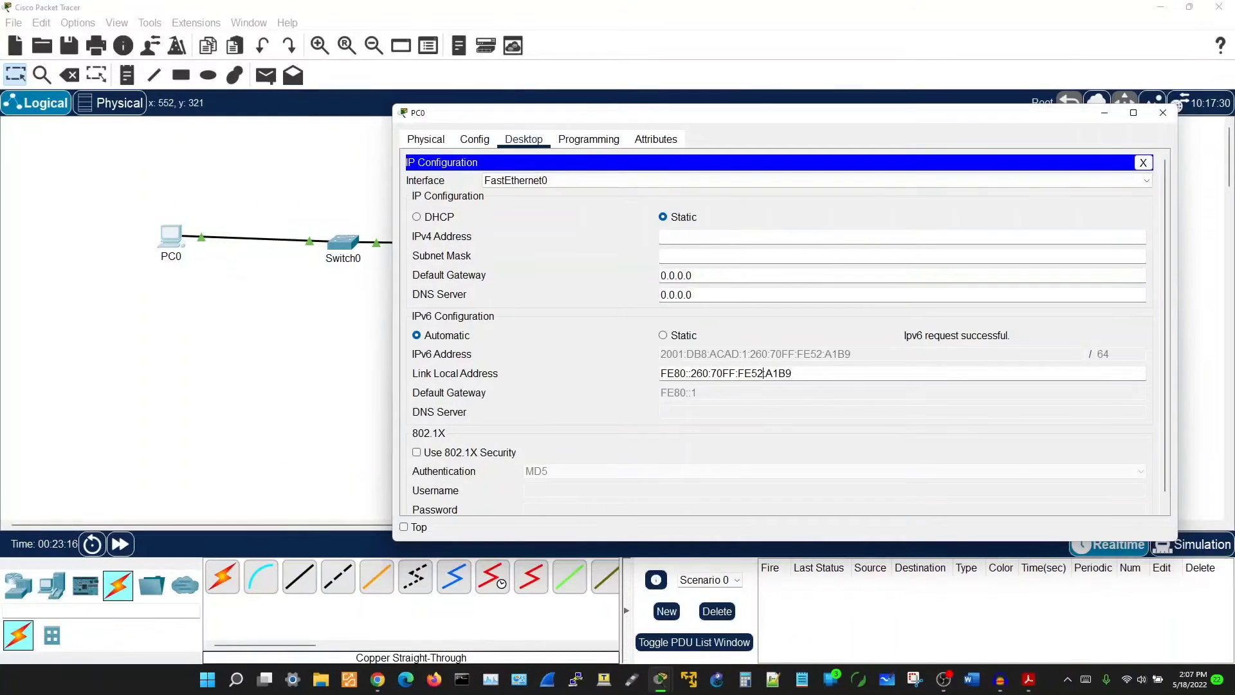
{"action": "key", "text": "shift+Right"}
{"action": "key", "text": "shift+Right"}
{"action": "key", "text": "shift+Right"}
{"action": "key", "text": "shift+Right"}
{"action": "key", "text": "shift+Right"}
{"action": "key", "text": "shift+Right"}
{"action": "key", "text": "shift+Right"}
{"action": "key", "text": "shift+Right"}
{"action": "key", "text": "shift+Right"}
{"action": "key", "text": "shift+Right"}
{"action": "key", "text": "shift+Right"}
{"action": "key", "text": "shift+Right"}
{"action": "key", "text": "shift+Right"}
{"action": "key", "text": "shift+Right"}
{"action": "key", "text": "shift+Right"}
{"action": "key", "text": "shift+Right"}
{"action": "key", "text": "shift+Right"}
{"action": "key", "text": "shift+Right"}
{"action": "key", "text": "shift+Right"}
{"action": "key", "text": "shift+Right"}
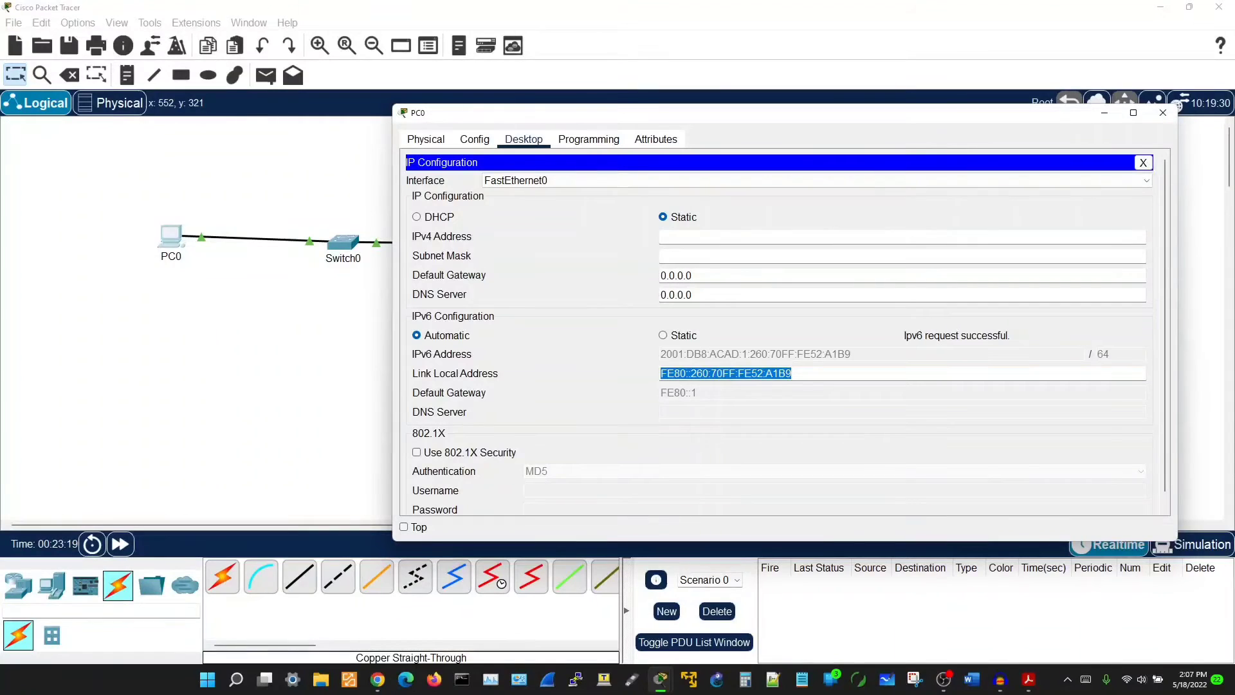
{"action": "key", "text": "Right"}
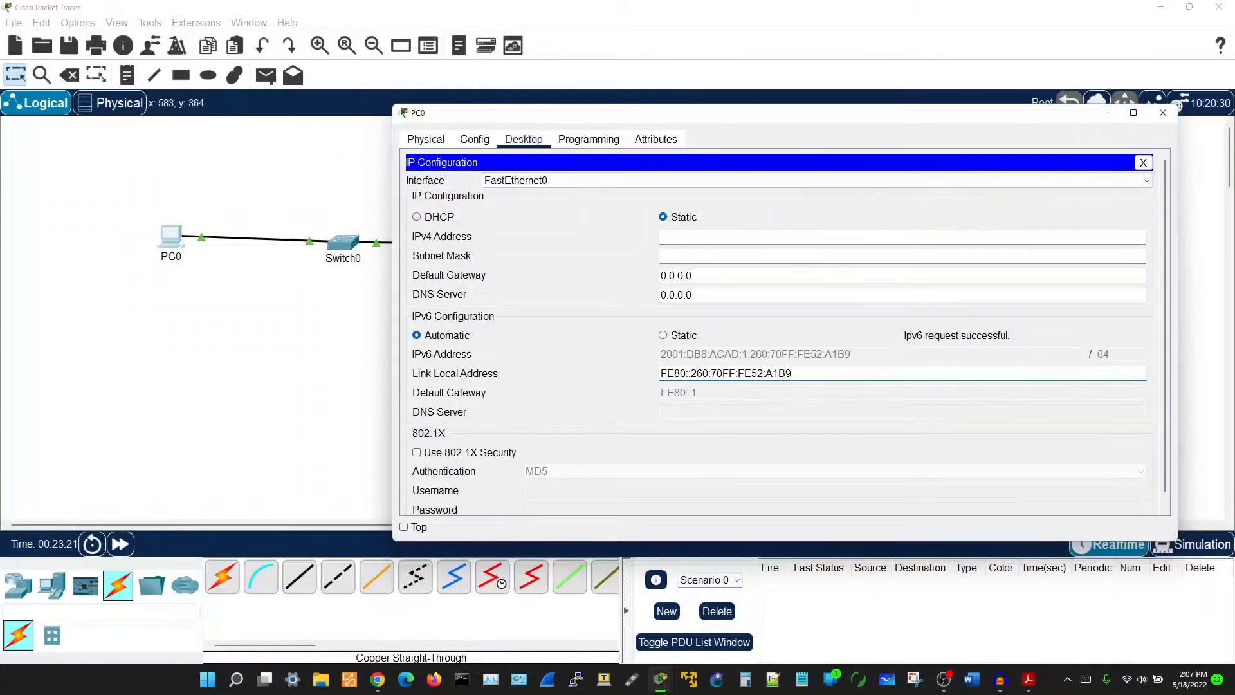
{"action": "key", "text": "alt+F4"}
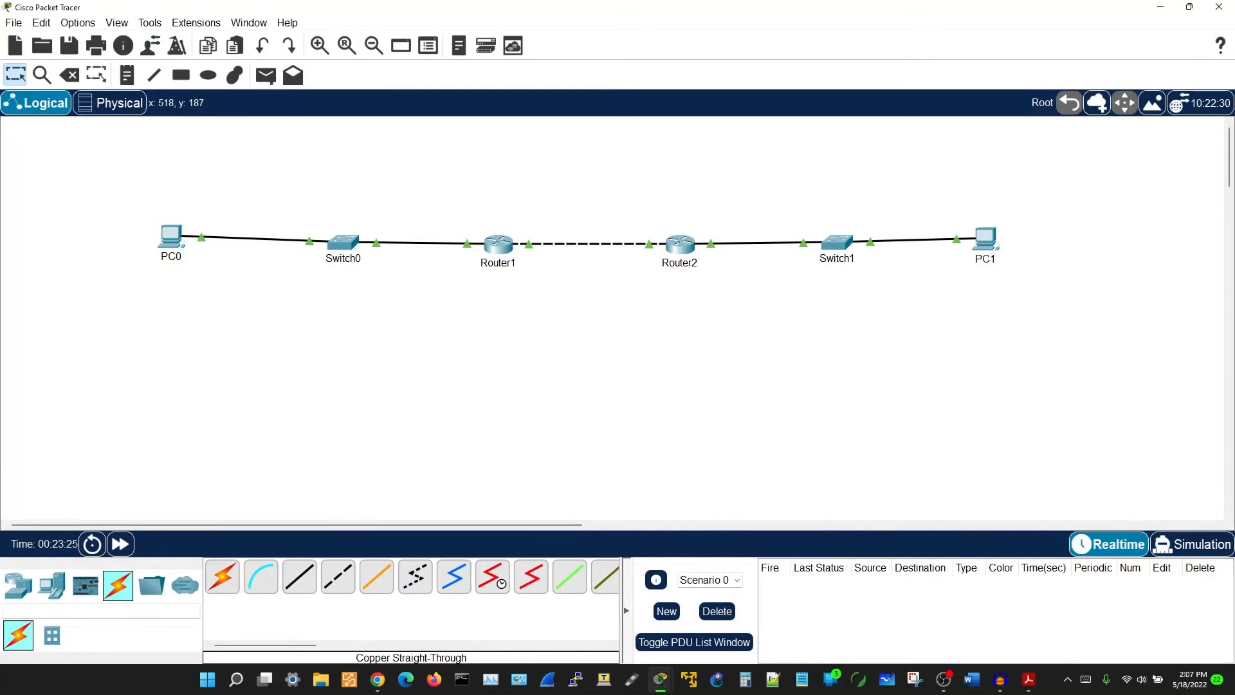
Glance at Router1's command line, then rerun ipv6config at PC0's command prompt to examine its IPv6 addressing.
{"action": "left_click", "coordinate": [497, 245]}
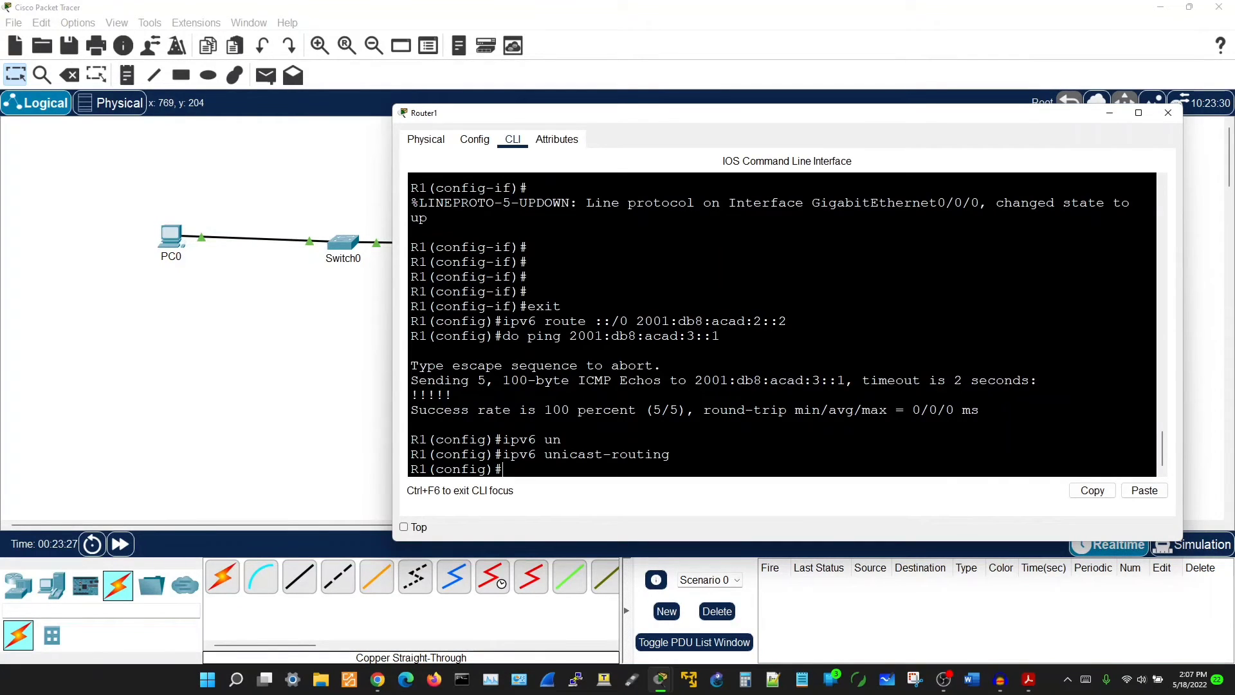
{"action": "key", "text": "alt+F4"}
{"action": "left_click", "coordinate": [170, 238]}
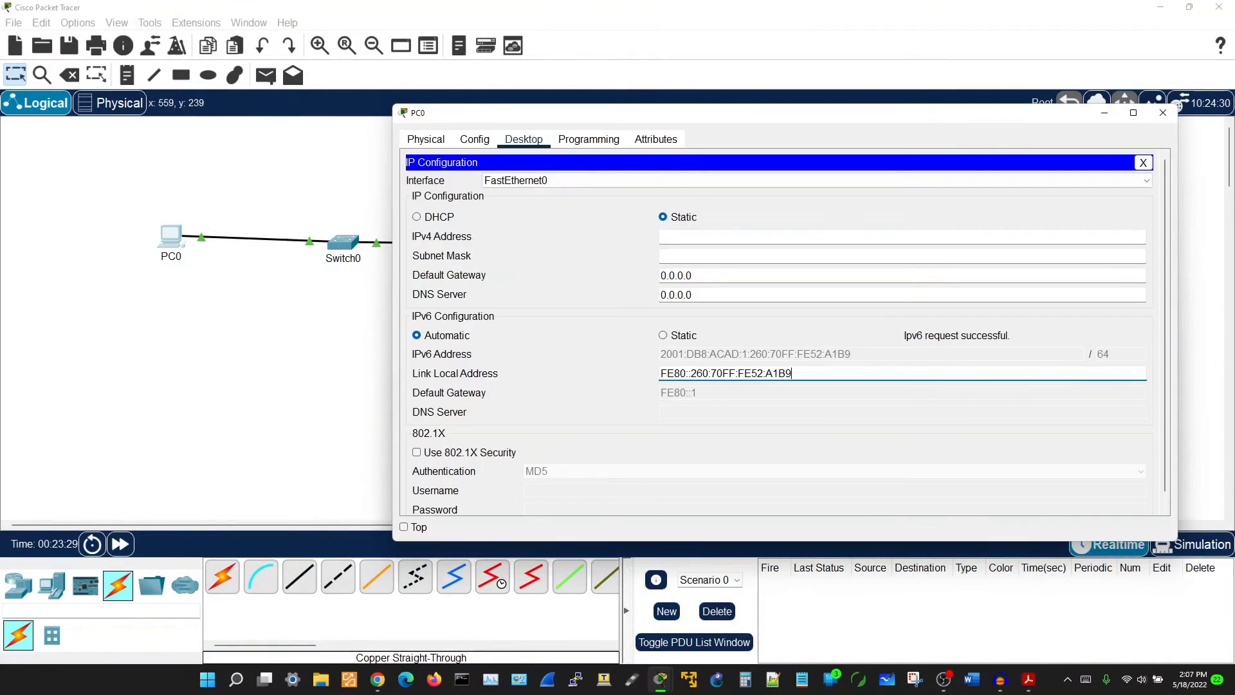
{"action": "left_click", "coordinate": [1143, 162]}
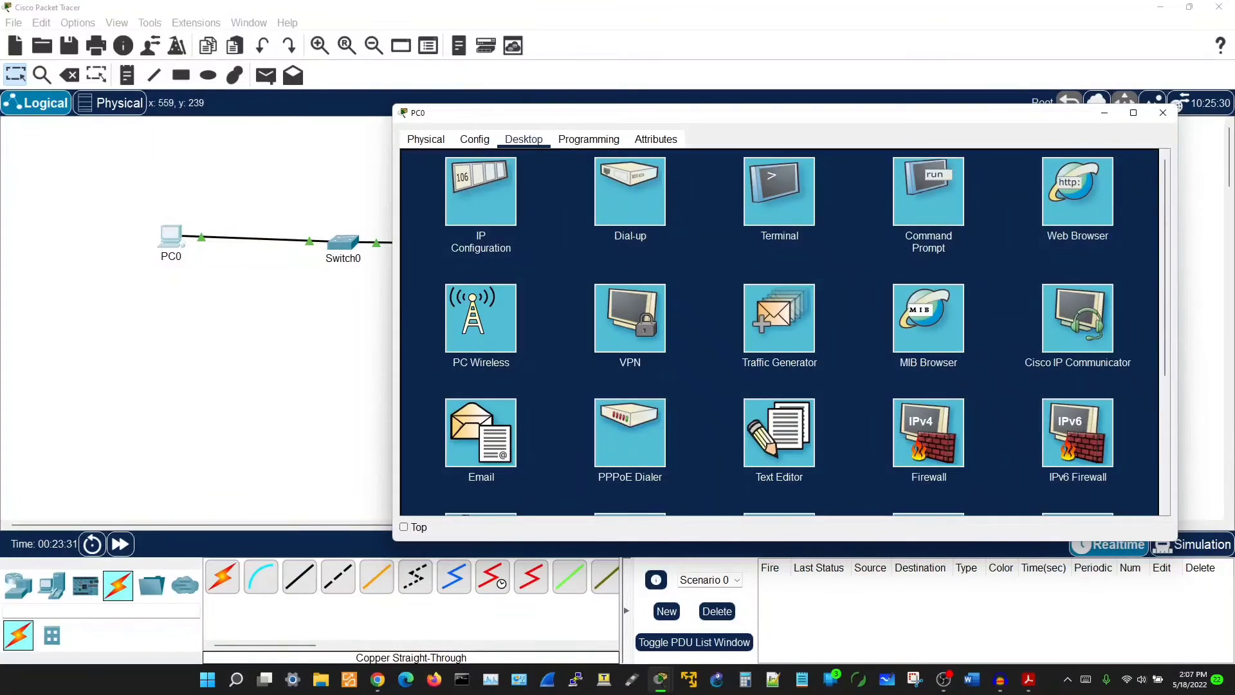
{"action": "left_click", "coordinate": [928, 191]}
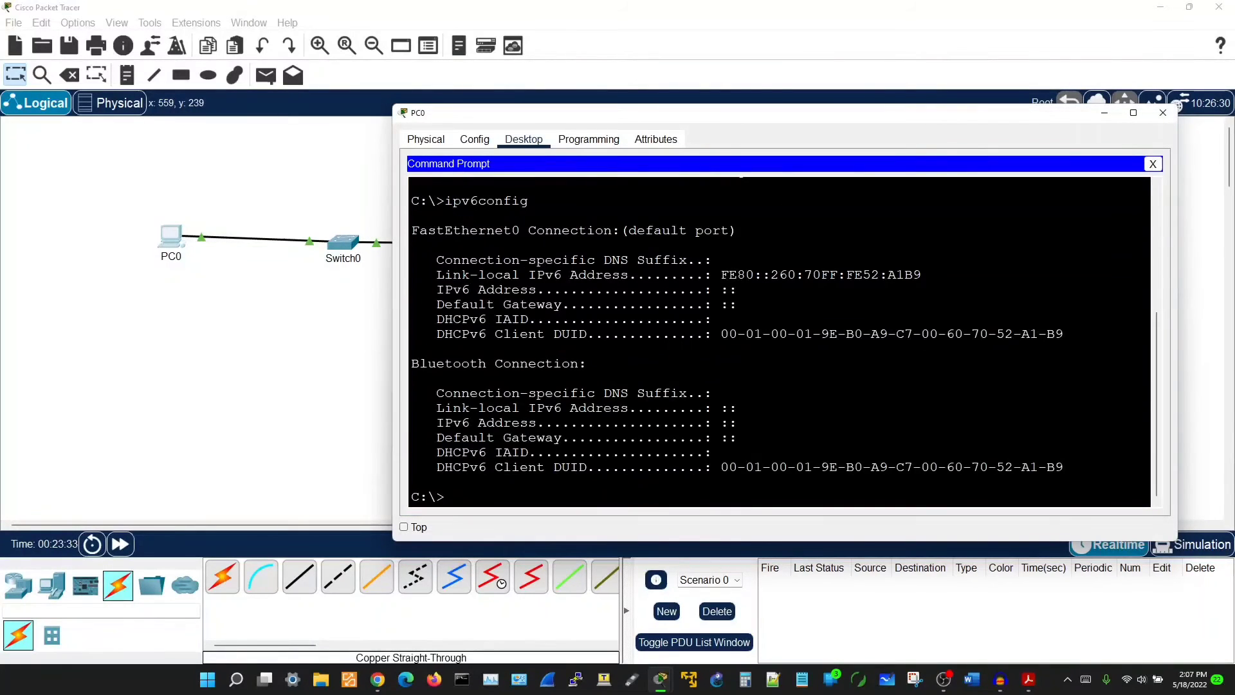
{"action": "key", "text": "Up"}
{"action": "key", "text": "Return"}
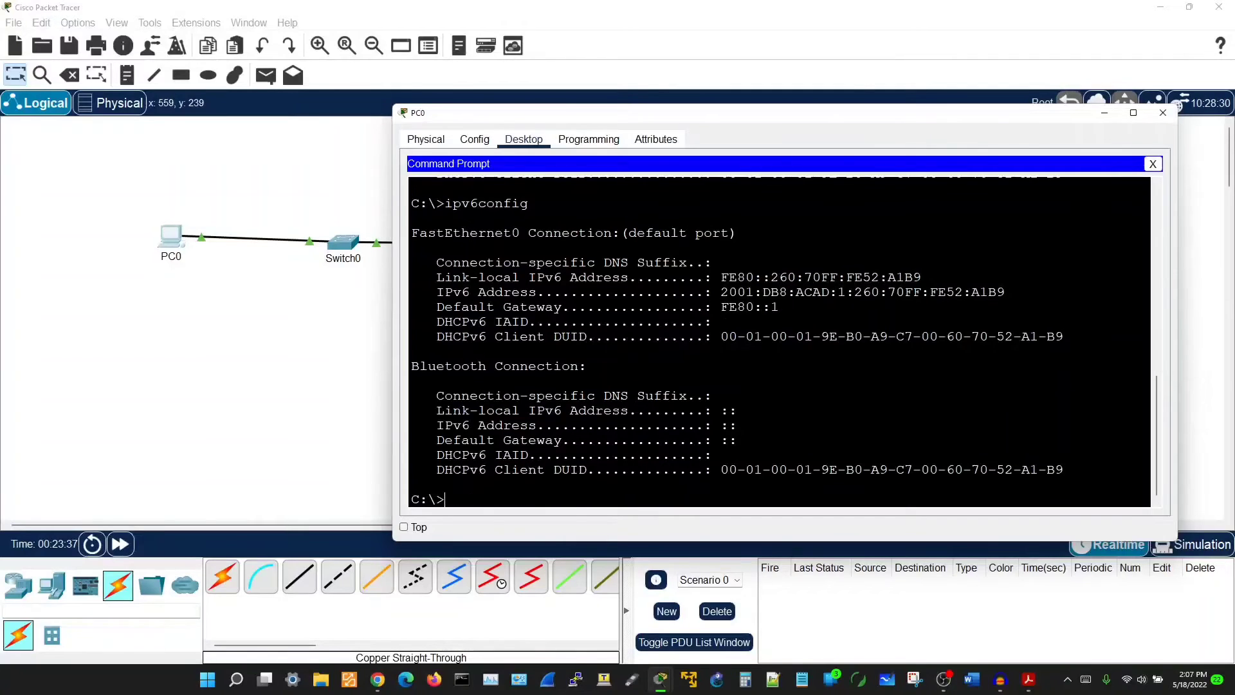
Highlight the link-local address and default gateway in PC0's ipv6config output for inspection, and return to the topology.
{"action": "left_click_drag", "start_coordinate": [721, 277], "coordinate": [921, 277]}
{"action": "left_click_drag", "start_coordinate": [728, 306], "coordinate": [779, 307]}
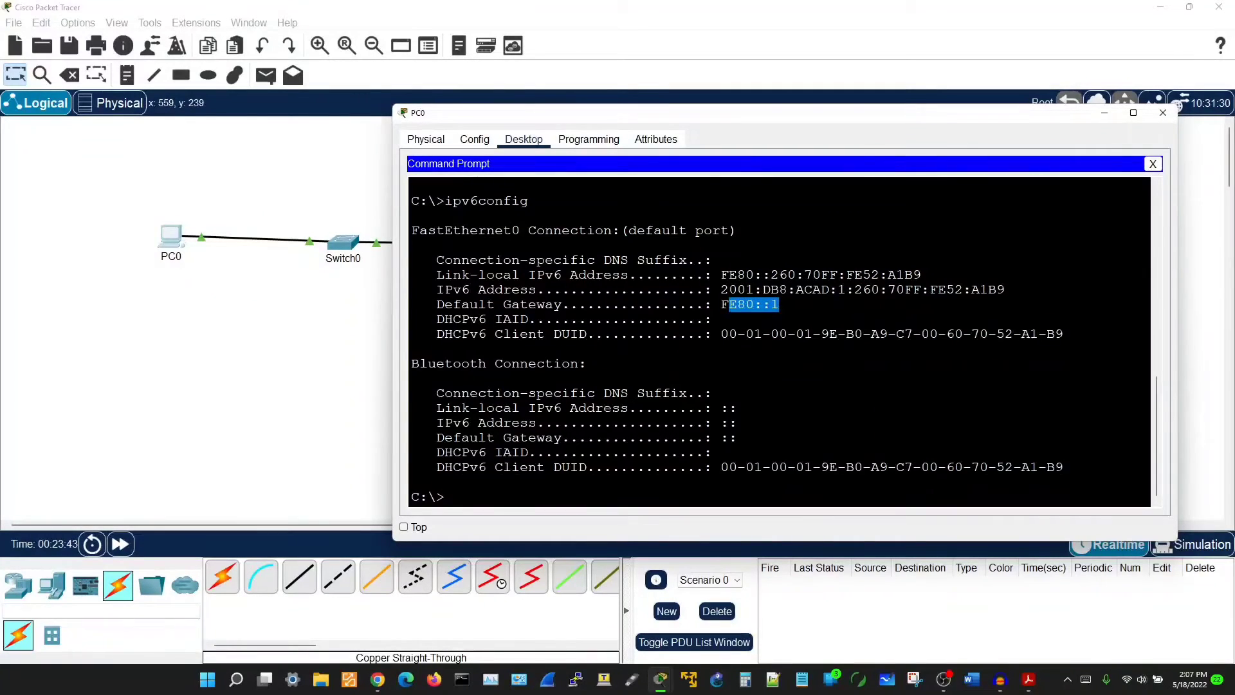
{"action": "left_click", "coordinate": [780, 306]}
{"action": "left_click", "coordinate": [348, 417]}
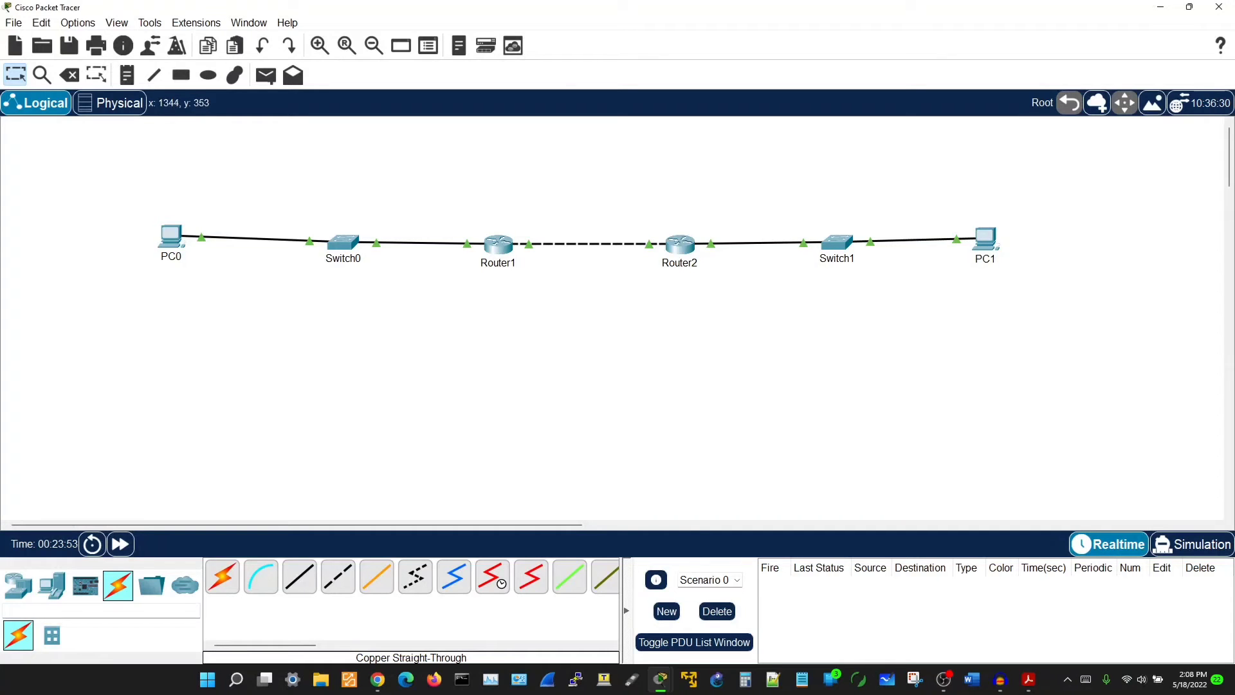
Glance at Router2's command line and return to the topology.
{"action": "left_click_drag", "start_coordinate": [680, 244], "coordinate": [680, 247]}
{"action": "left_click", "coordinate": [680, 247]}
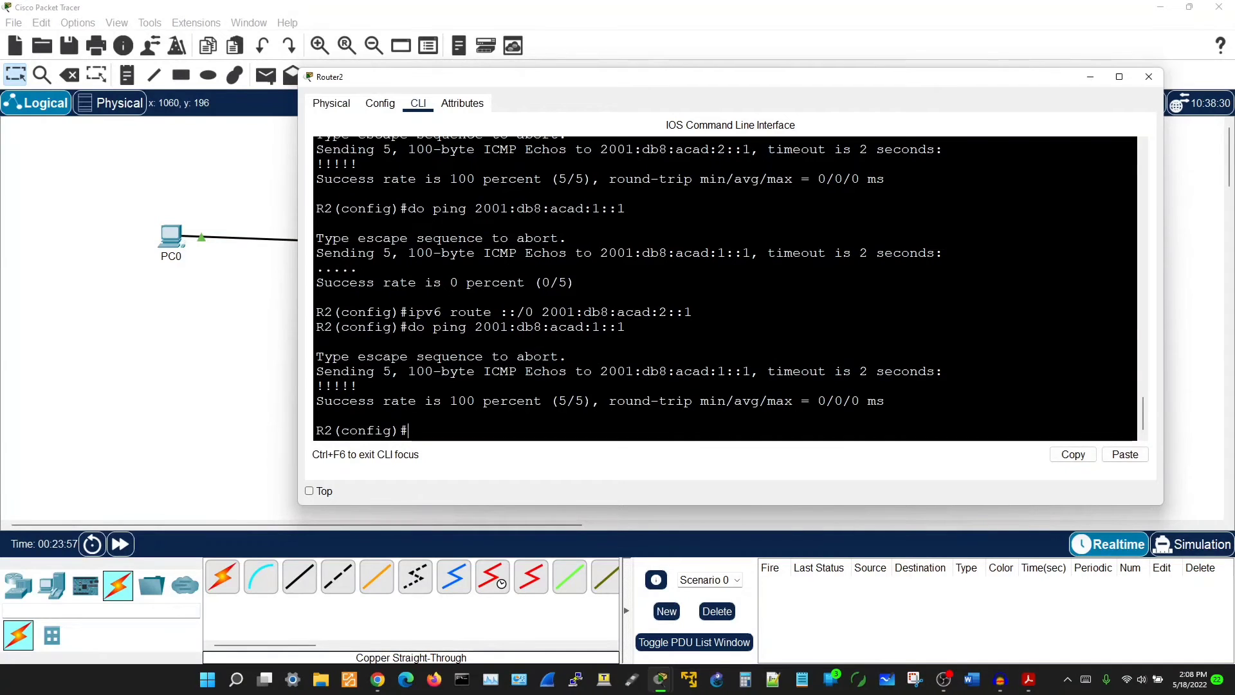
{"action": "key", "text": "alt+F4"}
{"action": "left_click", "coordinate": [985, 238]}
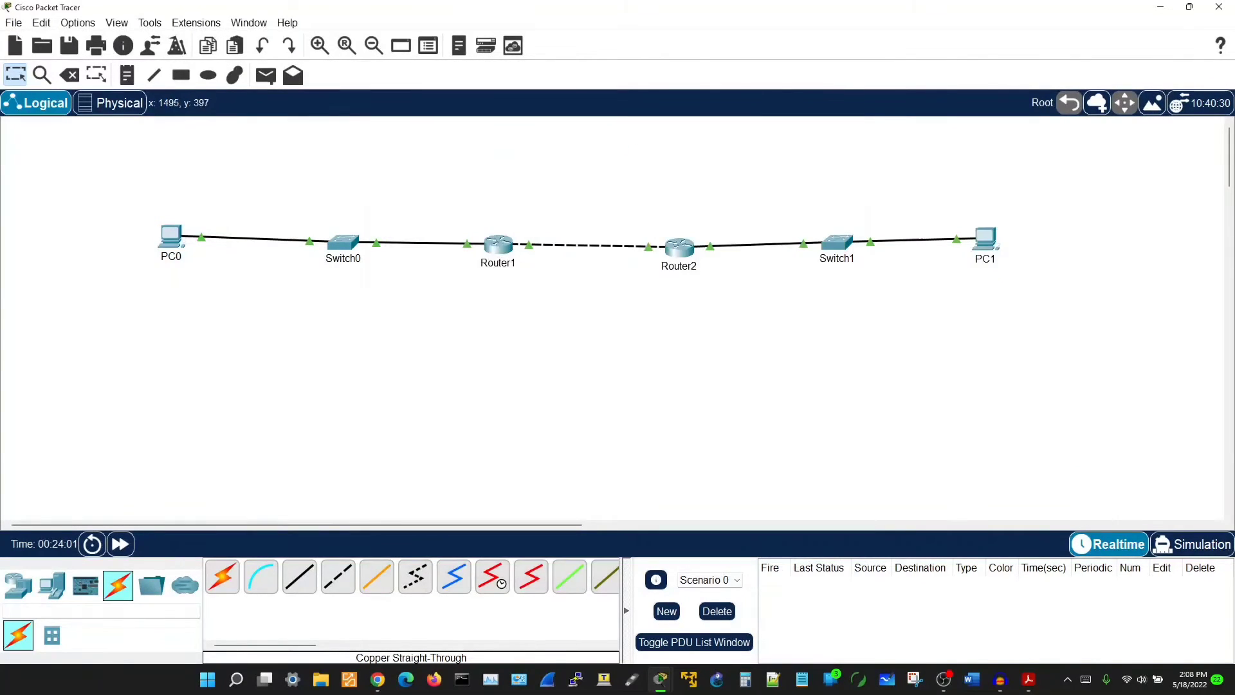
{"action": "key", "text": "alt+F4"}
{"action": "left_click", "coordinate": [676, 249]}
{"action": "key", "text": "alt+F4"}
Open PC1's IP configuration, widen its window and set the IPv6 configuration to Automatic.
{"action": "left_click", "coordinate": [985, 239]}
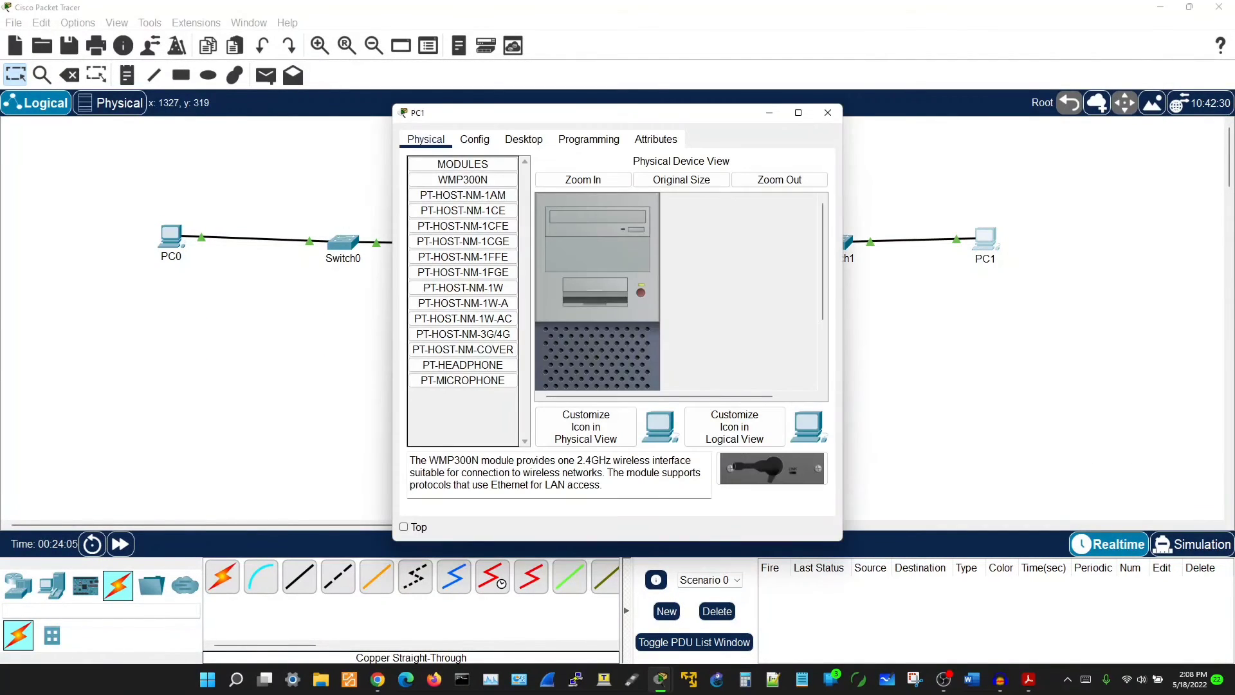
{"action": "left_click", "coordinate": [524, 139]}
{"action": "left_click", "coordinate": [447, 191]}
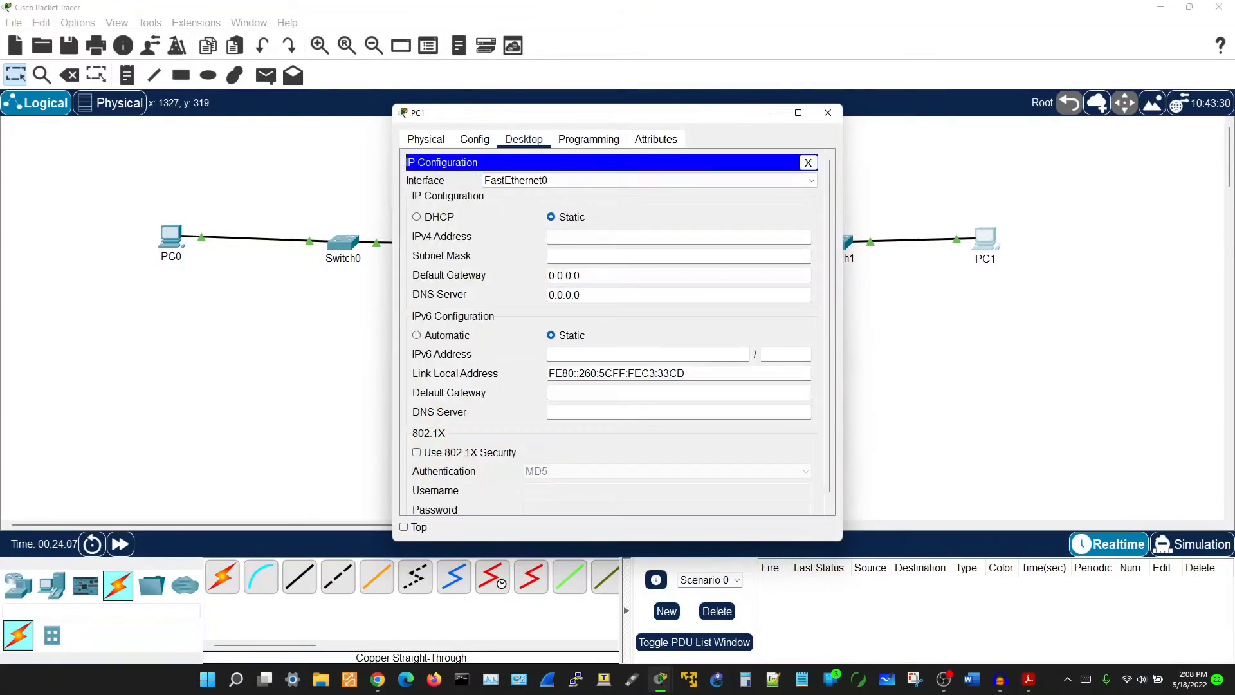
{"action": "left_click_drag", "start_coordinate": [843, 417], "coordinate": [1093, 415]}
{"action": "left_click", "coordinate": [417, 336]}
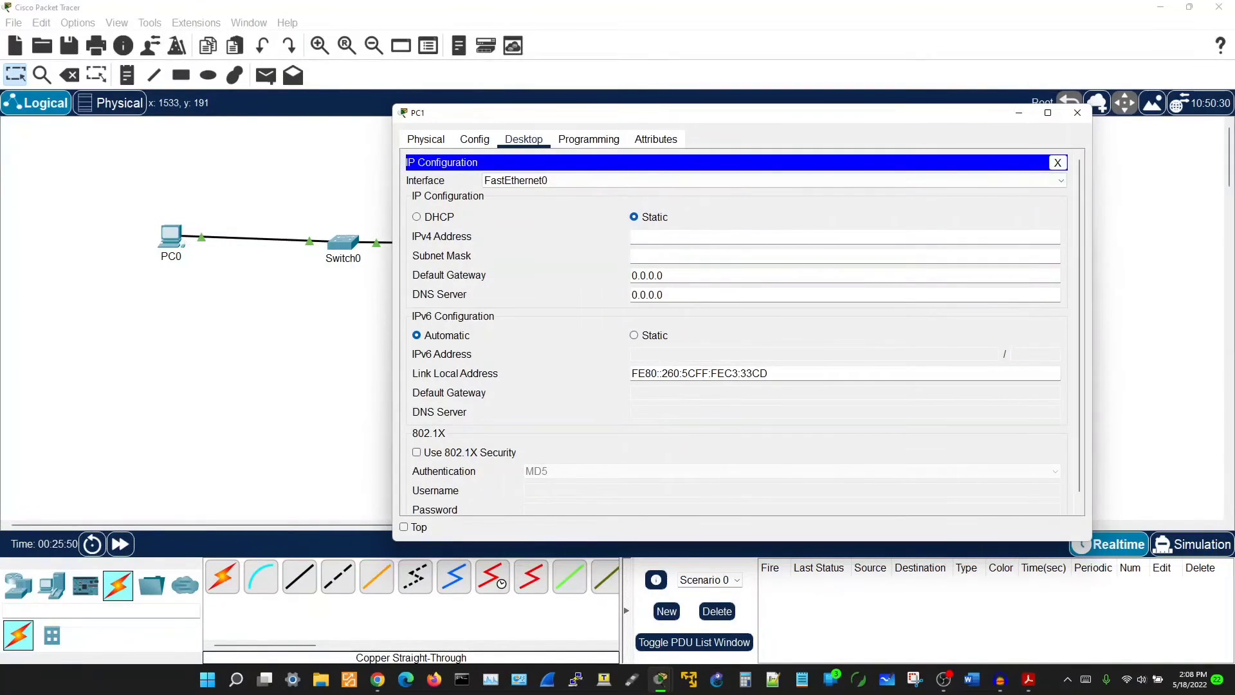
Fast-forward the simulation time several times and check whether PC1 obtains an automatic IPv6 address.
{"action": "left_click", "coordinate": [120, 543]}
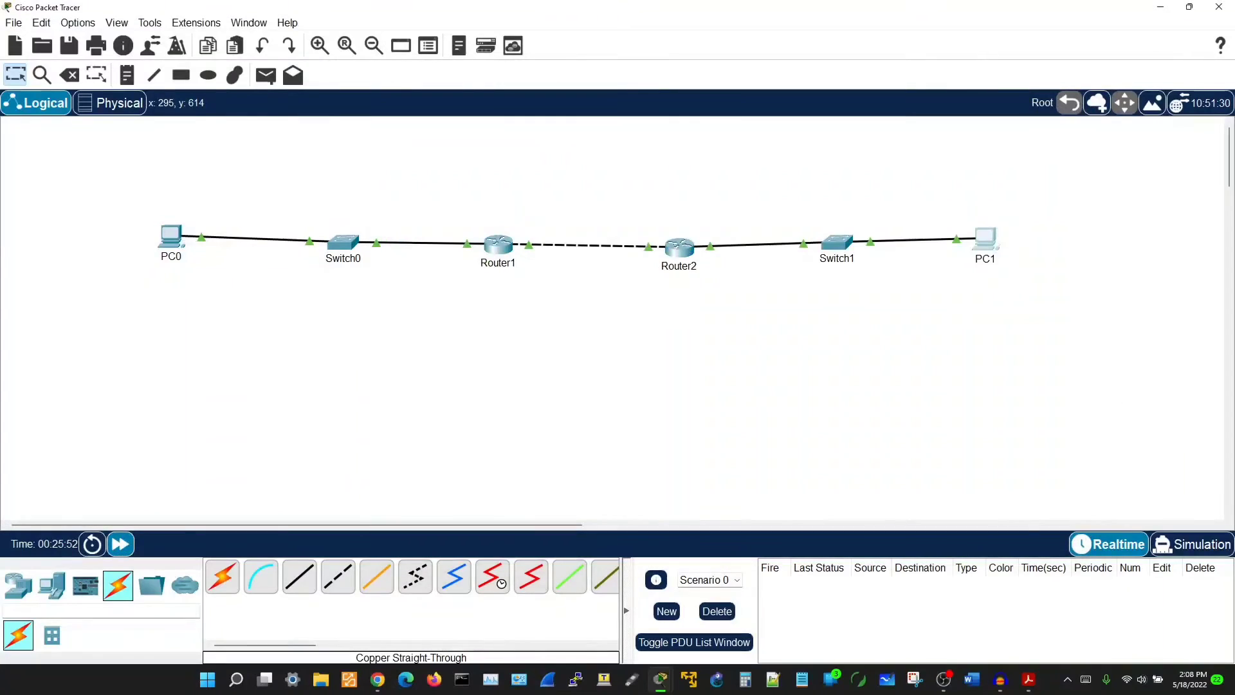
{"action": "left_click", "coordinate": [121, 544]}
{"action": "left_click", "coordinate": [120, 543]}
{"action": "left_click", "coordinate": [985, 241]}
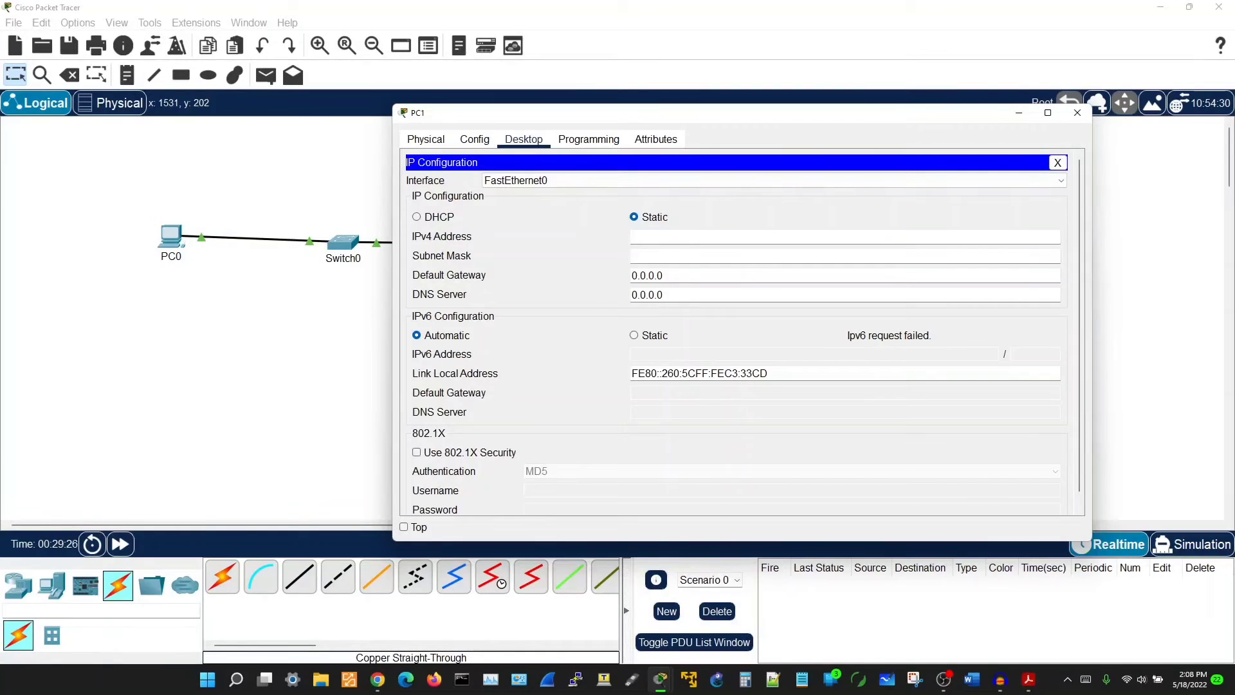
{"action": "left_click", "coordinate": [247, 412]}
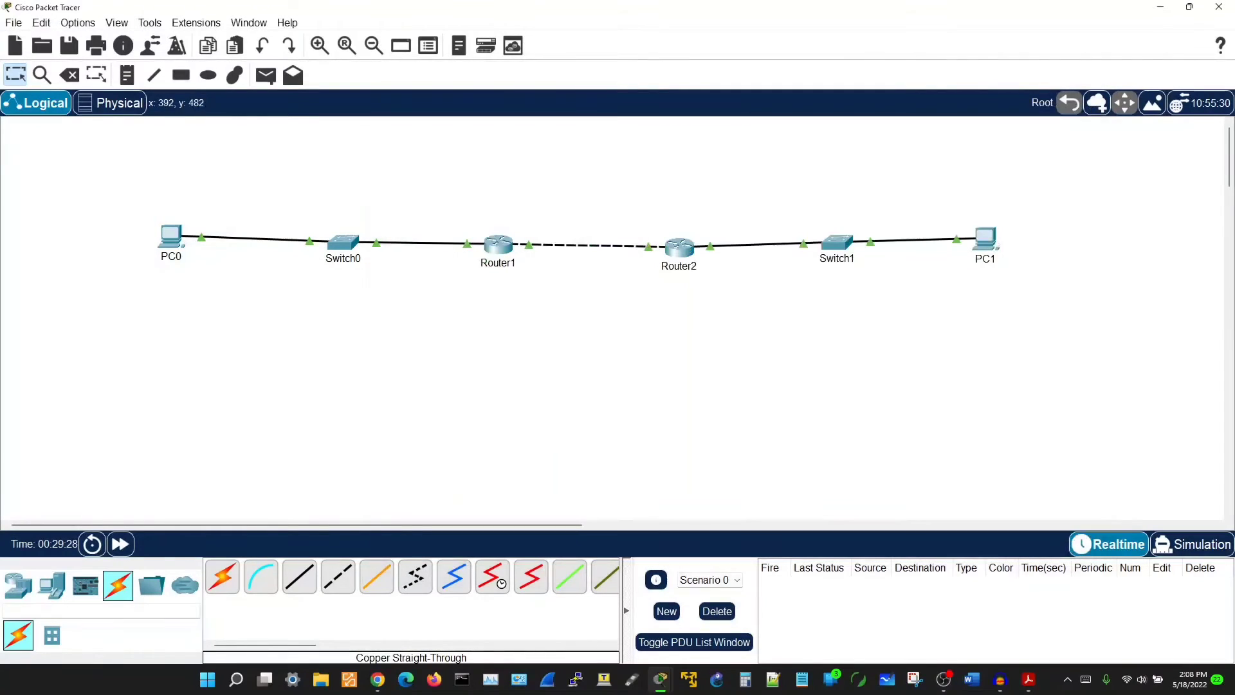
Open Router2's command line and enter global configuration mode.
{"action": "left_click", "coordinate": [680, 247]}
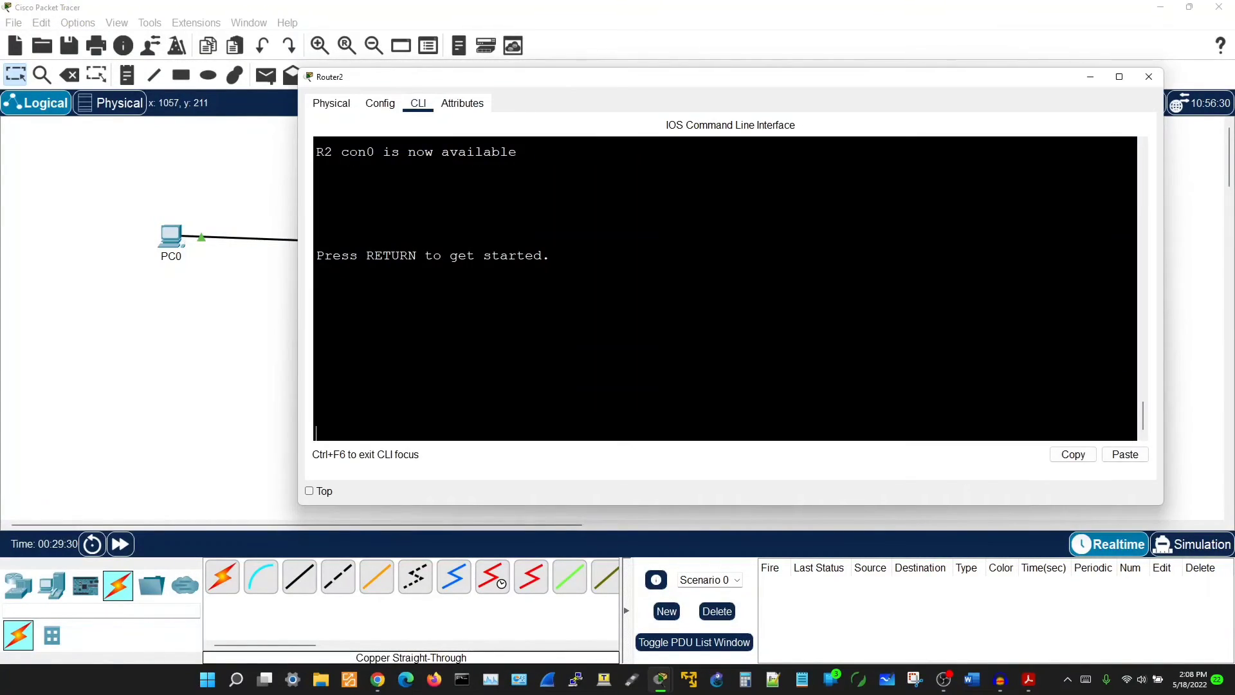
{"action": "key", "text": "Return"}
{"action": "key", "text": "Return"}
{"action": "key", "text": "Return"}
{"action": "key", "text": "Return"}
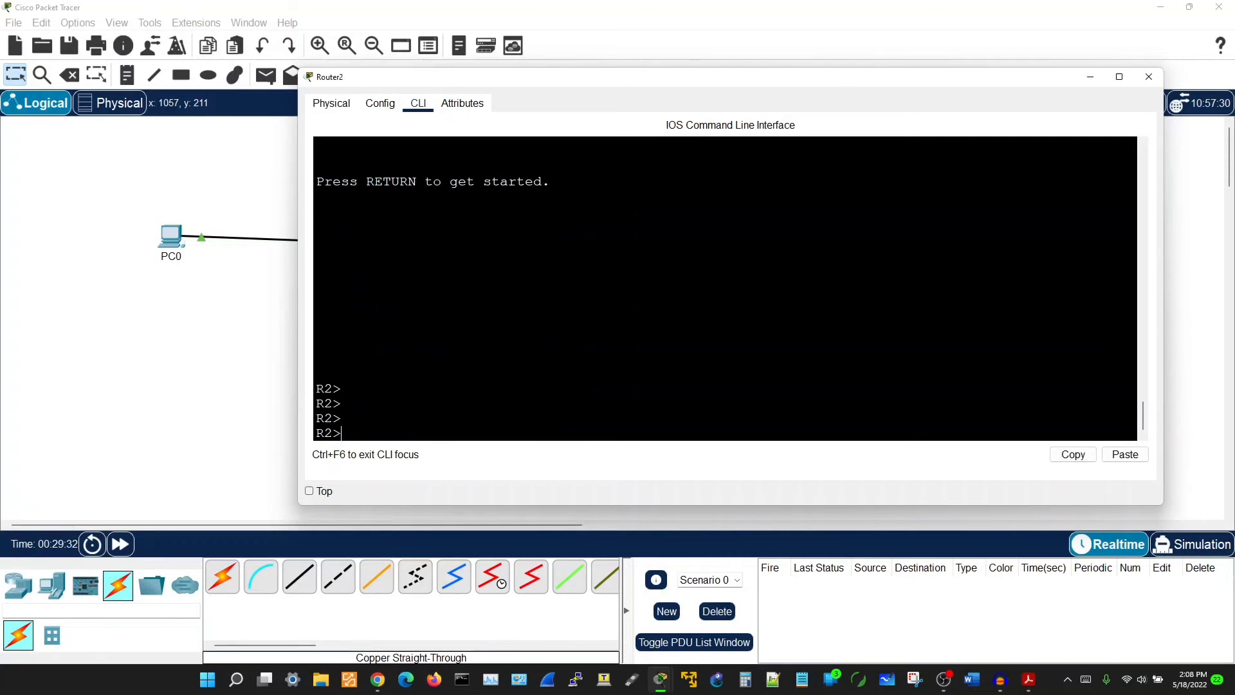
{"action": "type", "text": "e"}
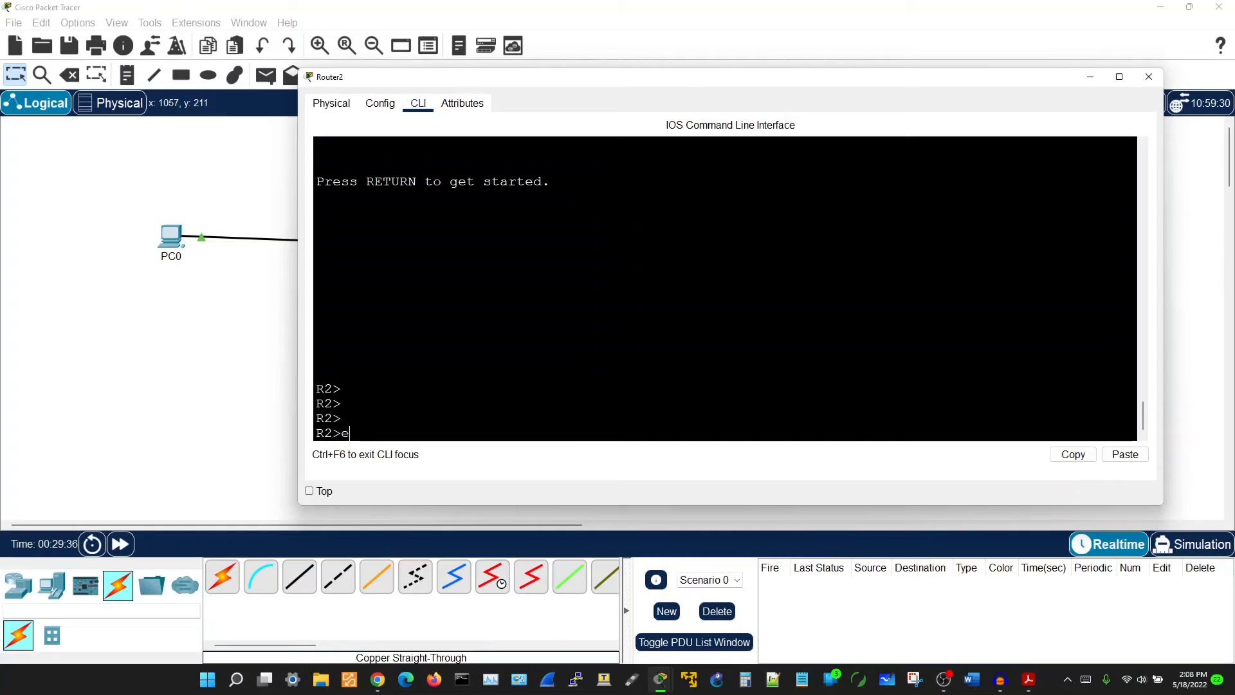
{"action": "type", "text": "n"}
{"action": "key", "text": "Return"}
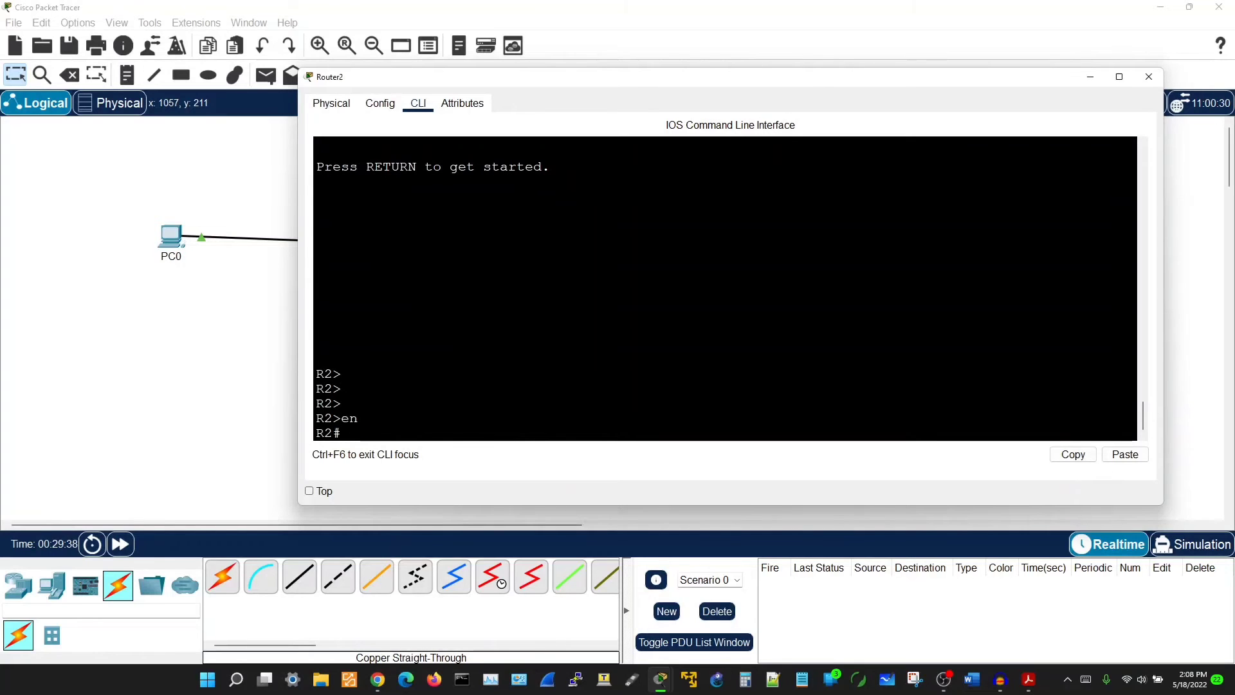
{"action": "type", "text": "conf t"}
{"action": "key", "text": "Return"}
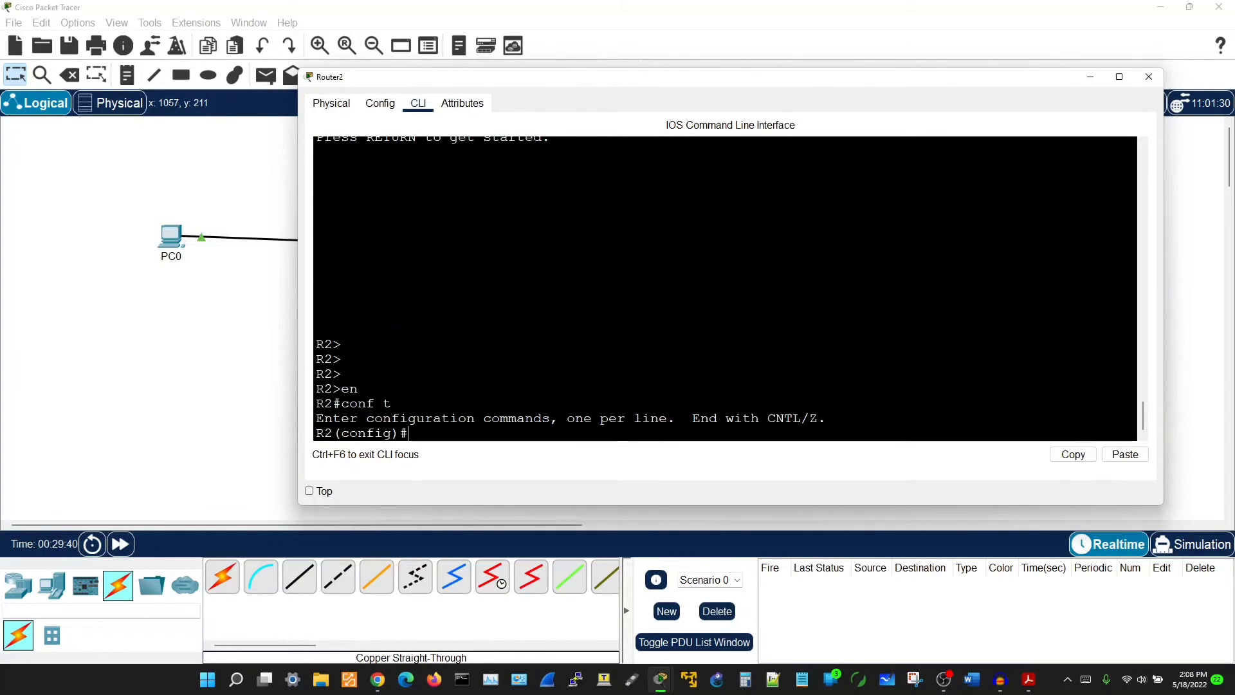
Enable IPv6 routing on Router2 with the global command ipv6 unicast-routing and close its window.
{"action": "type", "text": "ipv"}
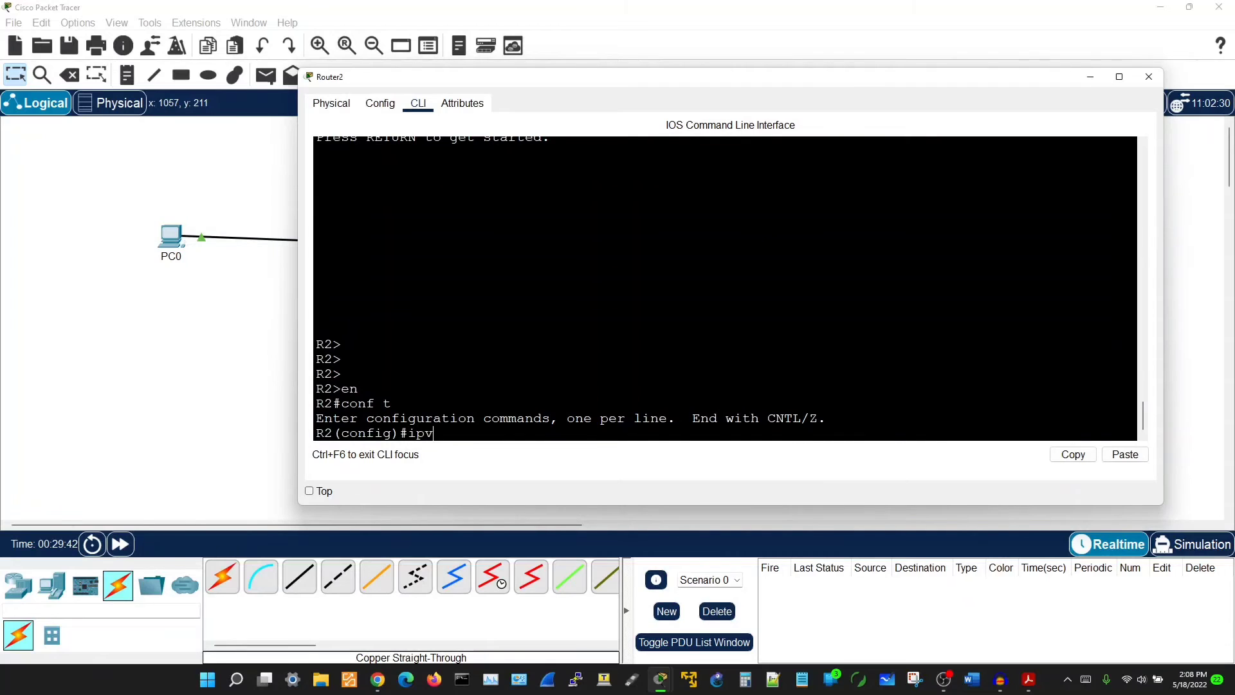
{"action": "type", "text": "6 un"}
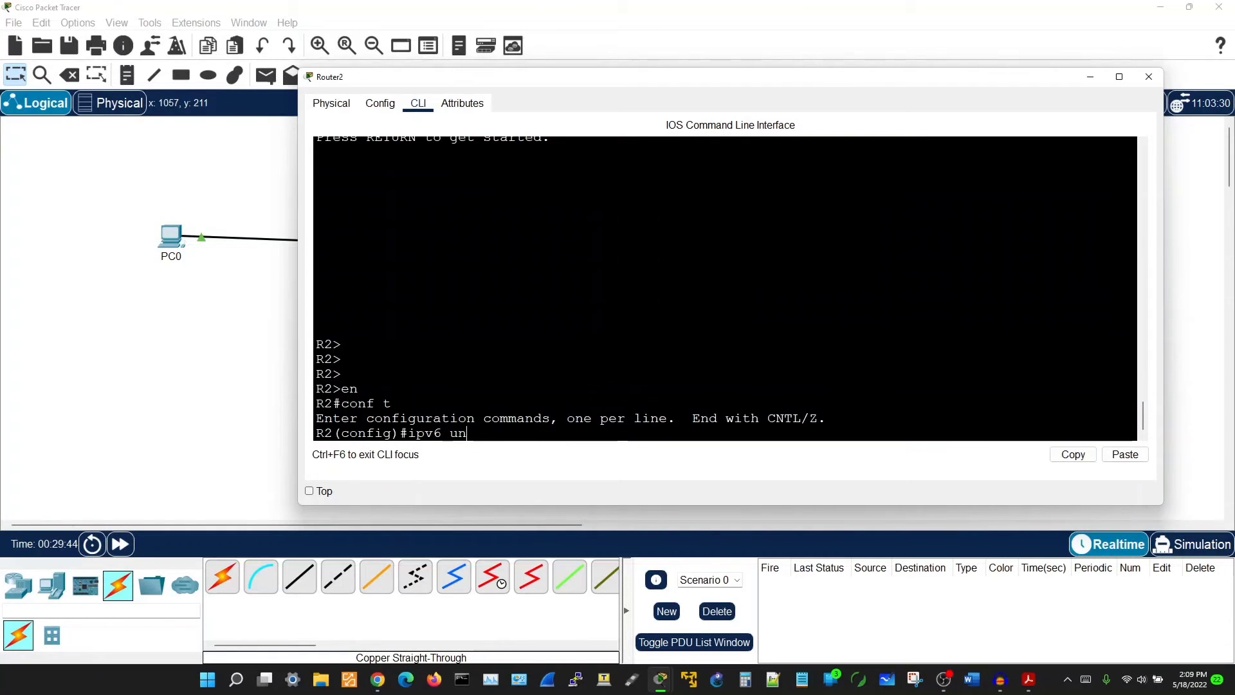
{"action": "key", "text": "Tab"}
{"action": "key", "text": "Return"}
{"action": "key", "text": "Return"}
{"action": "key", "text": "Return"}
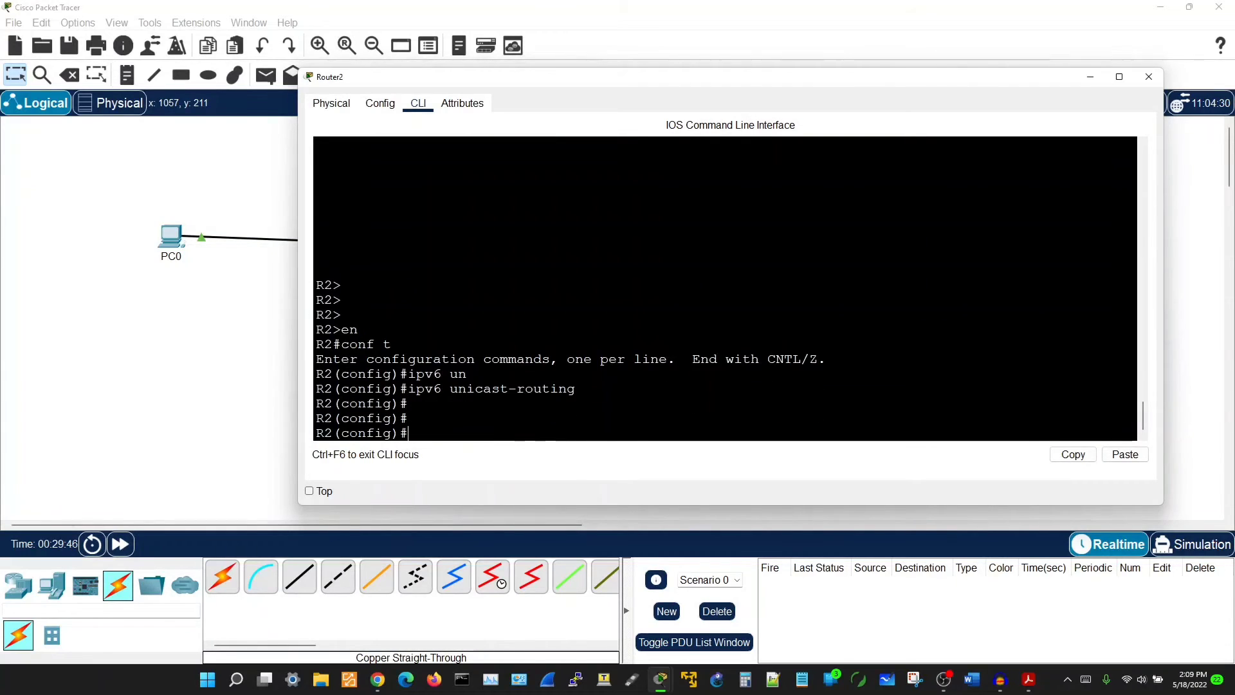
{"action": "key", "text": "alt+F4"}
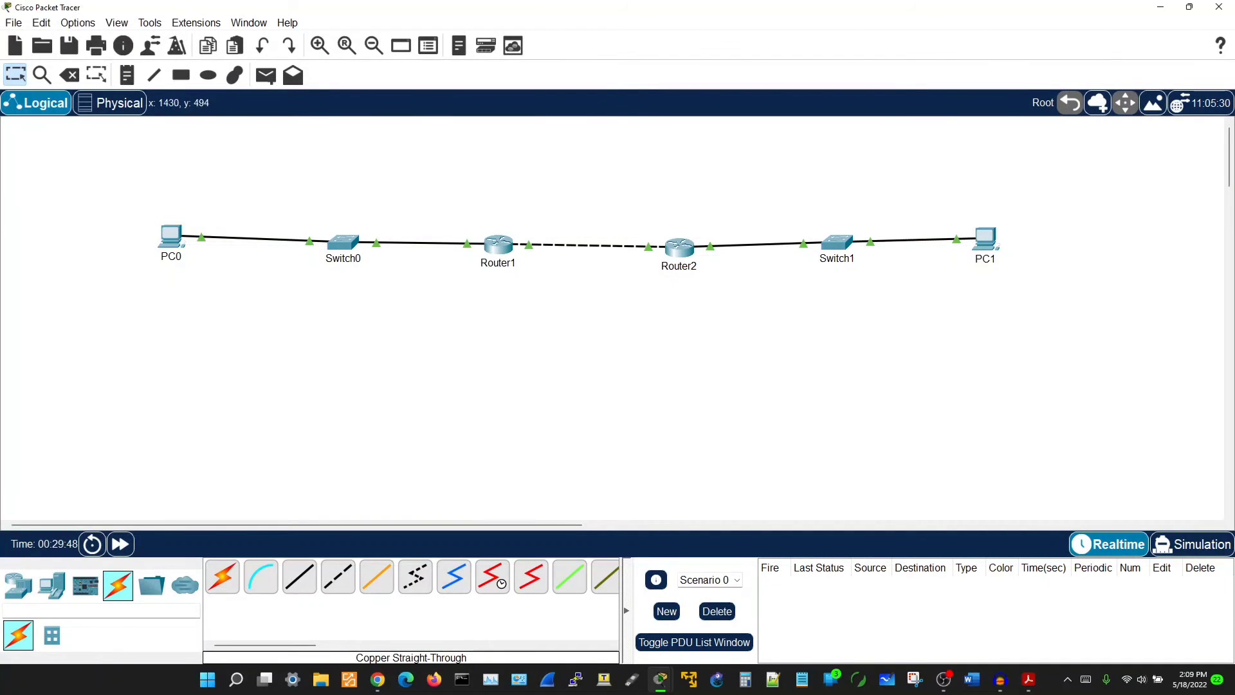
Reopen PC1's IP configuration to check its automatic IPv6 address and default gateway, and close the window.
{"action": "left_click", "coordinate": [984, 239]}
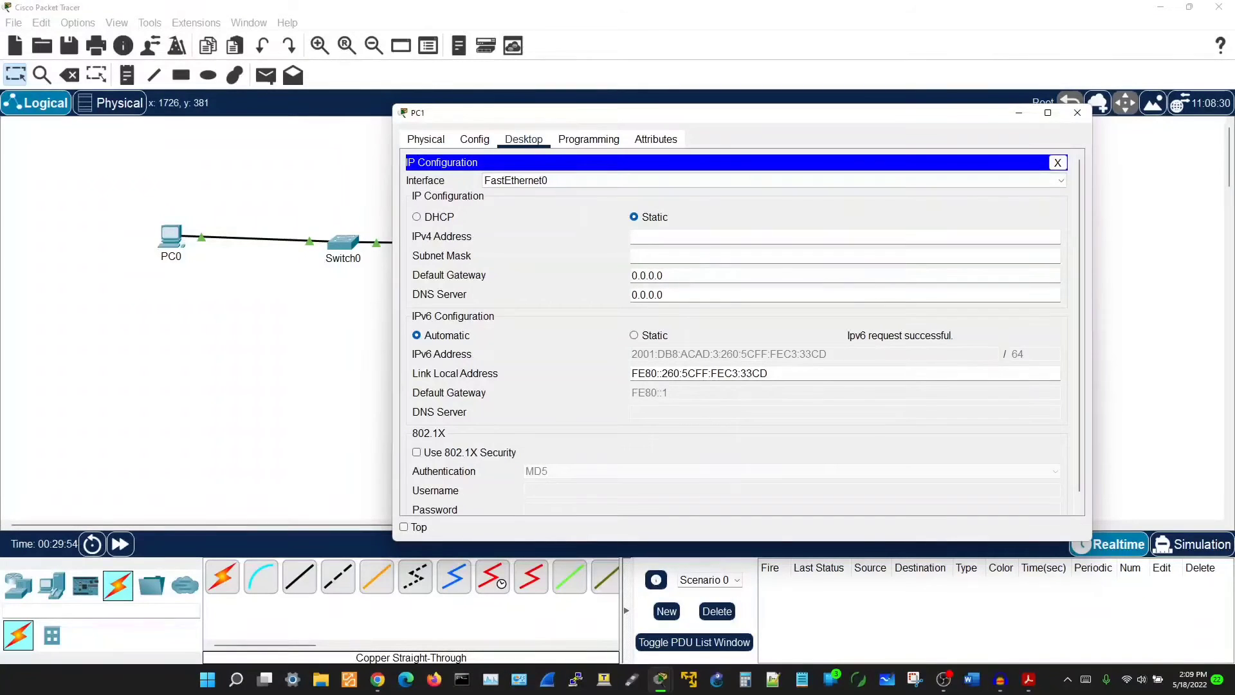
{"action": "key", "text": "alt+F4"}
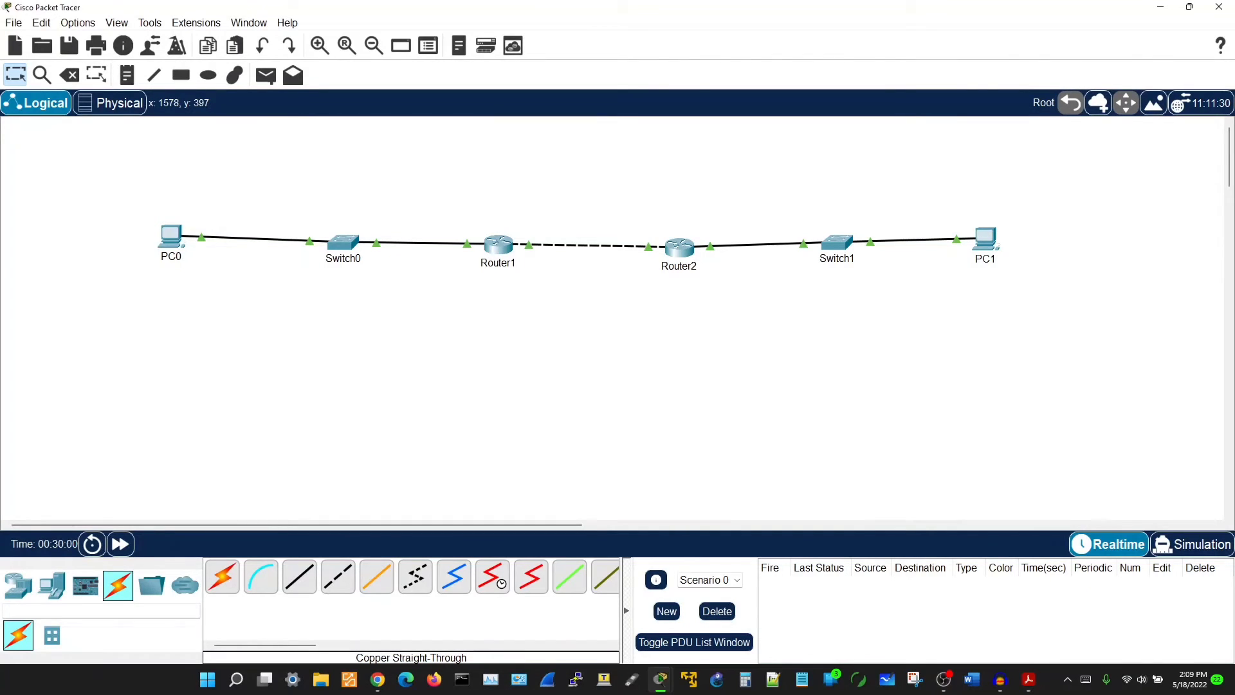
{"action": "key", "text": "alt+Tab"}
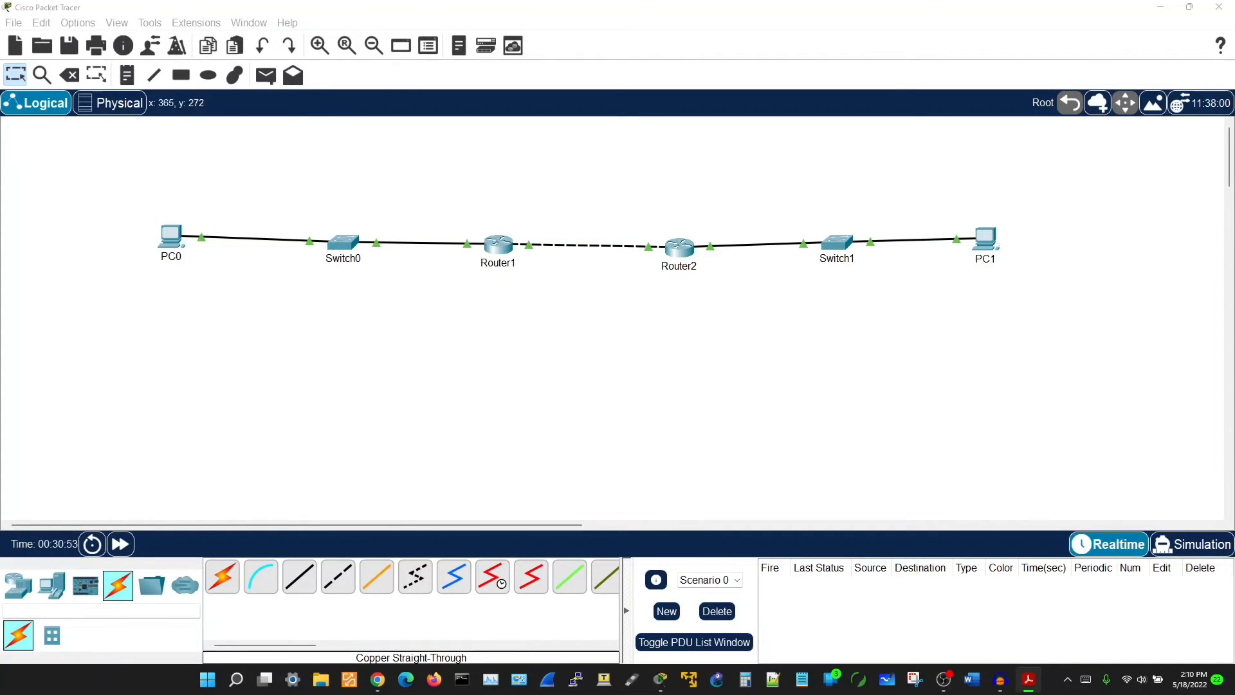
Rename PC0 as PCA and PC1 as PCB in the topology.
{"action": "left_click", "coordinate": [170, 256]}
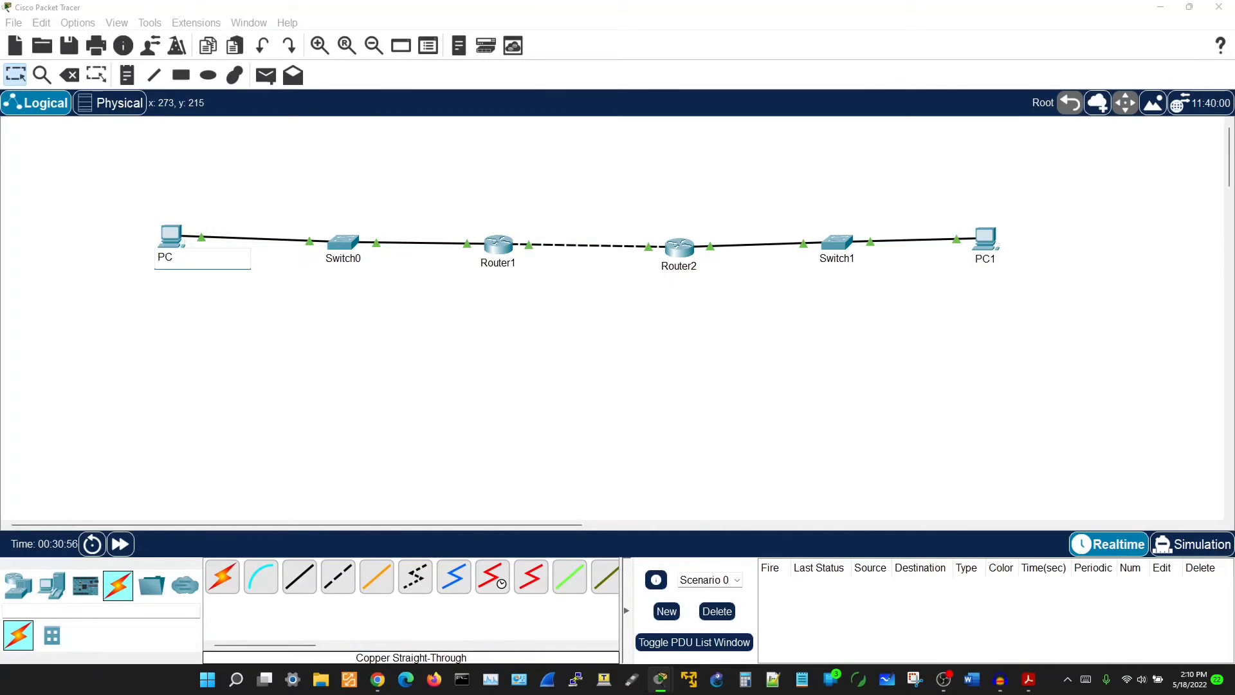
{"action": "type", "text": "A"}
{"action": "left_click", "coordinate": [985, 259]}
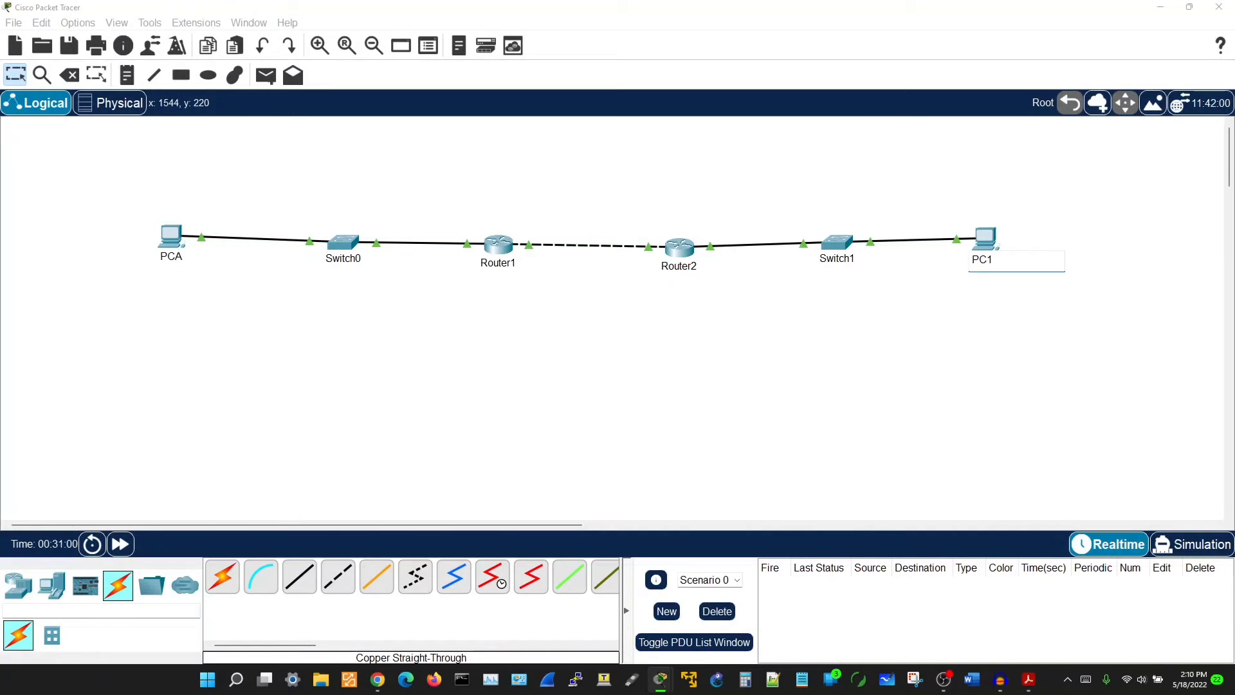
{"action": "key", "text": "BackSpace"}
{"action": "type", "text": "B"}
{"action": "key", "text": "alt+Tab"}
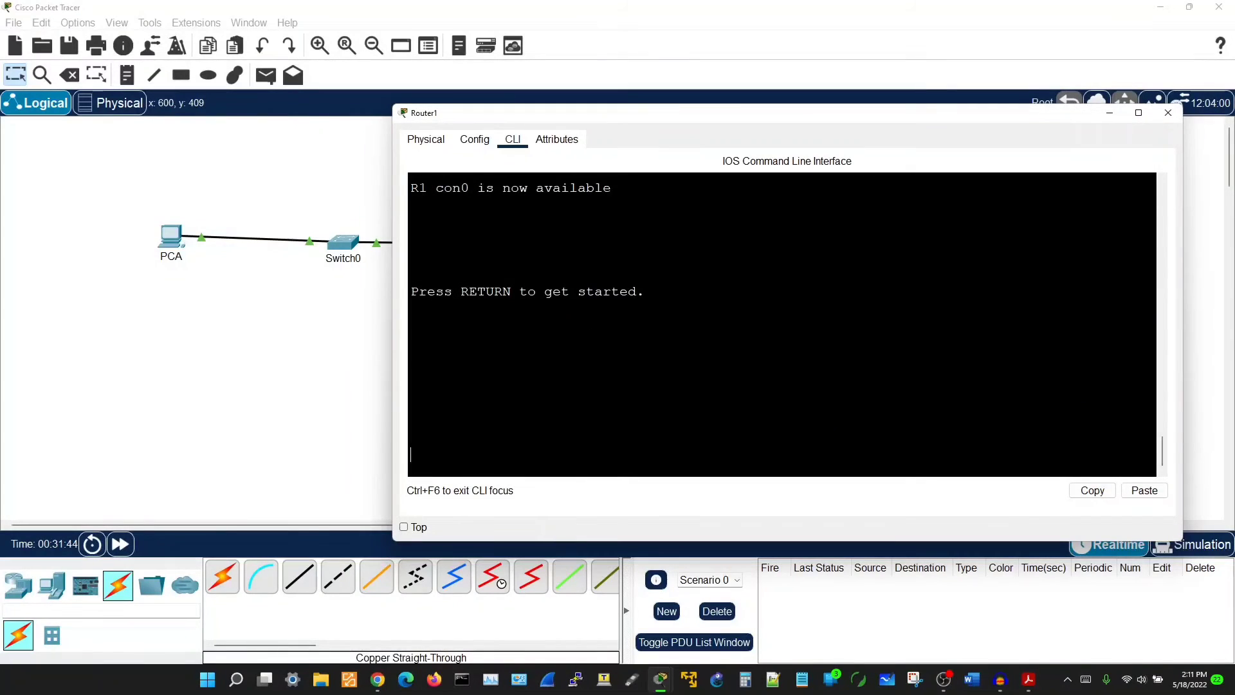
{"action": "key", "text": "Return"}
{"action": "key", "text": "Return"}
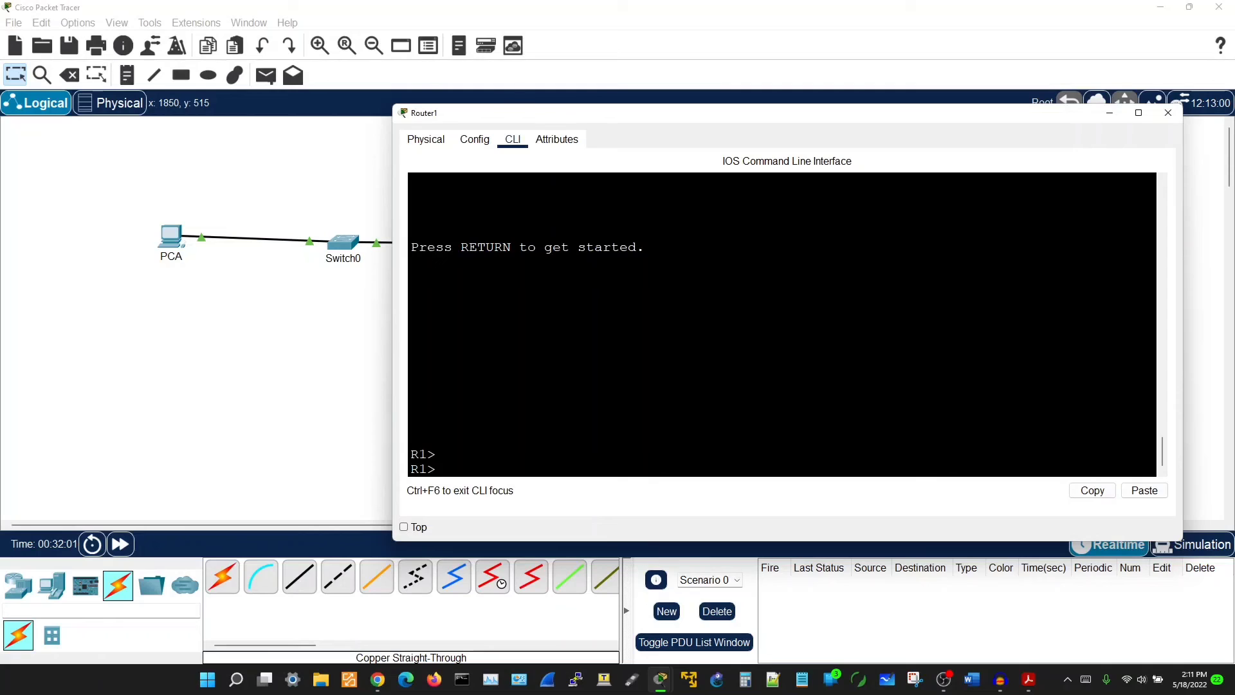
{"action": "type", "text": "en"}
{"action": "key", "text": "Return"}
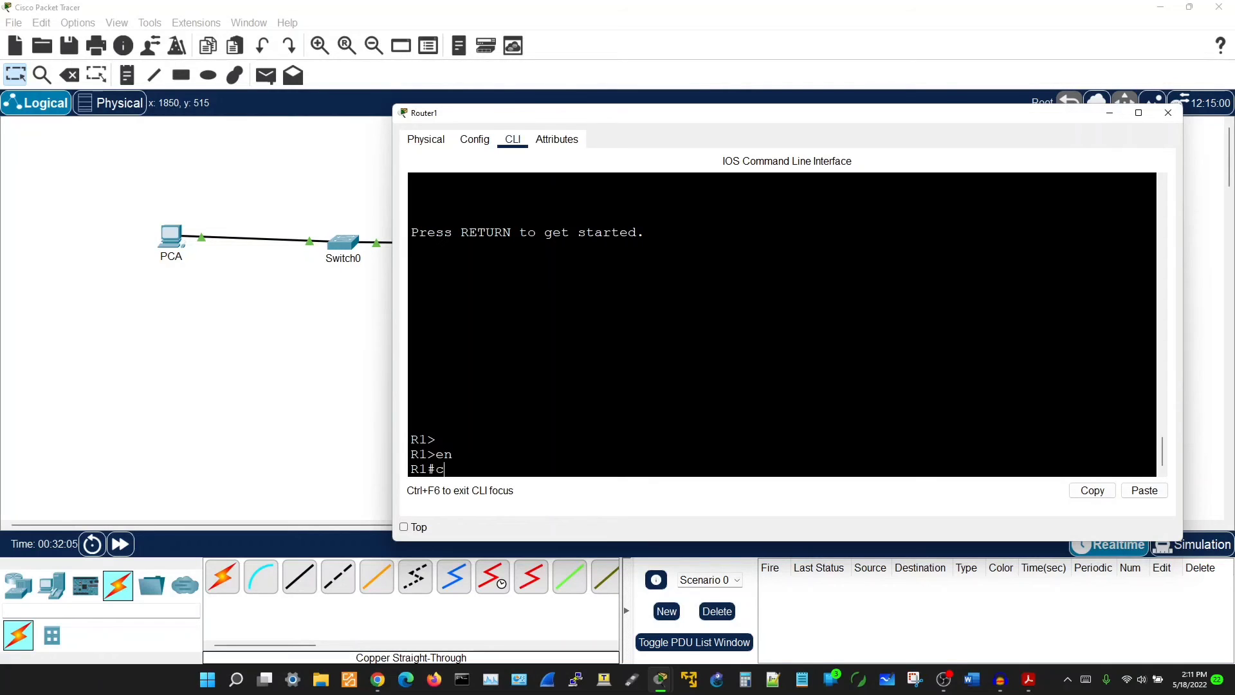
{"action": "key", "text": "alt+F4"}
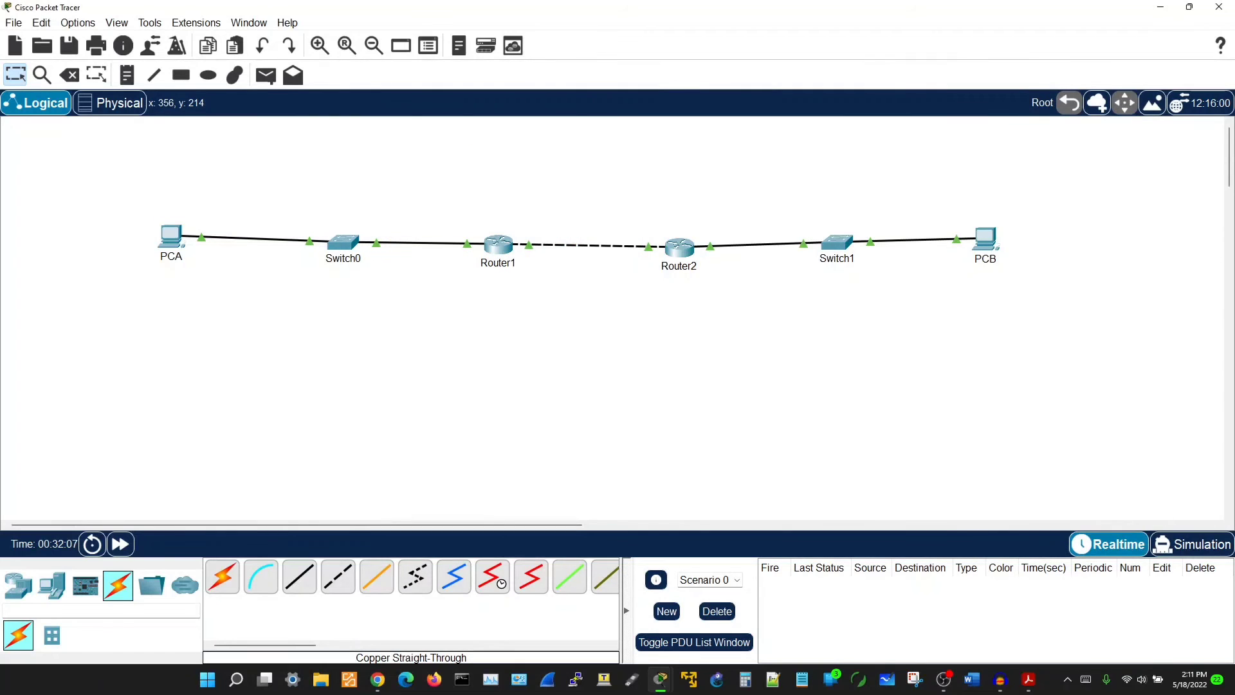
Run ipv6config /all at PCA's command prompt and highlight its link-local IPv6 address for inspection.
{"action": "left_click", "coordinate": [174, 236]}
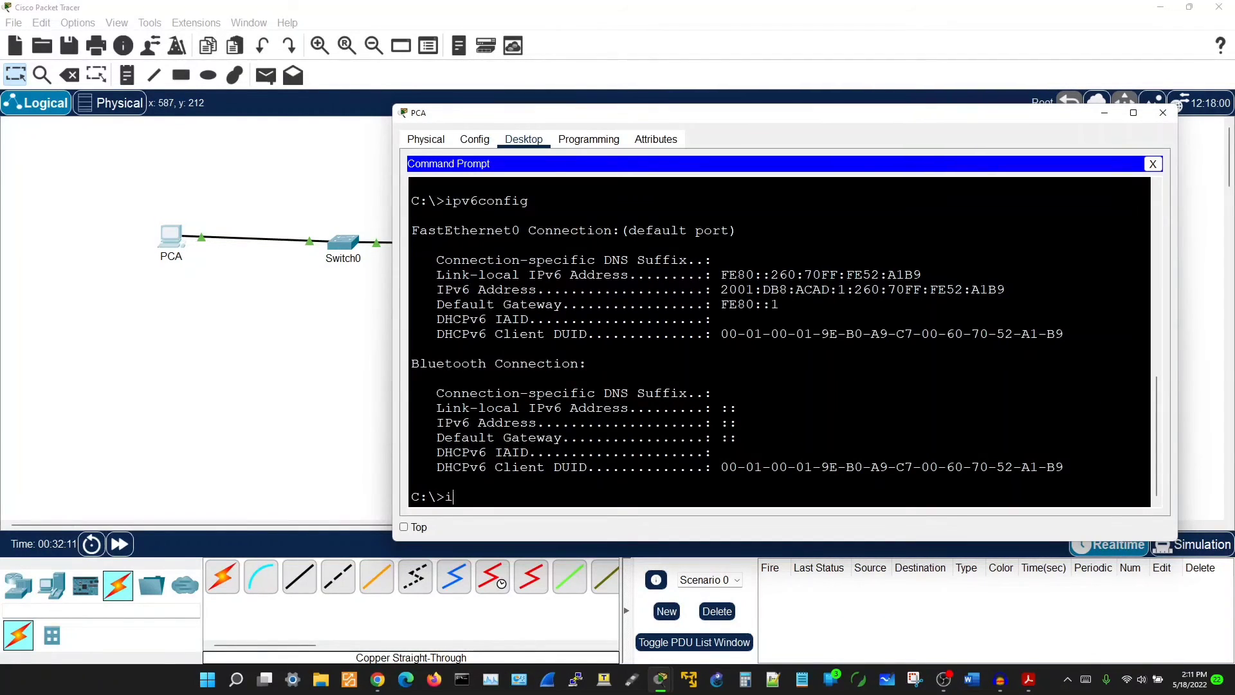
{"action": "key", "text": "BackSpace"}
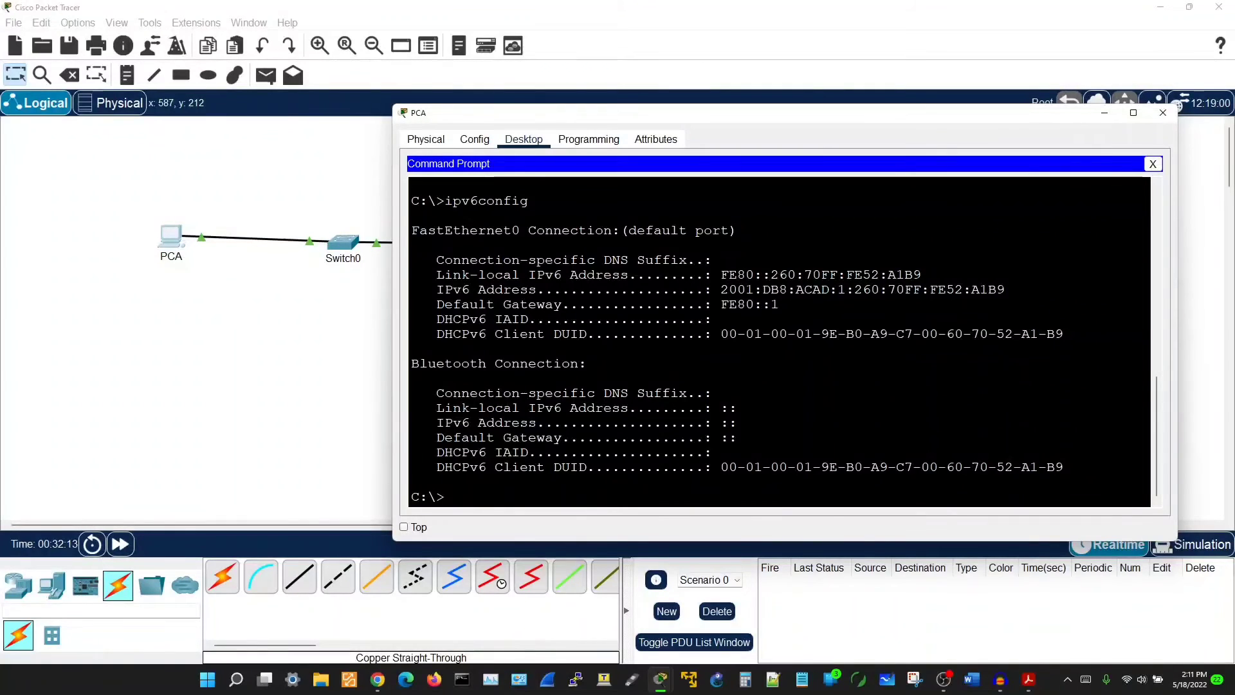
{"action": "key", "text": "Up"}
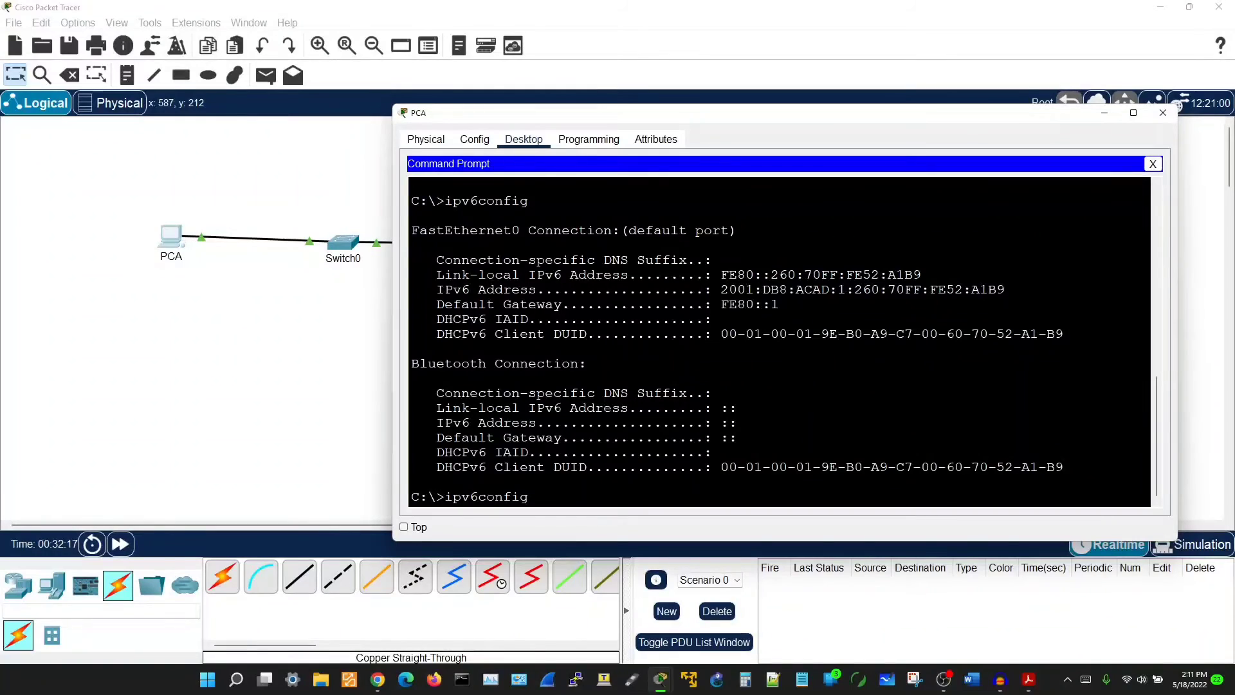
{"action": "type", "text": "/all"}
{"action": "key", "text": "Return"}
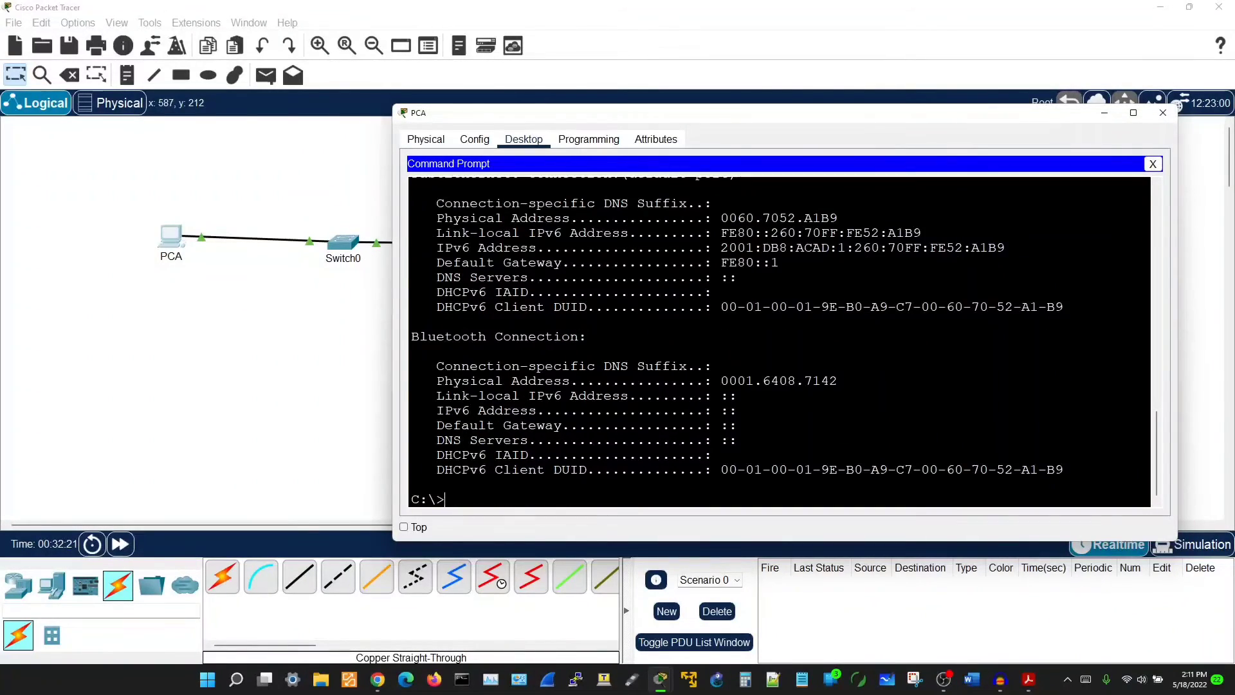
{"action": "scroll", "coordinate": [737, 342], "scroll_direction": "up", "scroll_amount": 2}
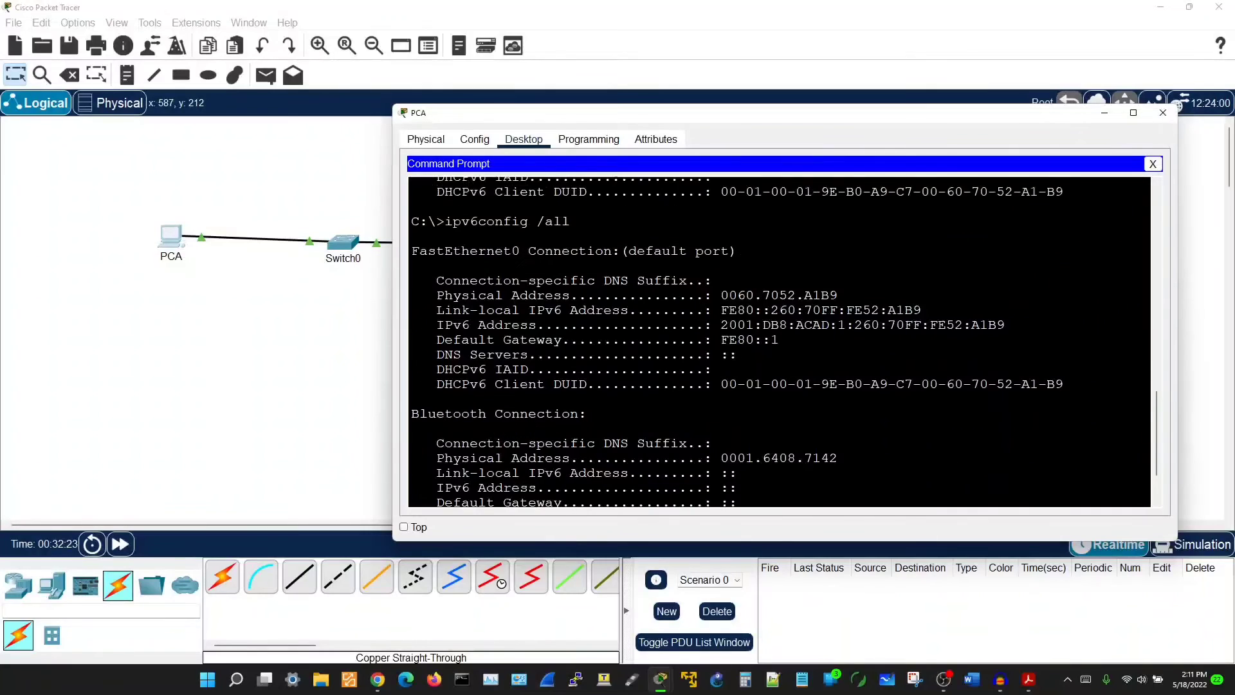
{"action": "scroll", "coordinate": [737, 341], "scroll_direction": "down", "scroll_amount": 2}
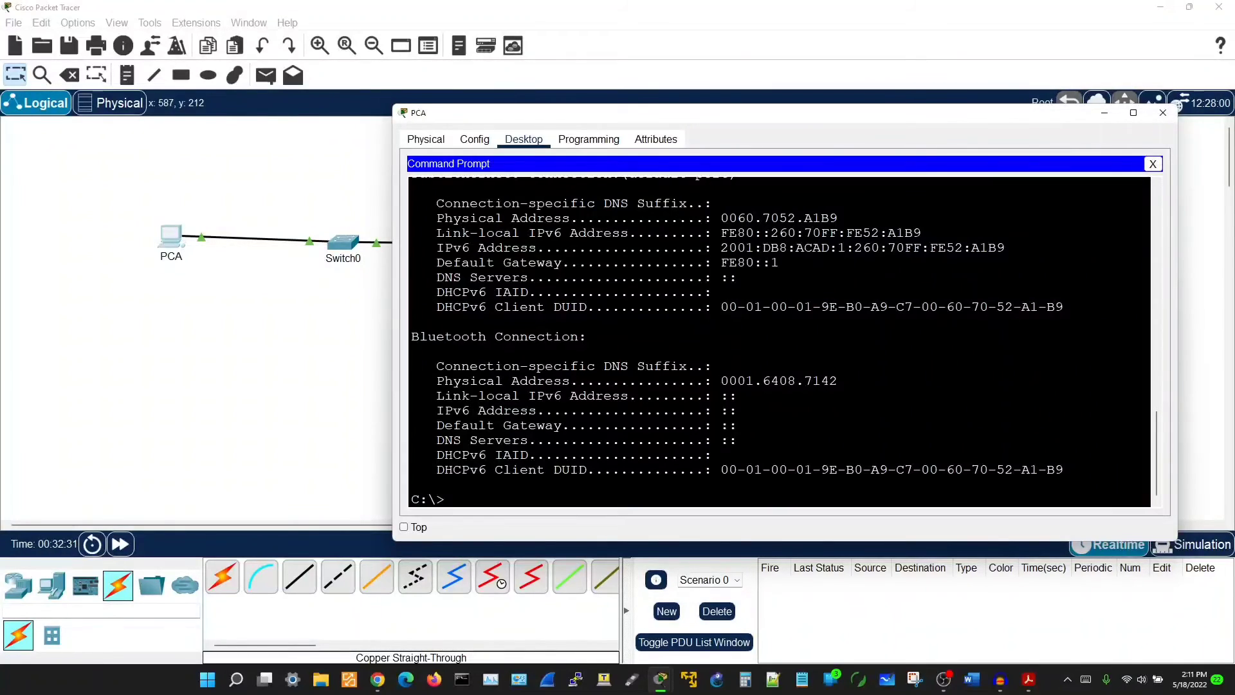
{"action": "left_click_drag", "start_coordinate": [721, 233], "coordinate": [922, 233]}
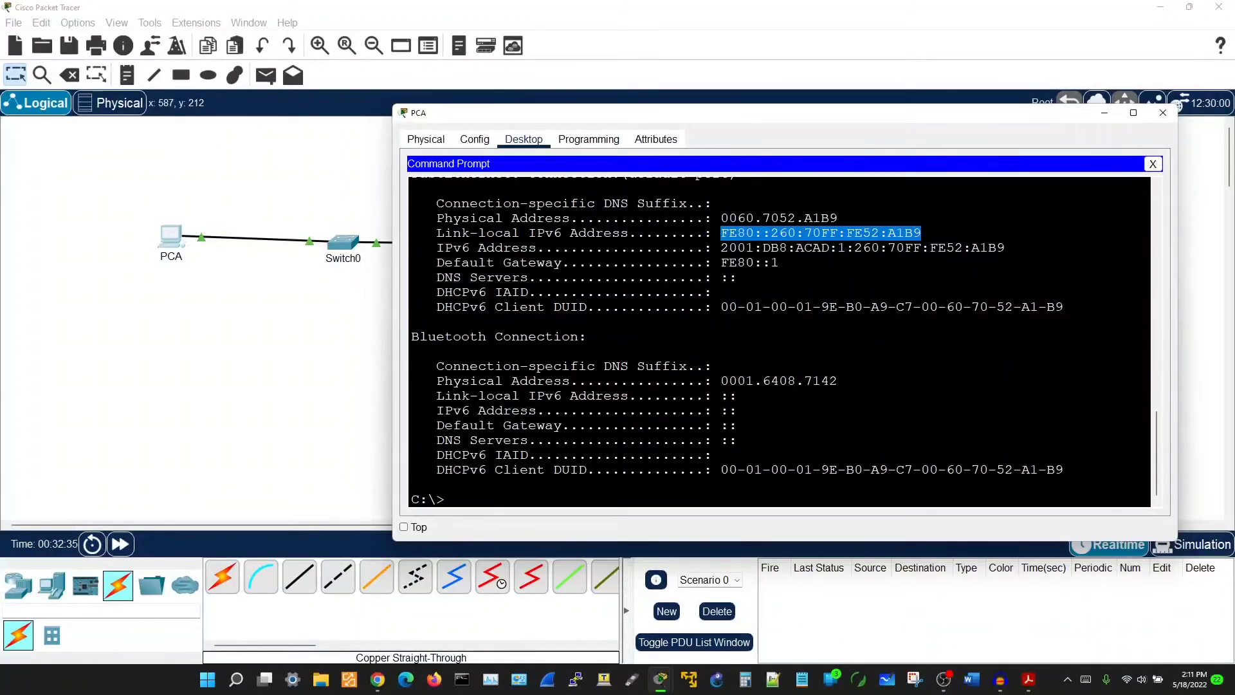
Highlight the global IPv6 address prefix and the default gateway in PCA's ipv6config output for inspection.
{"action": "left_click_drag", "start_coordinate": [721, 247], "coordinate": [855, 248]}
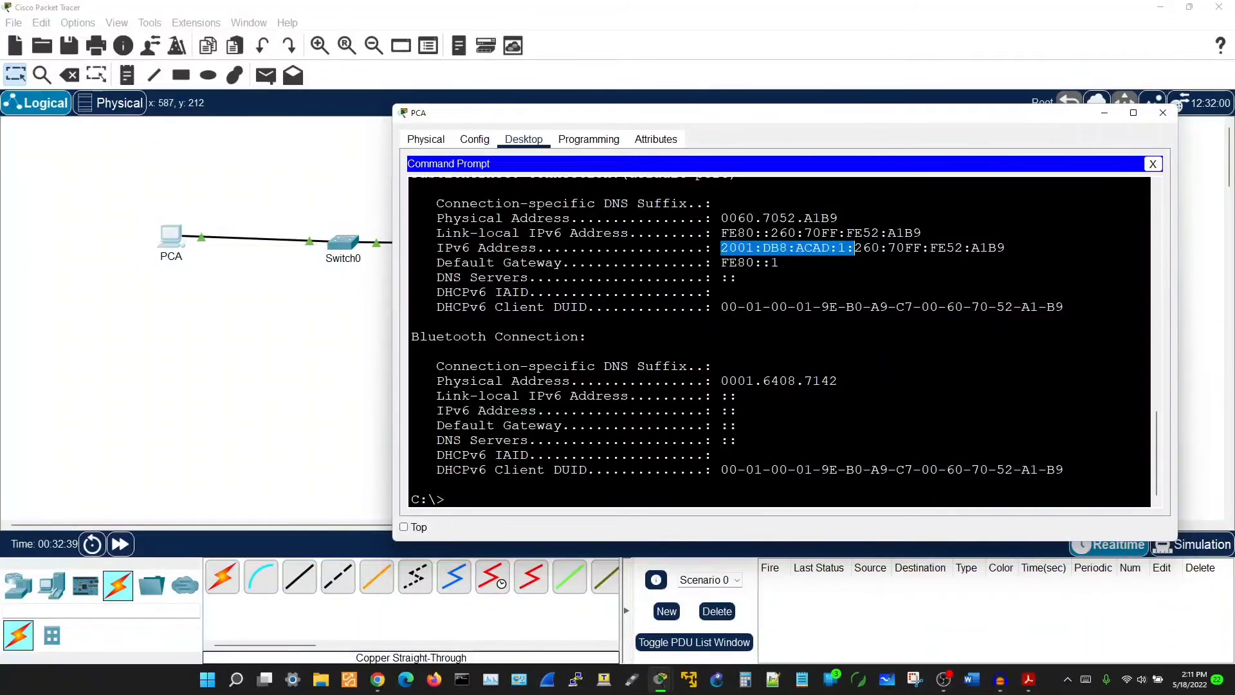
{"action": "left_click_drag", "start_coordinate": [721, 263], "coordinate": [779, 263]}
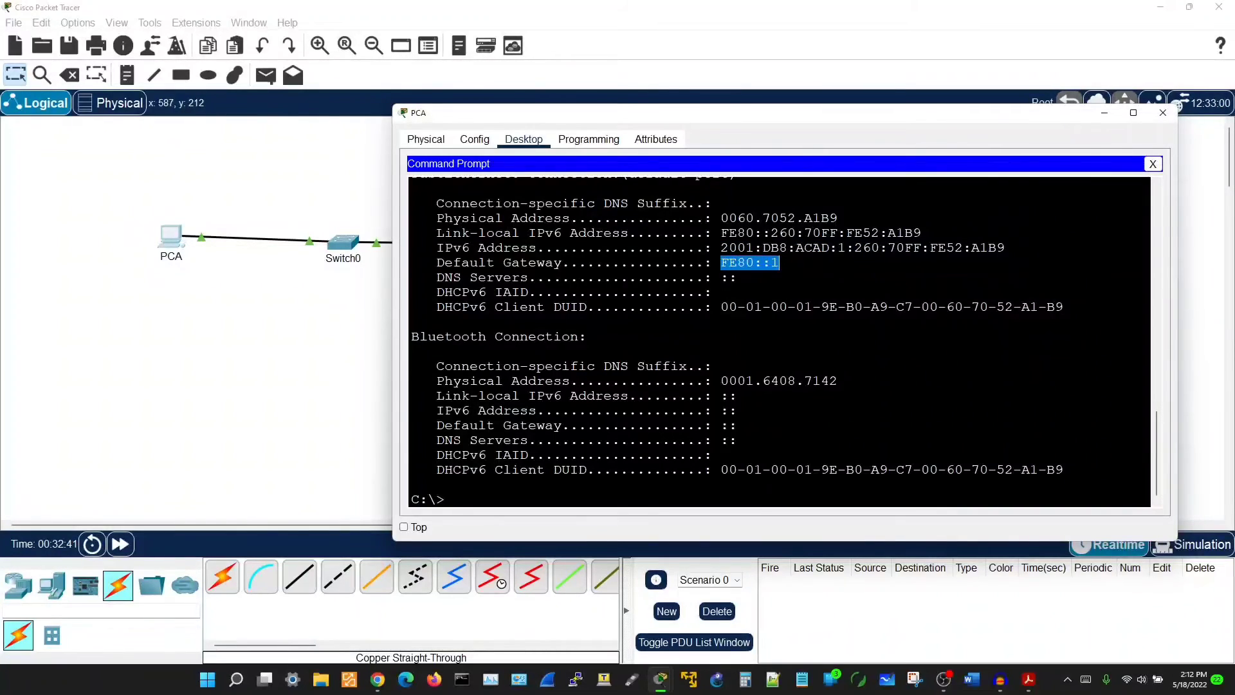
{"action": "left_click", "coordinate": [781, 277]}
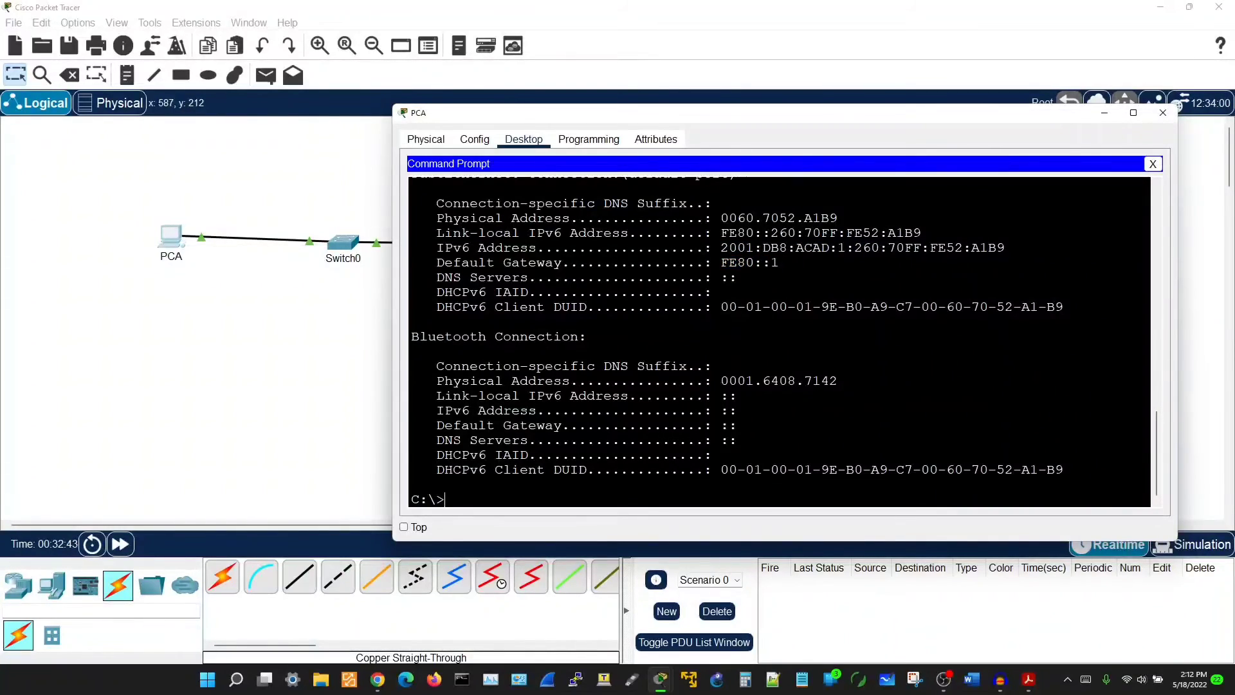
Switch to Router1's command line and enter privileged mode, followed by global configuration mode with conf t.
{"action": "left_click", "coordinate": [318, 382]}
{"action": "left_click", "coordinate": [491, 250]}
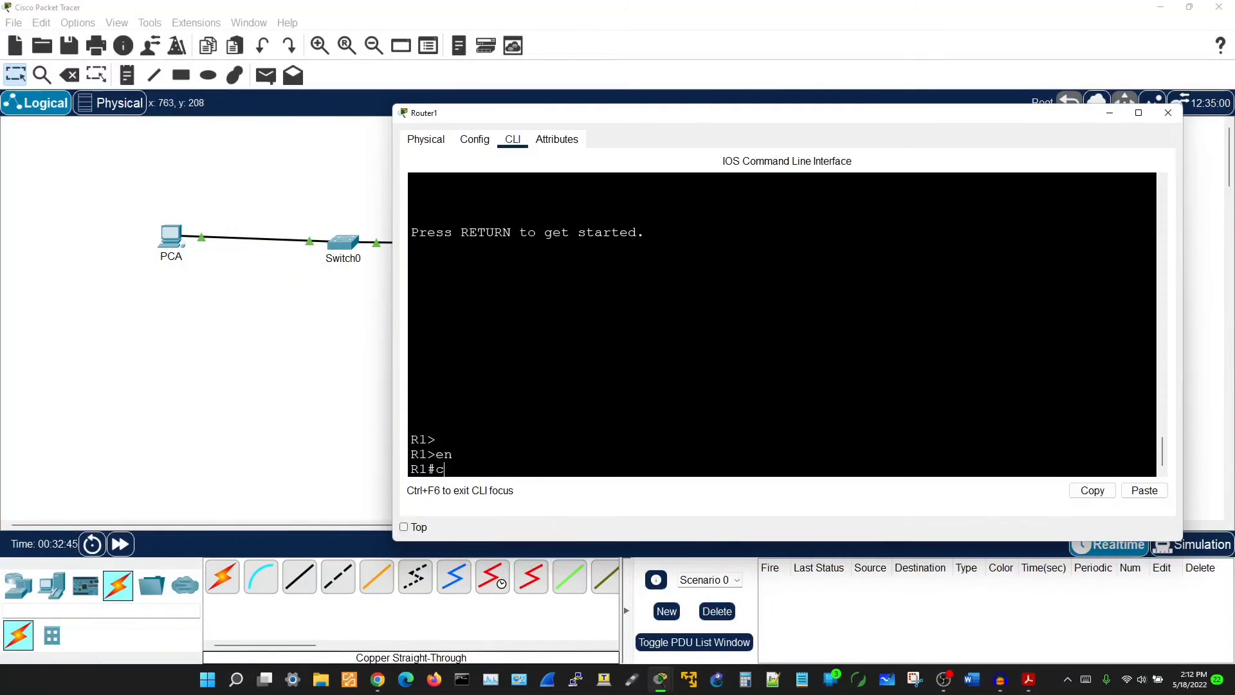
{"action": "key", "text": "BackSpace"}
{"action": "type", "text": "conf t"}
{"action": "key", "text": "Return"}
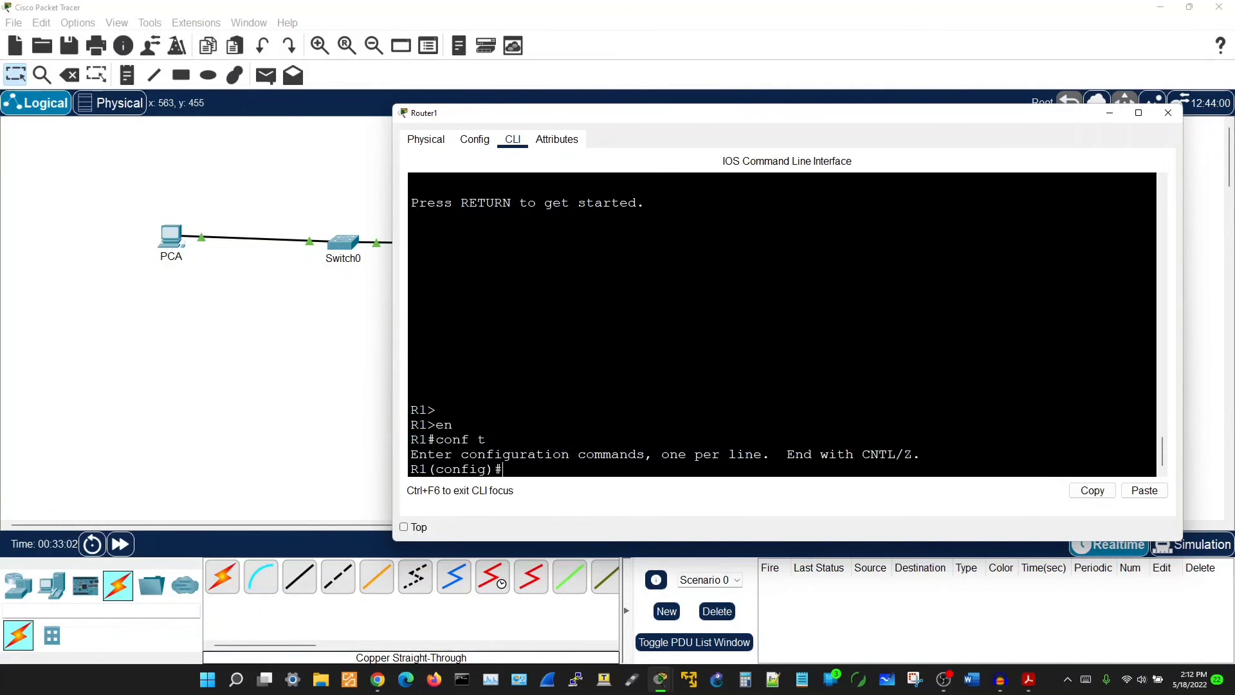
Create an IPv6 DHCP pool named R1-STATELESS on R1 and highlight the pool configuration prompt.
{"action": "type", "text": "ipv6 d"}
{"action": "key", "text": "Tab"}
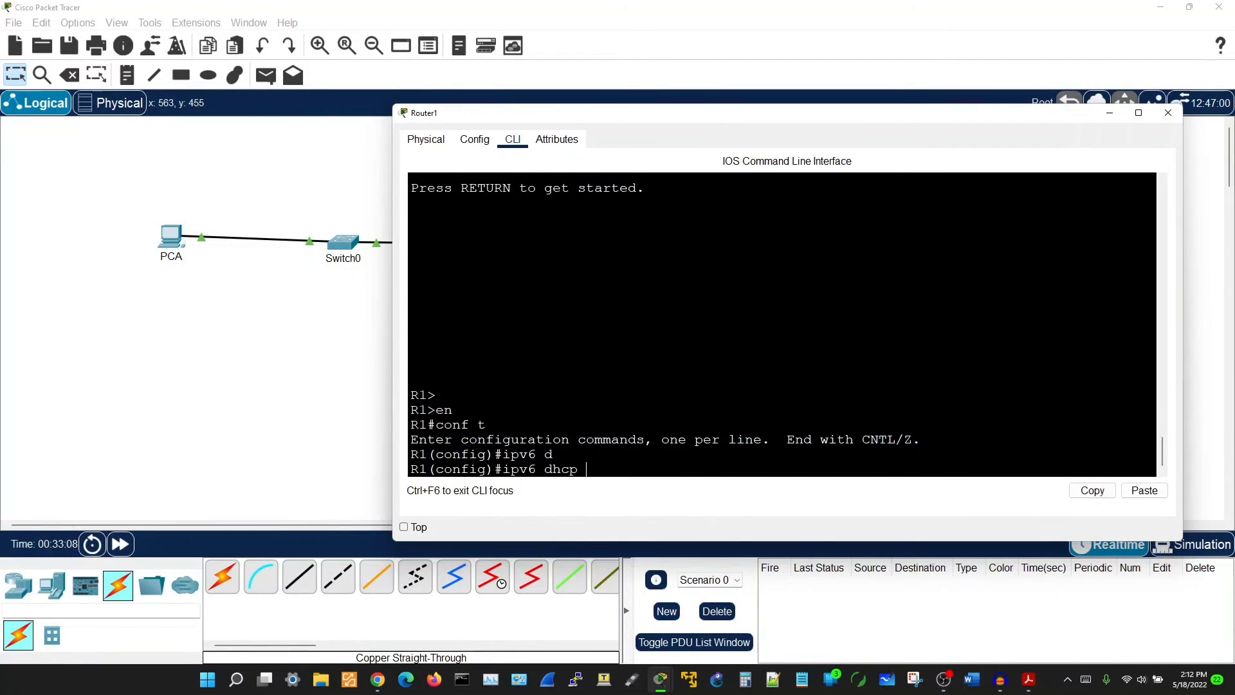
{"action": "type", "text": "po"}
{"action": "key", "text": "Tab"}
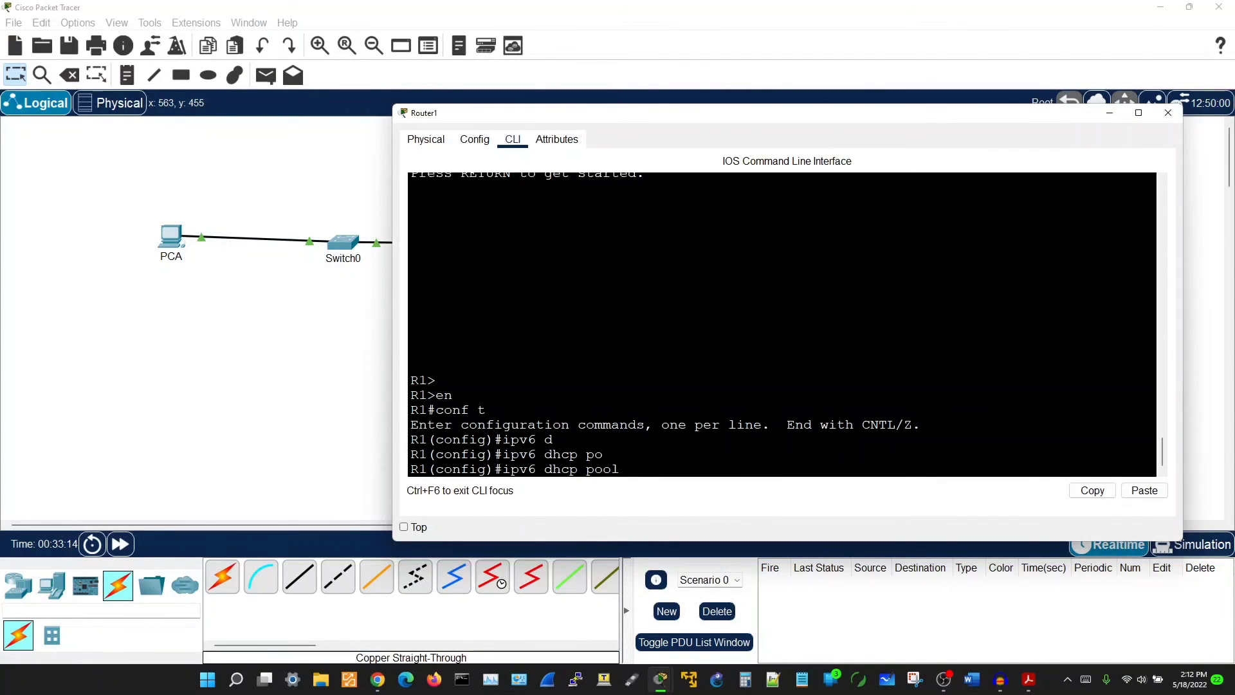
{"action": "key", "text": "alt+Tab"}
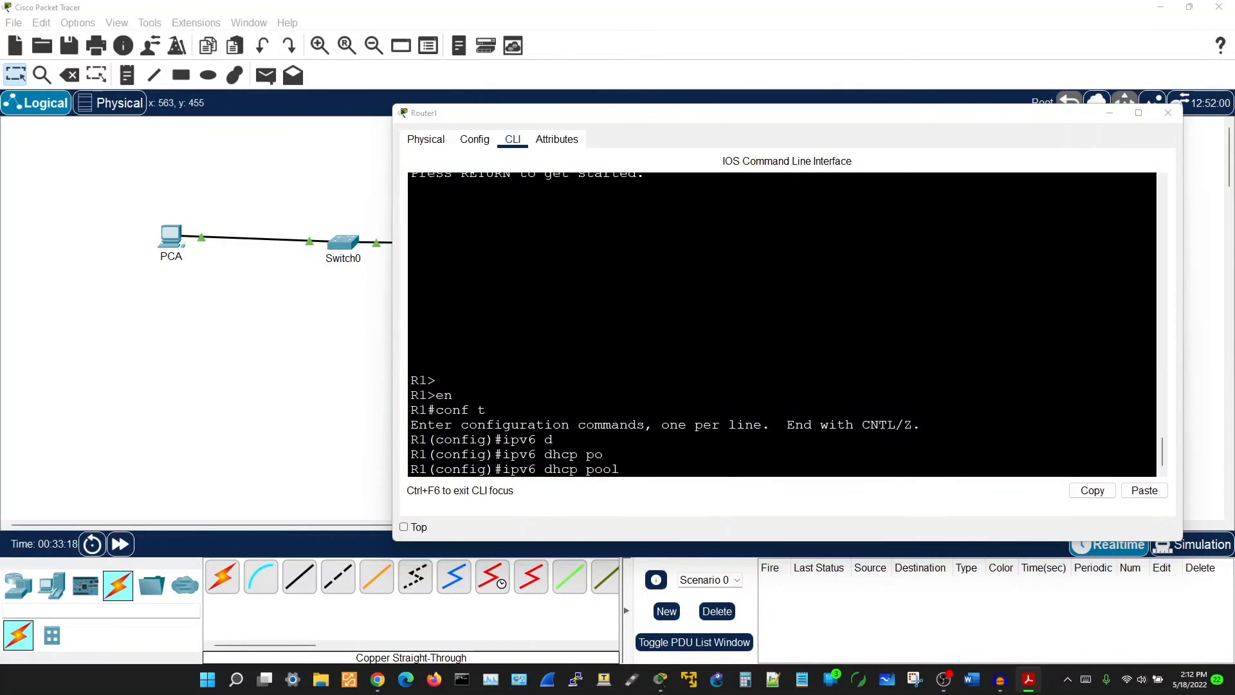
{"action": "key", "text": "alt+Tab"}
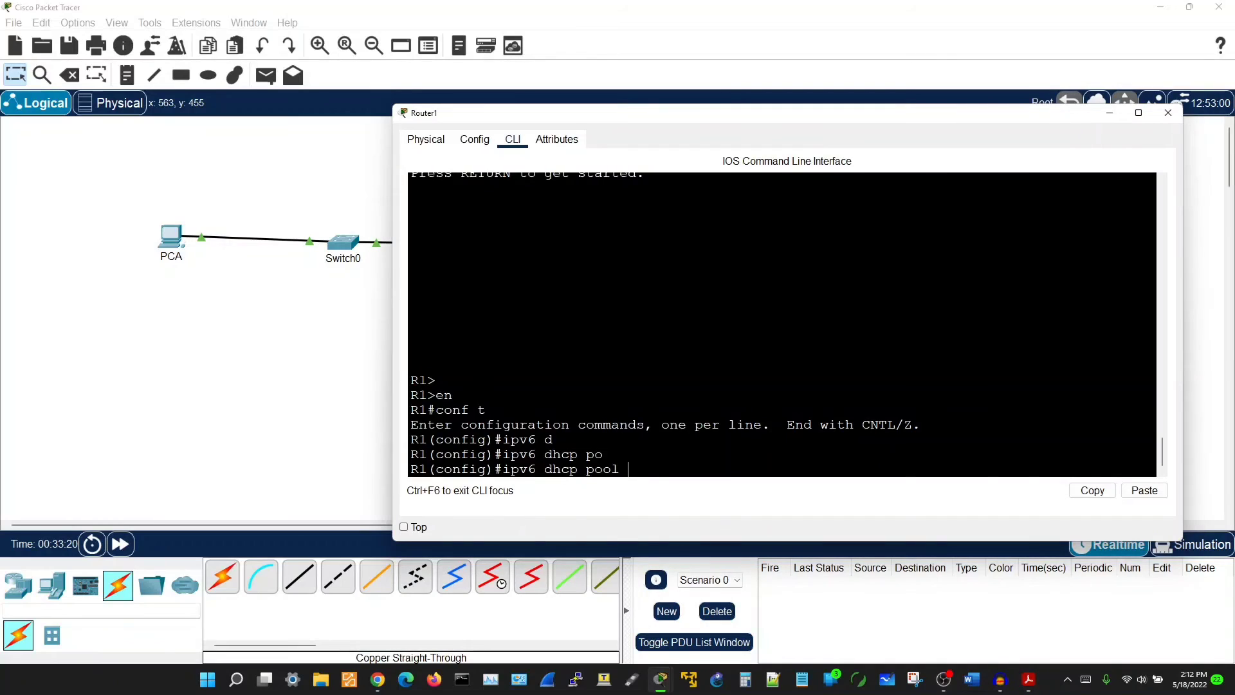
{"action": "type", "text": "R1-STATELESS"}
{"action": "key", "text": "Return"}
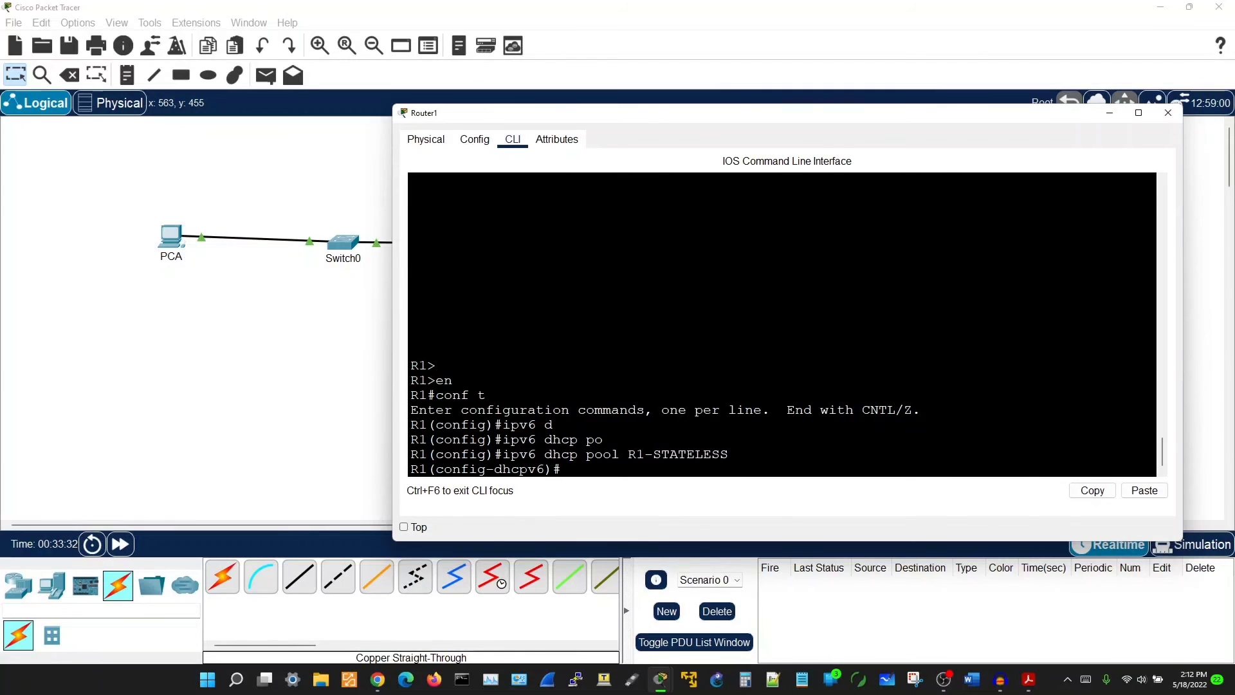
{"action": "left_click_drag", "start_coordinate": [435, 469], "coordinate": [552, 469]}
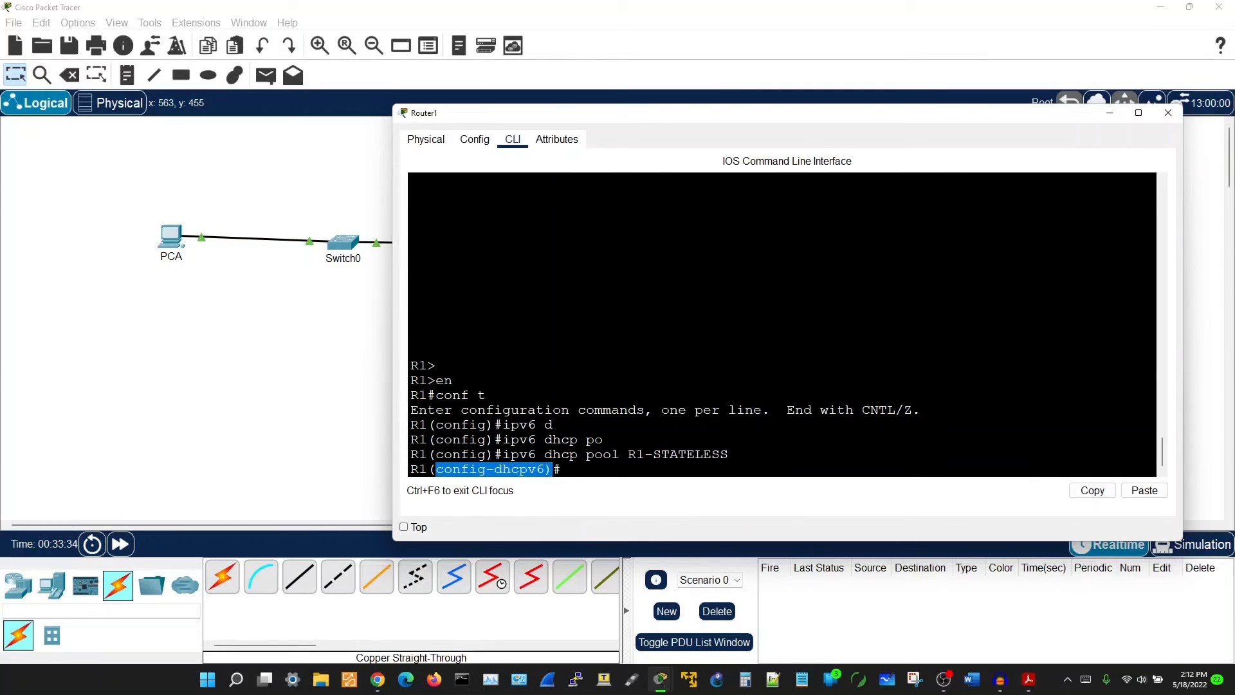
{"action": "key", "text": "ctrl+c"}
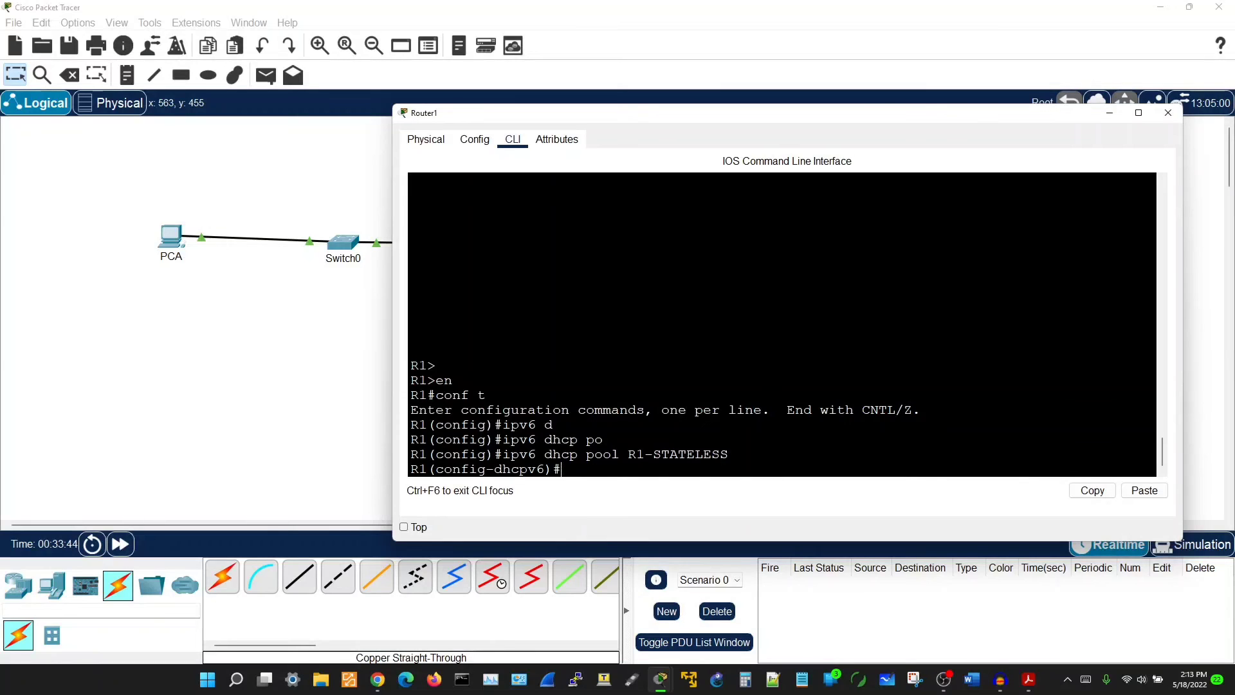
Set the R1-STATELESS pool's DNS server to 2001:db8:acad::254.
{"action": "type", "text": "DN"}
{"action": "key", "text": "Tab"}
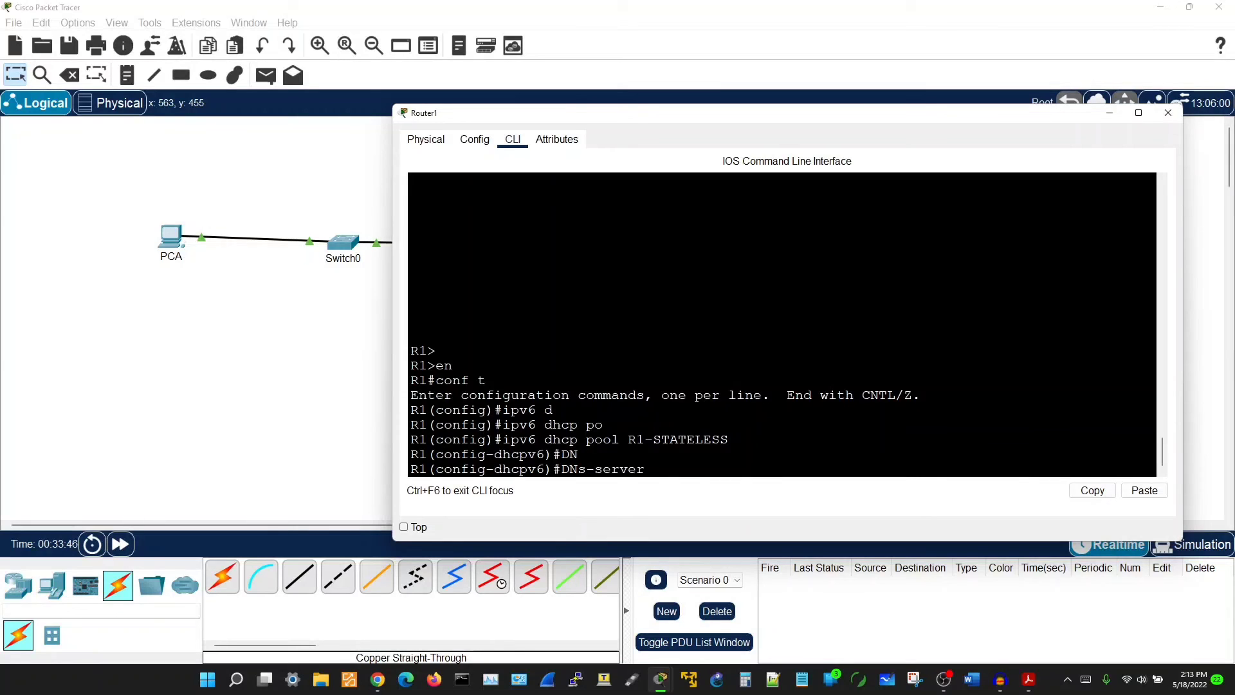
{"action": "key", "text": "Tab"}
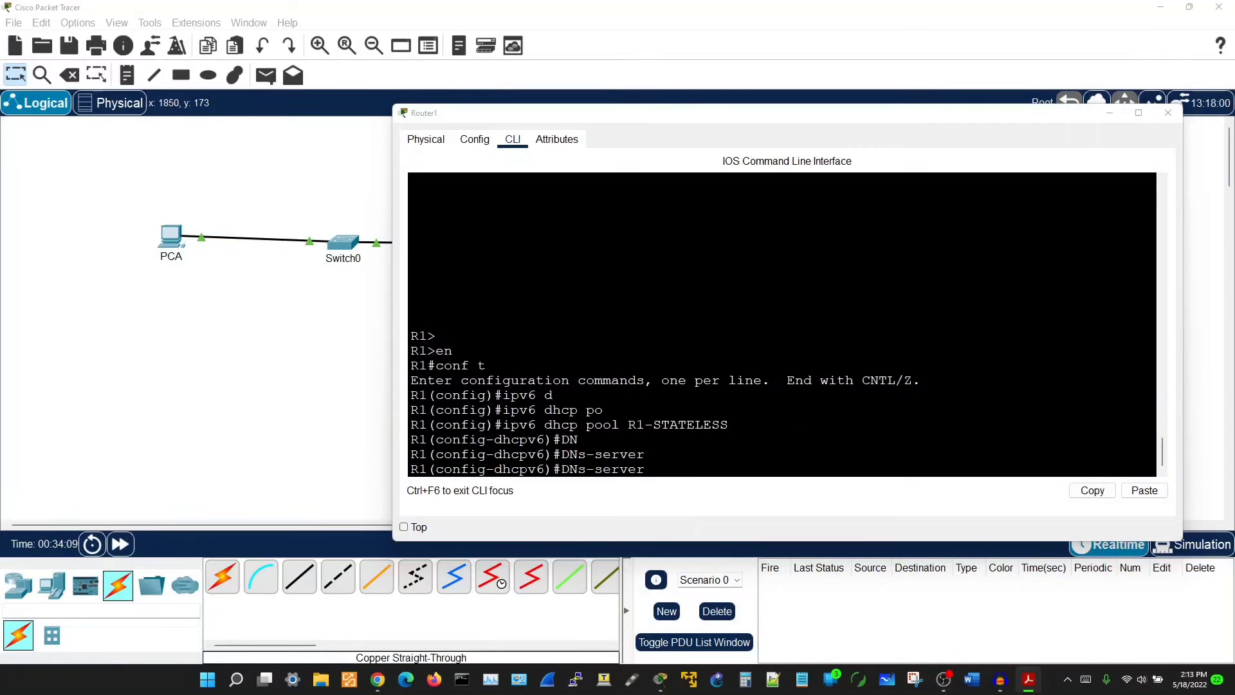
{"action": "right_click", "coordinate": [654, 470]}
{"action": "left_click", "coordinate": [688, 493]}
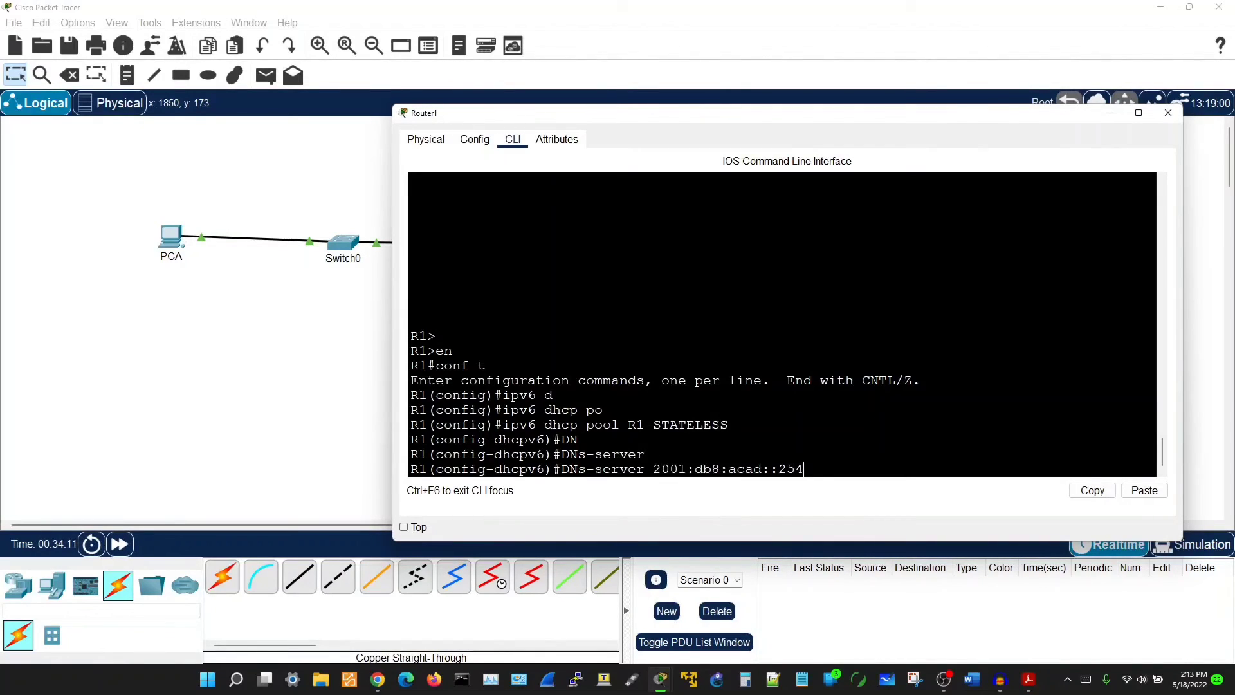
{"action": "key", "text": "Return"}
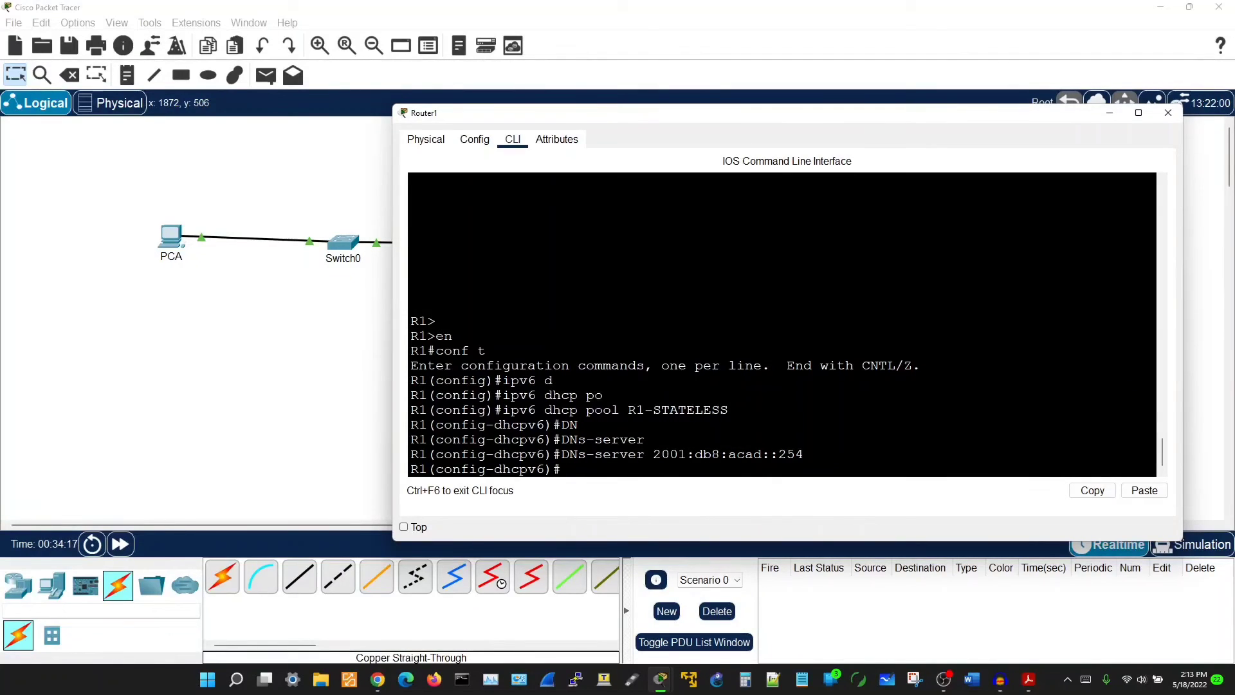
Set the pool's domain name to Bitsinthewire.com and exit to global configuration mode.
{"action": "type", "text": "domain"}
{"action": "key", "text": "Tab"}
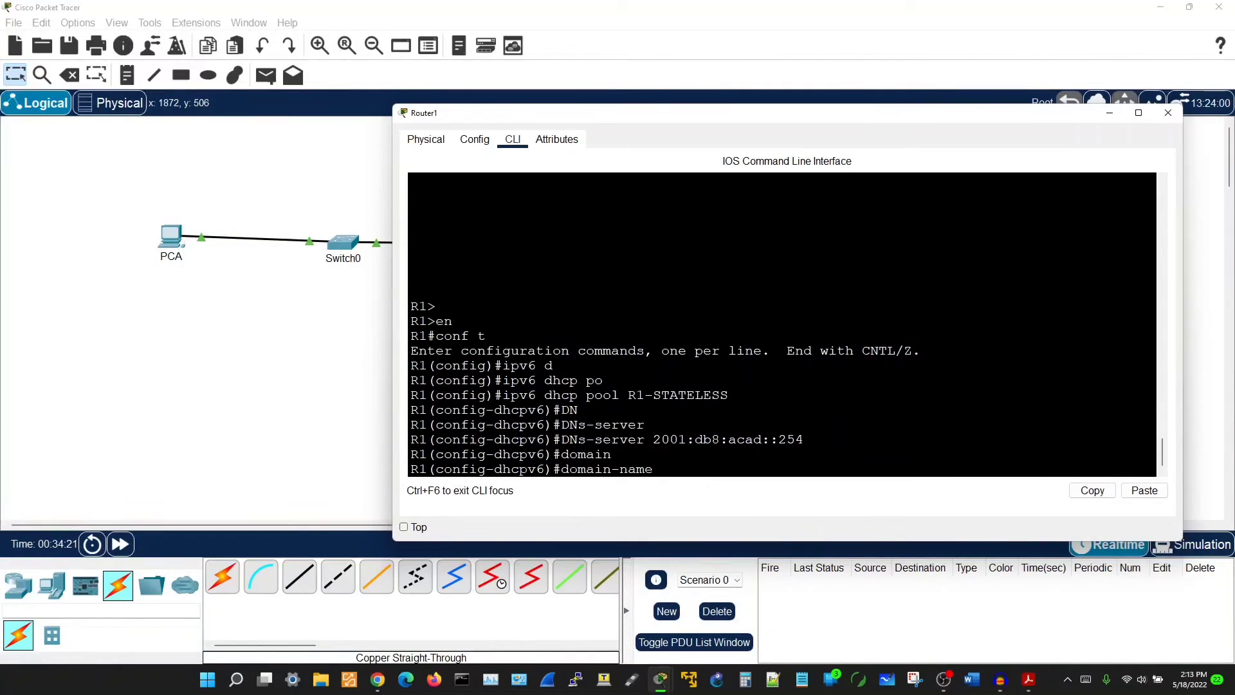
{"action": "type", "text": "Bitsinthewire.com"}
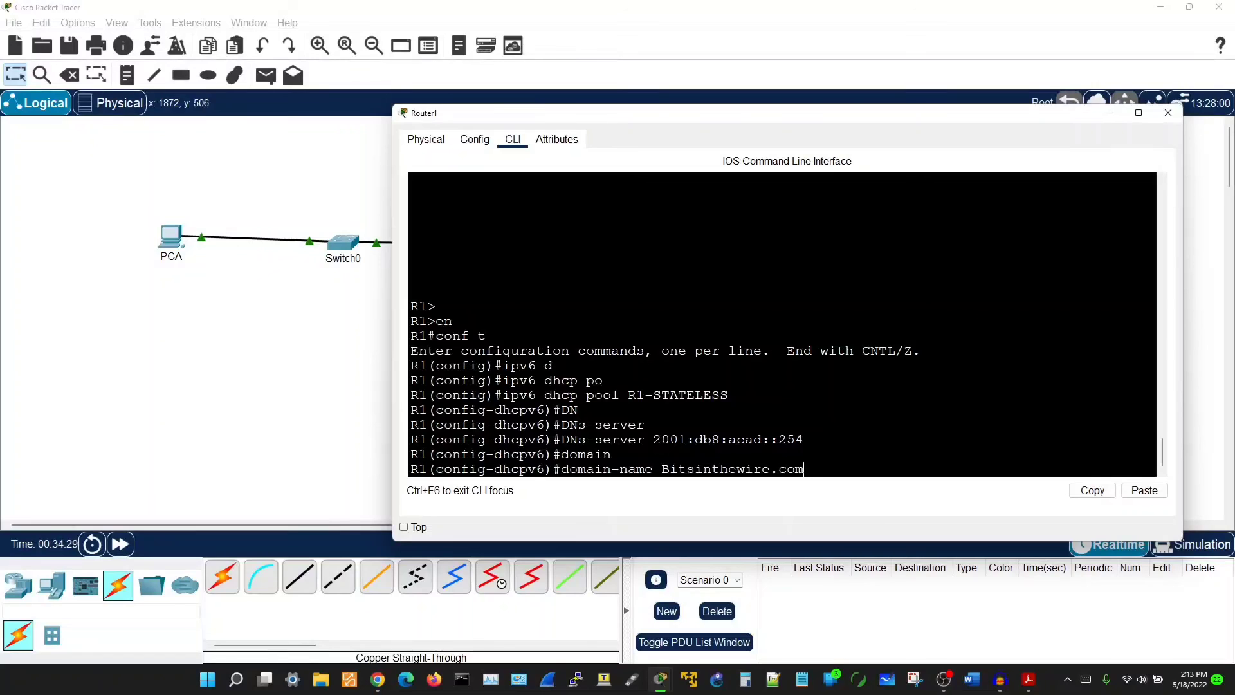
{"action": "key", "text": "Return"}
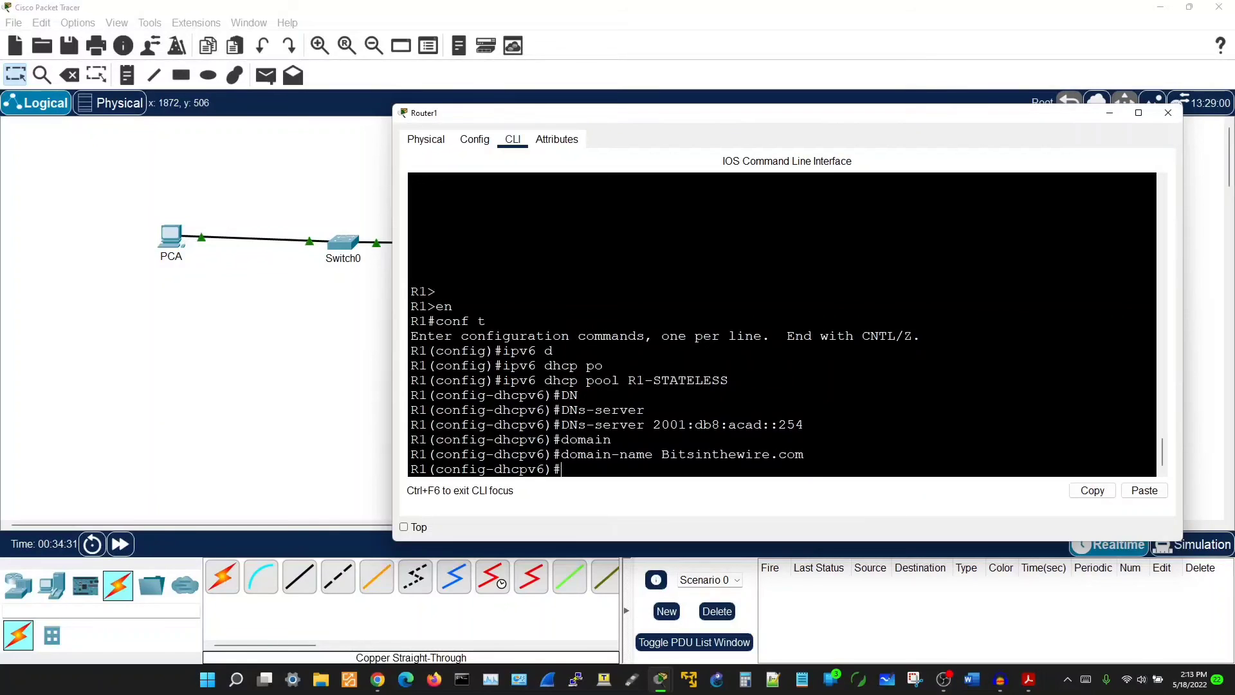
{"action": "type", "text": "exit"}
{"action": "key", "text": "Return"}
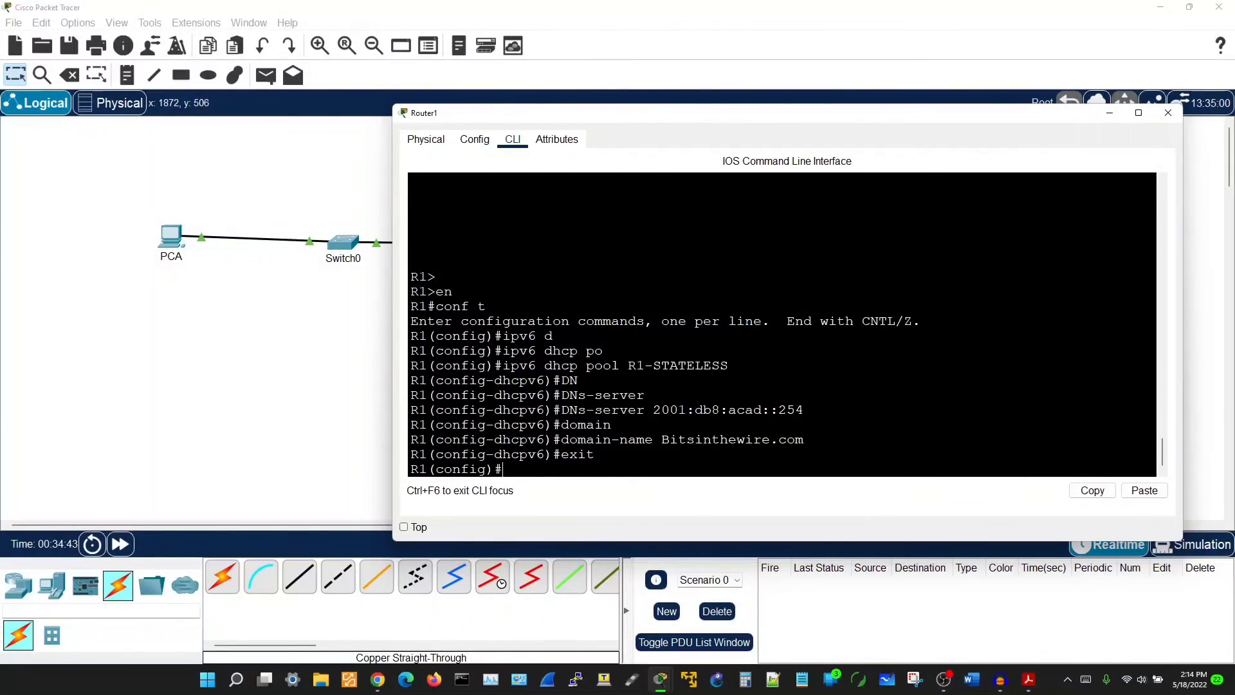
Check R1's links in the topology and enter configuration mode for interface g0/0/1 on R1.
{"action": "left_click", "coordinate": [260, 310]}
{"action": "left_click_drag", "start_coordinate": [462, 215], "coordinate": [491, 256]}
{"action": "left_click_drag", "start_coordinate": [417, 188], "coordinate": [294, 359]}
{"action": "left_click", "coordinate": [500, 245]}
{"action": "type", "text": "int"}
{"action": "key", "text": "Tab"}
{"action": "type", "text": "g"}
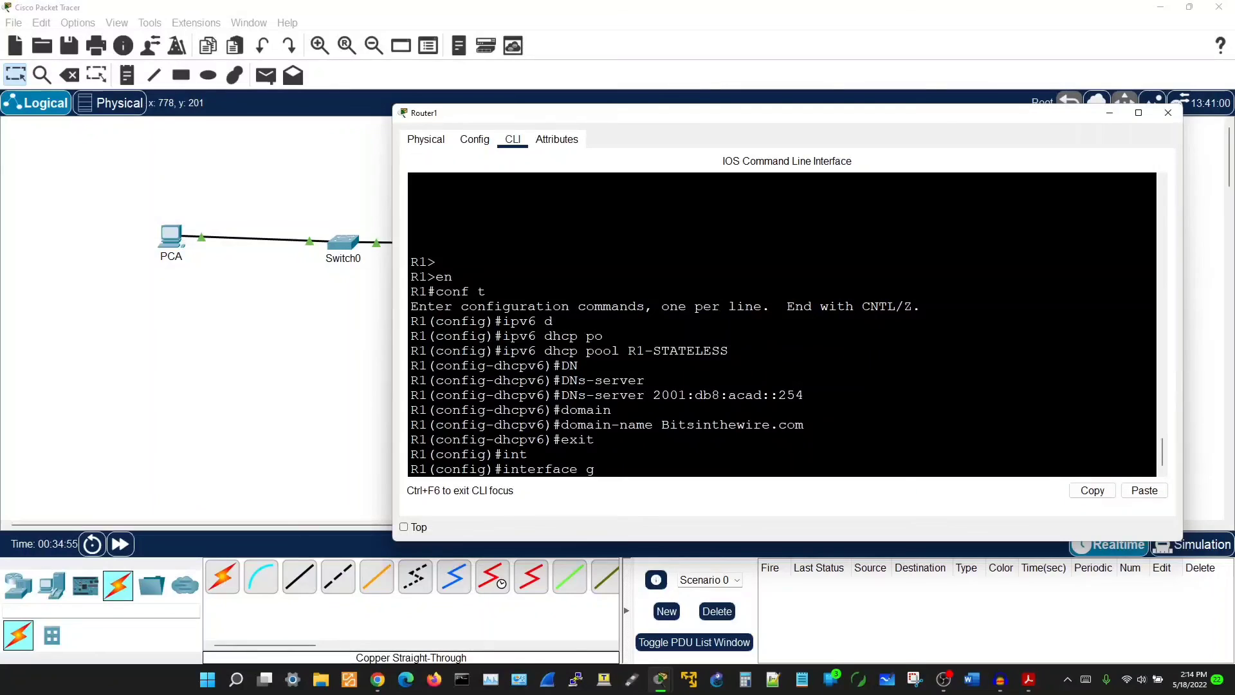
{"action": "type", "text": "0/0/1"}
{"action": "key", "text": "Return"}
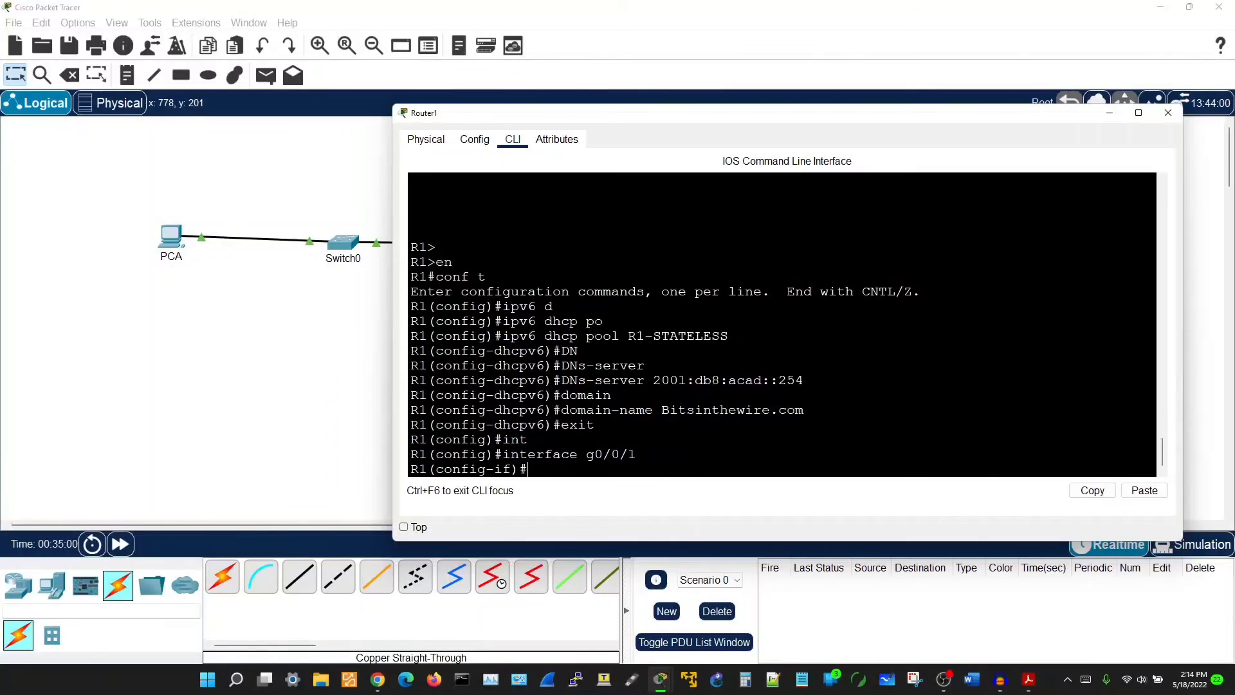
Assign the R1-STATELESS pool to interface g0/0/1 with ipv6 dhcp server, copying the pool name from the earlier command.
{"action": "type", "text": "ipv6 d"}
{"action": "key", "text": "Tab"}
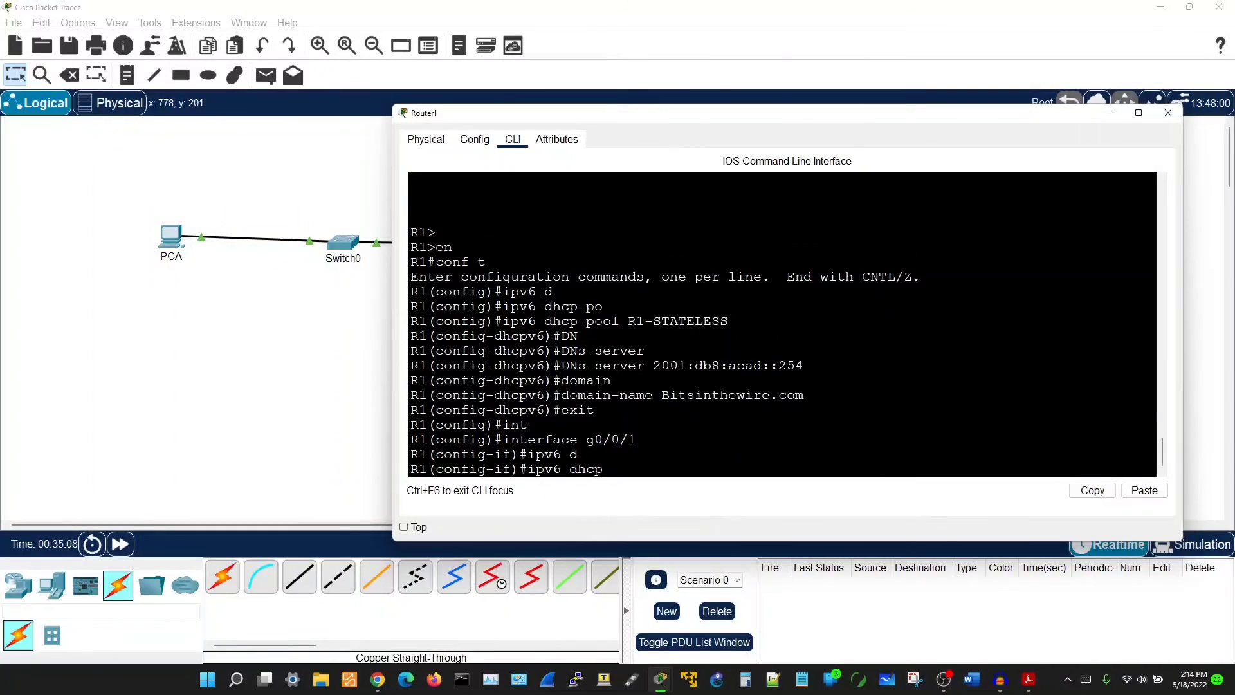
{"action": "type", "text": "p"}
{"action": "key", "text": "Tab"}
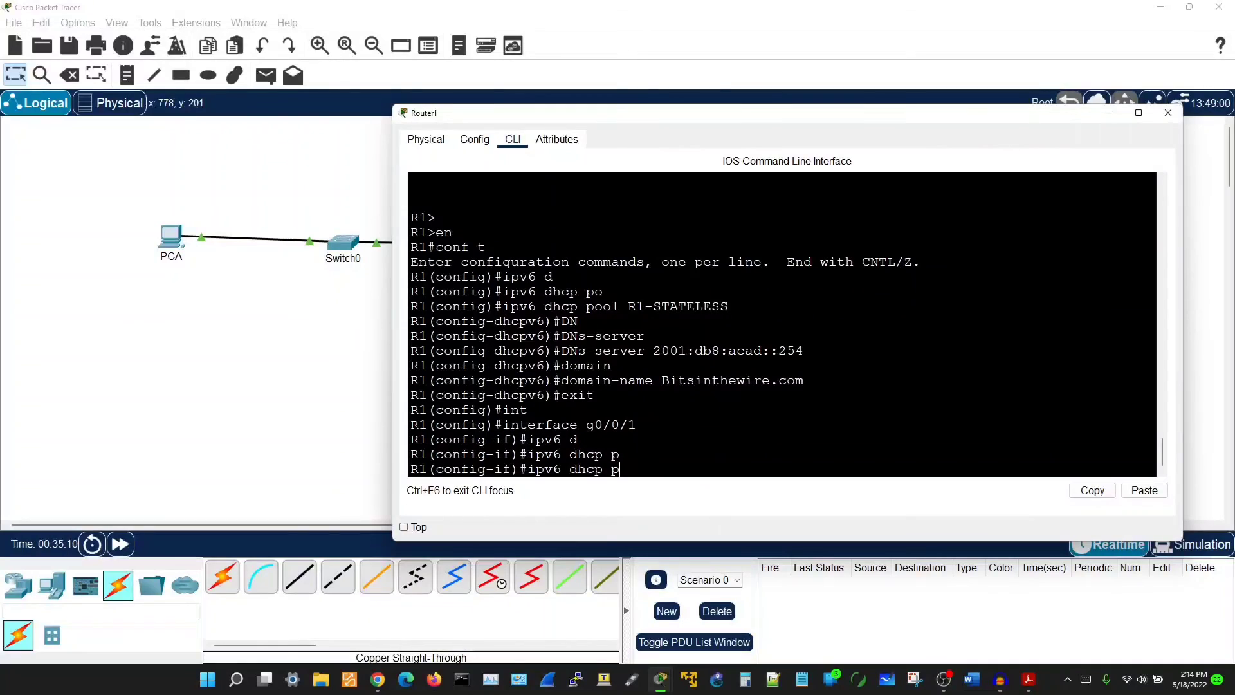
{"action": "key", "text": "BackSpace"}
{"action": "type", "text": "se"}
{"action": "key", "text": "Tab"}
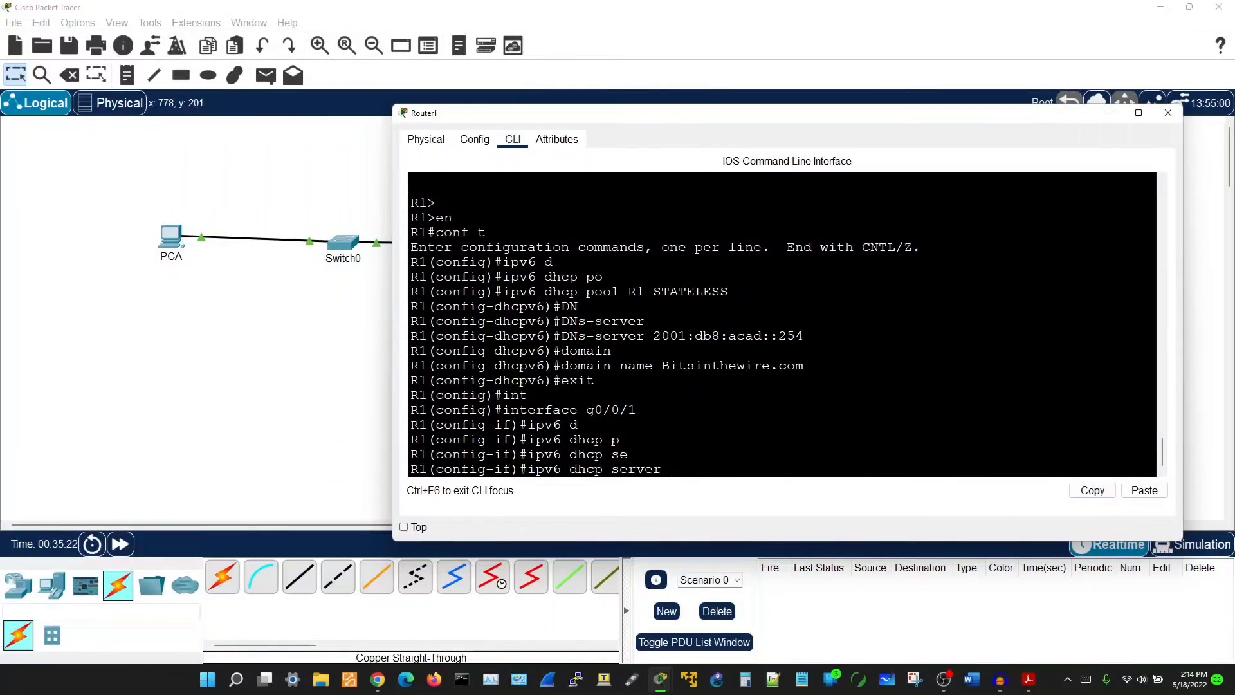
{"action": "left_click_drag", "start_coordinate": [628, 291], "coordinate": [728, 291]}
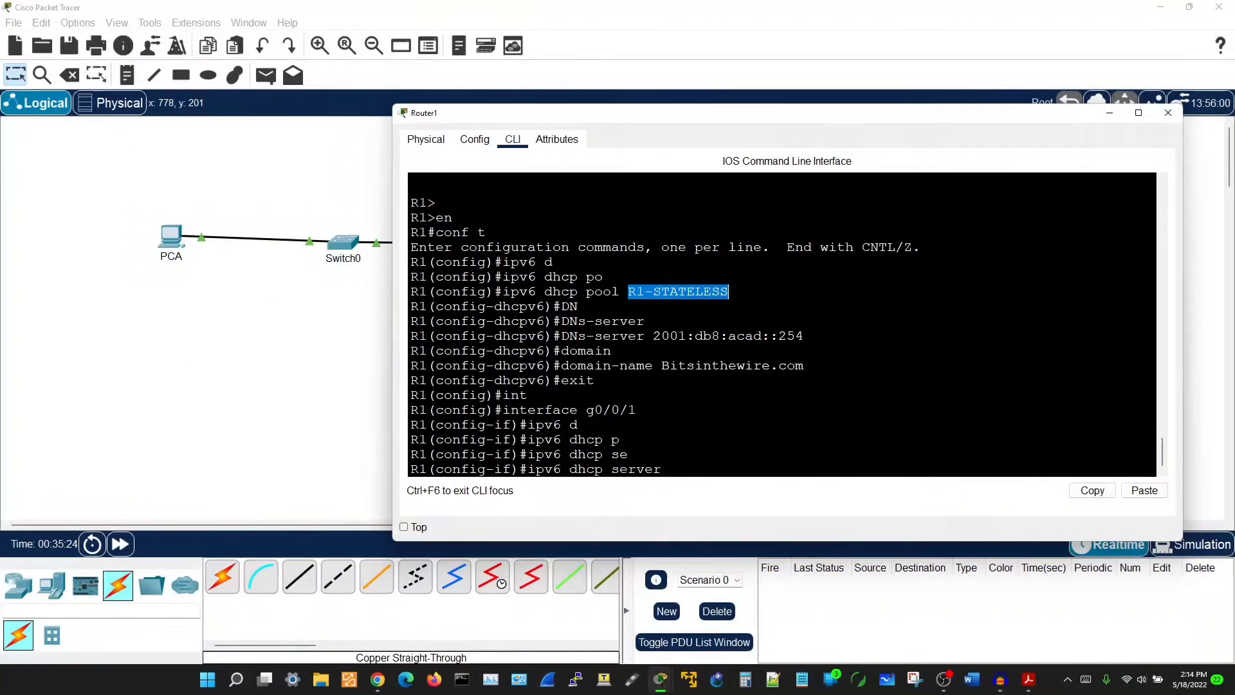
{"action": "right_click", "coordinate": [716, 293]}
{"action": "left_click", "coordinate": [740, 303]}
{"action": "left_click", "coordinate": [672, 469]}
{"action": "right_click", "coordinate": [672, 464]}
{"action": "left_click", "coordinate": [704, 492]}
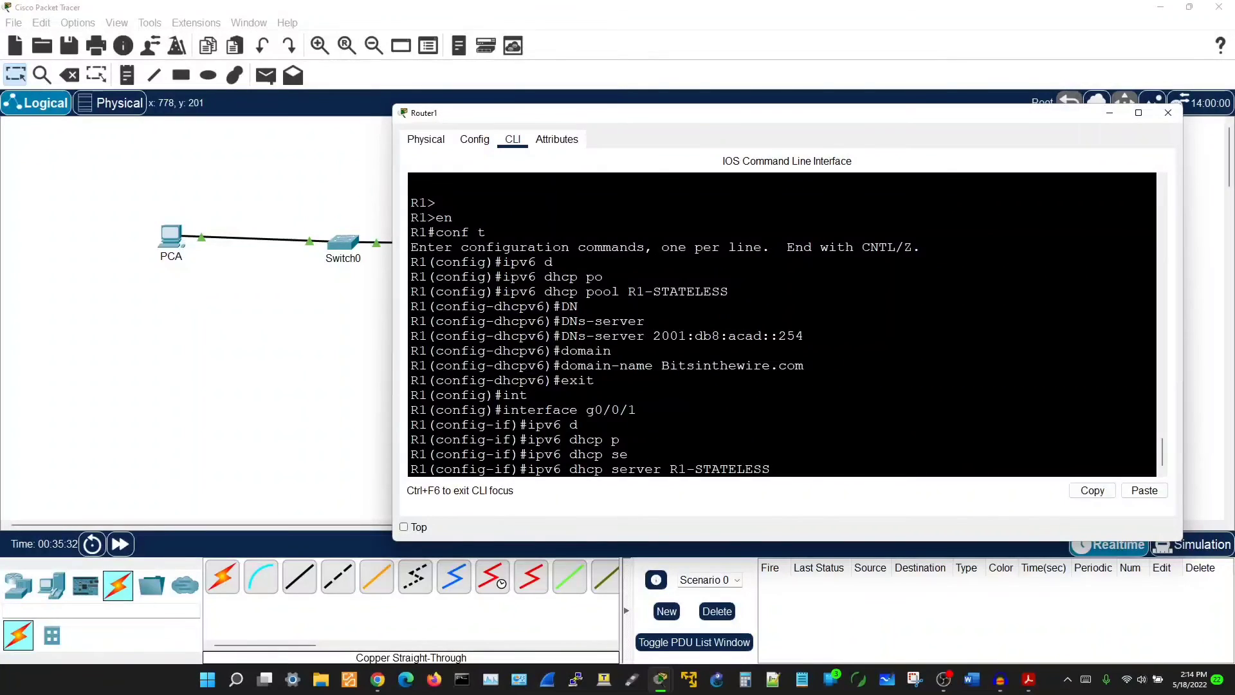
{"action": "key", "text": "Return"}
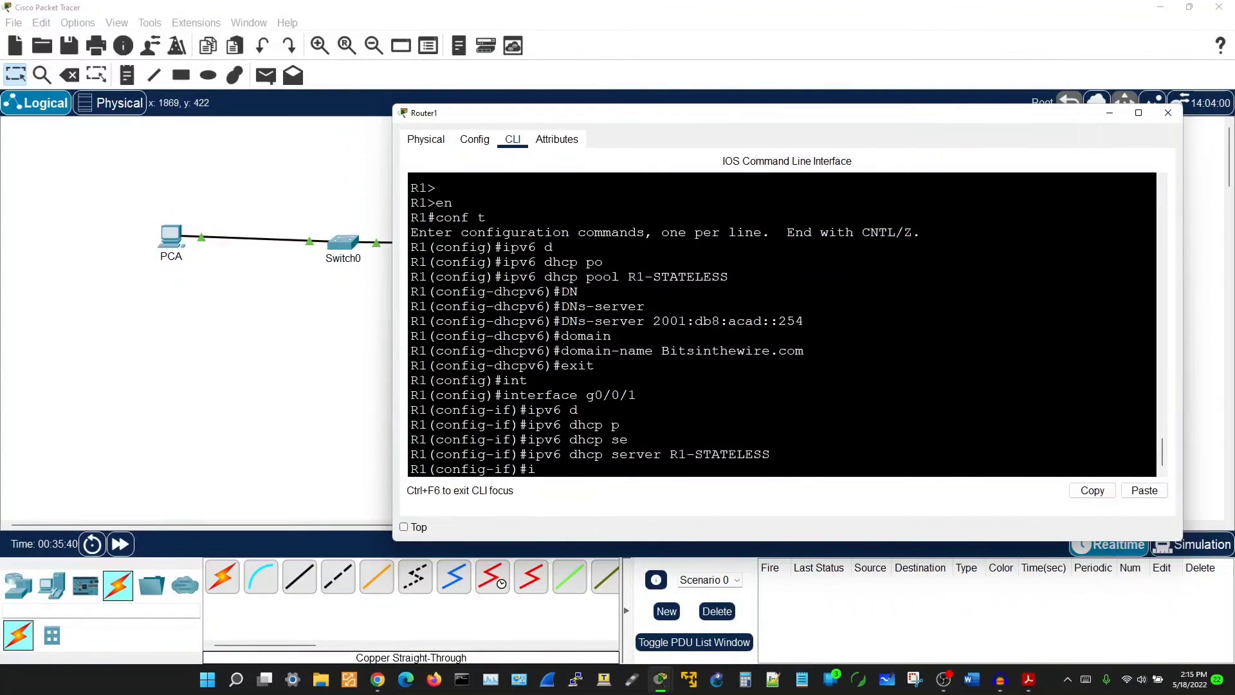
List the available ipv6 nd options for the interface and examine the managed-config-flag and other-config-flag entries.
{"action": "type", "text": "ipv6 nd ?"}
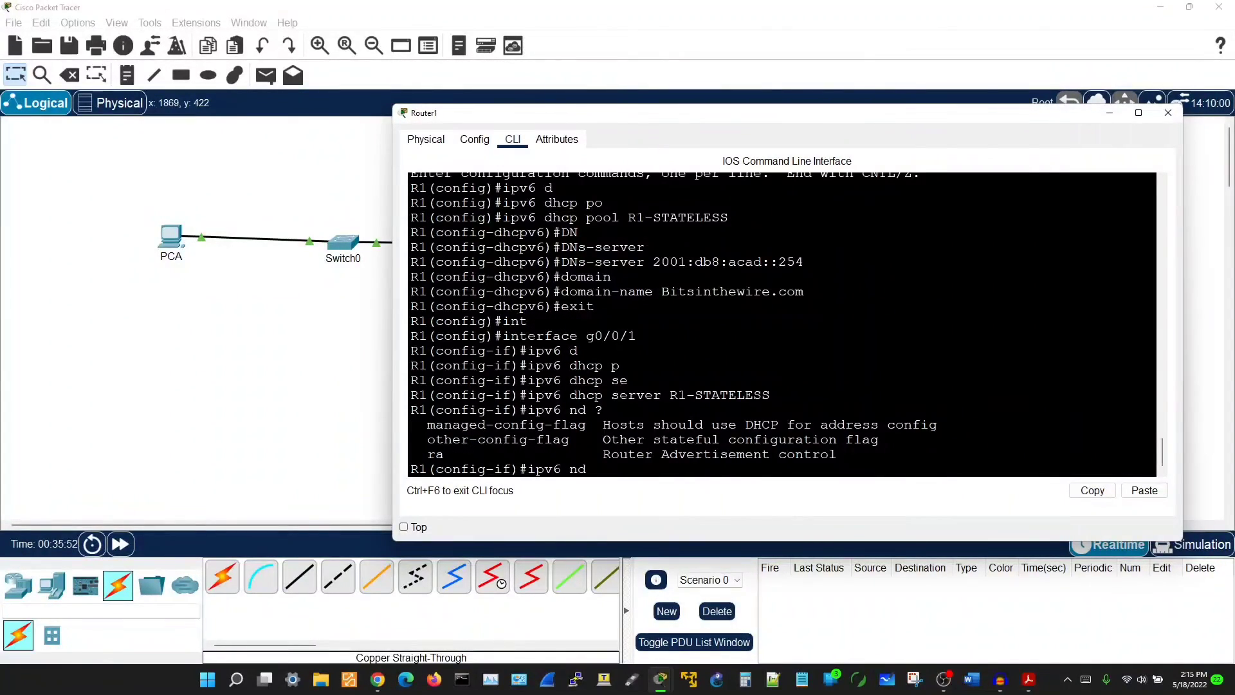
{"action": "left_click_drag", "start_coordinate": [461, 425], "coordinate": [636, 439]}
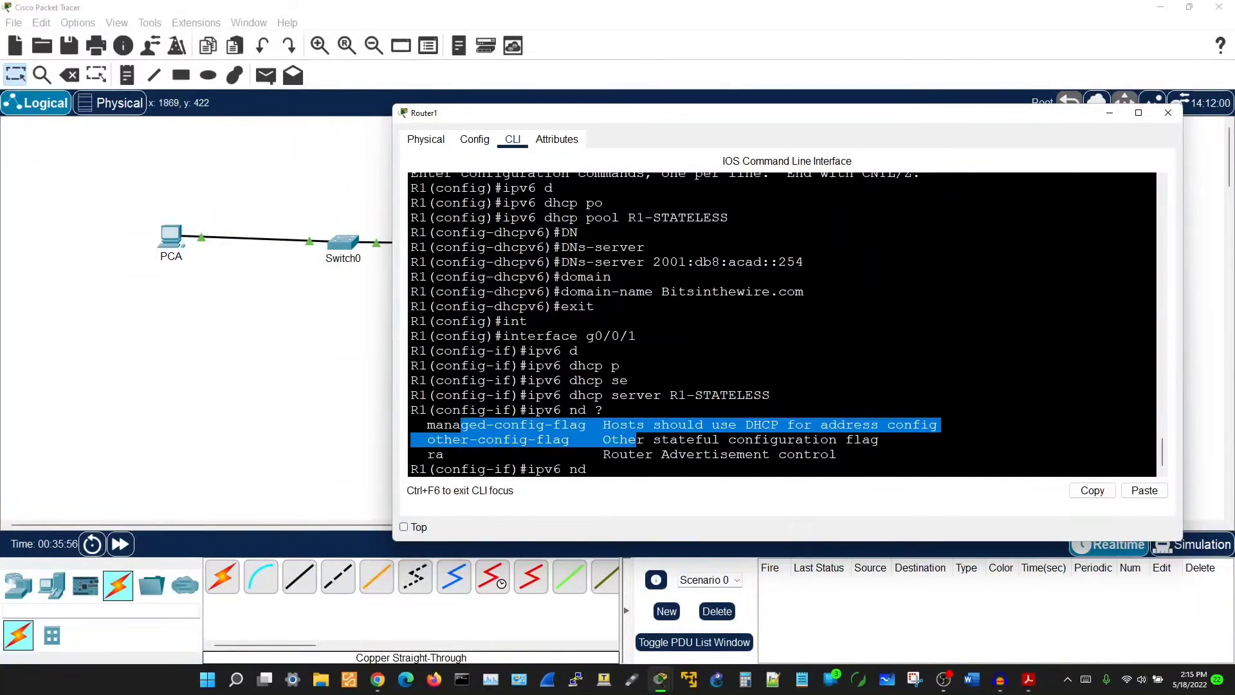
{"action": "left_click", "coordinate": [427, 439]}
{"action": "left_click_drag", "start_coordinate": [427, 439], "coordinate": [561, 440]}
{"action": "left_click", "coordinate": [561, 439]}
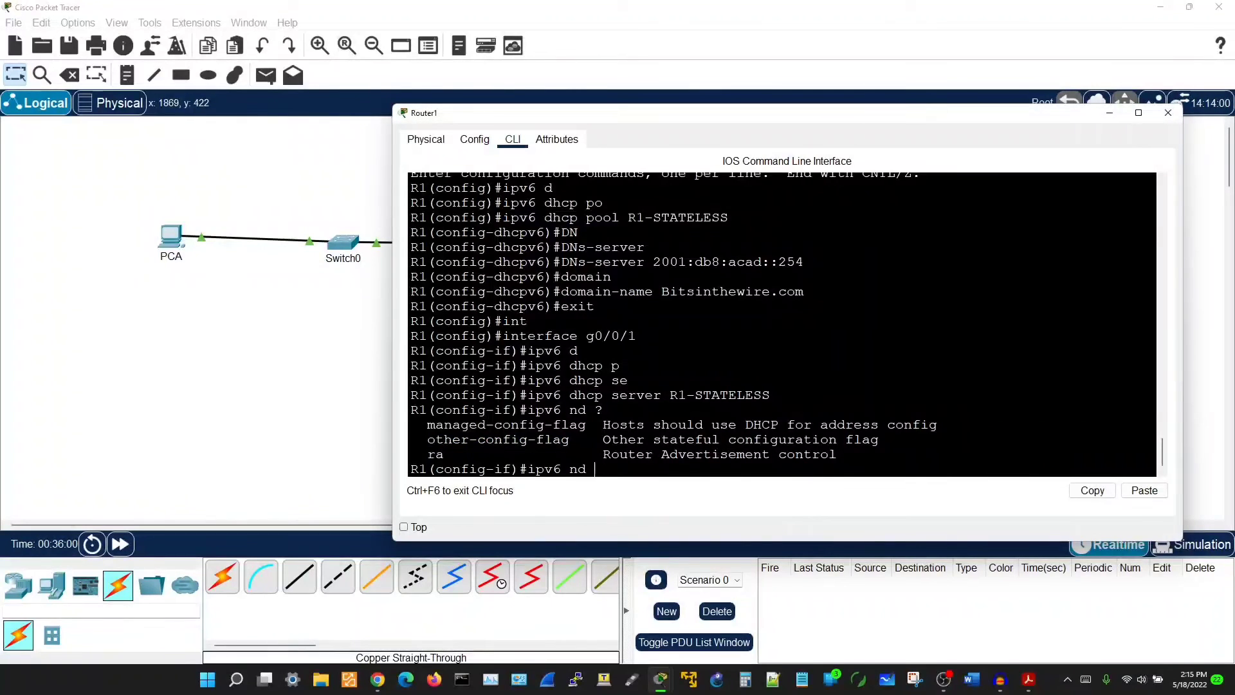
Enable the other-config-flag on R1's g0/0/1 with ipv6 nd other-config-flag, reviewing the assigned pool and its DNS and domain settings.
{"action": "type", "text": "ot"}
{"action": "key", "text": "Tab"}
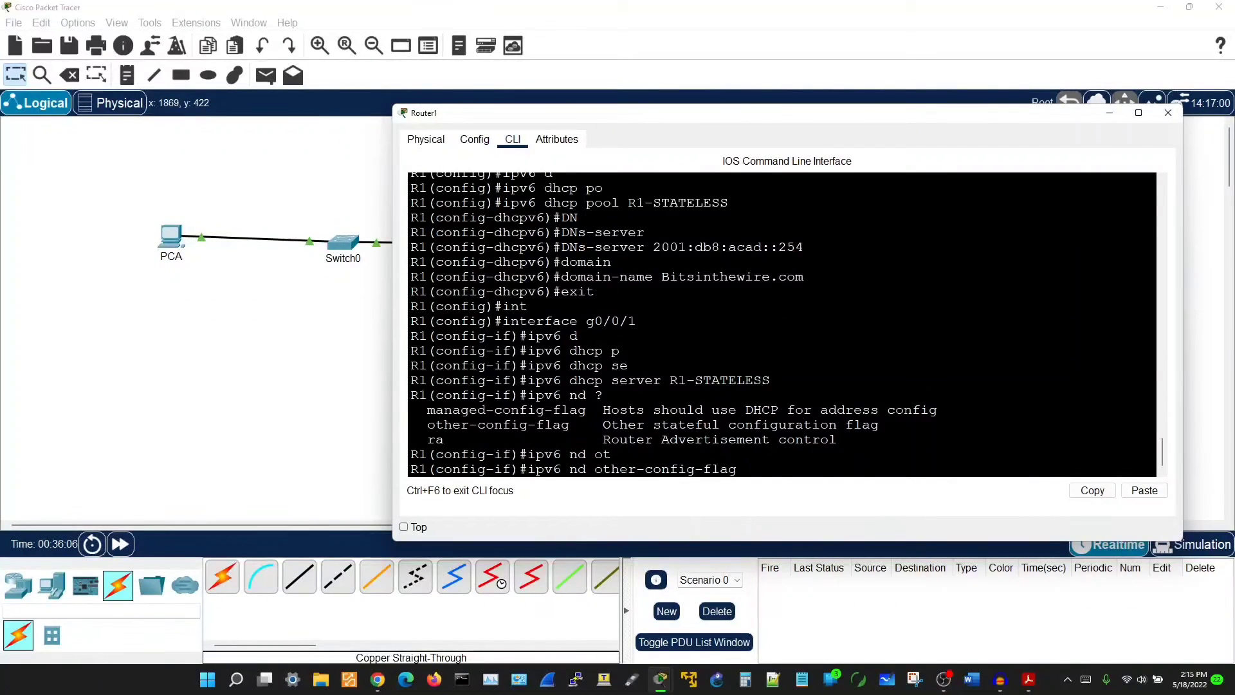
{"action": "left_click_drag", "start_coordinate": [595, 469], "coordinate": [695, 469]}
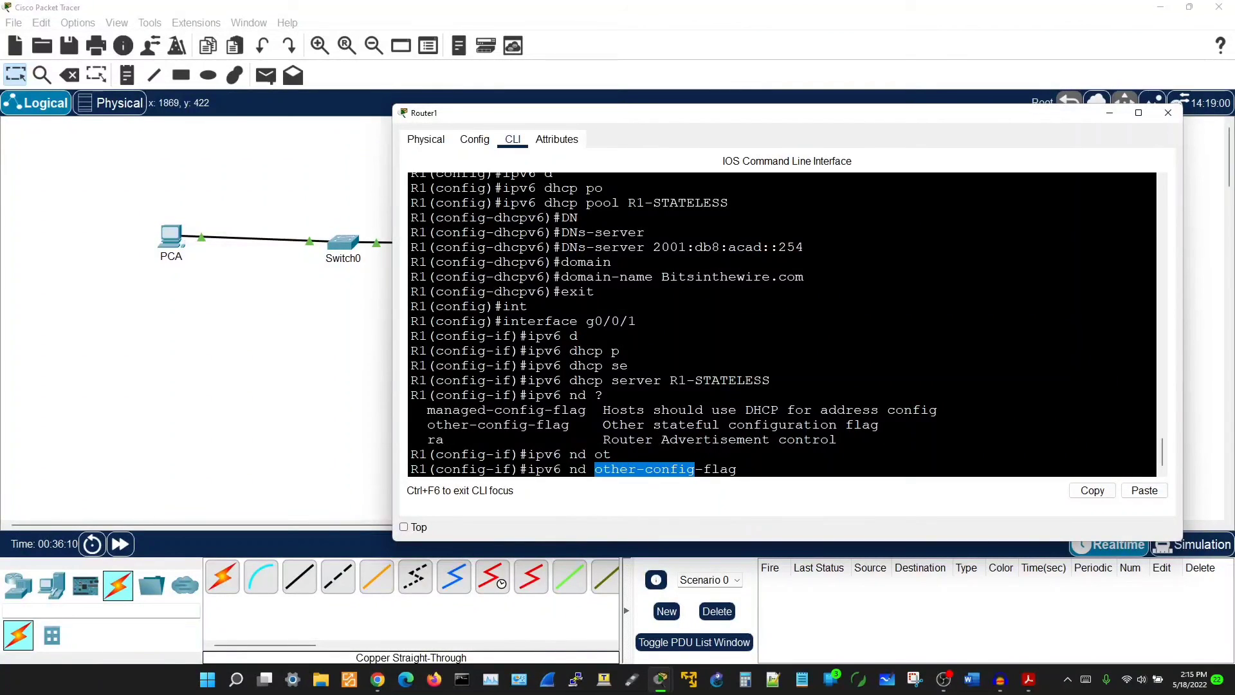
{"action": "left_click_drag", "start_coordinate": [570, 380], "coordinate": [747, 380]}
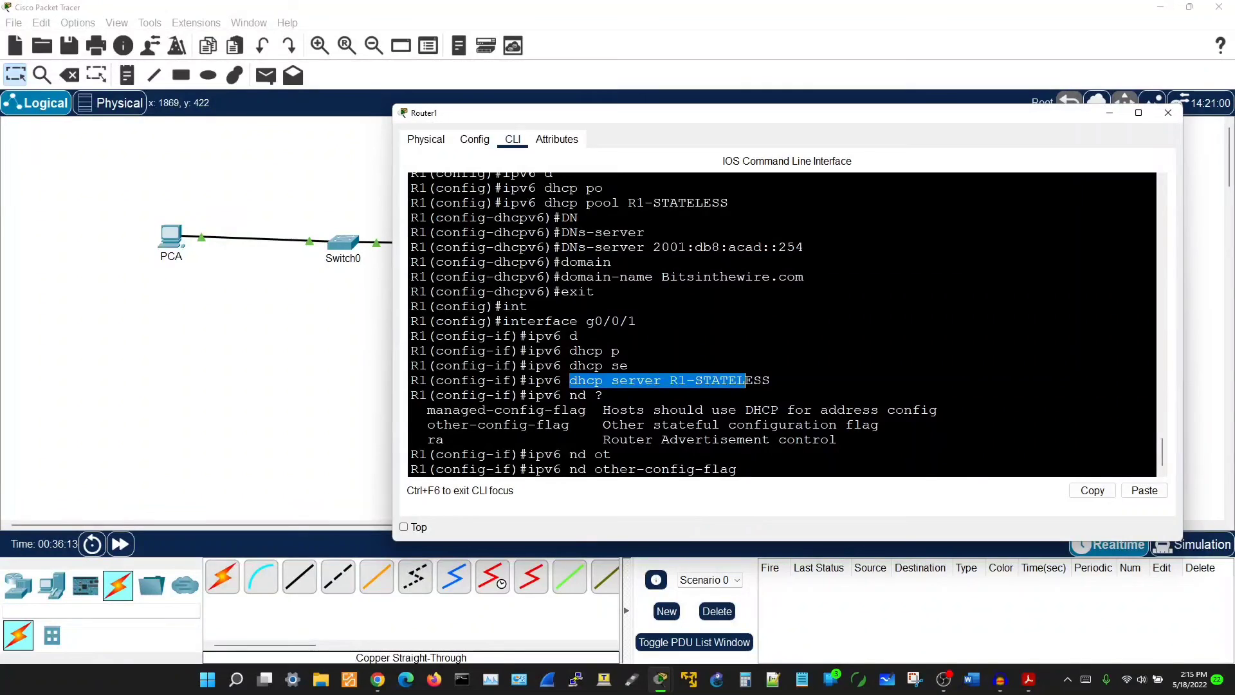
{"action": "left_click_drag", "start_coordinate": [653, 247], "coordinate": [804, 277]}
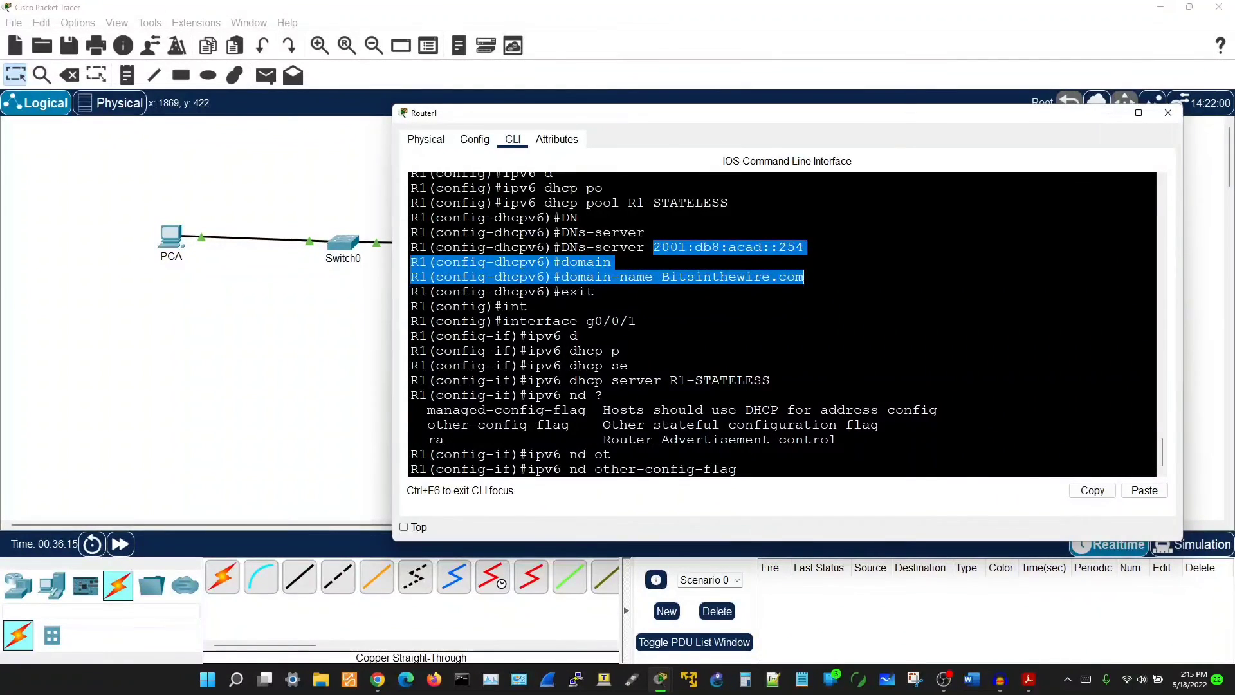
{"action": "left_click", "coordinate": [547, 155]}
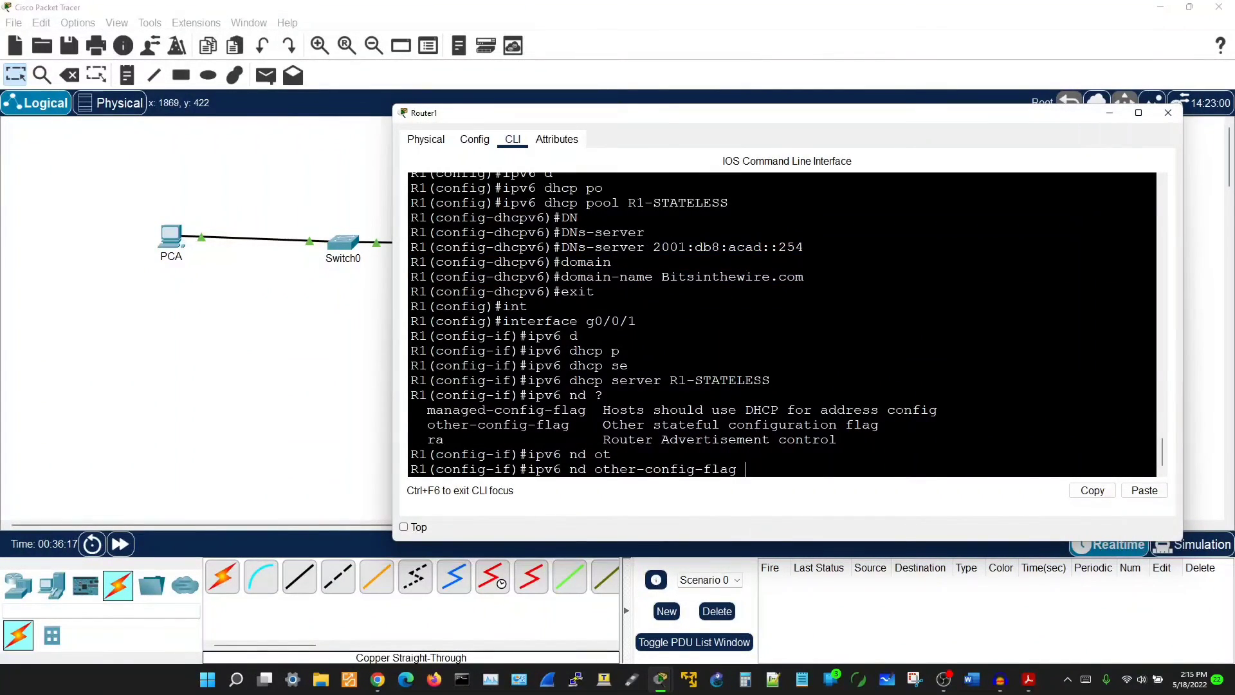
{"action": "key", "text": "Return"}
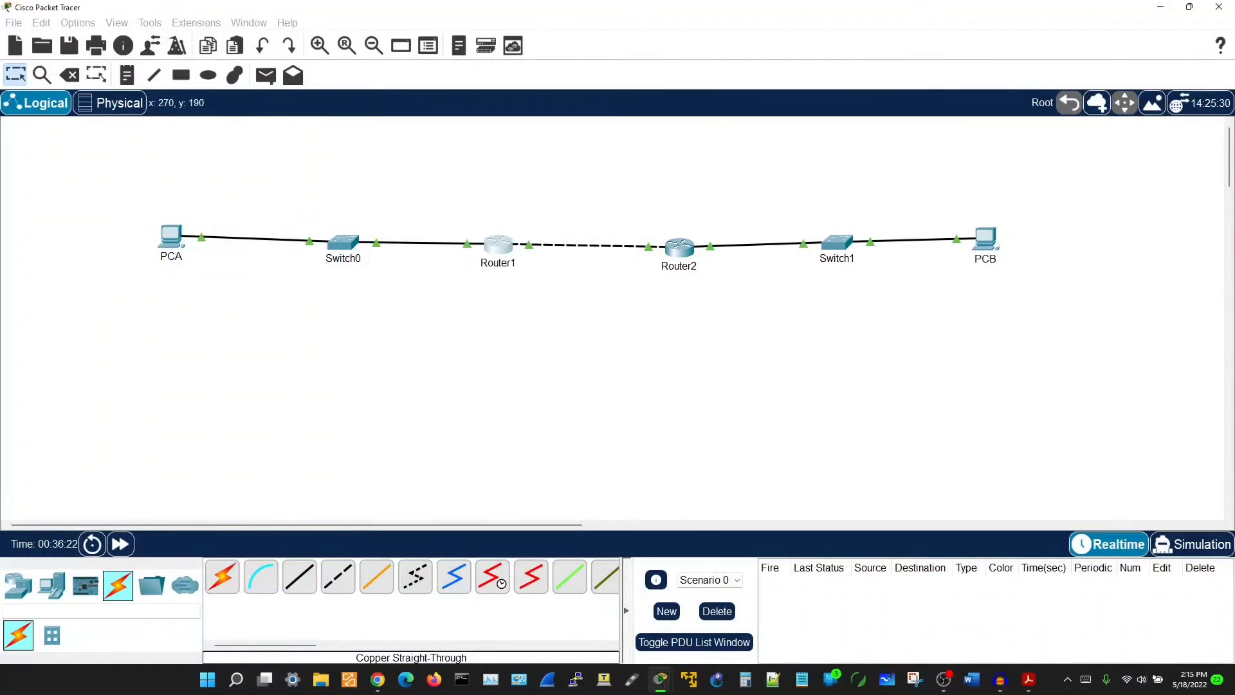
Open PCA's command prompt and examine the DNS suffix, IPv6 addresses and default gateway in the earlier ipv6config /all output.
{"action": "left_click", "coordinate": [170, 238]}
{"action": "mouse_move", "coordinate": [171, 238]}
{"action": "left_mouse_down"}
{"action": "mouse_move", "coordinate": [638, 240]}
{"action": "mouse_move", "coordinate": [419, 159]}
{"action": "mouse_move", "coordinate": [129, 257]}
{"action": "mouse_move", "coordinate": [120, 245]}
{"action": "mouse_move", "coordinate": [158, 242]}
{"action": "left_mouse_up"}
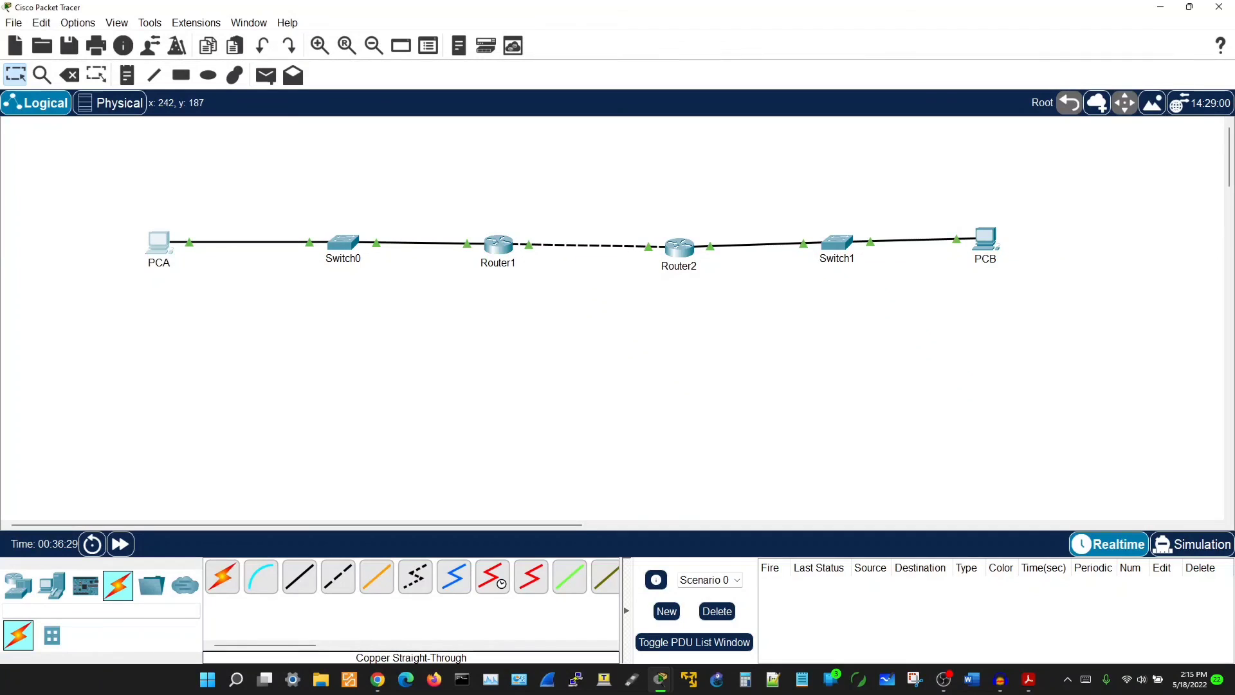
{"action": "left_click", "coordinate": [158, 242]}
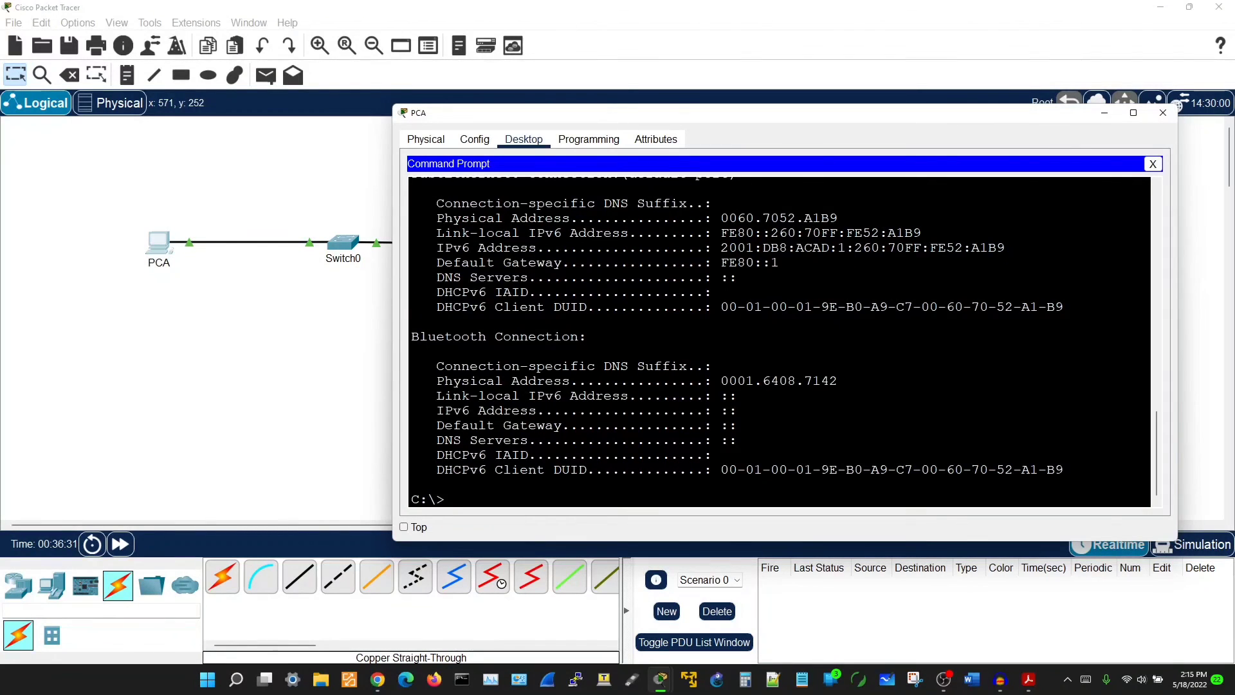
{"action": "scroll", "coordinate": [779, 342], "scroll_direction": "up", "scroll_amount": 1}
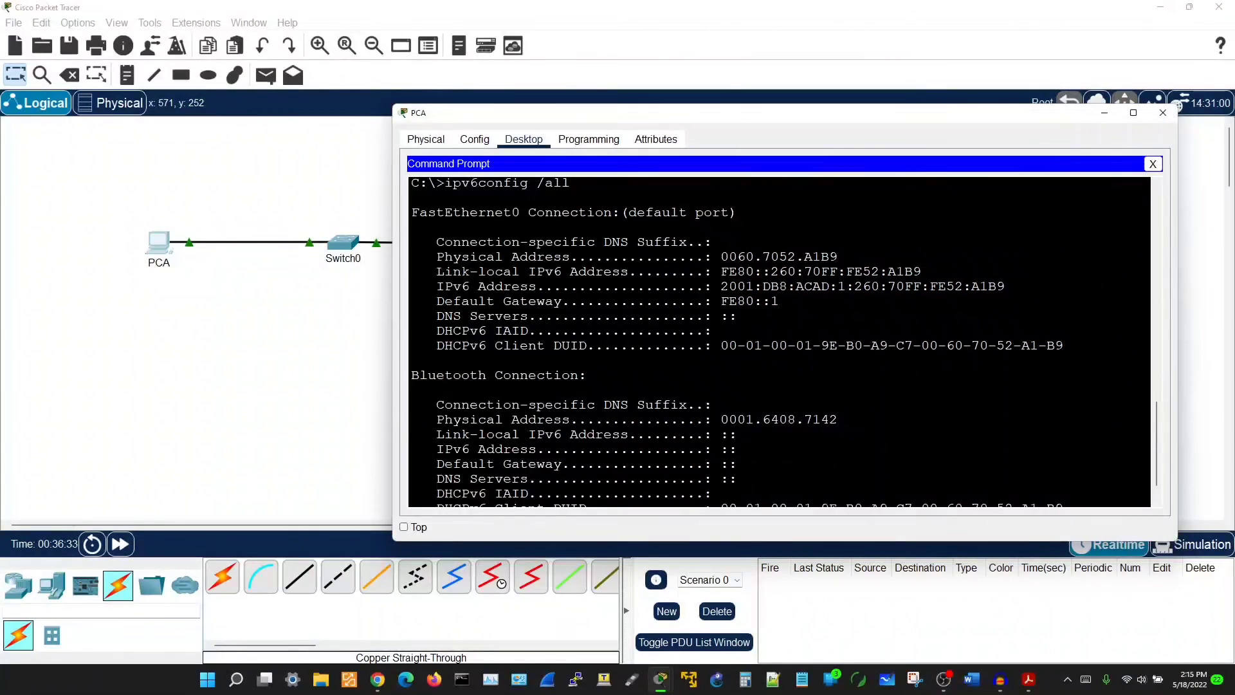
{"action": "left_click_drag", "start_coordinate": [437, 242], "coordinate": [779, 301]}
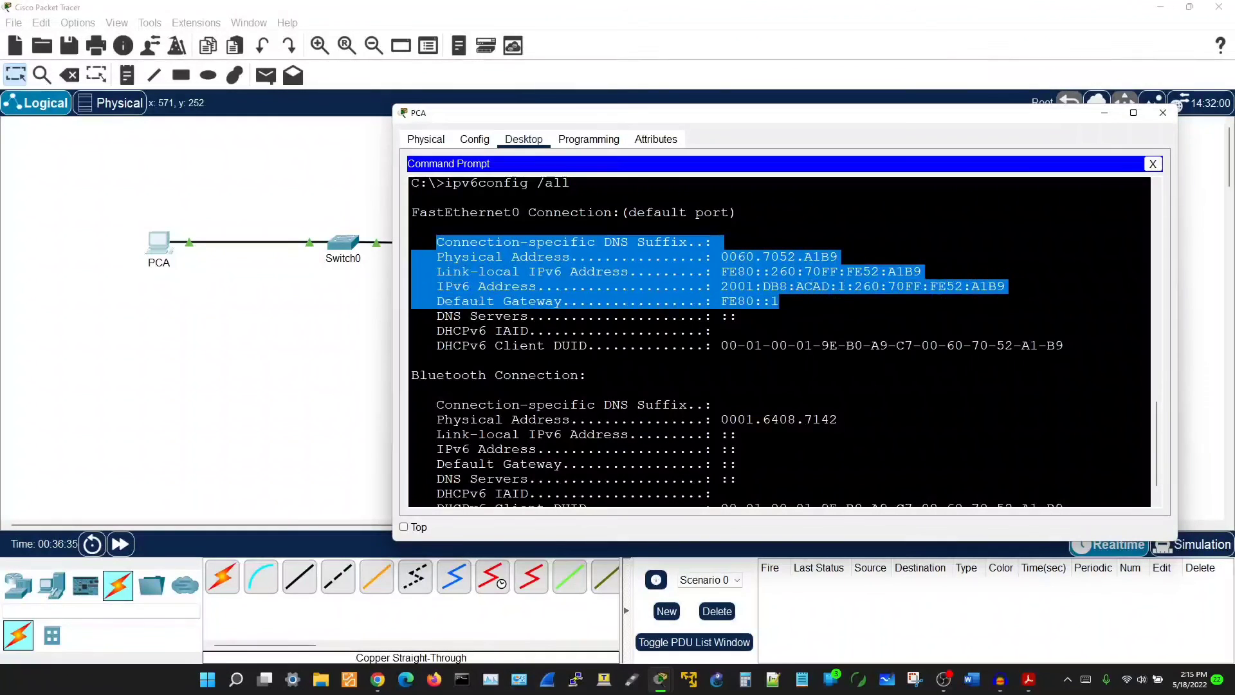
{"action": "left_click_drag", "start_coordinate": [722, 271], "coordinate": [779, 301]}
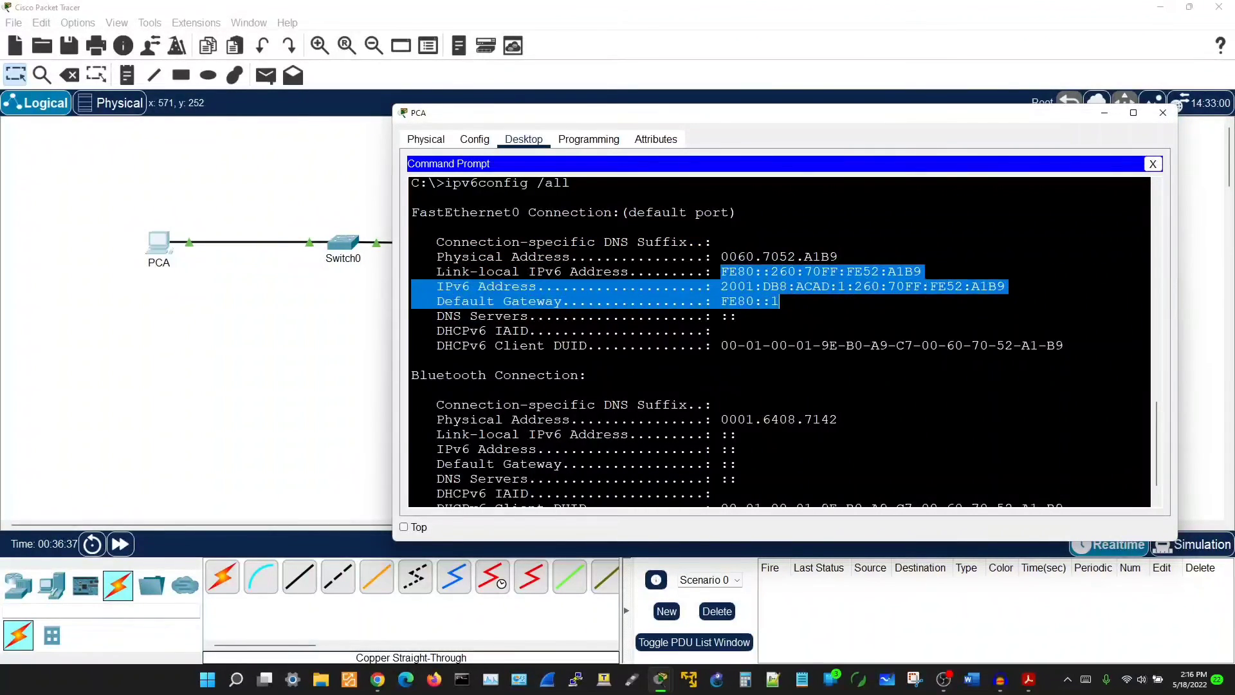
{"action": "scroll", "coordinate": [779, 342], "scroll_direction": "down", "scroll_amount": 1}
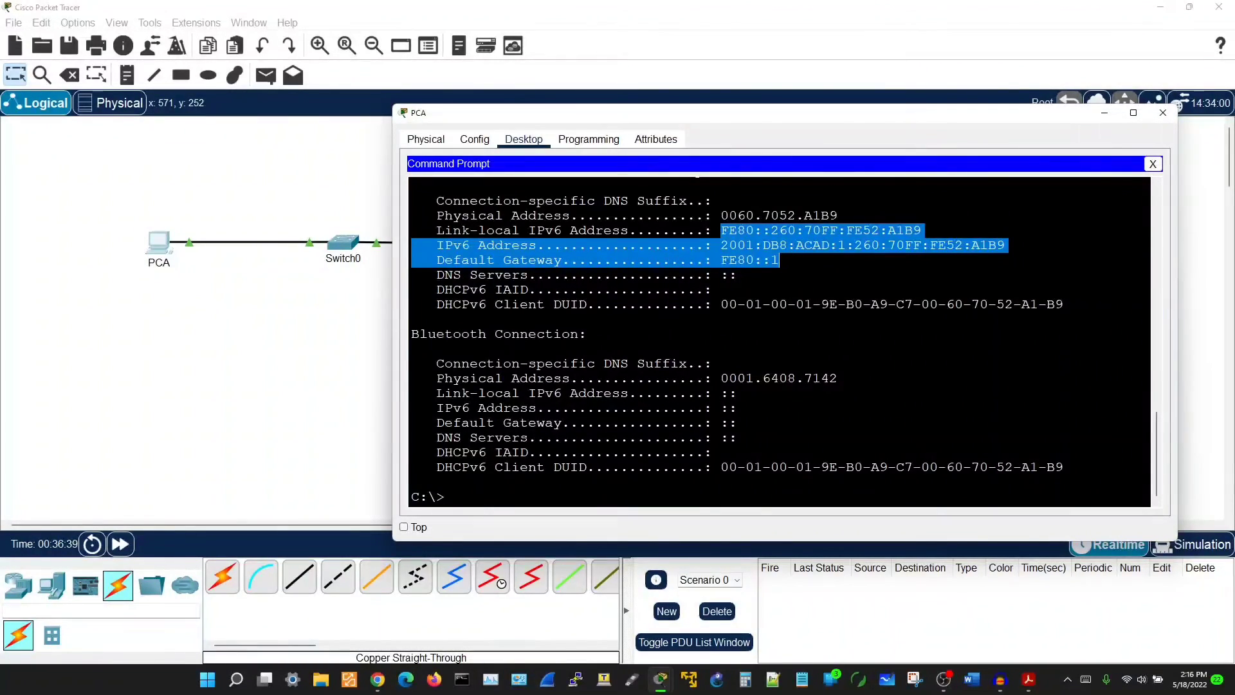
Rerun ipv6config /all on PCA and check the FastEthernet0 connection's DNS suffix and DNS server.
{"action": "key", "text": "ctrl+c"}
{"action": "key", "text": "Up"}
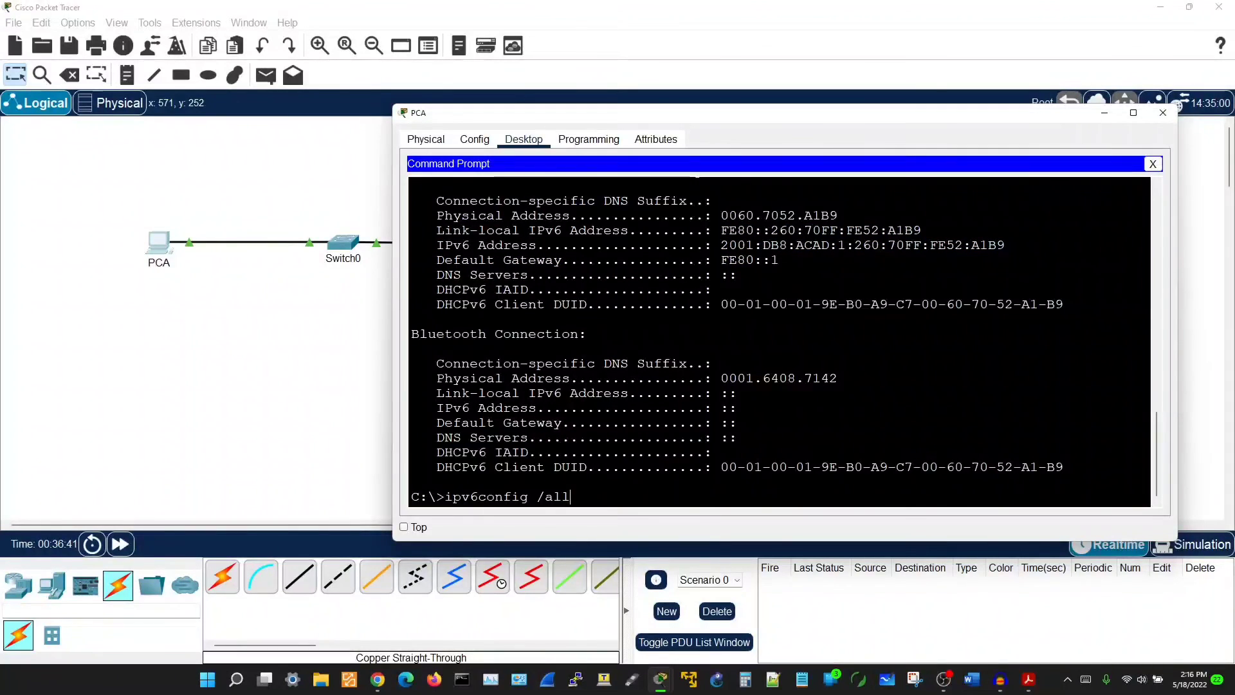
{"action": "key", "text": "Return"}
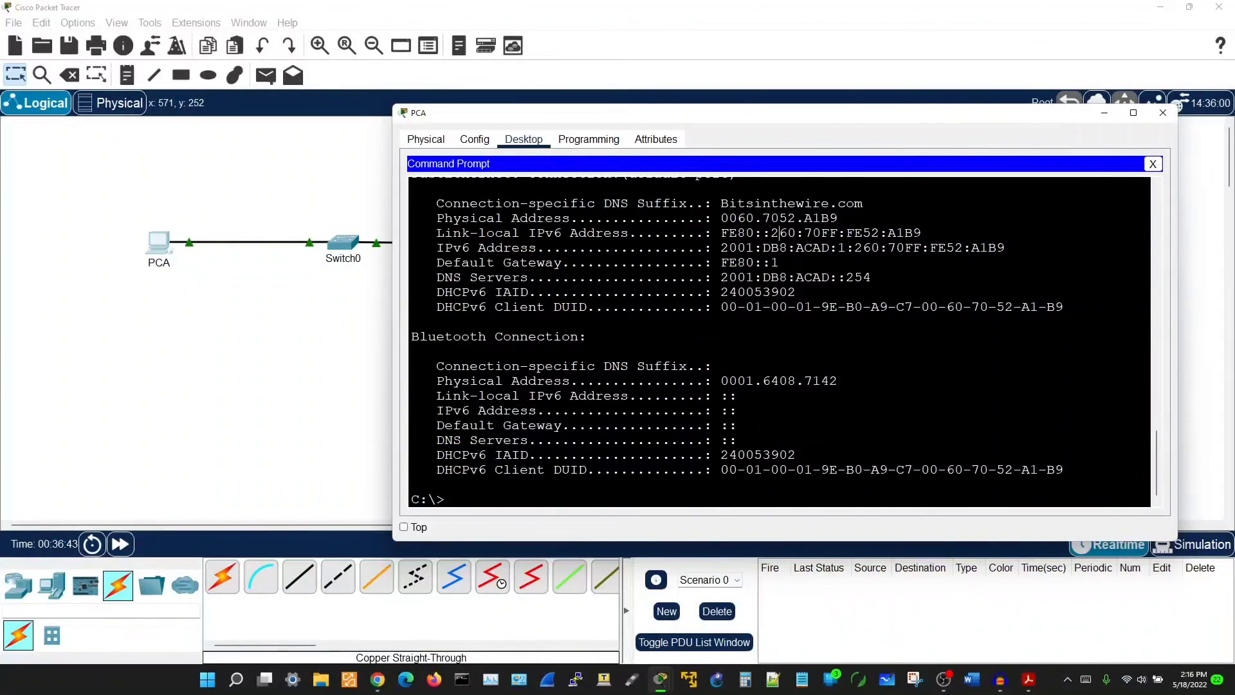
{"action": "left_click_drag", "start_coordinate": [721, 203], "coordinate": [863, 204]}
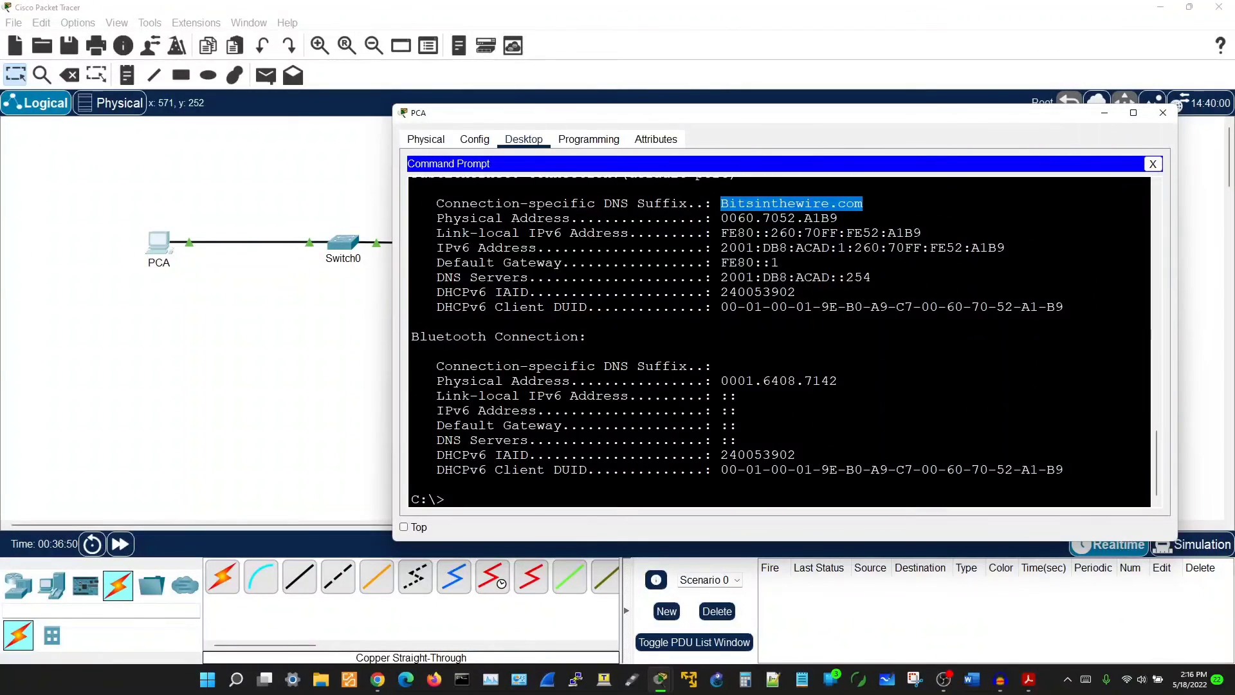
{"action": "left_click_drag", "start_coordinate": [721, 277], "coordinate": [871, 277]}
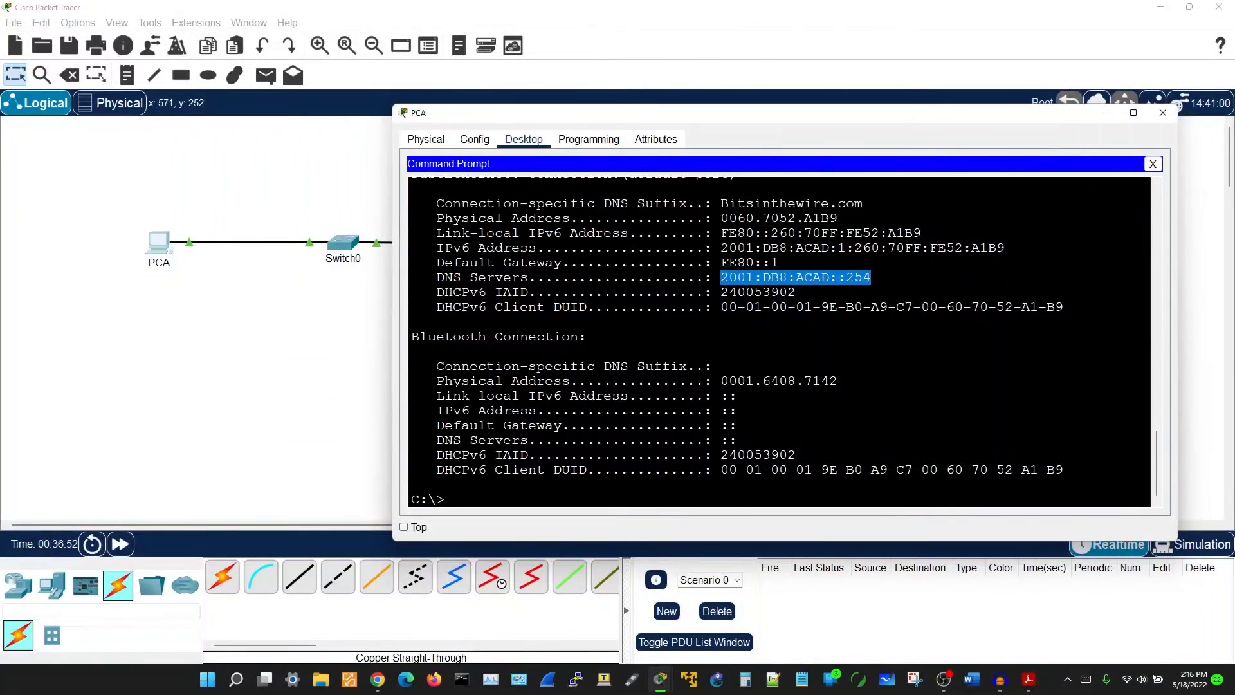